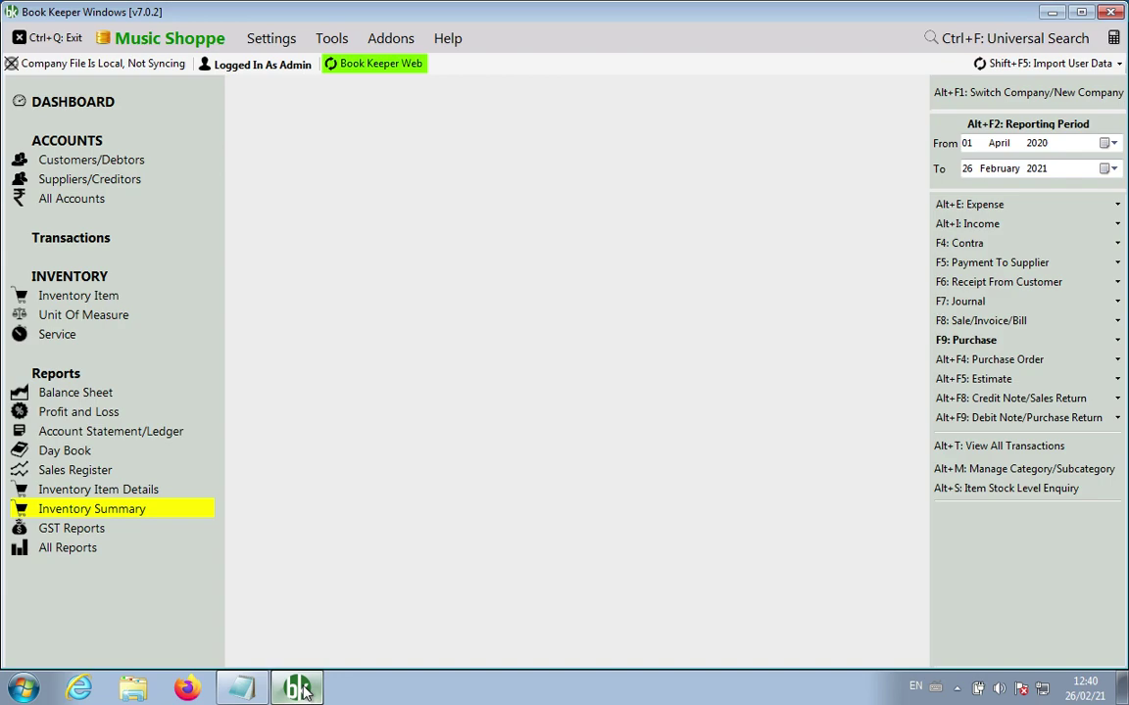
Step: Bring the Notepad release notes forward and open a blank line below the 7.0.2 version line
mouse_move(251, 695)
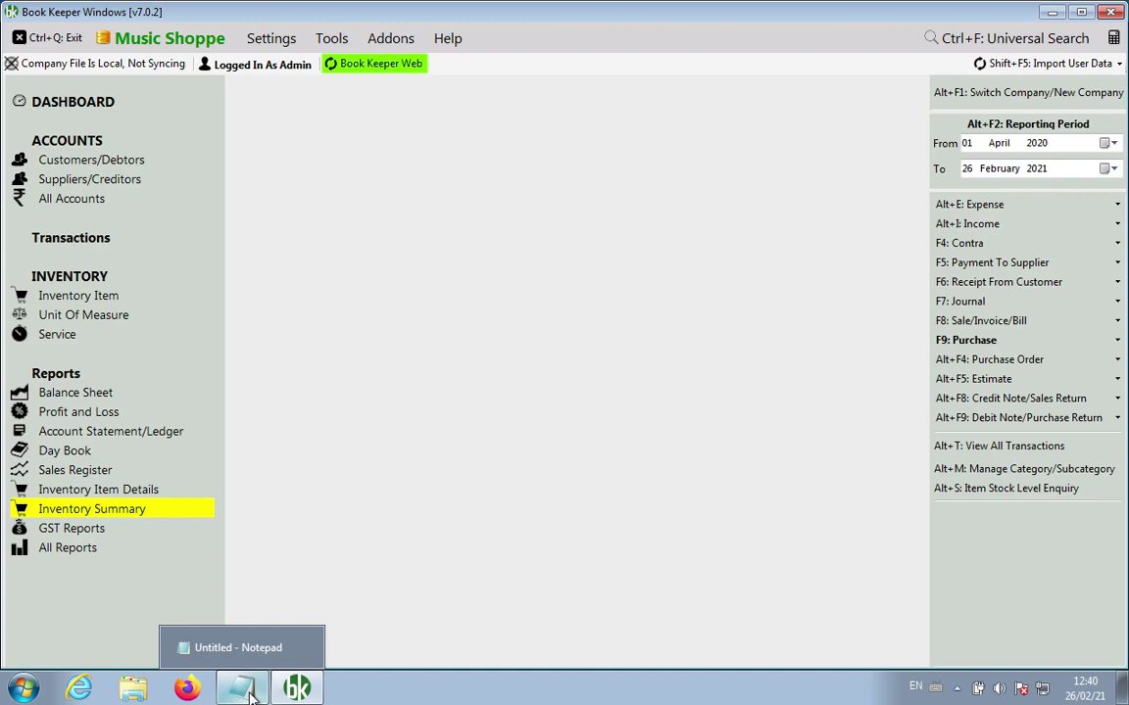
left_click(245, 691)
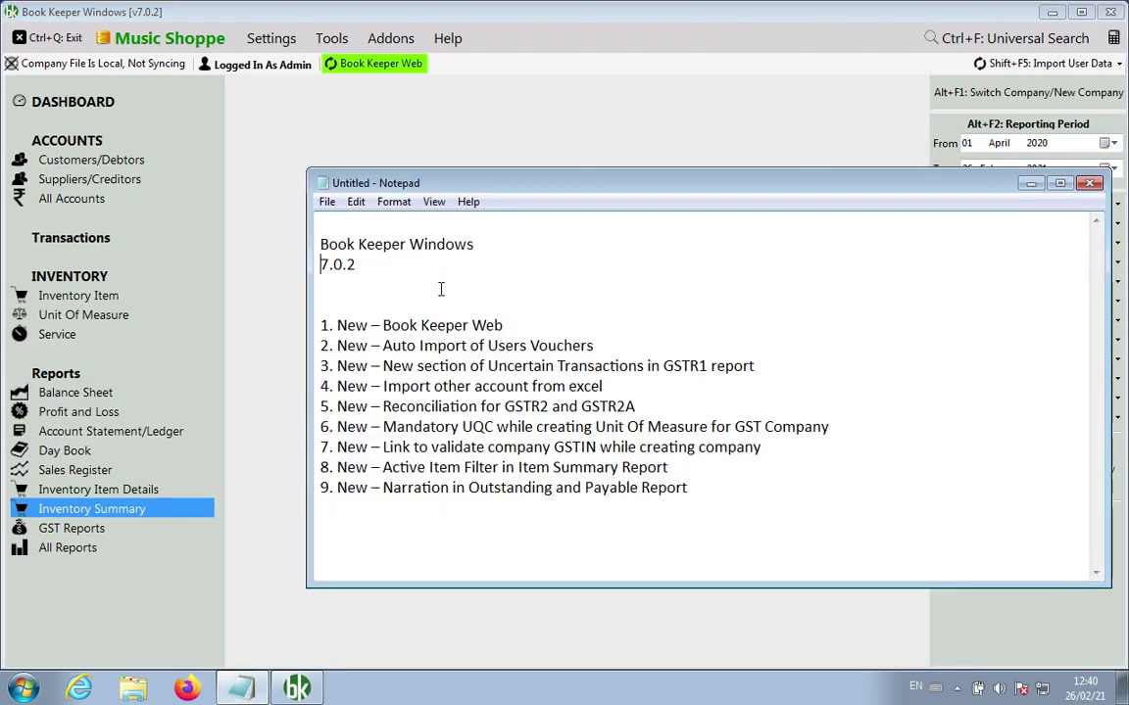
left_click(441, 289)
key("Return")
key("Return")
key("Return")
key("Return")
key("Return")
key("Return")
key("Return")
key("Return")
key("Return")
key("Return")
key("Return")
key("Return")
key("Return")
key("BackSpace")
key("BackSpace")
key("BackSpace")
key("BackSpace")
key("BackSpace")
key("BackSpace")
key("BackSpace")
key("BackSpace")
key("BackSpace")
key("BackSpace")
key("BackSpace")
key("Up")
key("Up")
key("Up")
Step: Note 'bookkeeperapp.net > Download', 'bit.ly/bkbwindowsnew' and '7.0.2' on separate lines
key("Down")
key("Down")
key("Down")
key("Down")
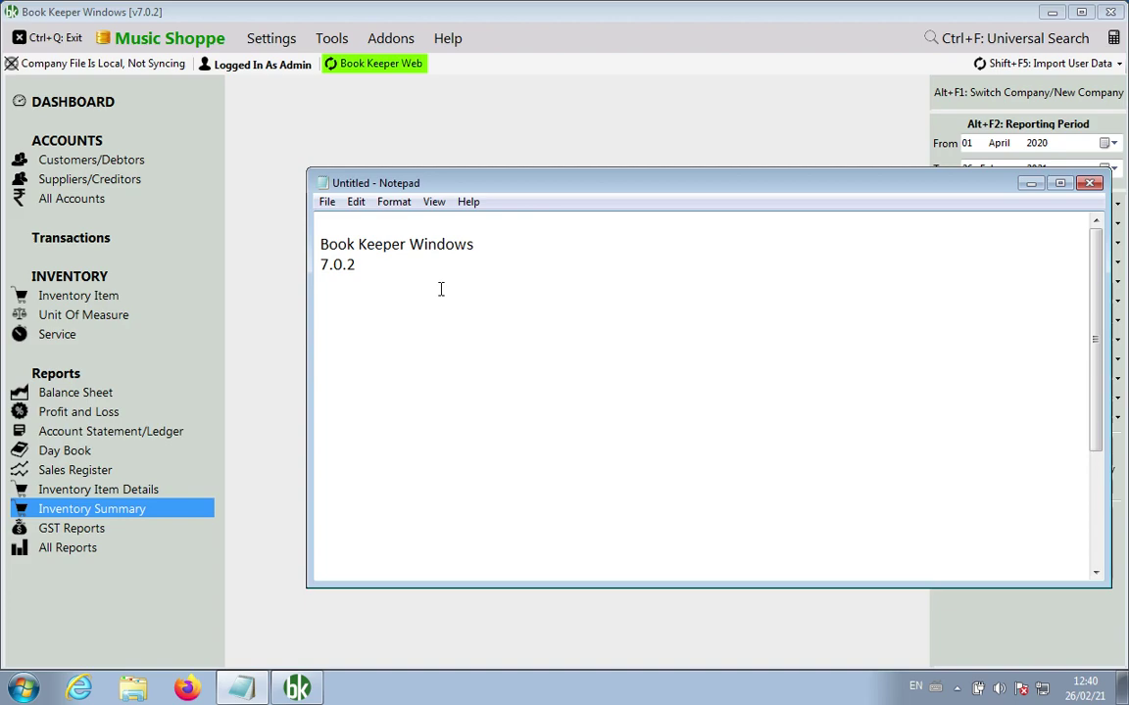
type("bookkeeperapp.net ")
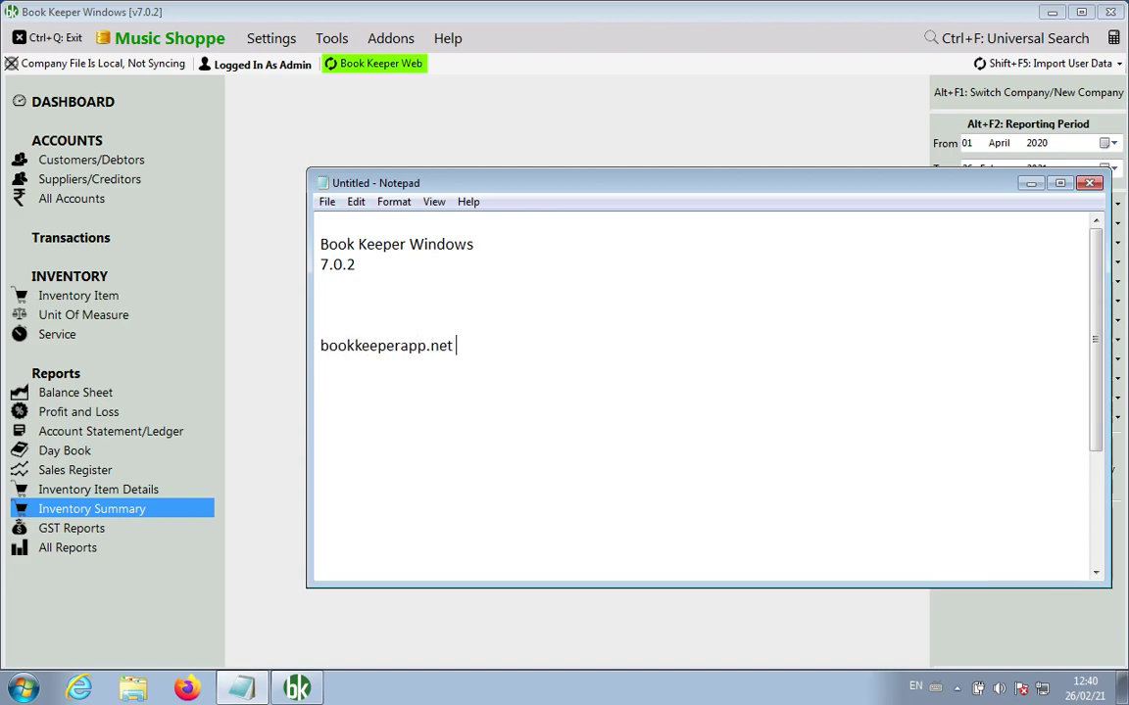
type("> Download")
key("Return")
key("Return")
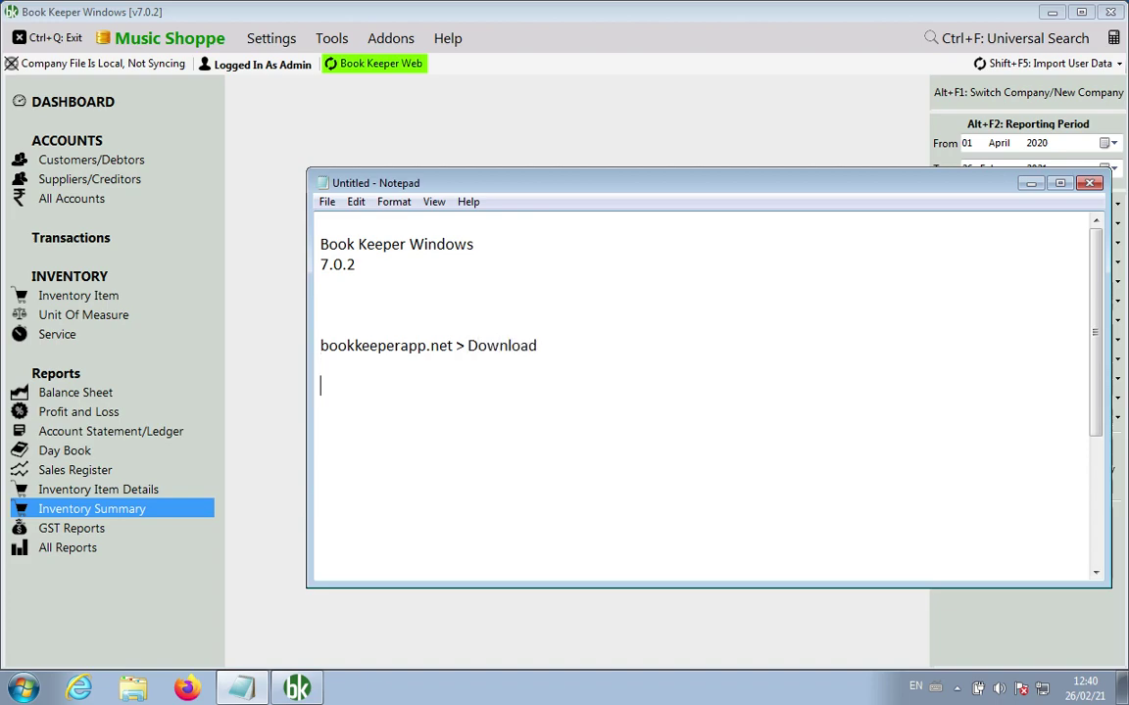
type("bit.ly/bkbw")
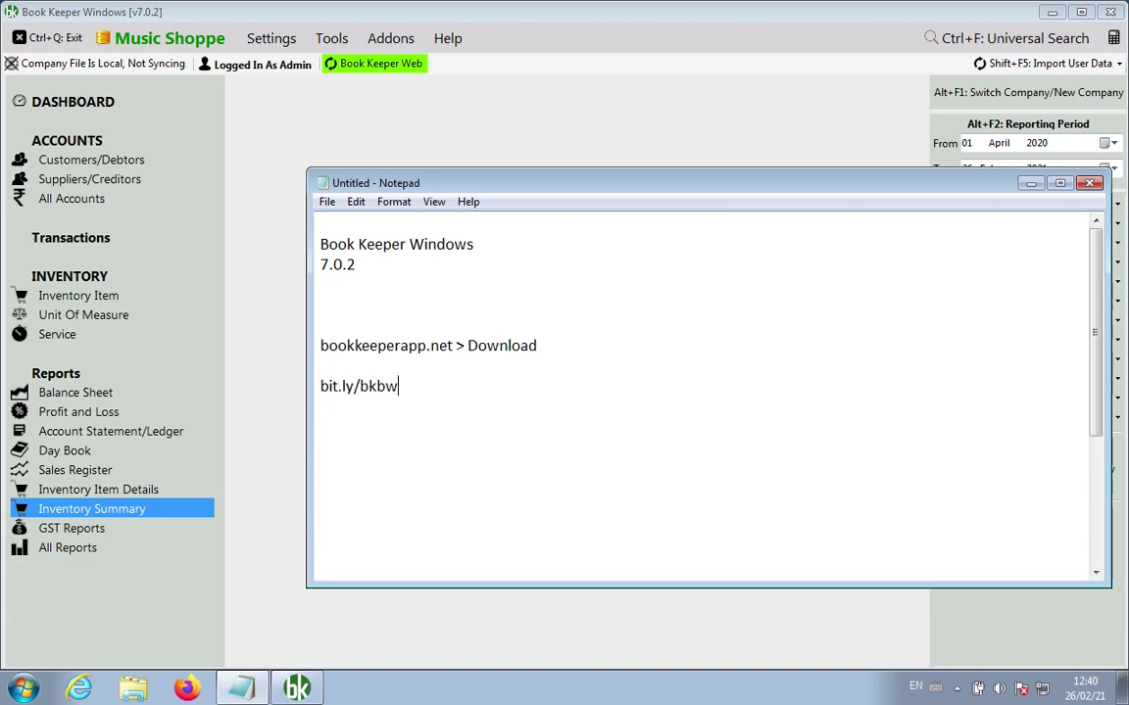
type("indowsnew")
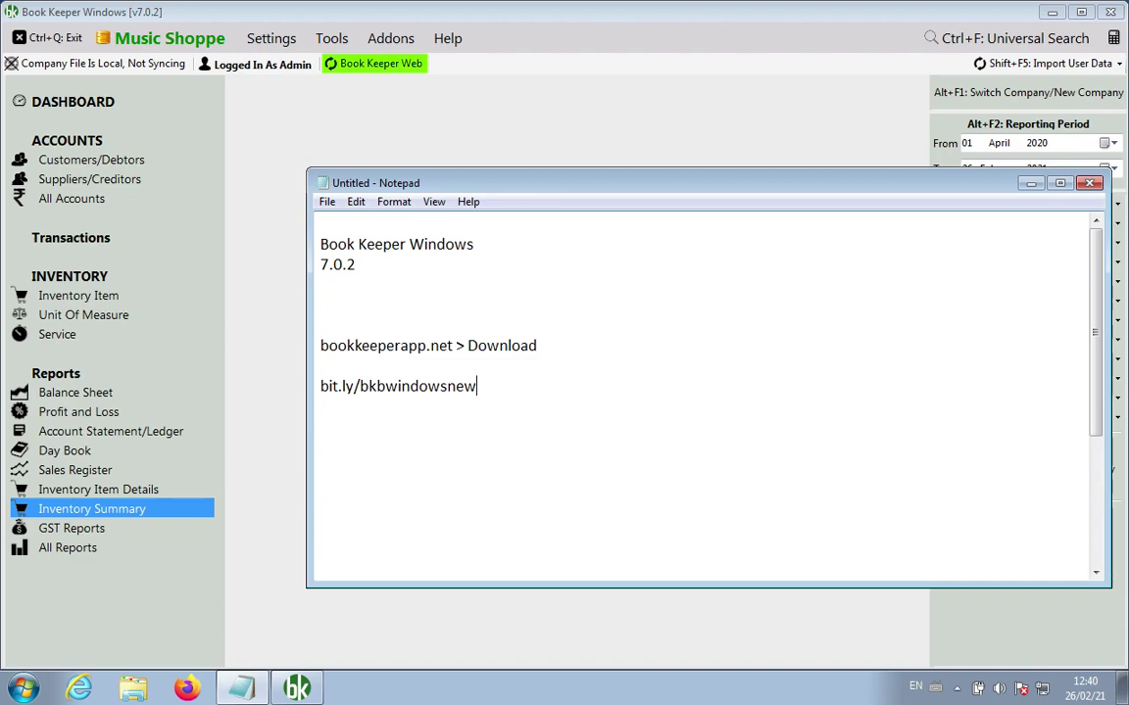
key("Return")
key("Return")
type("7.0.2")
Step: Add a '6.6.1' line below, then delete it again
key("Return")
key("Return")
key("Return")
type("6.6.1")
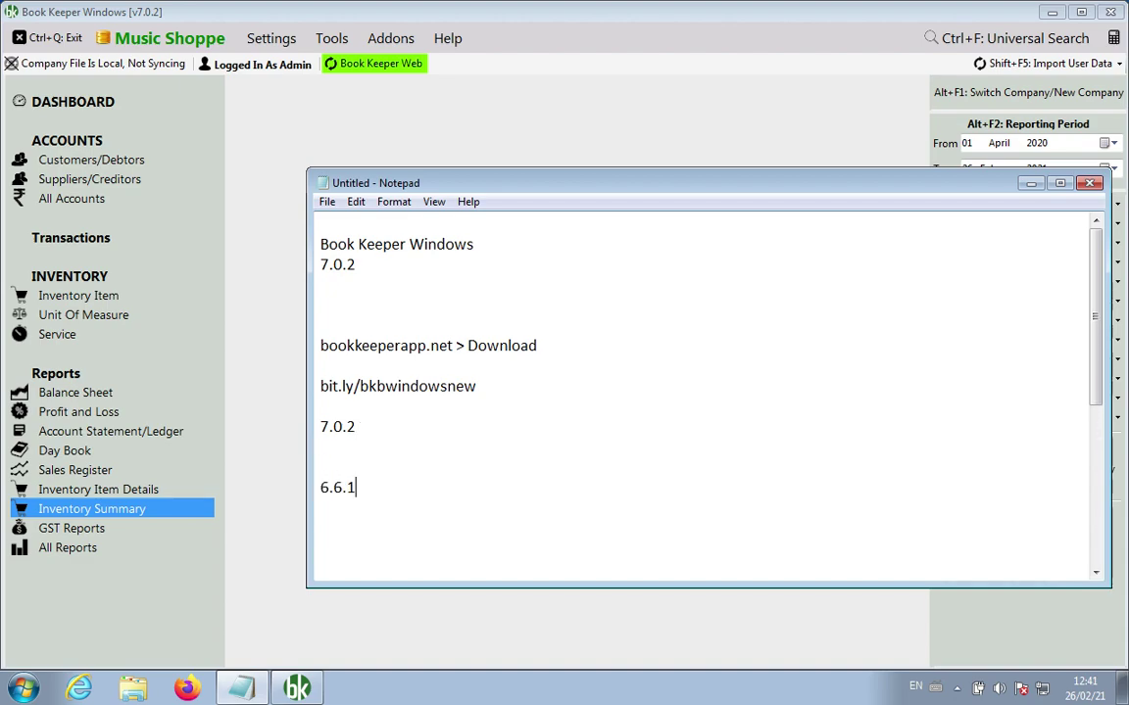
key("Up")
key("Down")
key("shift+Down")
key("Delete")
Step: Scroll to the nine-item feature list and add a blank line after item 9
scroll(542, 428, "down", 5)
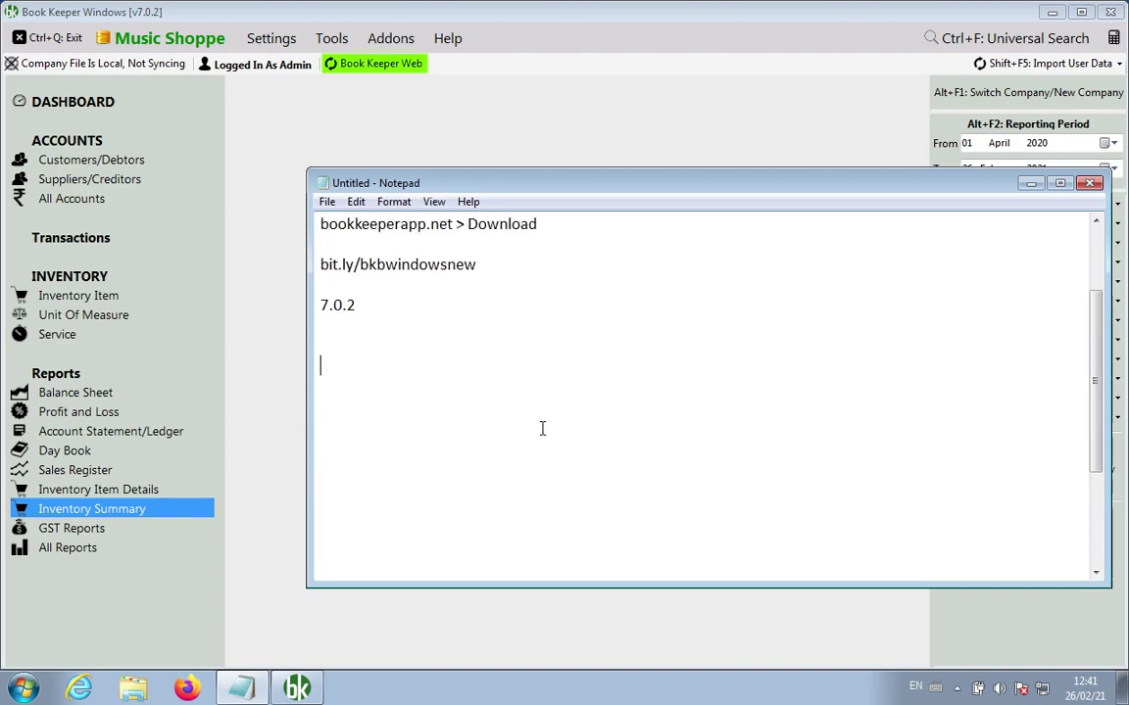
left_click(716, 567)
key("Return")
key("Return")
key("Return")
key("Return")
key("Return")
key("Return")
key("Return")
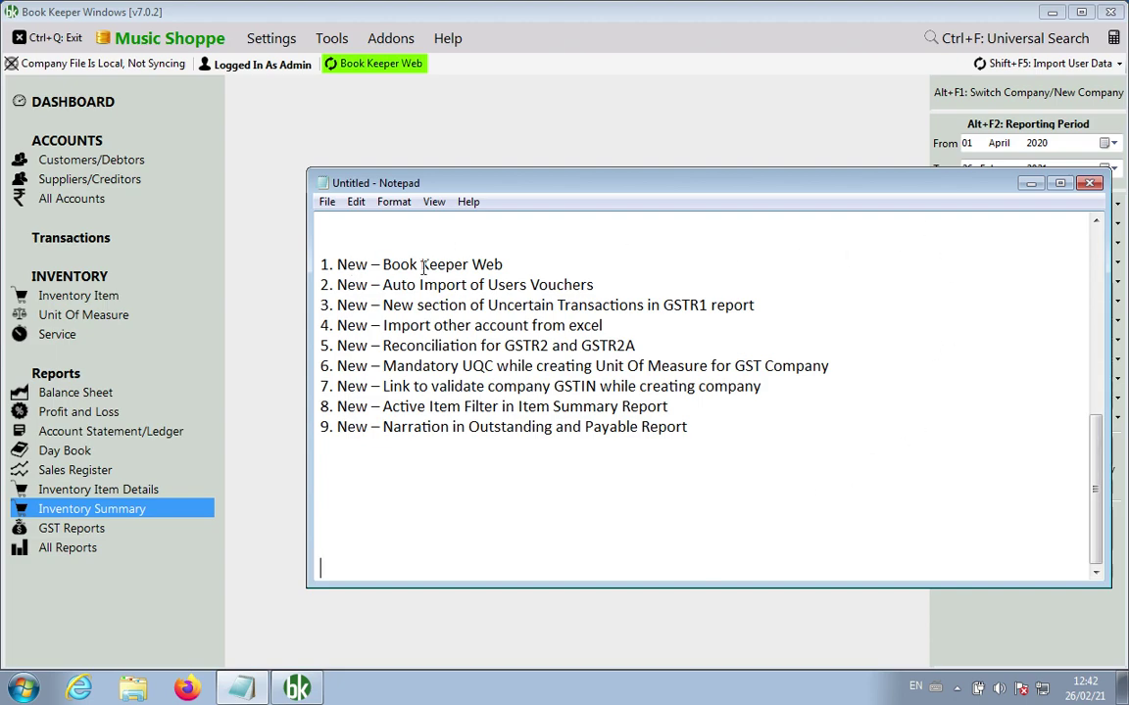
Step: Insert '> Subscription & Admin' below the Book Keeper Web item, then return to Book Keeper Windows
left_click(582, 257)
key("Return")
key("Return")
key("Return")
key("Return")
key("Return")
key("Return")
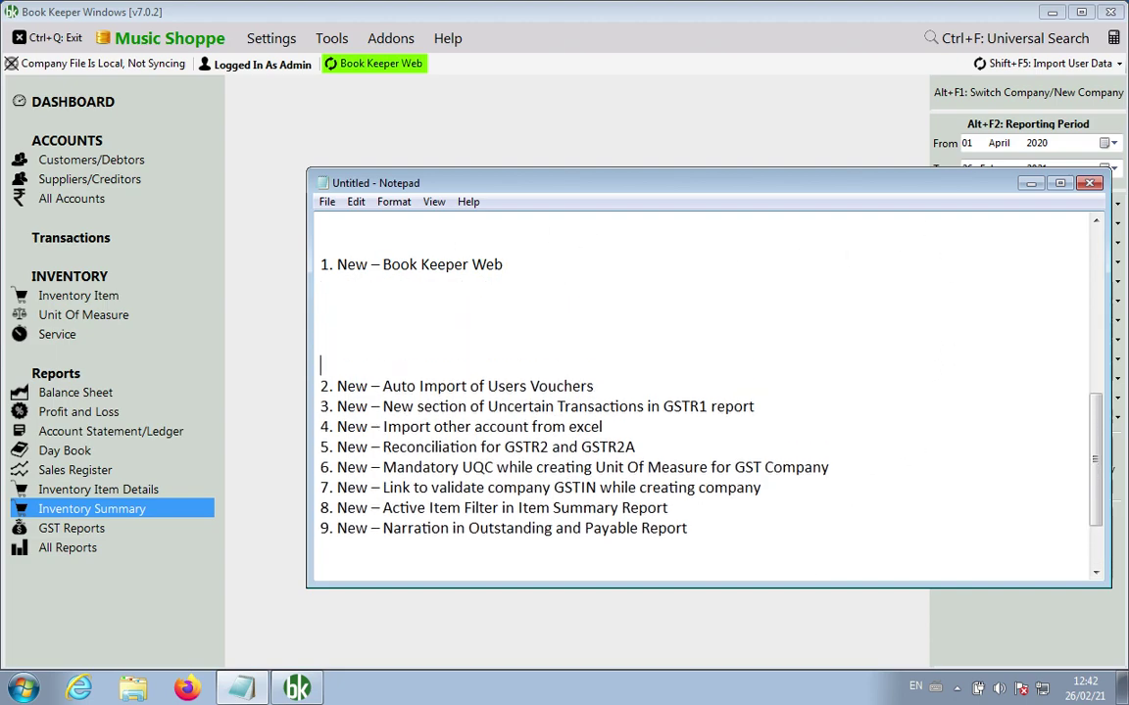
key("Up")
key("Up")
key("Up")
key("Up")
key("Up")
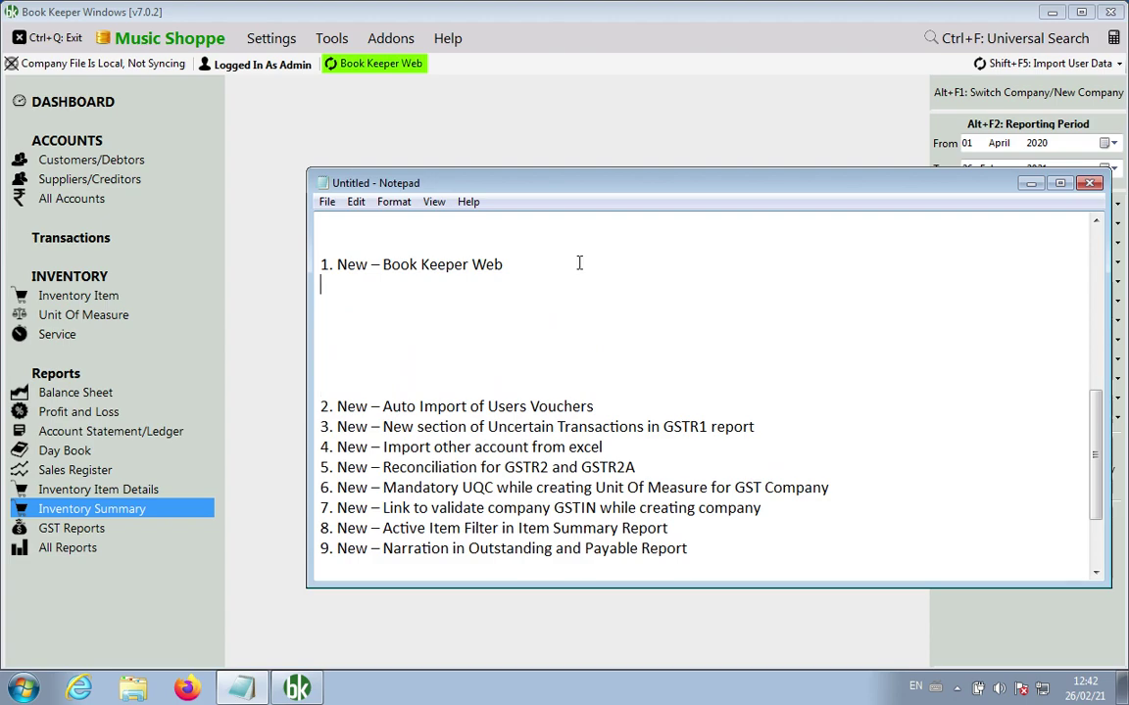
key("Return")
key("Return")
key("Return")
key("Return")
key("Return")
key("Return")
key("Return")
key("Return")
key("Return")
key("Up")
key("Up")
key("Up")
key("Up")
key("Up")
key("Up")
key("Up")
key("Up")
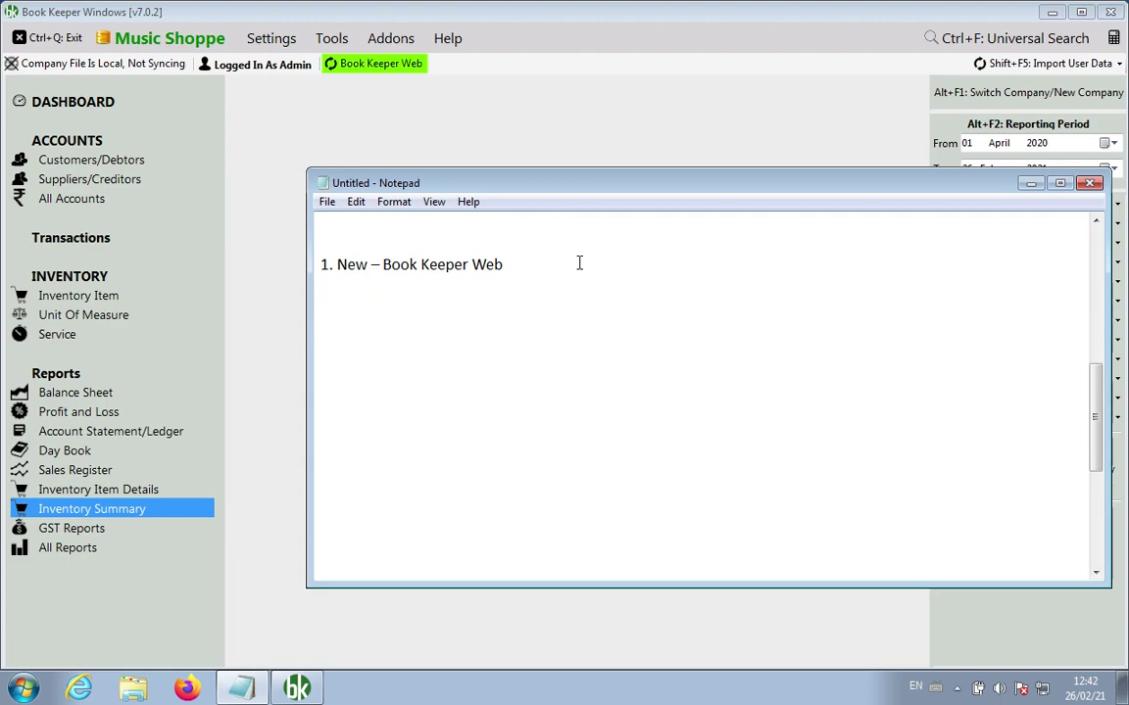
type("> Subscription & Admin")
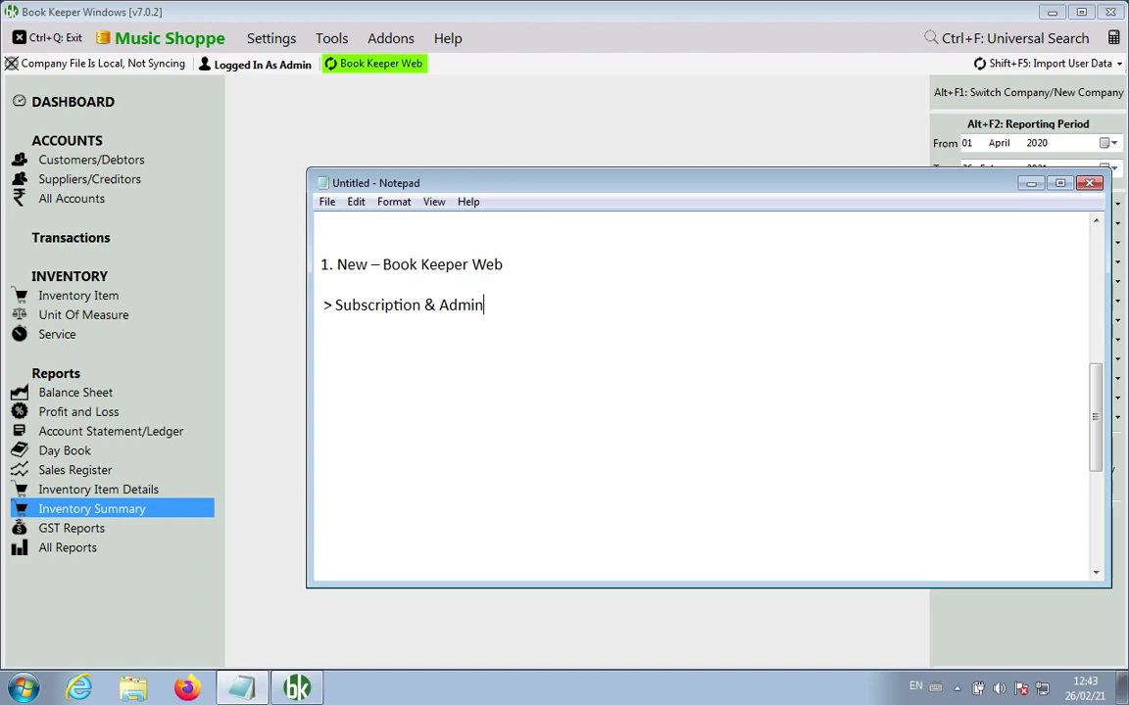
left_click(470, 108)
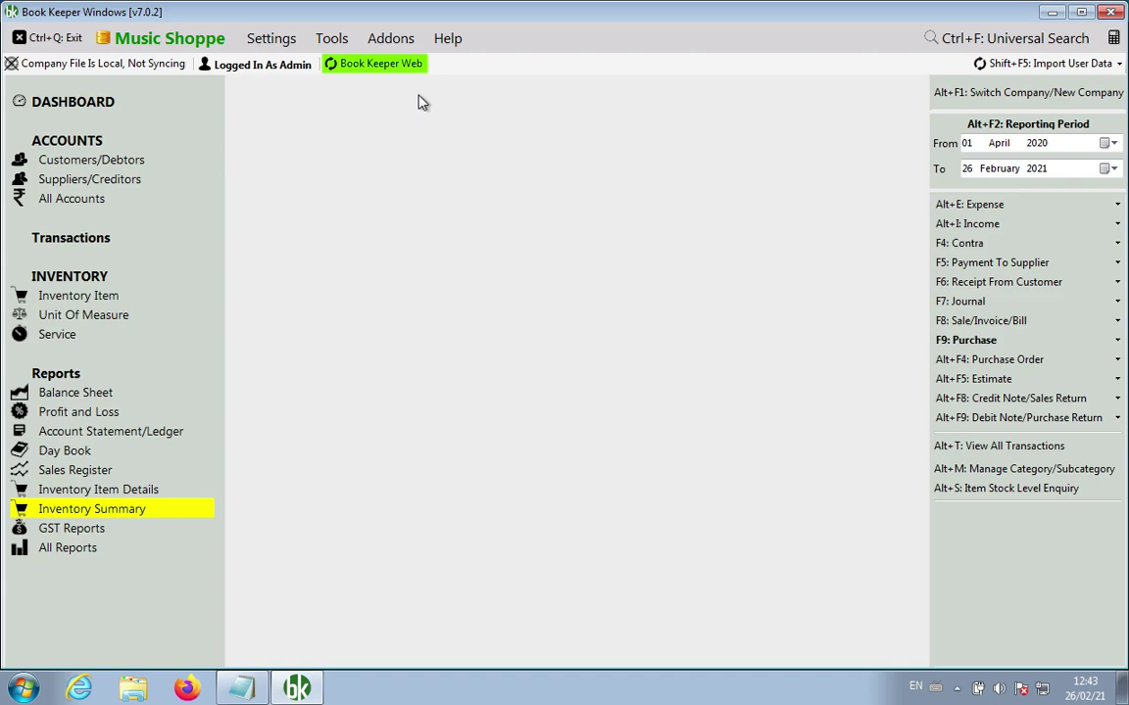
Step: Open the Book Keeper Web panel showing Disconnected, and move Notepad down-right beside it
left_click(395, 68)
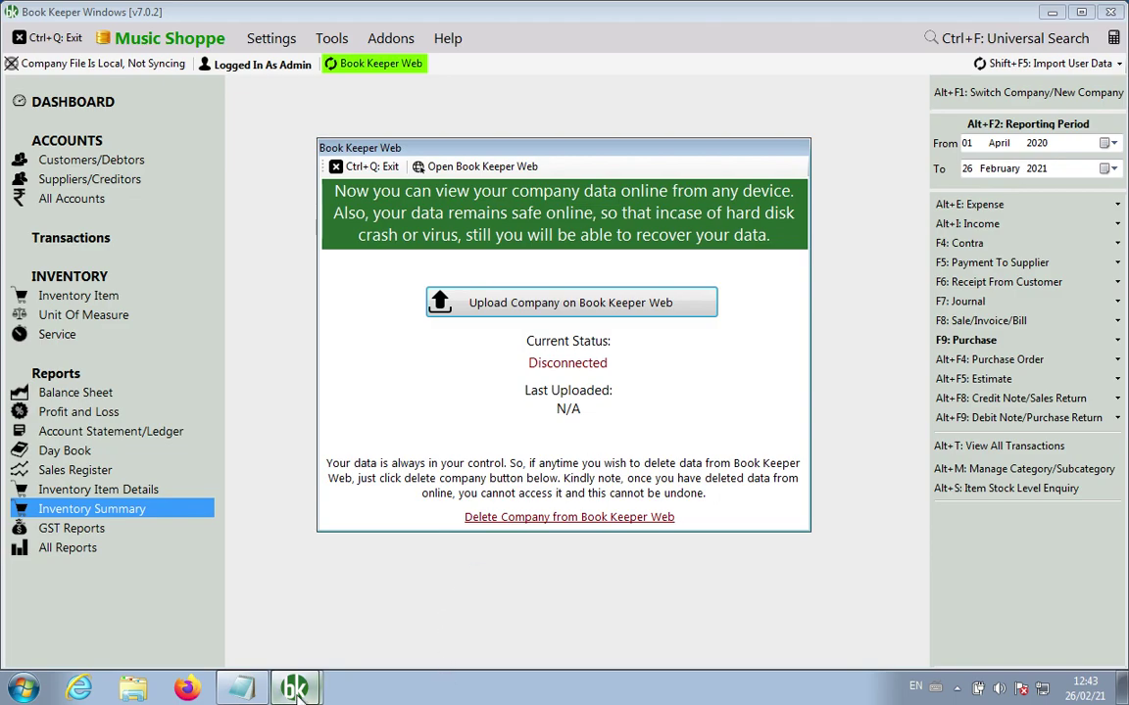
left_click(243, 689)
left_click_drag(632, 186, 733, 272)
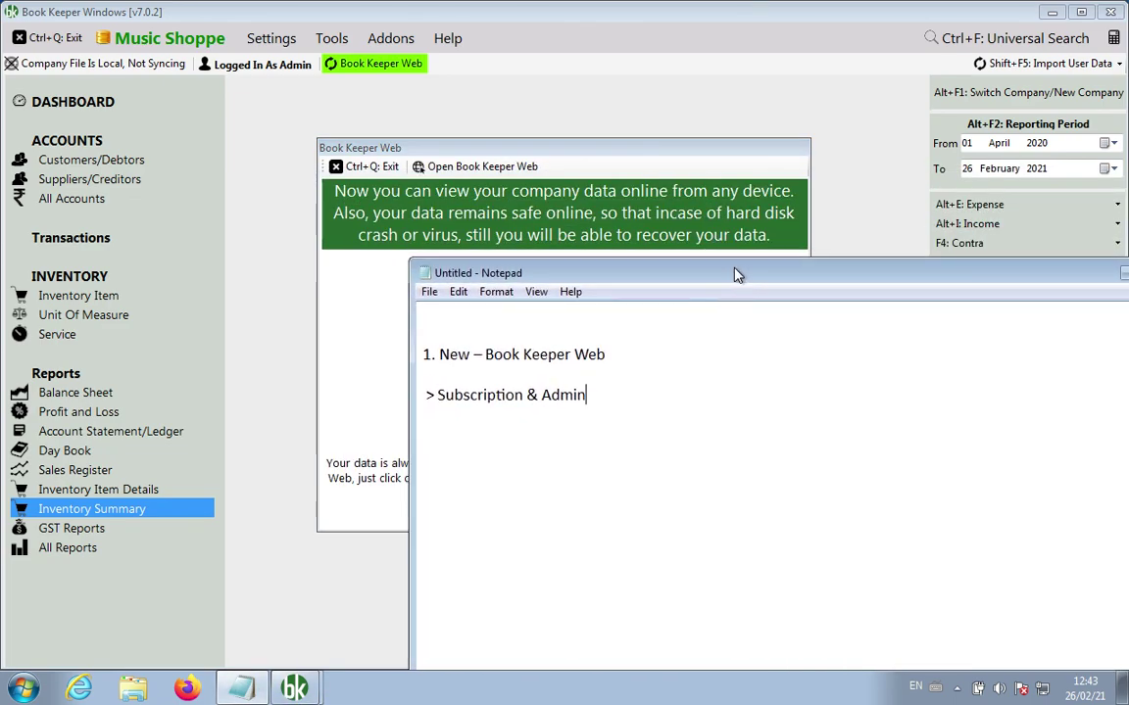
Step: Note platforms Android, iOS, Windows, Tablet, Mac, Linux and browsers Chrome, Firefox, Internet Explorer, Safari, Opera
key("Return")
key("Return")
type("Android, iOS, ")
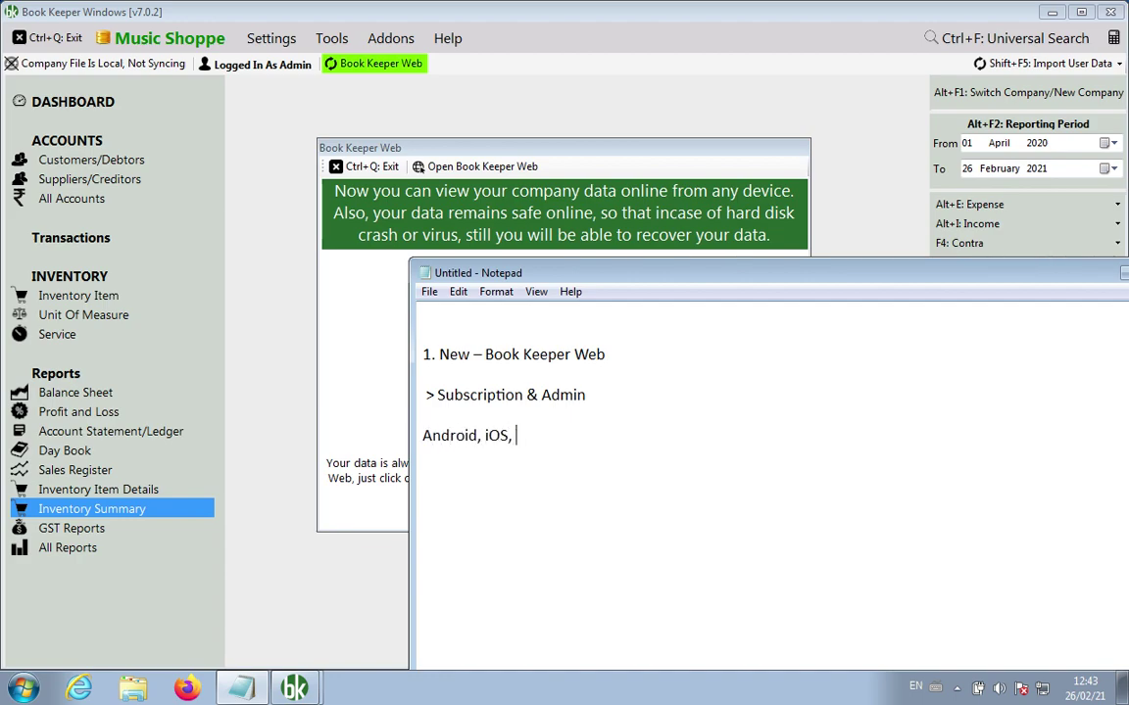
type("Windows, Table")
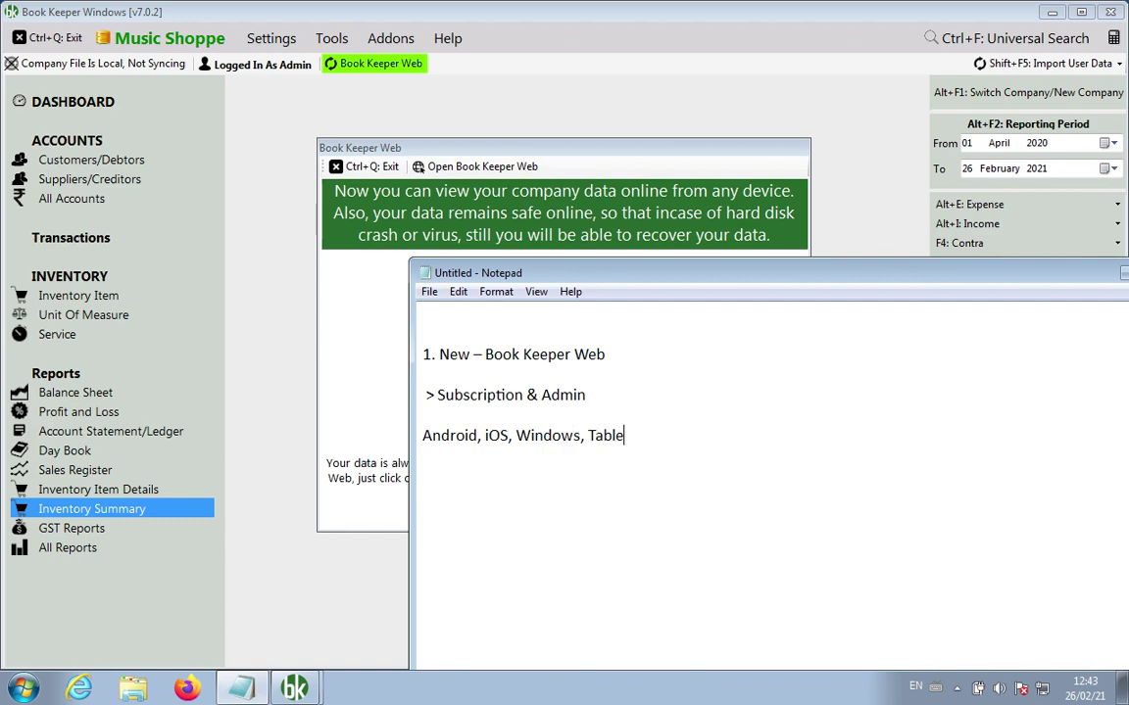
type("t, Mac, Linux,")
key("Return")
key("Return")
type("Bro")
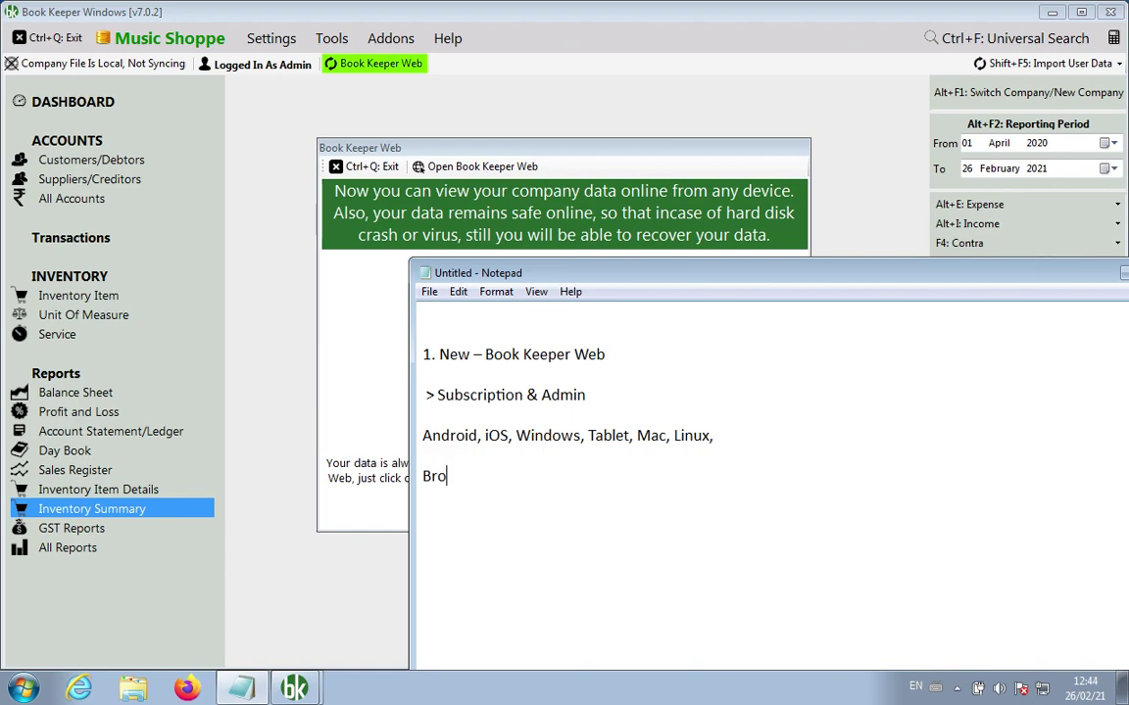
type("wser: Chrome, ")
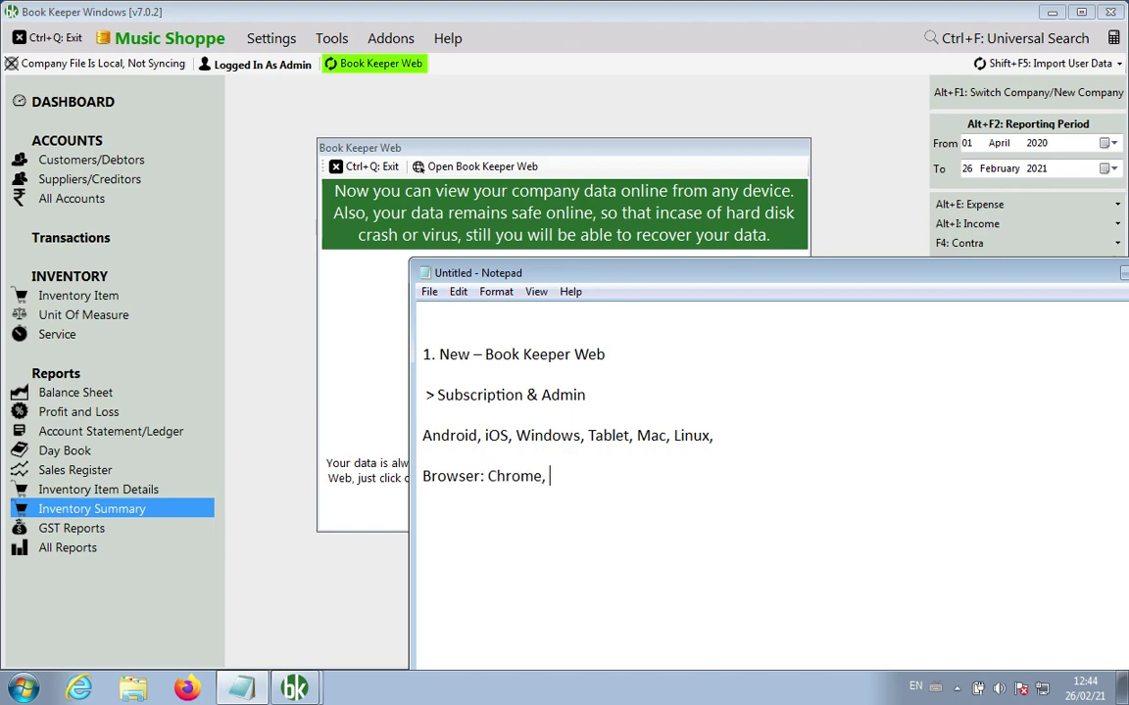
type("Firefox, Internet Explorer")
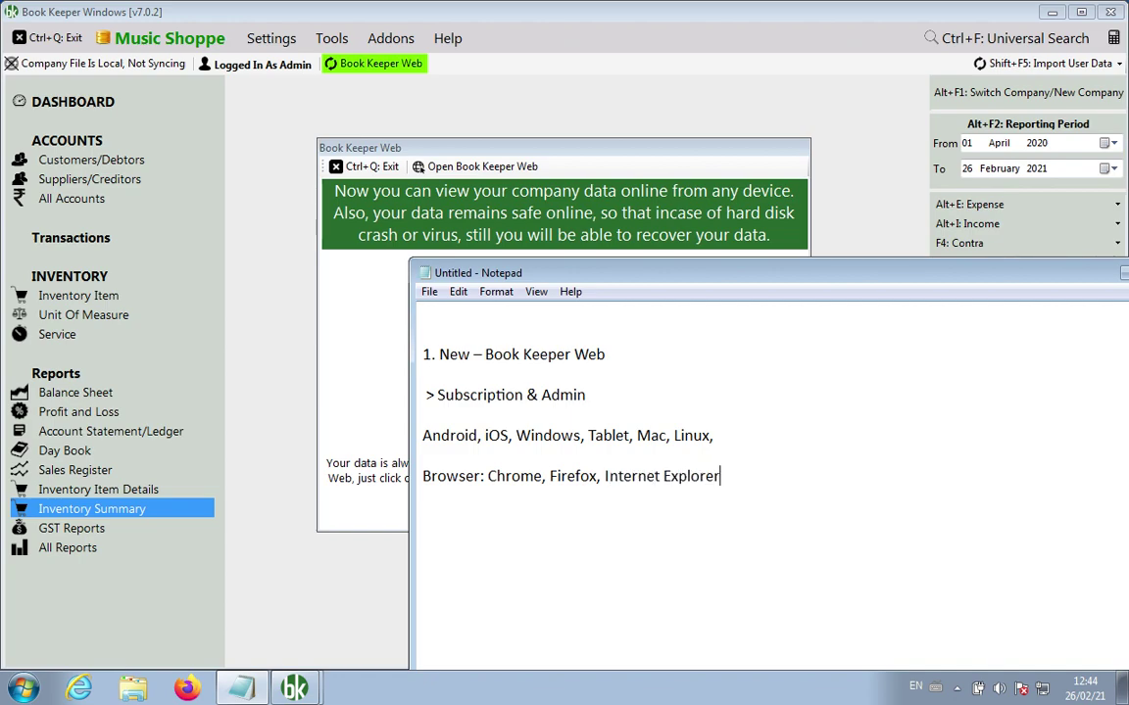
type(", Safari, Opera ,")
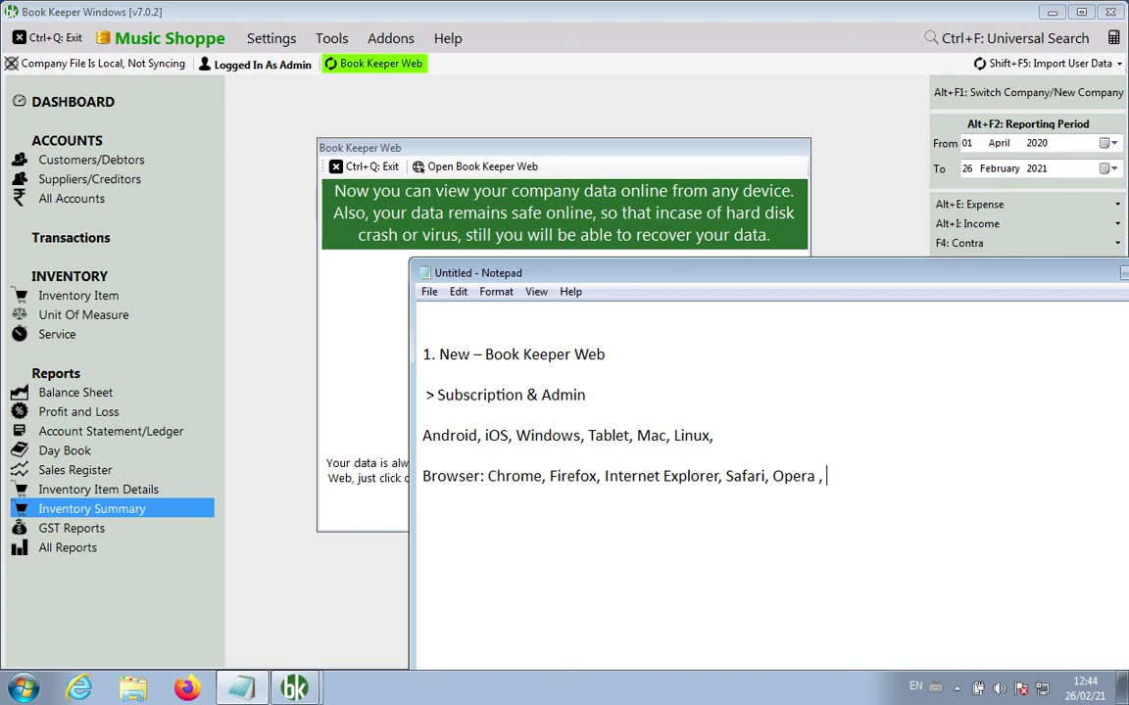
left_click(551, 220)
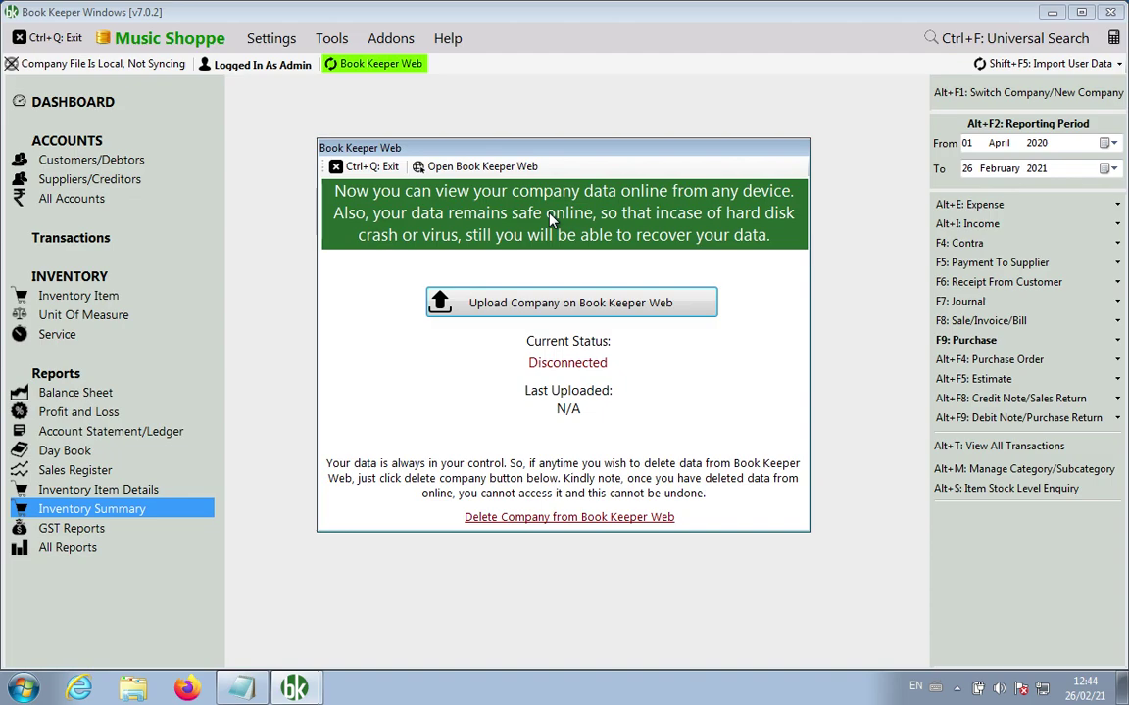
Step: Add a 'Data will be Online' heading below the browser list
left_click(255, 687)
key("Return")
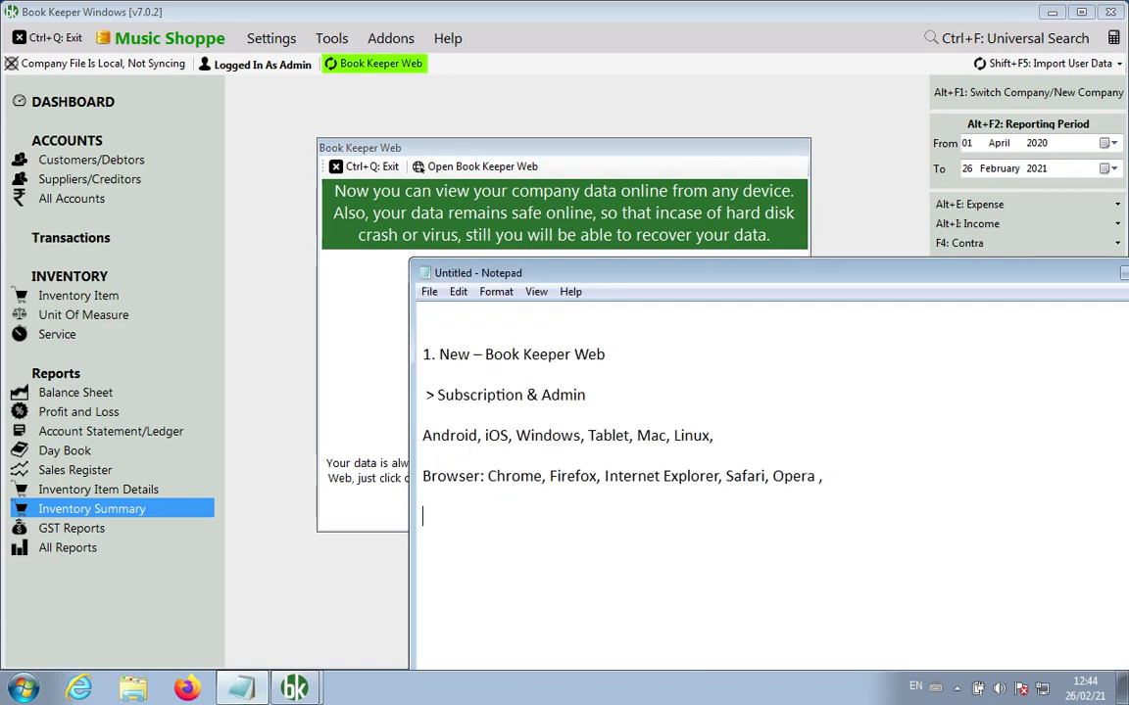
type("D")
key("BackSpace")
type("Data =")
key("BackSpace")
key("BackSpace")
type("= Online")
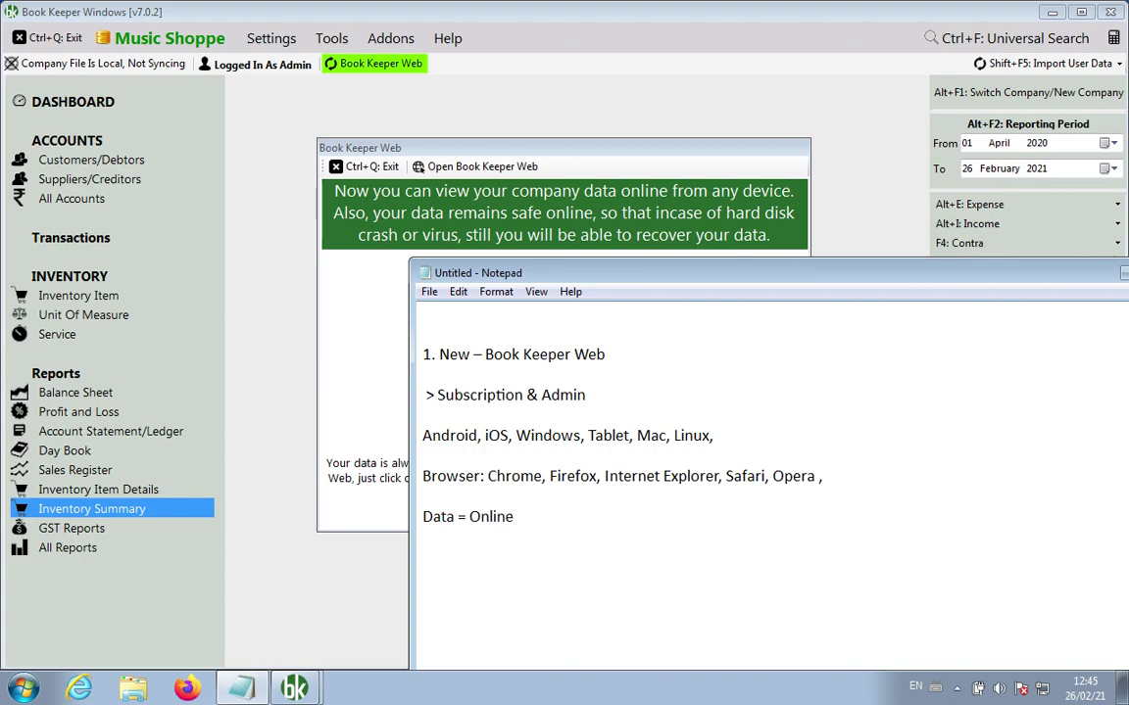
key("Left")
key("Left")
key("Left")
key("Left")
key("Left")
key("Left")
key("BackSpace")
key("BackSpace")
type("will be")
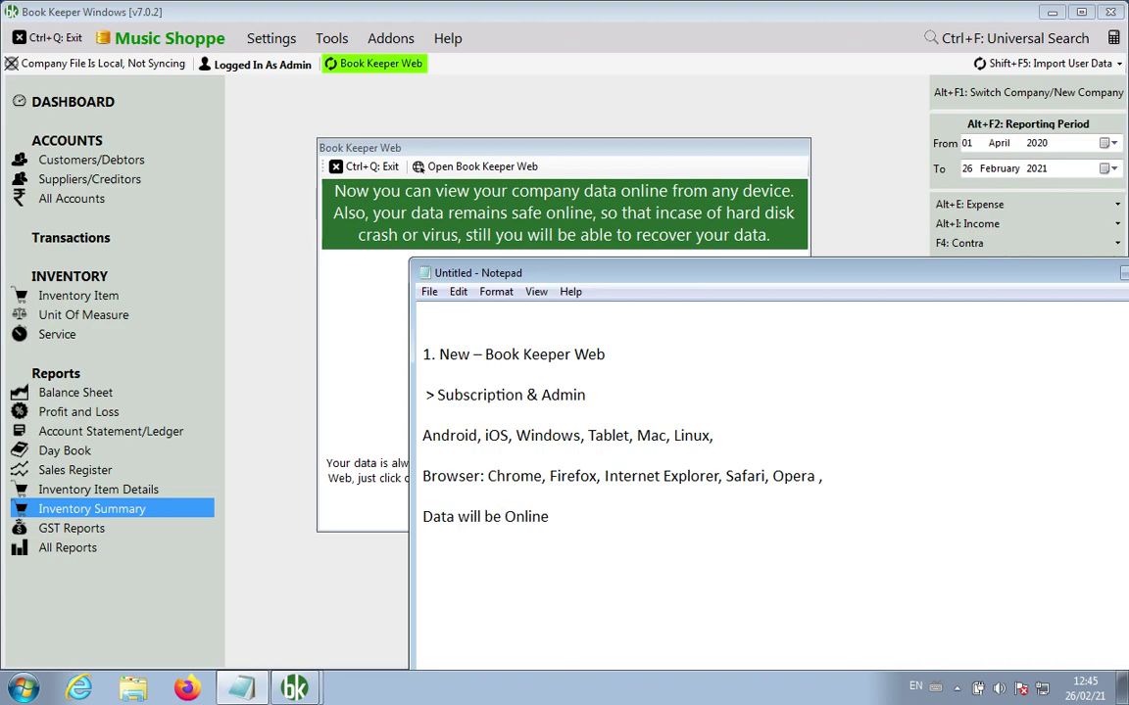
left_click(550, 516)
Step: Add points '+ Safe' and '+ Harddisk crash, virus > online recover' under the heading
key("Return")
type("Safe")
left_click(424, 537)
type("+")
left_click(462, 537)
key("Return")
type("+")
type("Harddisk crash ,")
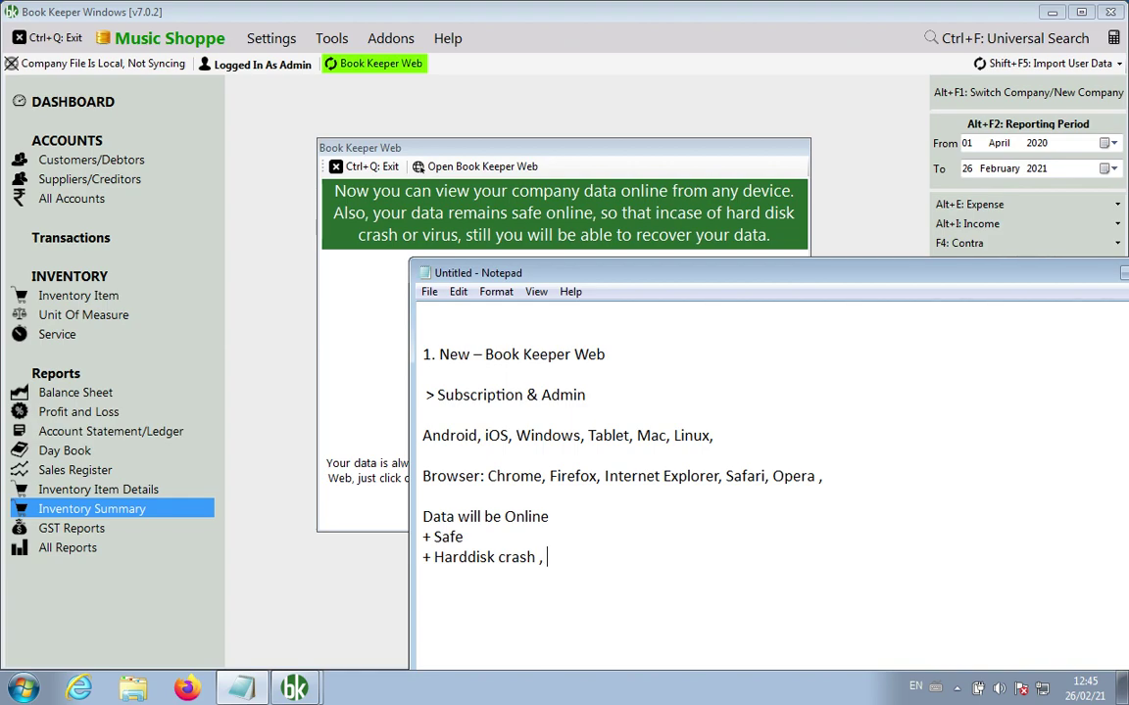
type("virus > online recover")
key("BackSpace")
key("BackSpace")
type("ver")
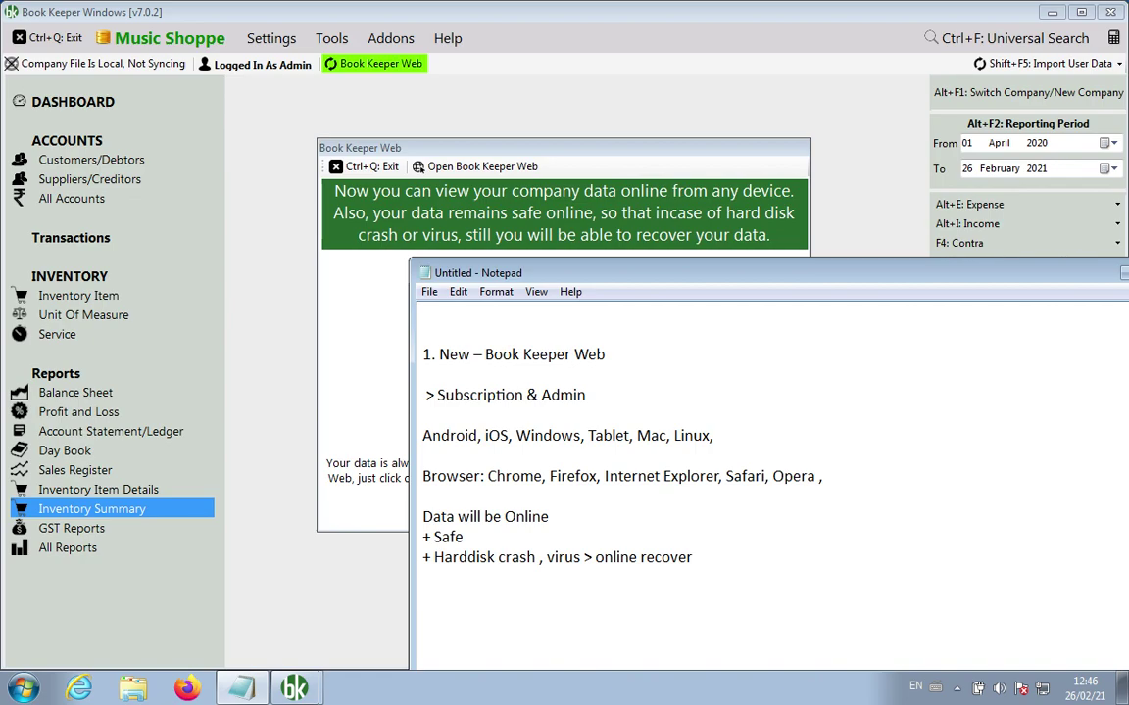
Step: Add points '+ Subscription expired, online view' and '+ CA/ Partner, online'
left_click_drag(765, 273, 796, 131)
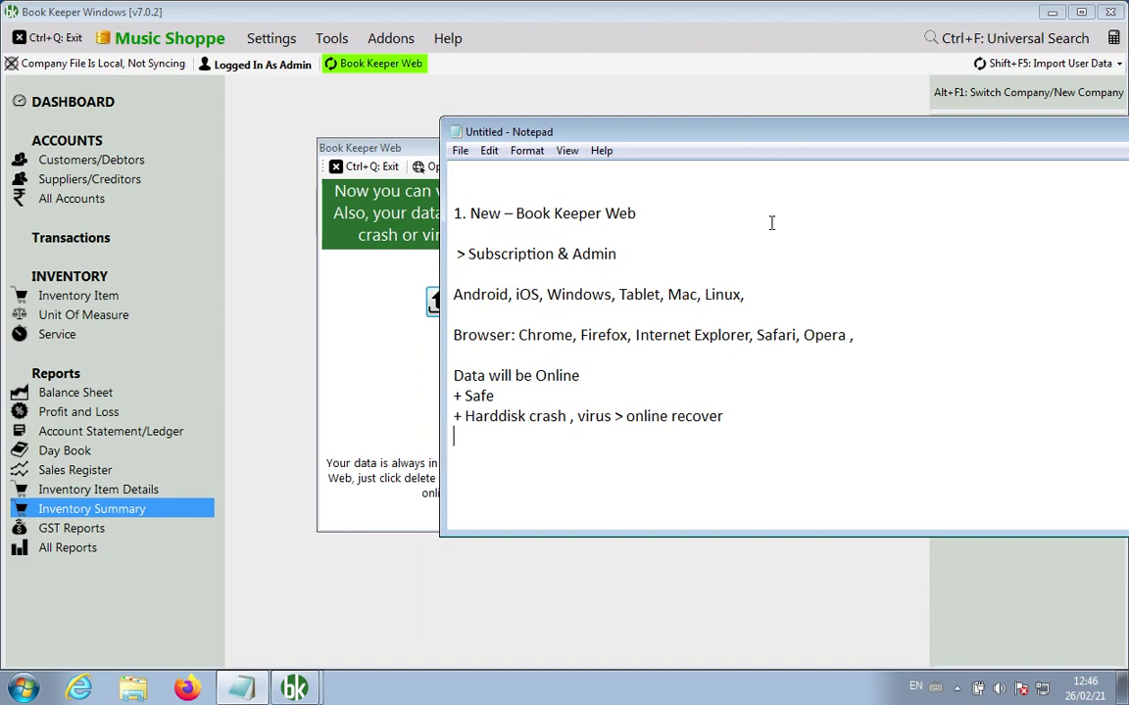
type("+ Subscription e")
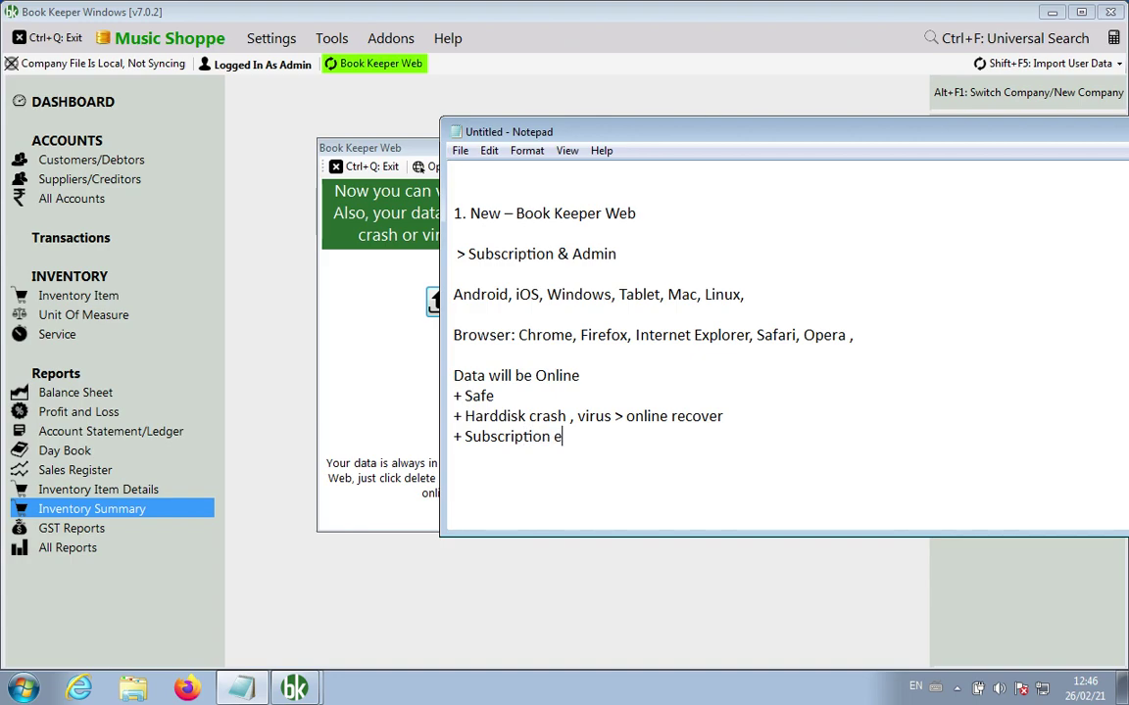
type("xpired,")
type("online")
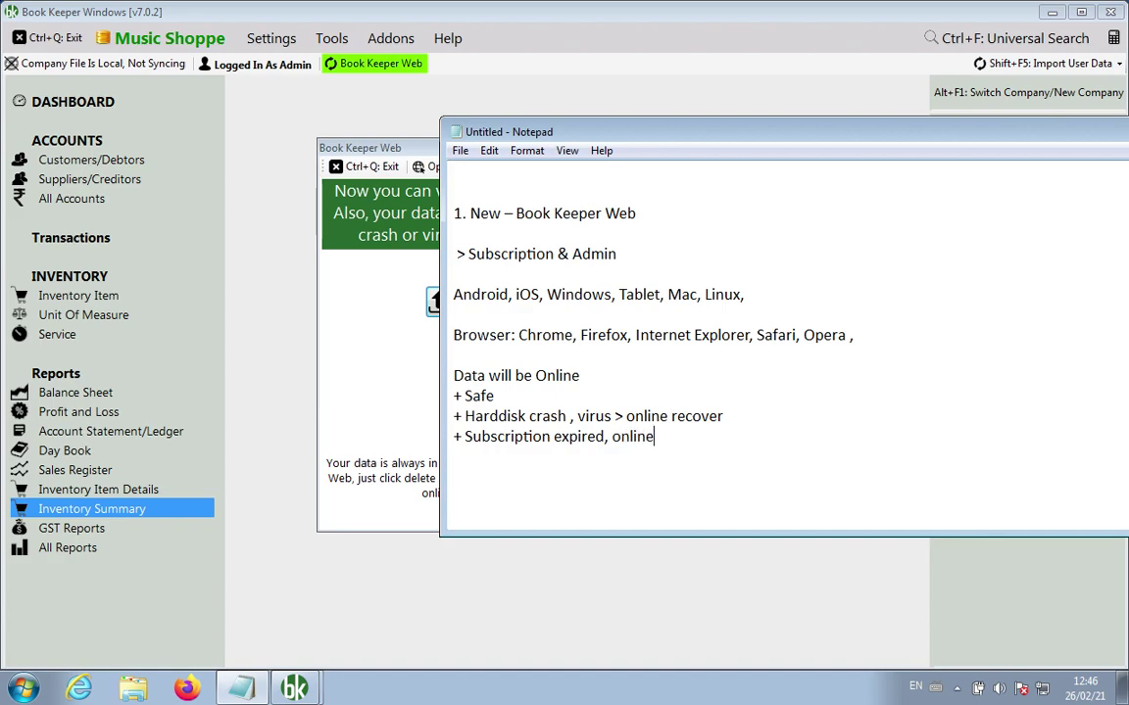
type(" view")
key("Return")
type("+")
type("CA/ Partner, online")
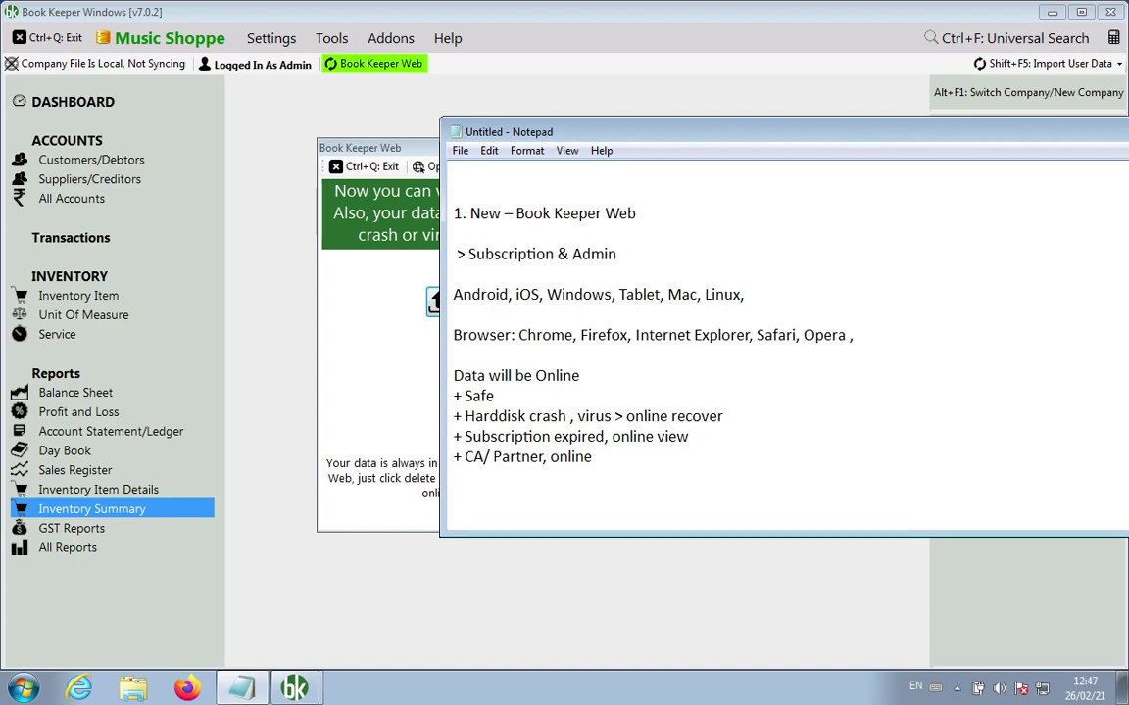
Step: Add a 'Privacy?' heading with the point '+ Data is in your control'
key("Return")
key("Return")
type("Privacy?")
key("Return")
key("Return")
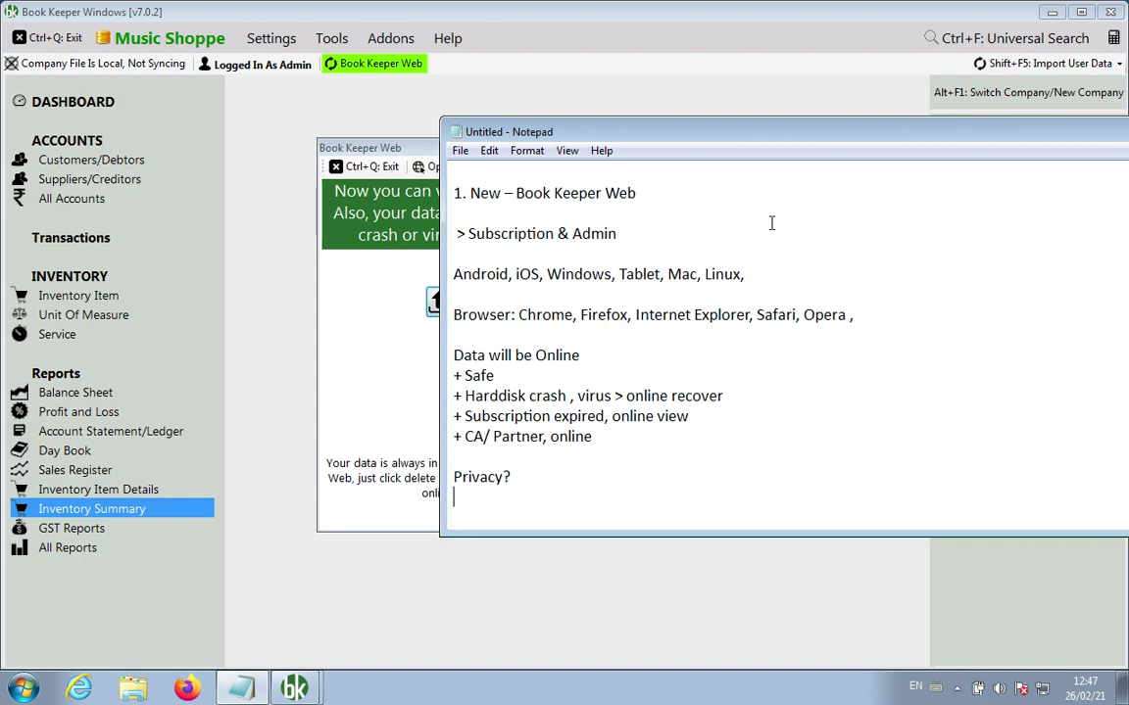
type("+ Data is in ")
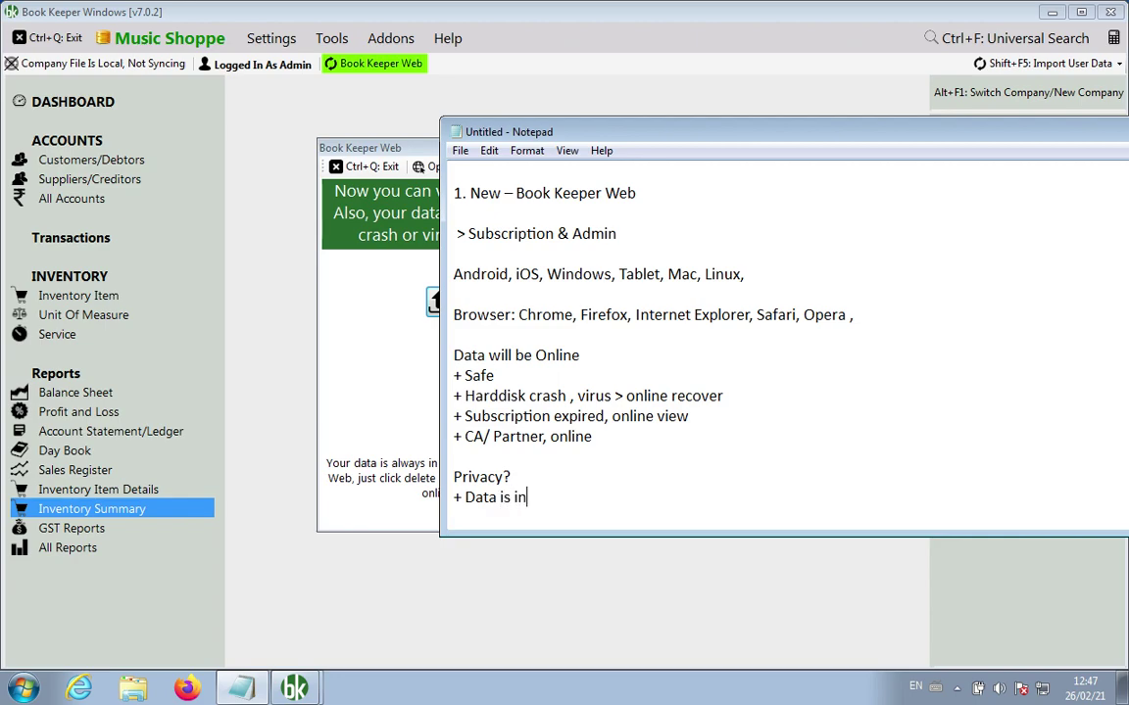
type("your control")
Step: Upload the Music Shoppe company to Book Keeper Web until Connected, then close the panel
left_click(359, 424)
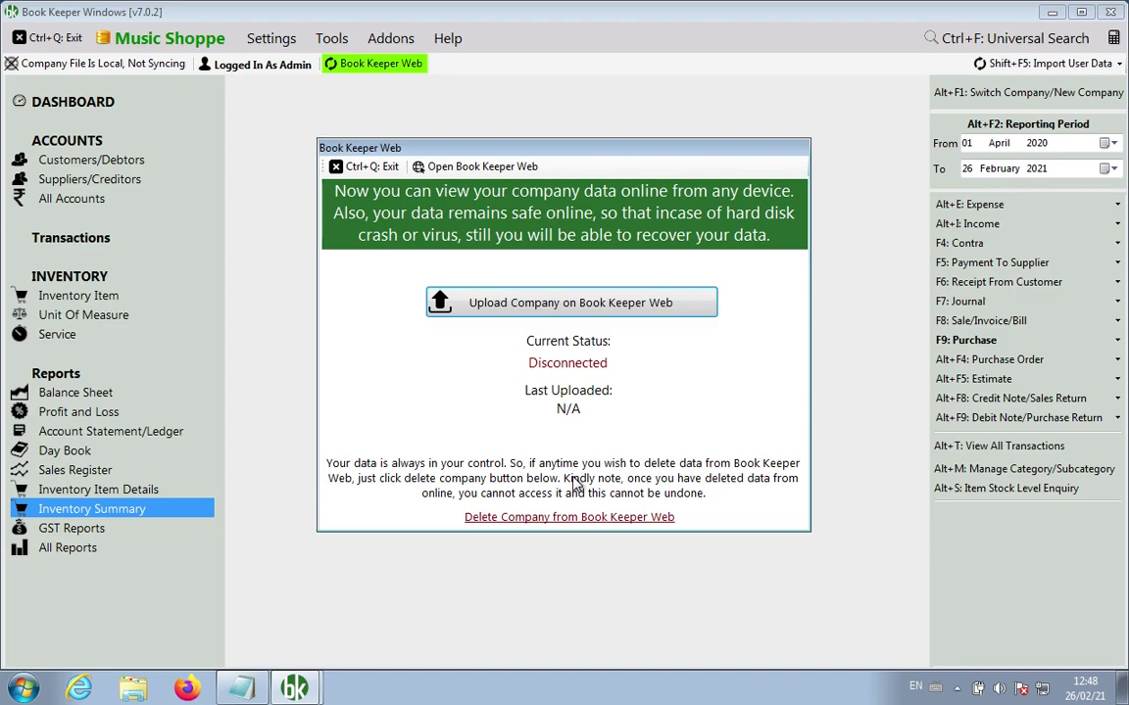
left_click(529, 303)
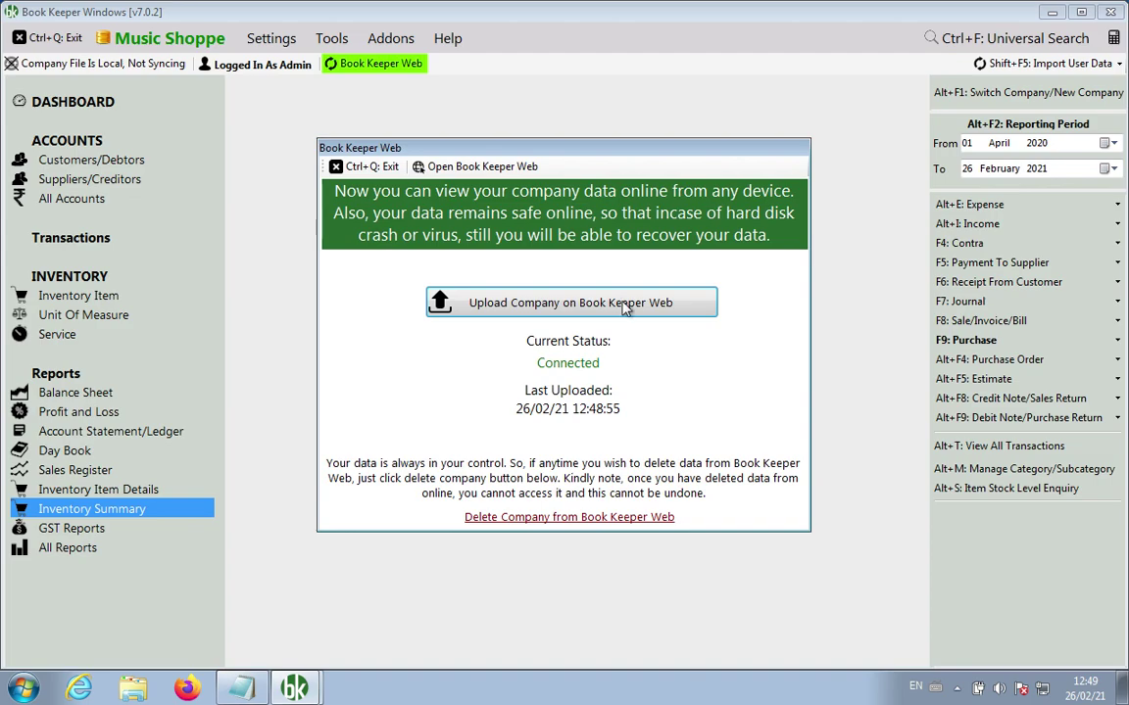
left_click(362, 167)
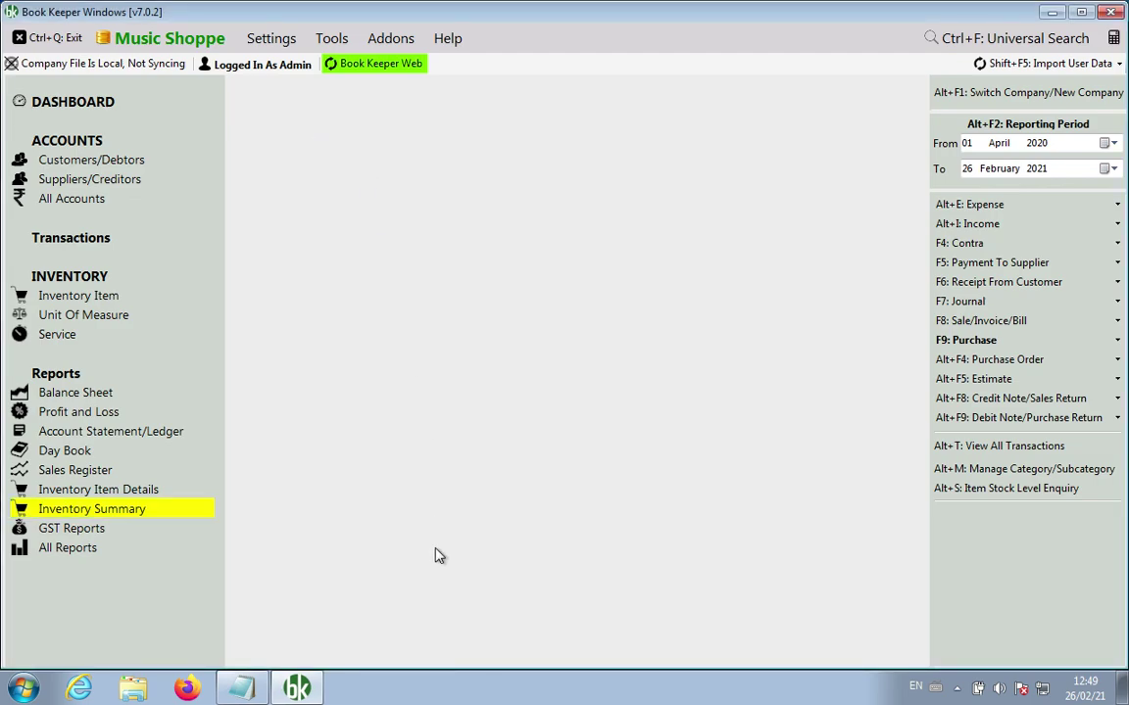
Step: Append '(you can upload/delete)' to the 'Data is in your control' point
left_click(242, 689)
key("Return")
key("BackSpace")
type("(you ca")
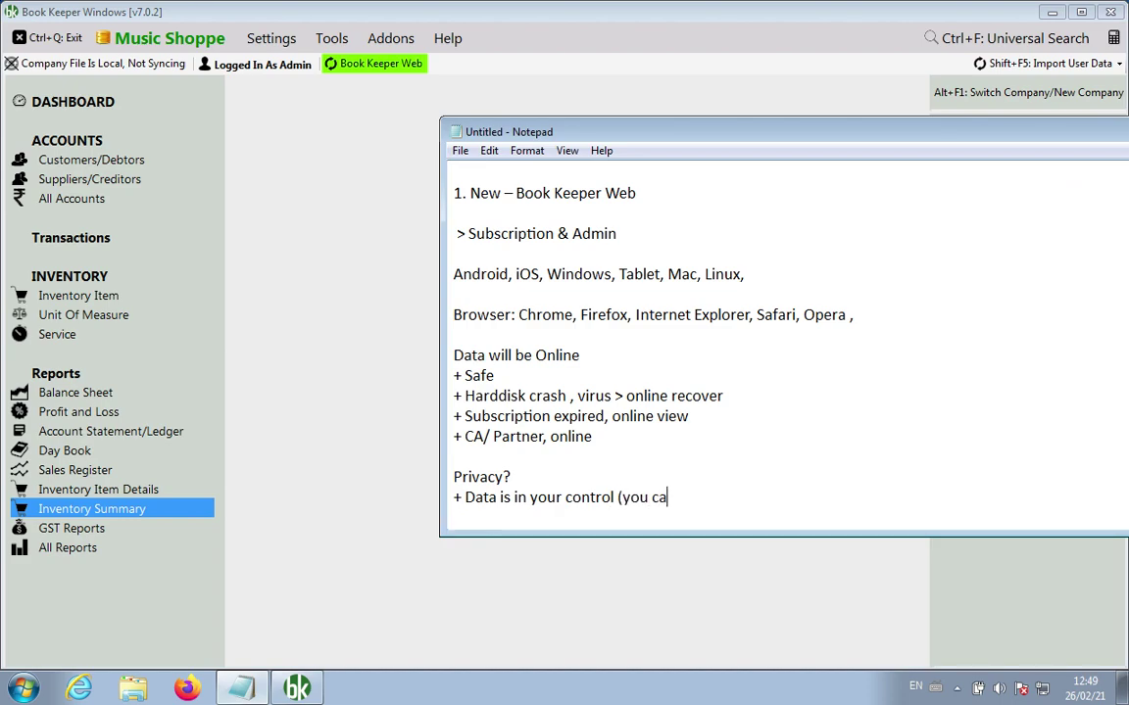
type("n upload/delete)")
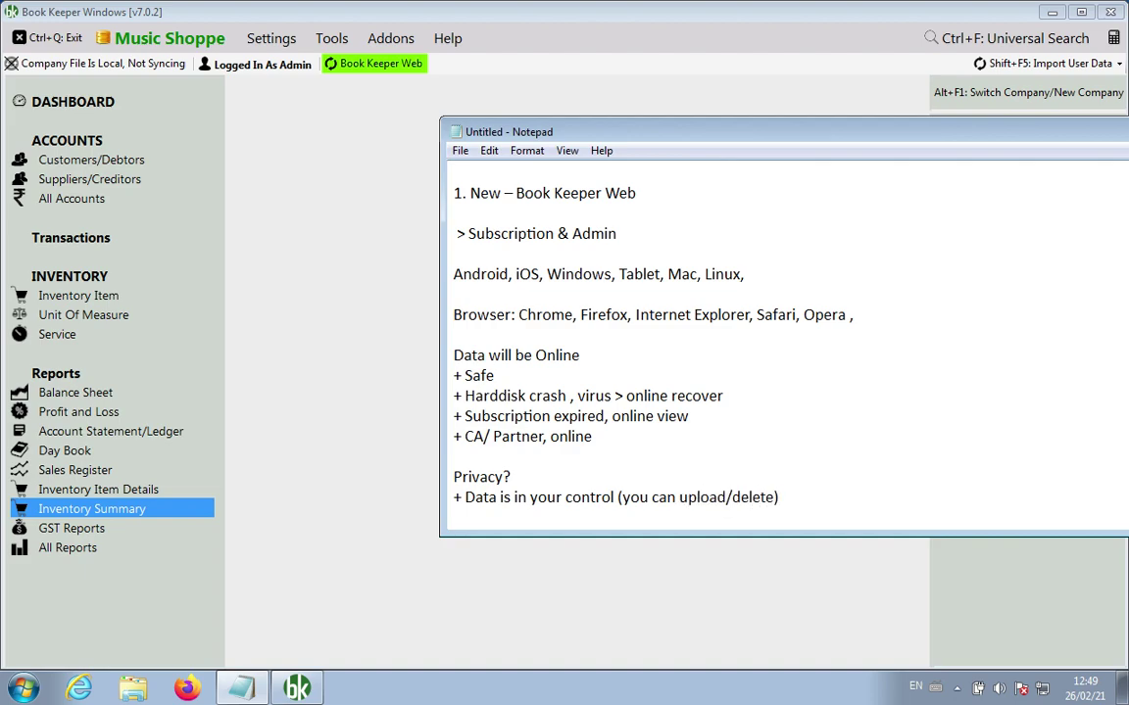
Step: Add the point '+ BK Web, encrypted (2 level security)', correcting the typo
key("Return")
type("+")
type("BK Web, encrypted")
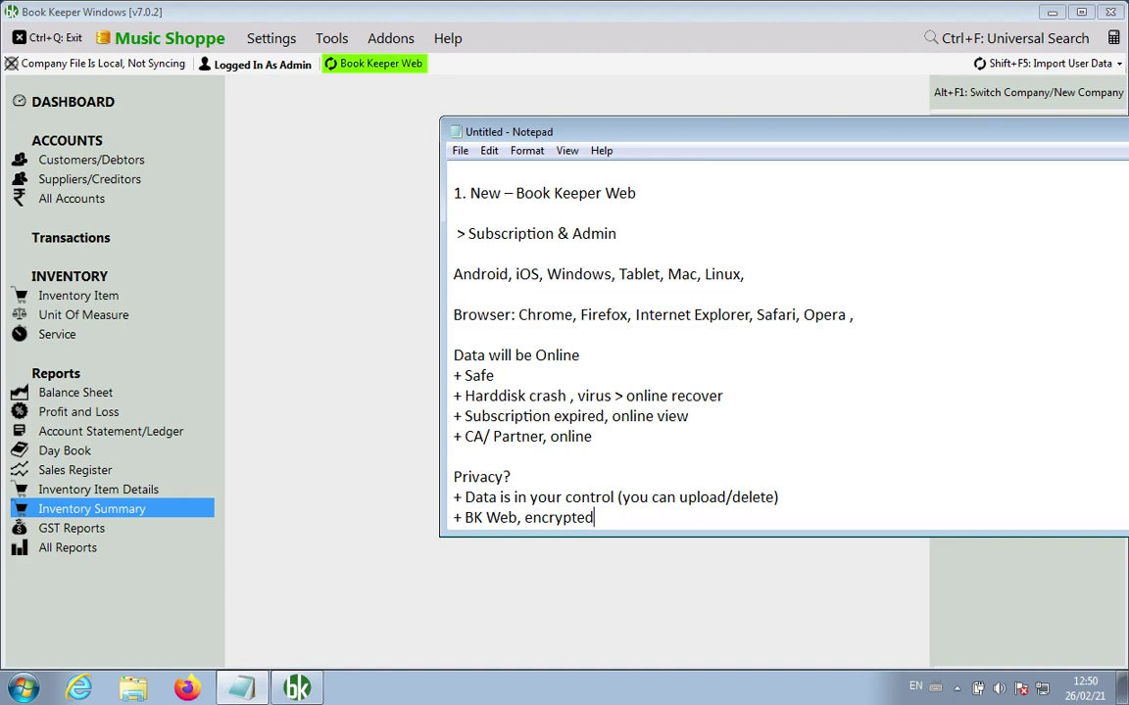
type("(2 level security)")
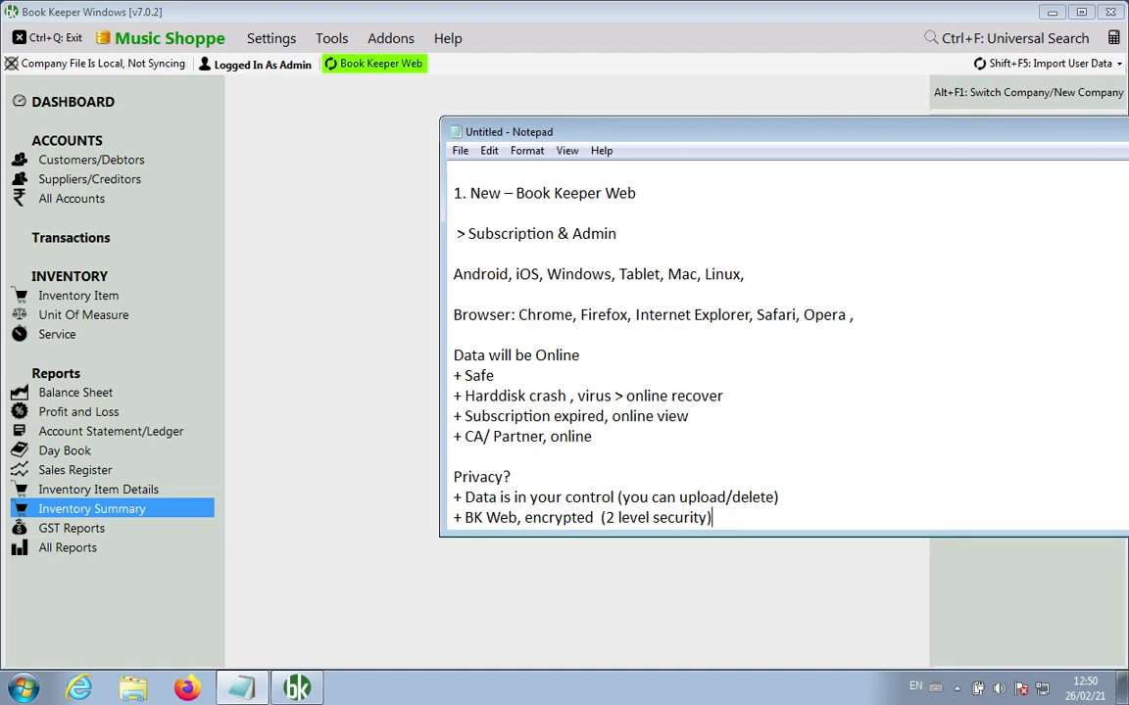
Step: In Book Keeper Windows, check the Book Keeper Web connection status and close that window
left_click(361, 305)
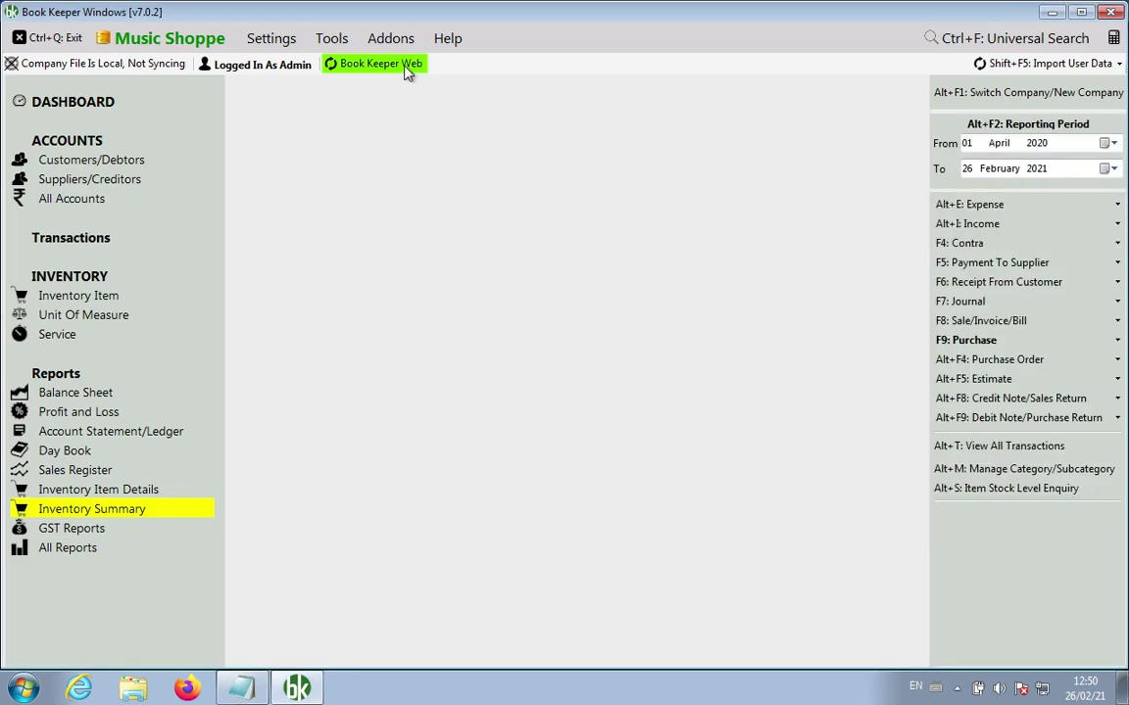
left_click(390, 69)
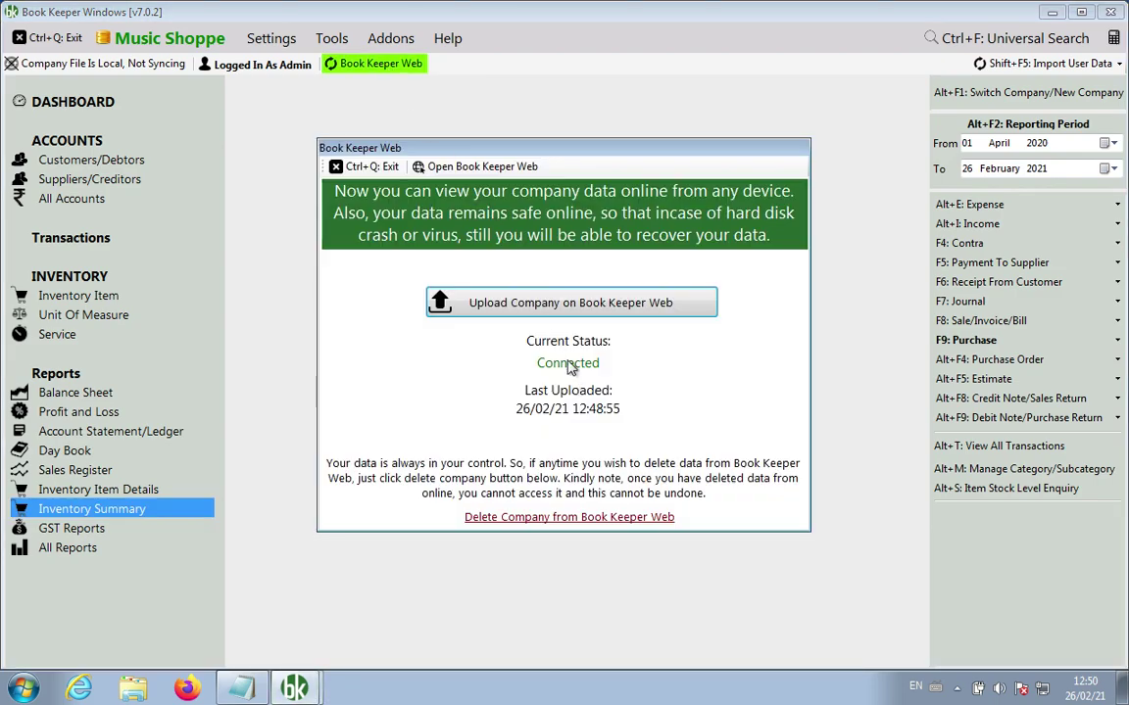
left_click(360, 166)
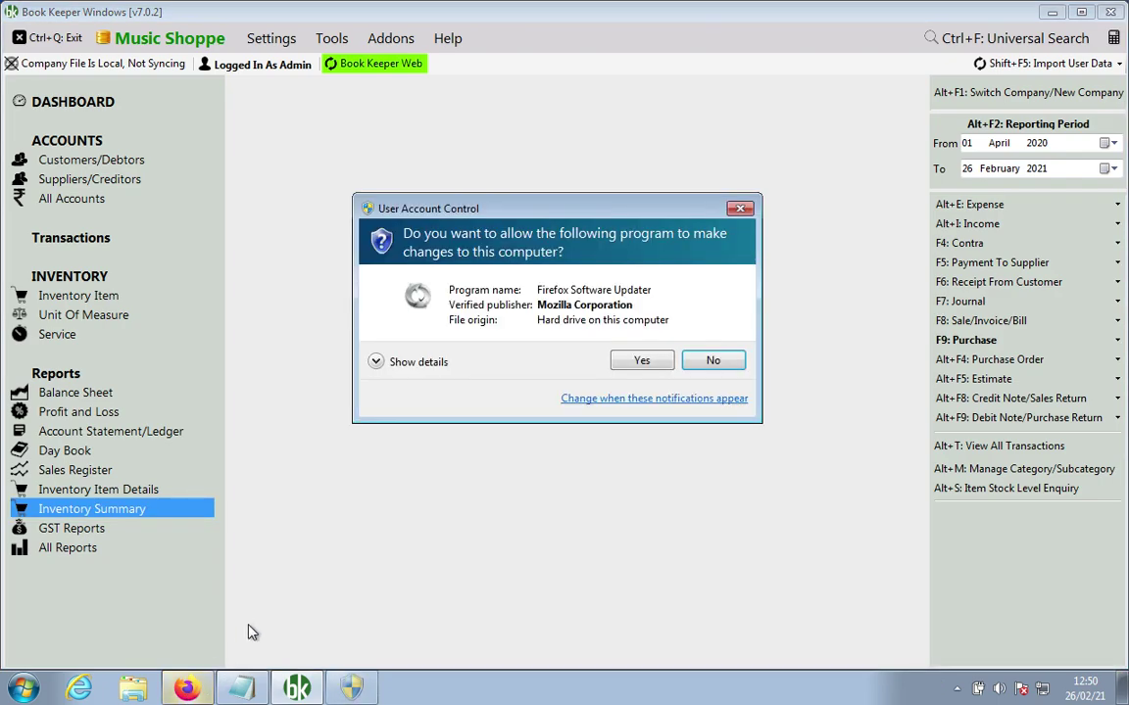
Step: Decline the Firefox updater prompt, load bookkeeperapp.net, and dismiss the update notice
left_click(709, 361)
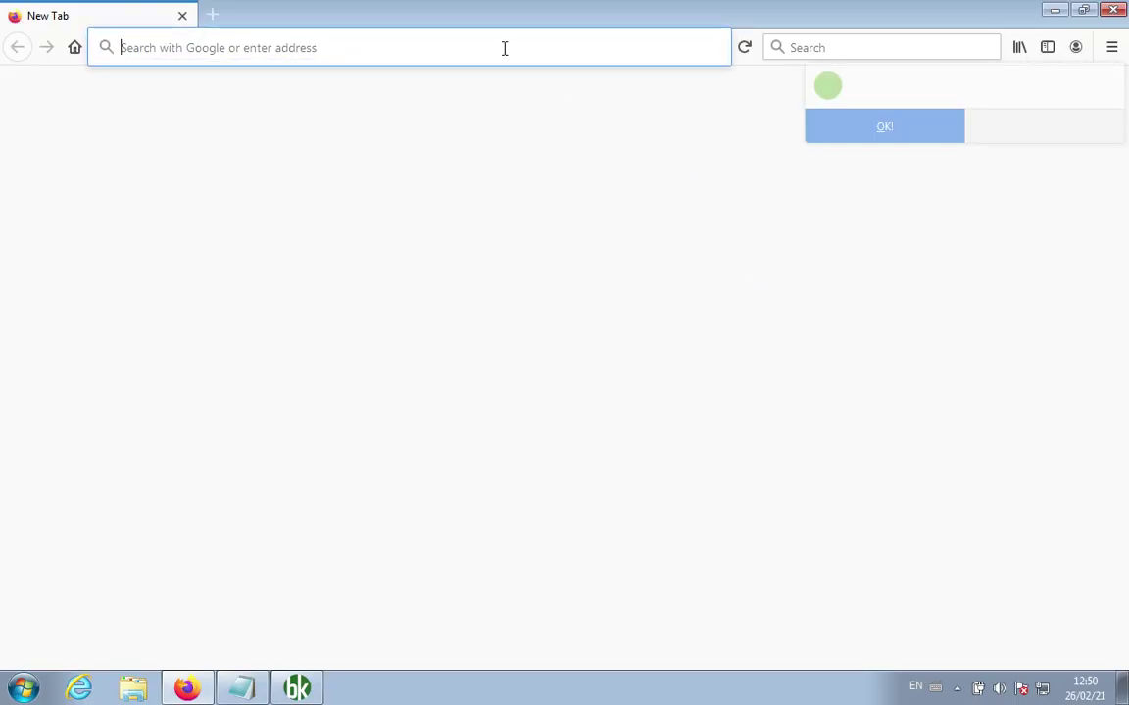
type("bookkeeperapp.net")
key("Return")
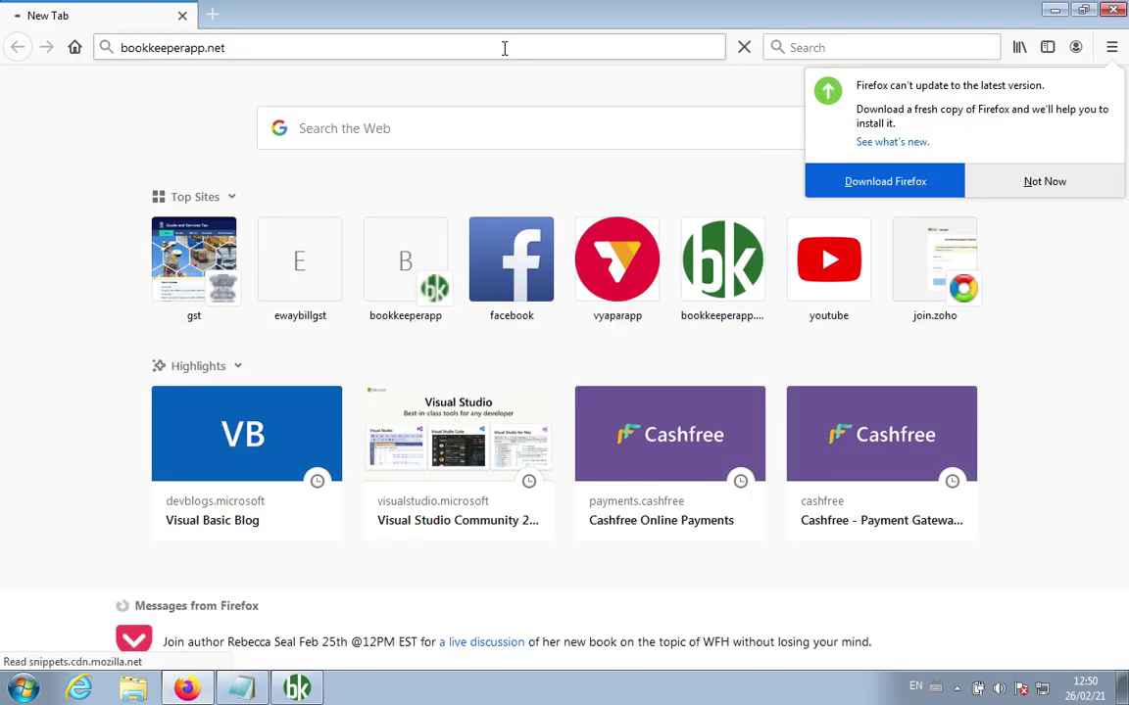
left_click(204, 13)
left_click(141, 19)
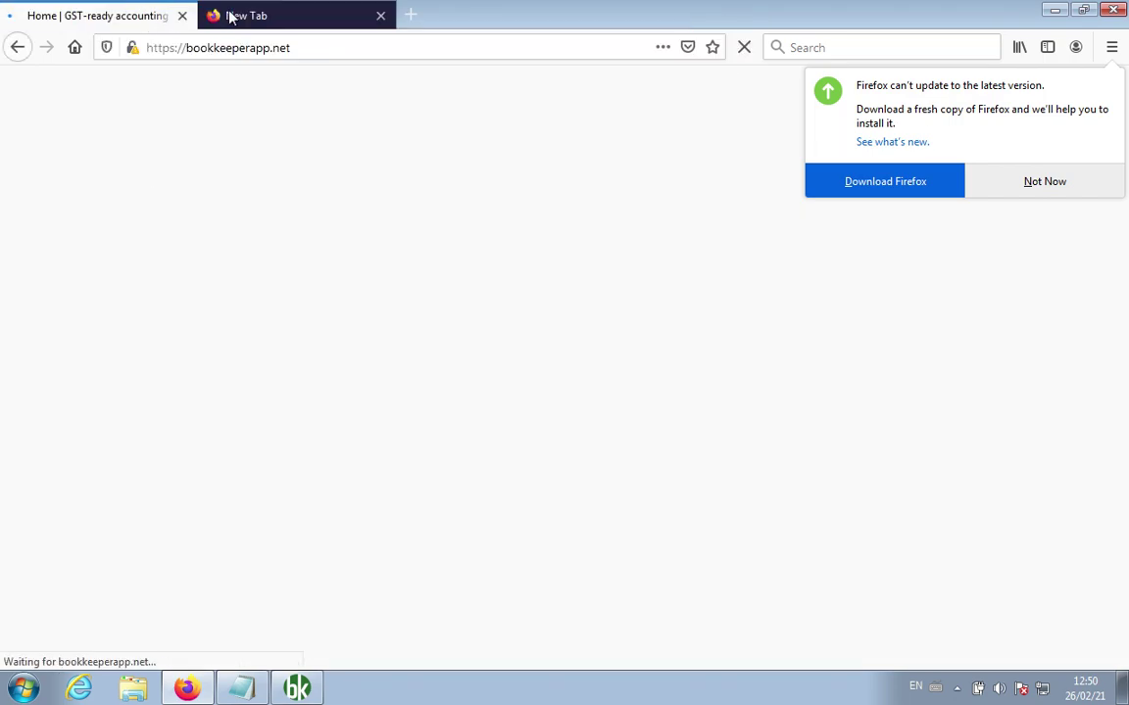
left_click(1019, 183)
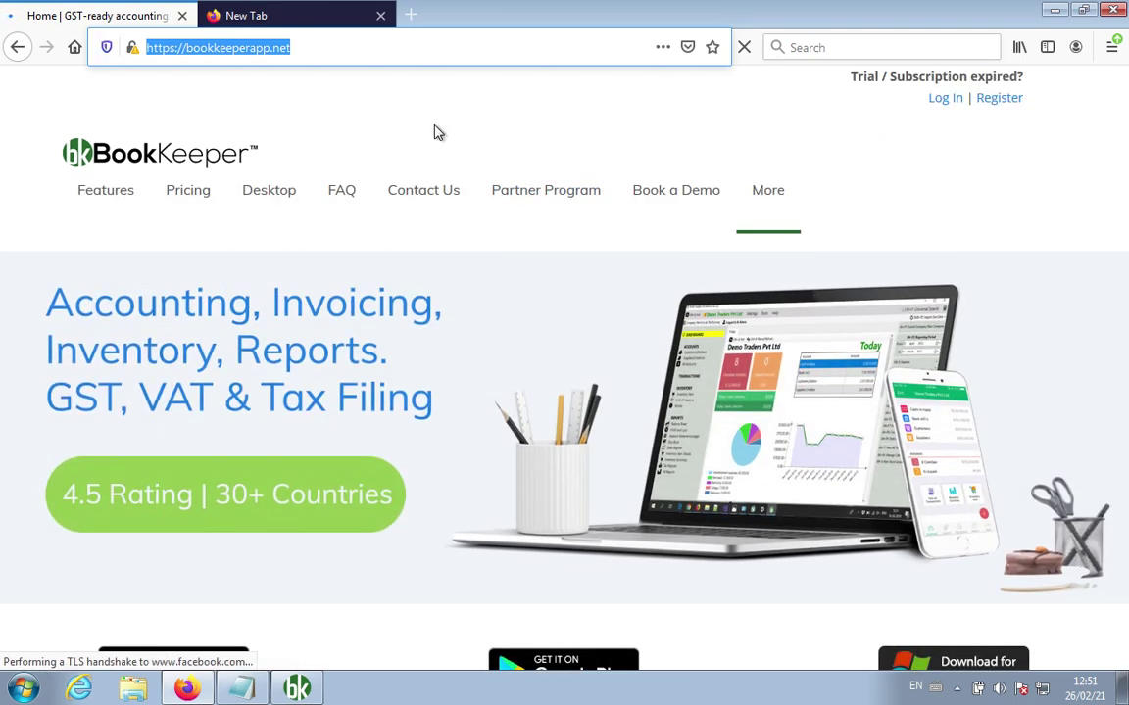
Step: On the bookkeeperapp.net Login page, fill in the saved account e-mail and the account password
left_click(945, 99)
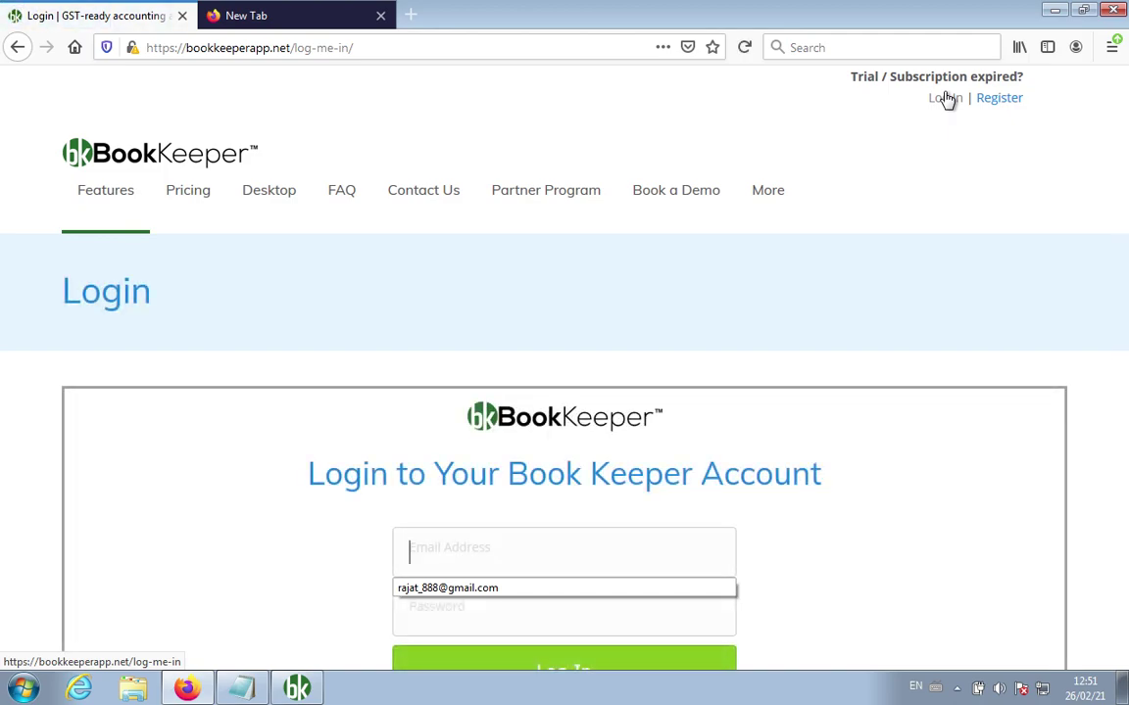
left_click(524, 588)
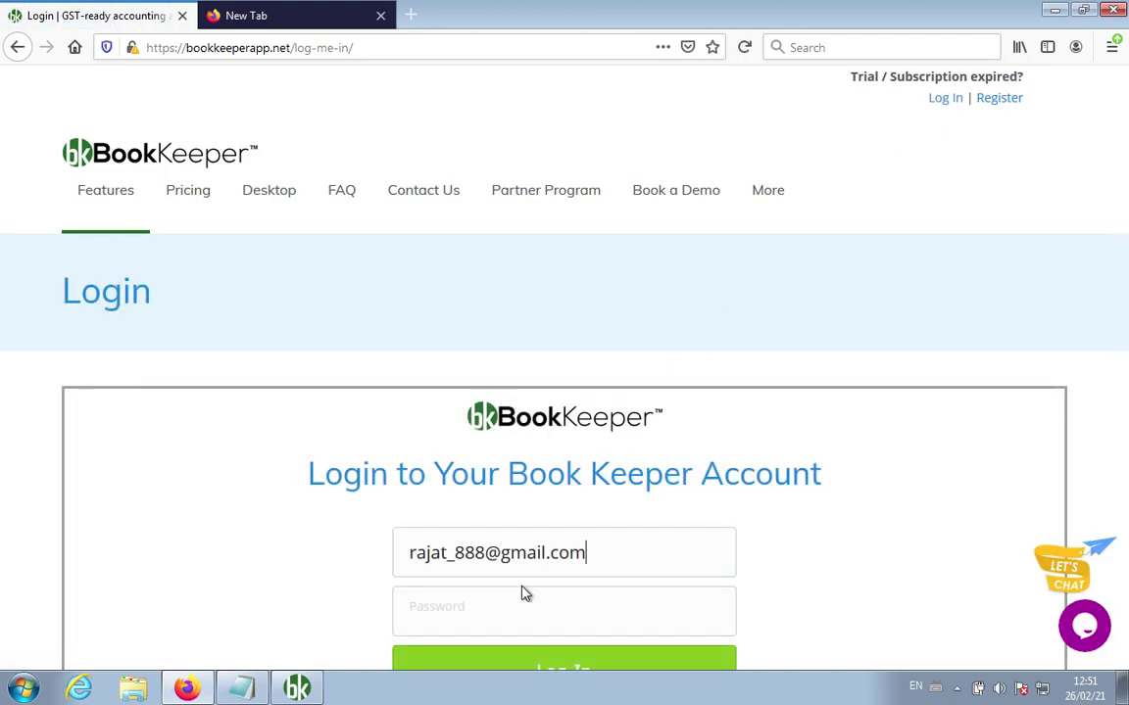
scroll(869, 552, "down", 1)
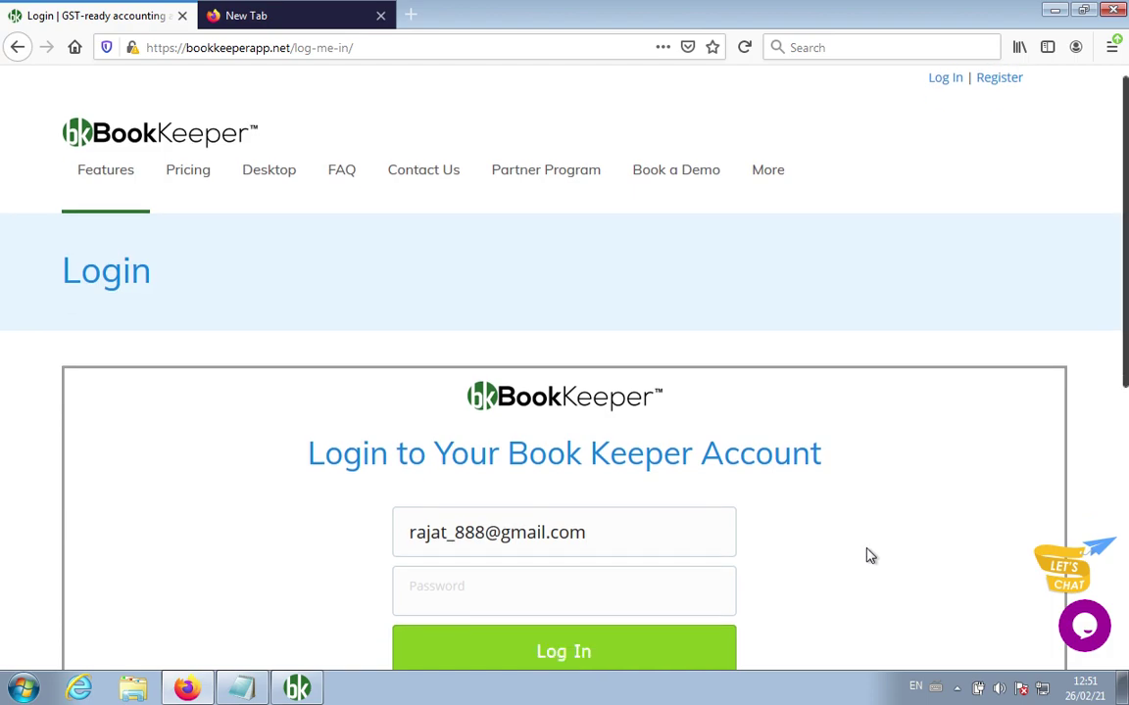
left_click(605, 578)
type("**")
key("BackSpace")
type("**")
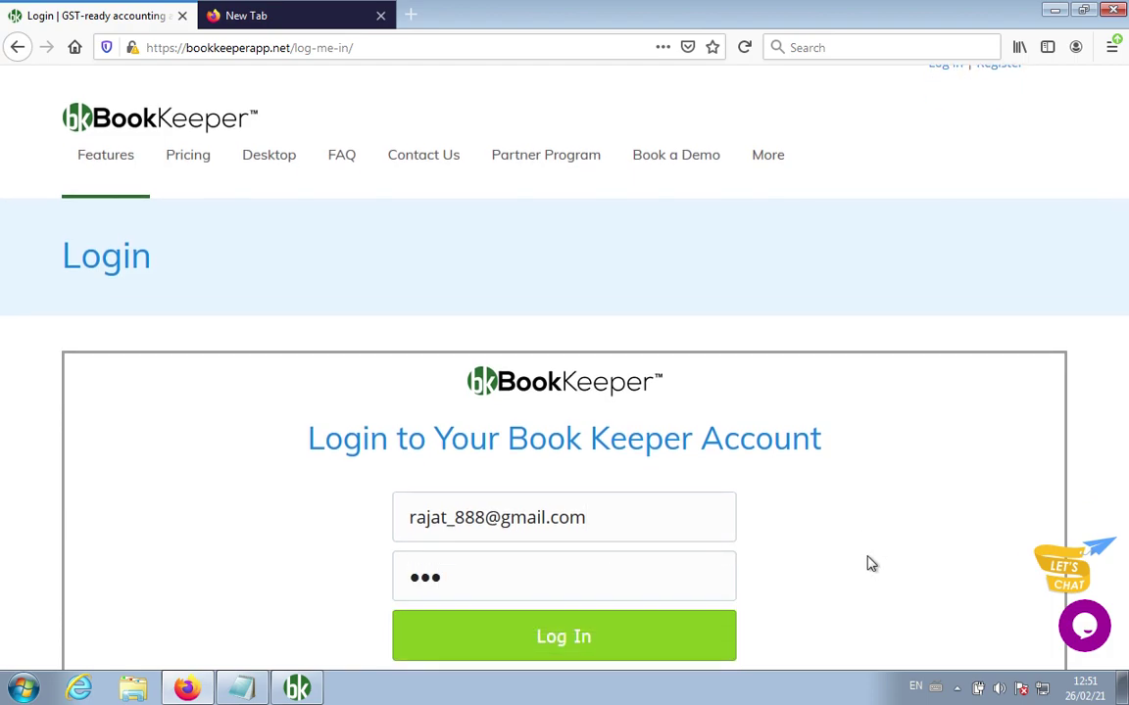
scroll(869, 562, "down", 1)
scroll(869, 564, "up", 1)
Step: In Notepad, add a line reading 'Subscription Email id' under the Privacy? section
left_click(241, 689)
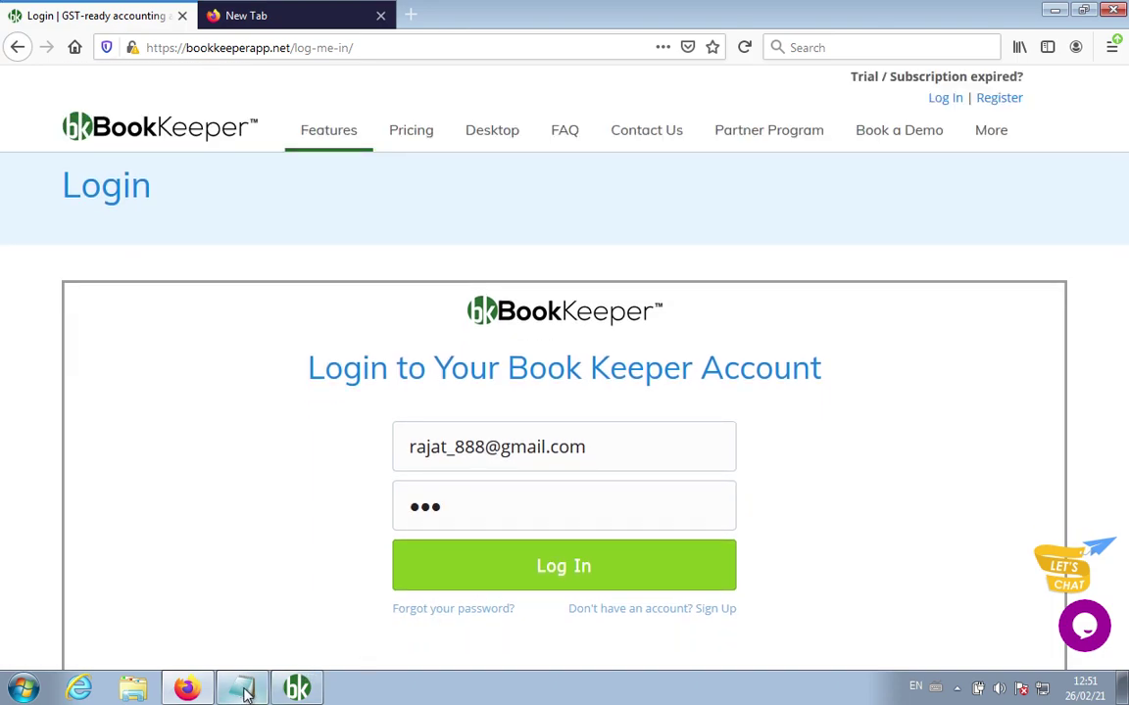
key("Return")
key("Return")
key("Return")
key("Return")
key("Return")
key("Return")
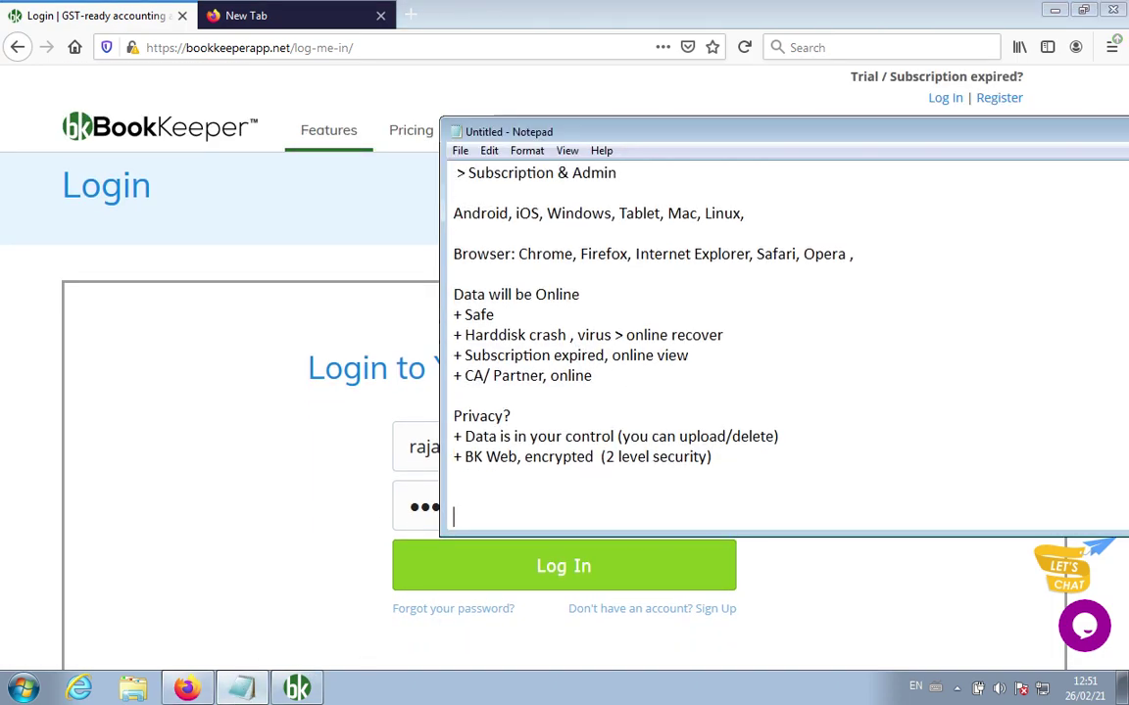
key("BackSpace")
key("BackSpace")
key("BackSpace")
key("BackSpace")
type("Email id")
key("Home")
type("Subscription")
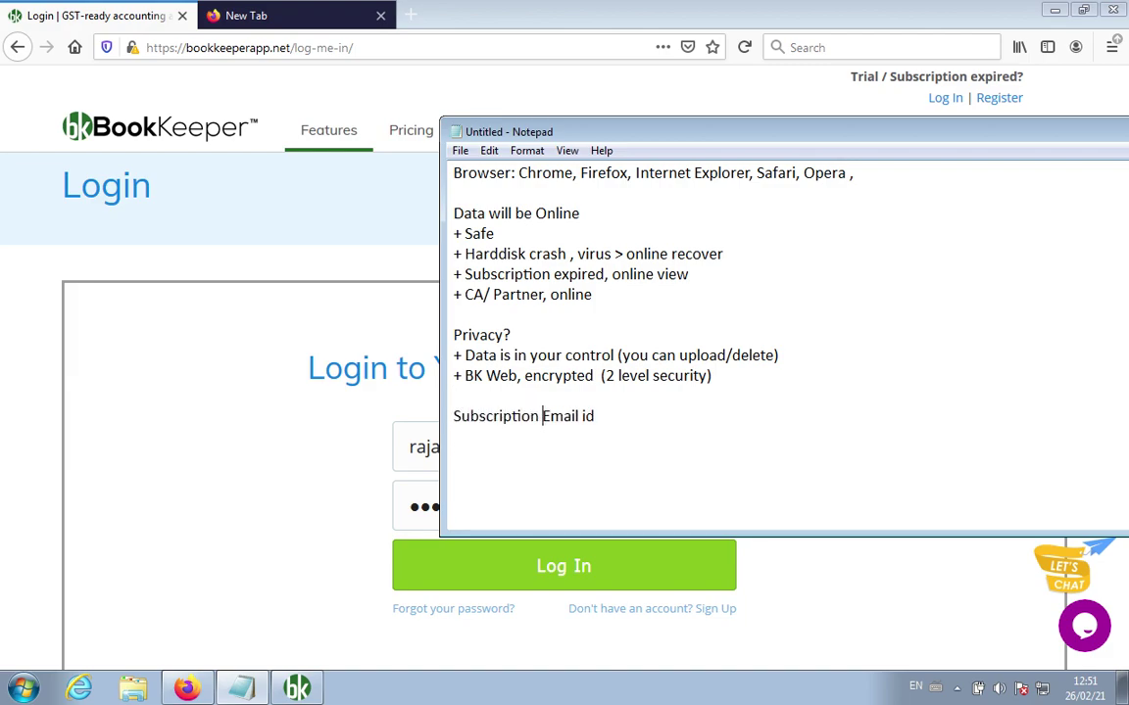
Step: Log in to bookkeeperapp.net without saving the password, and open My Account's My Company tab
left_click(258, 514)
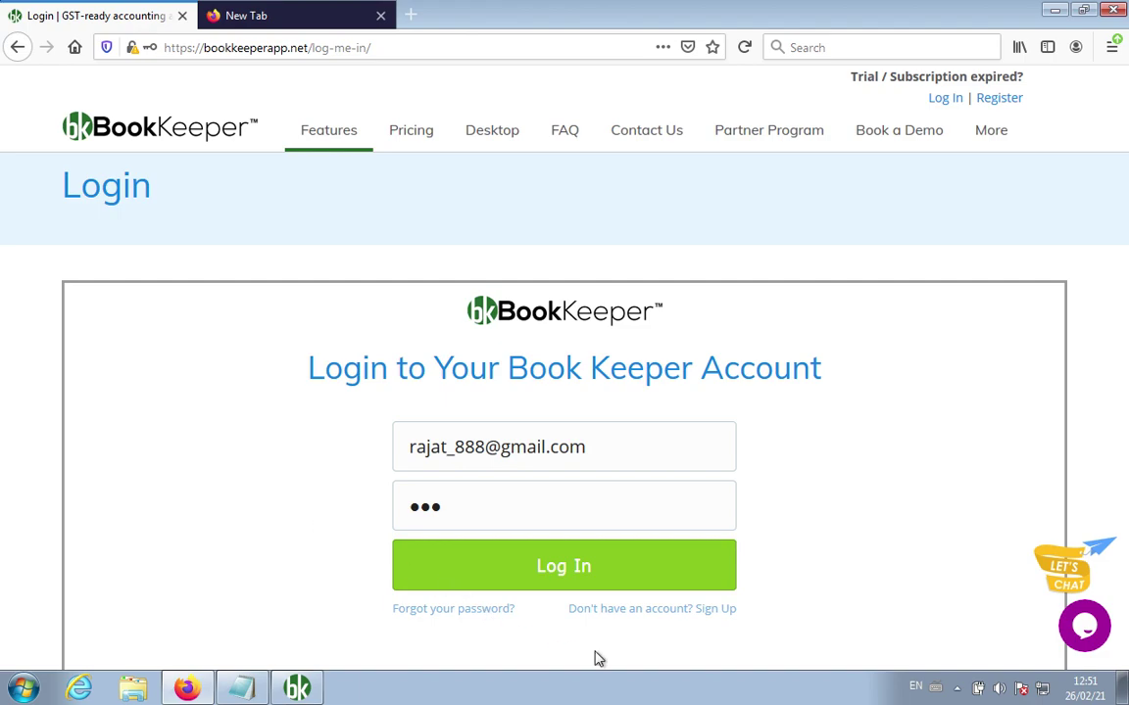
left_click(569, 570)
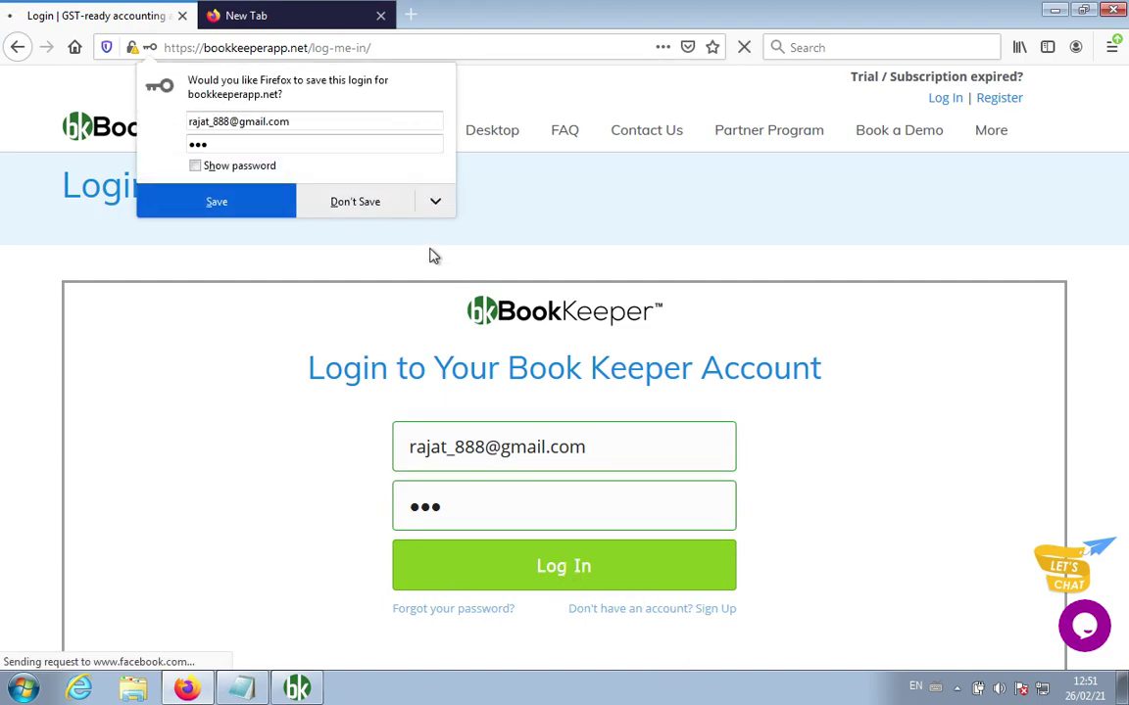
left_click(359, 202)
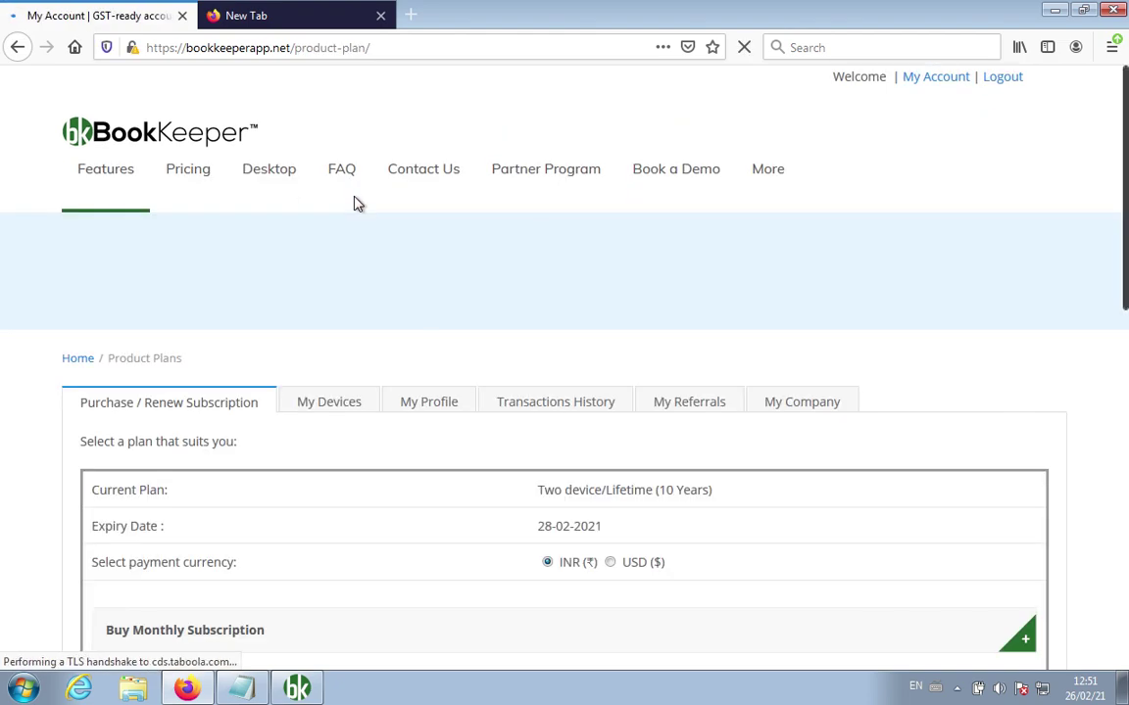
scroll(372, 275, "down", 1)
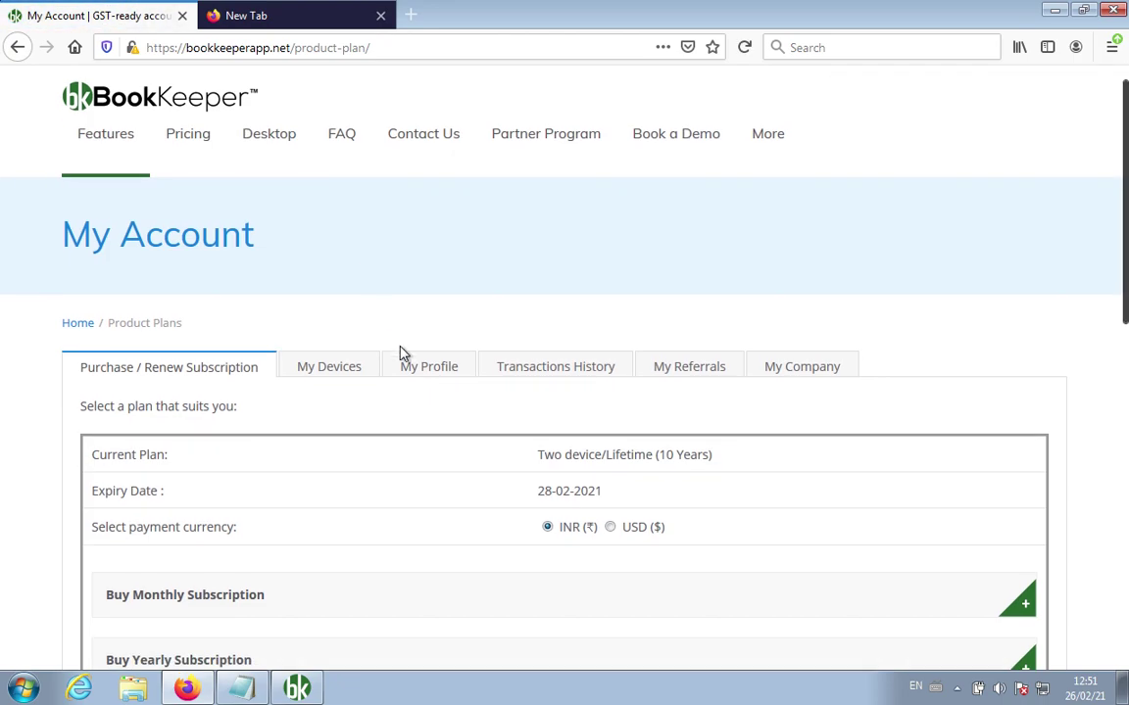
scroll(423, 495, "down", 2)
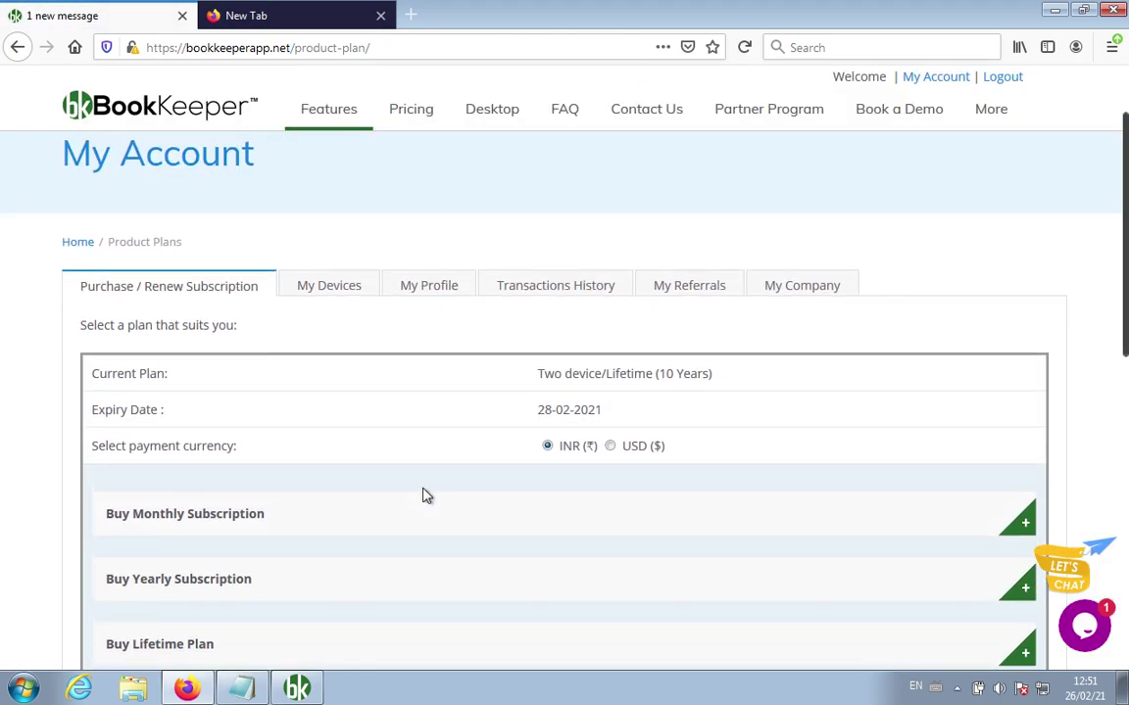
left_click(796, 290)
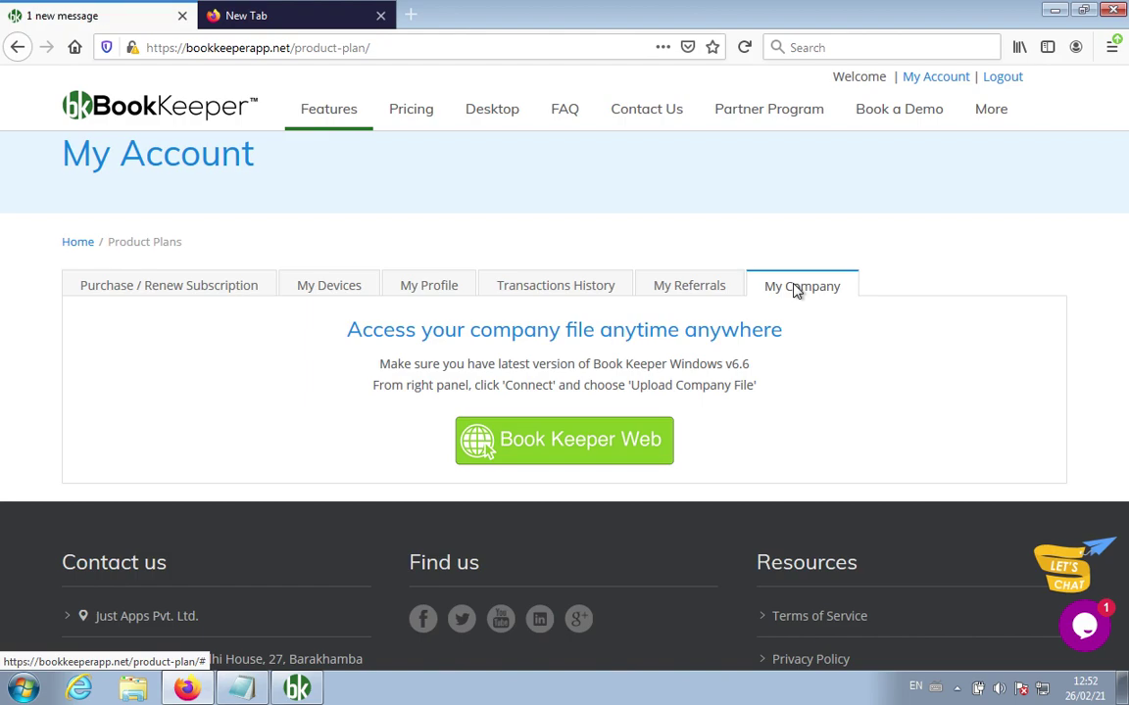
left_click(241, 688)
Step: Note 'bookkeeperapp.net > Login > subscription email and password login' and 'My Company' in Notepad
left_click(653, 418)
key("Return")
key("Return")
key("Return")
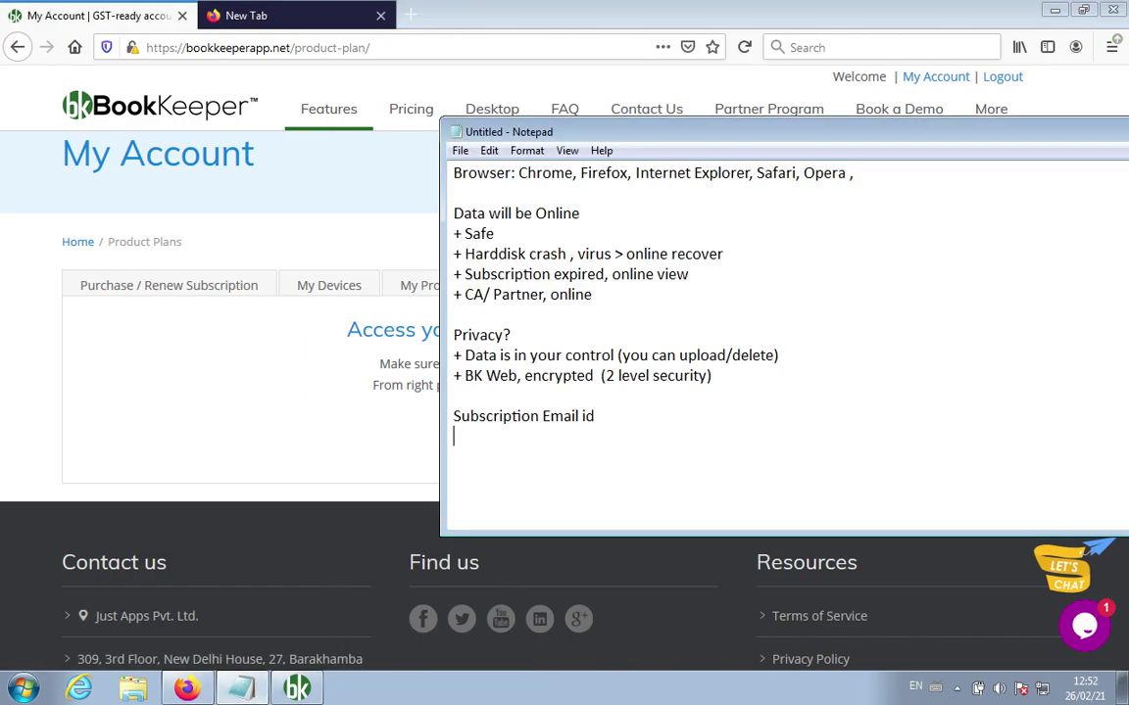
type("bookkeeperapp.")
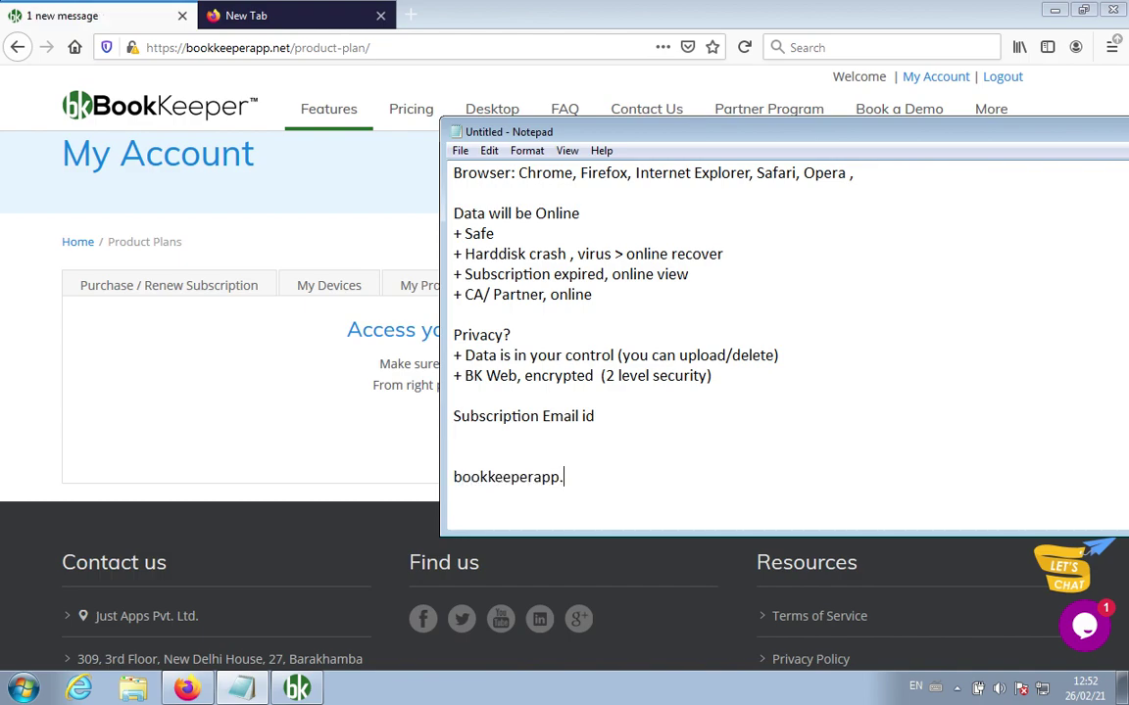
type("net > Login > su")
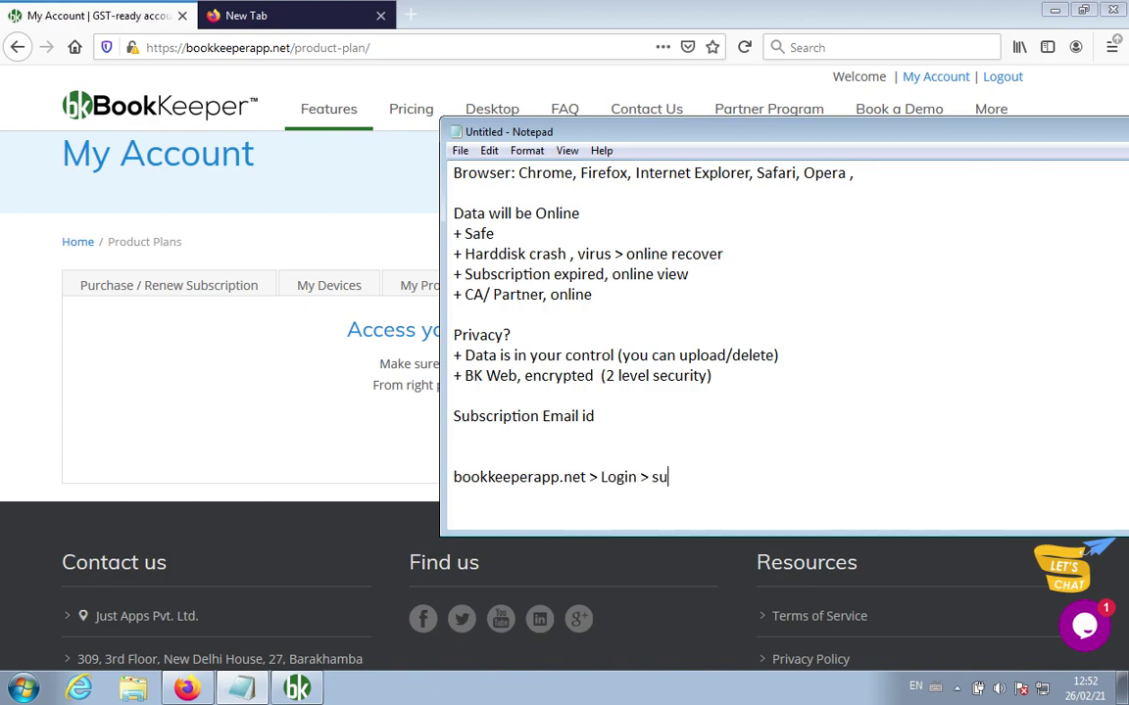
type("bscription e")
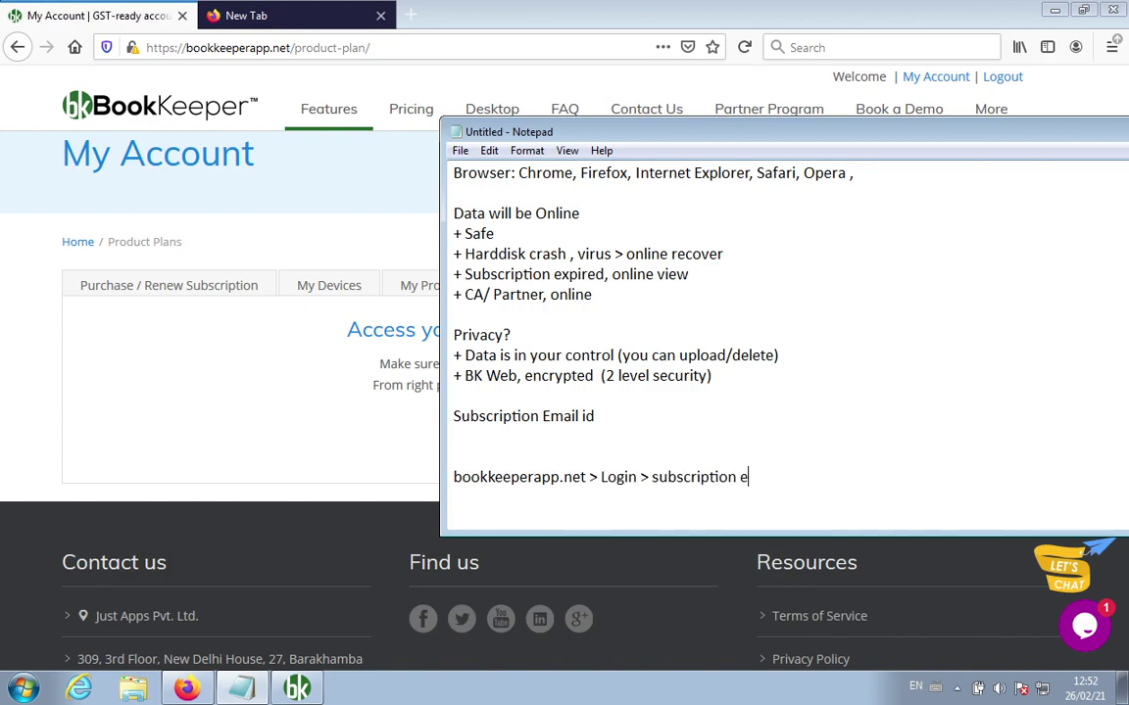
type("mail and passw")
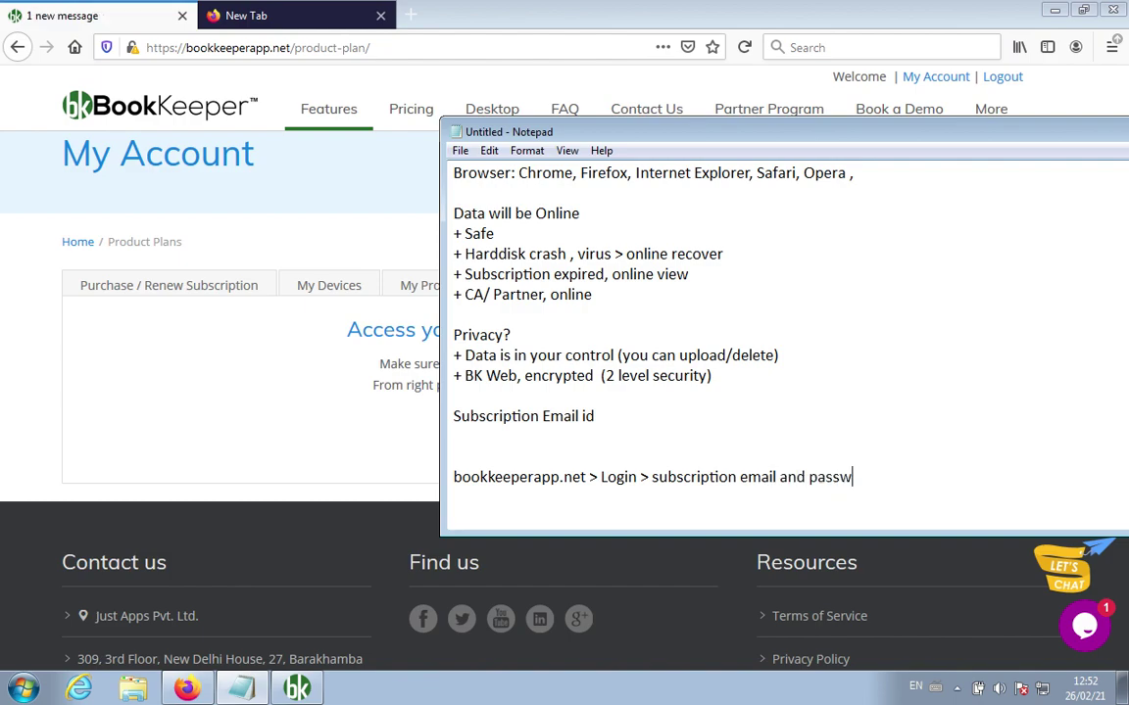
type("ord login")
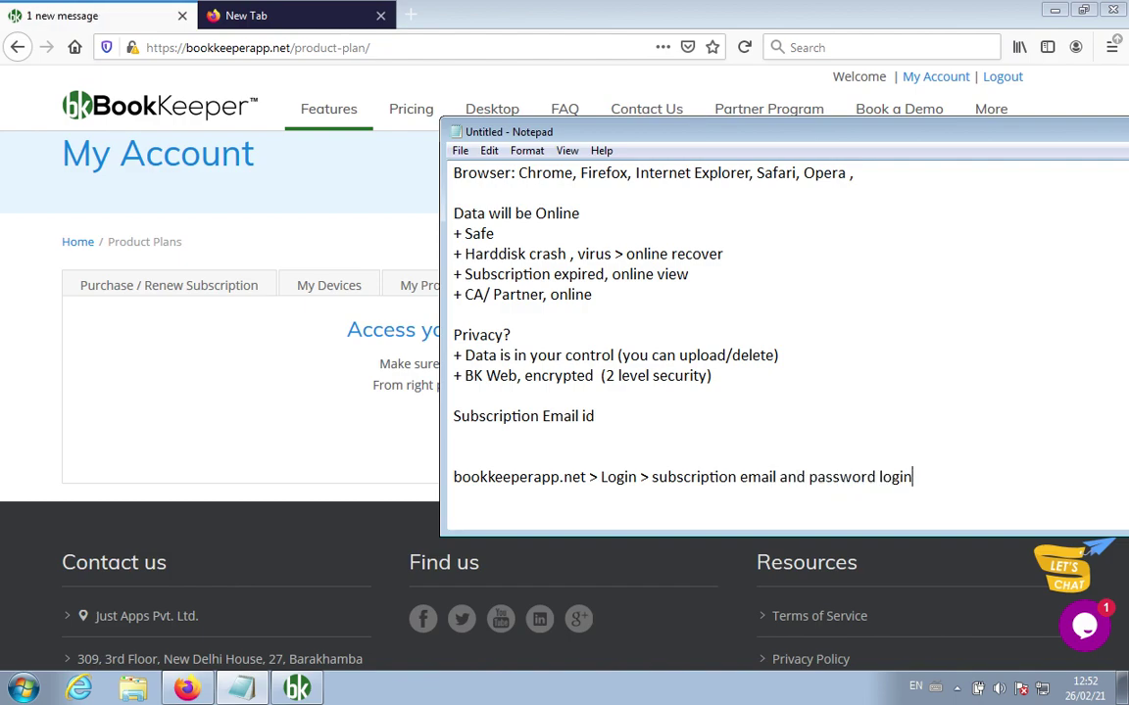
key("Return")
key("Return")
type("My Comp")
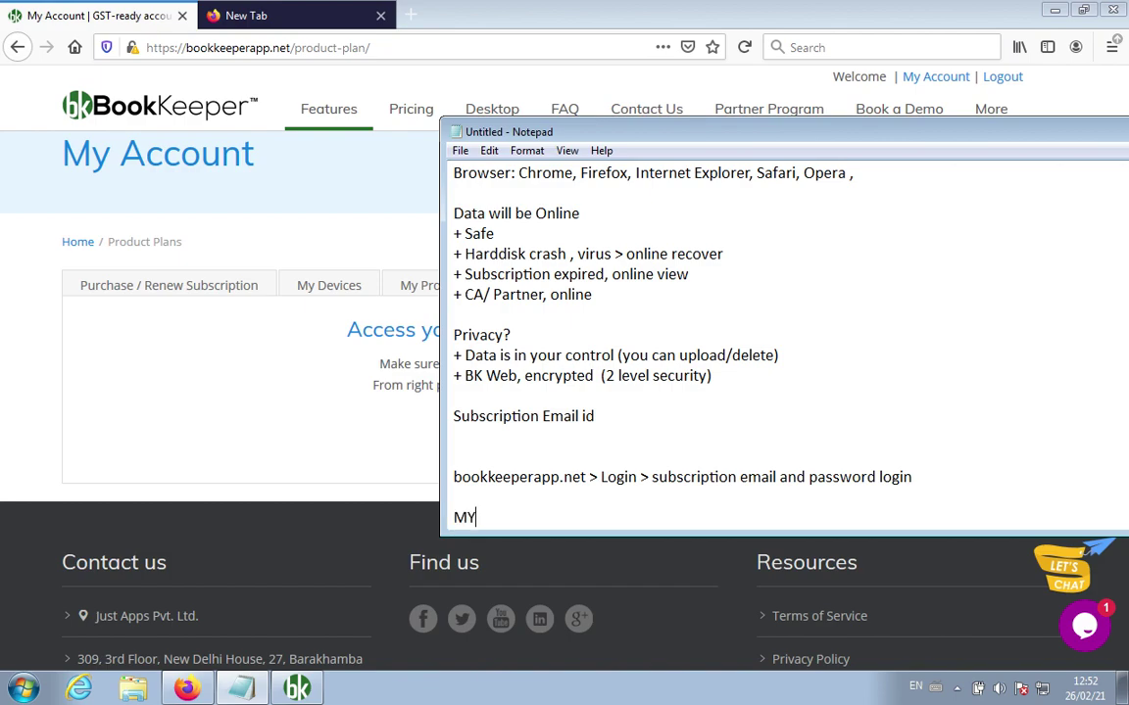
type("any")
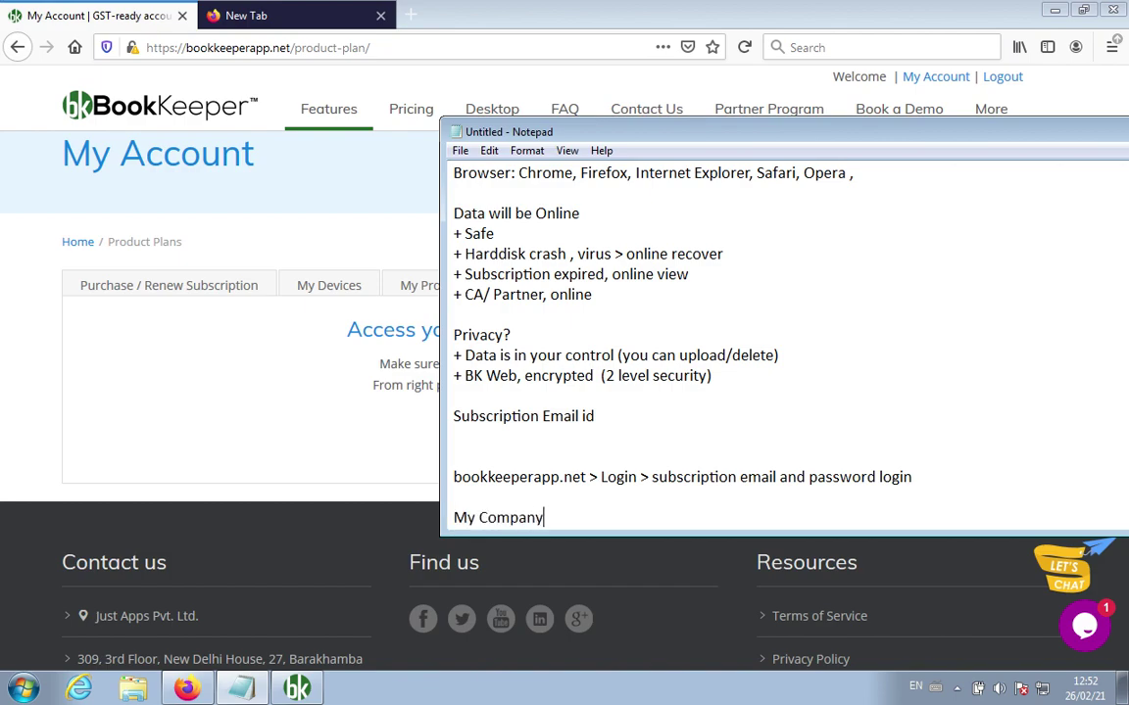
left_click(218, 406)
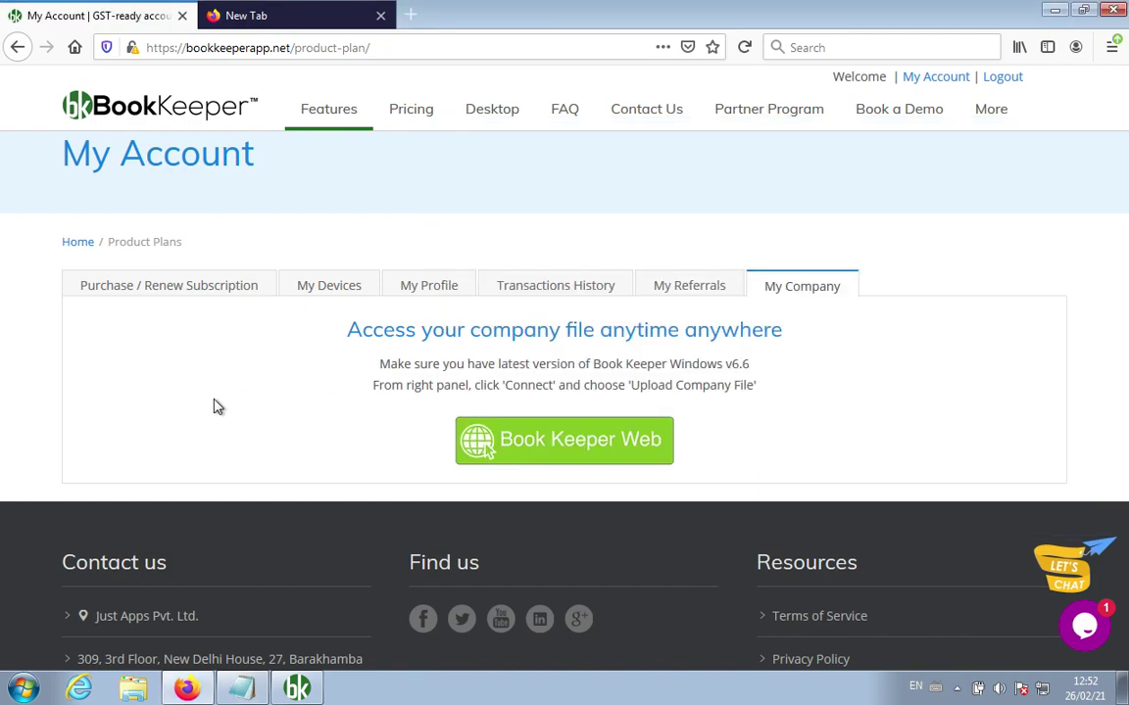
Step: Launch Book Keeper Web, back out of demo2_local, and open the Music Shop company
left_click(554, 453)
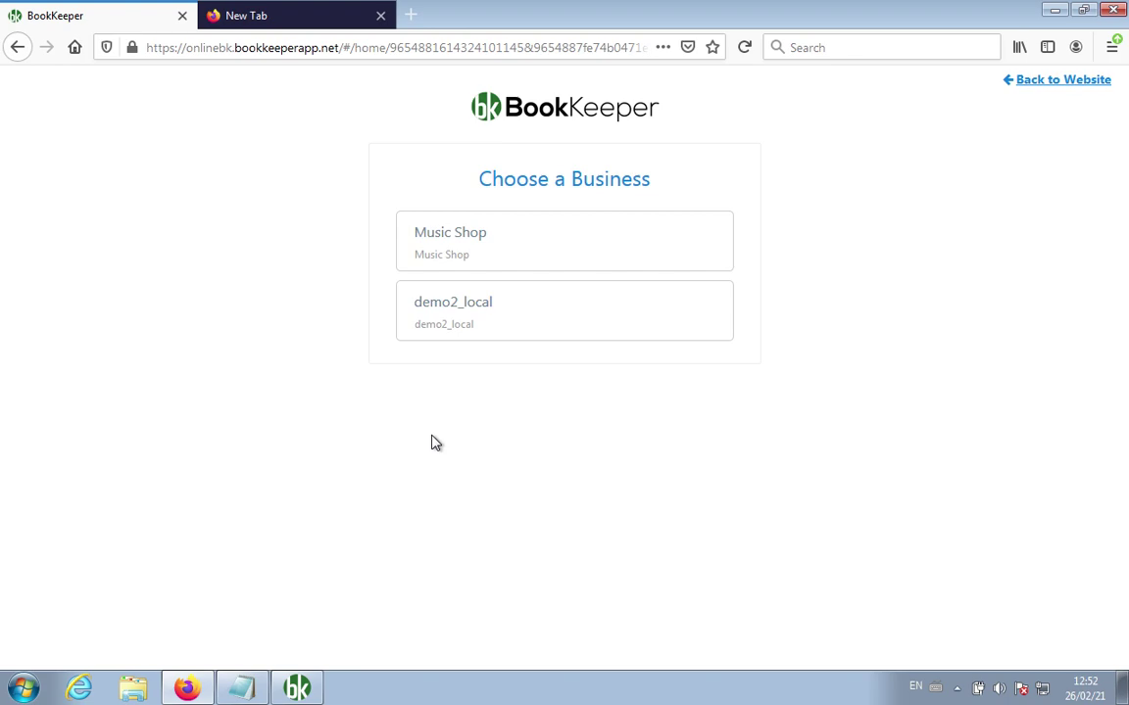
left_click(450, 313)
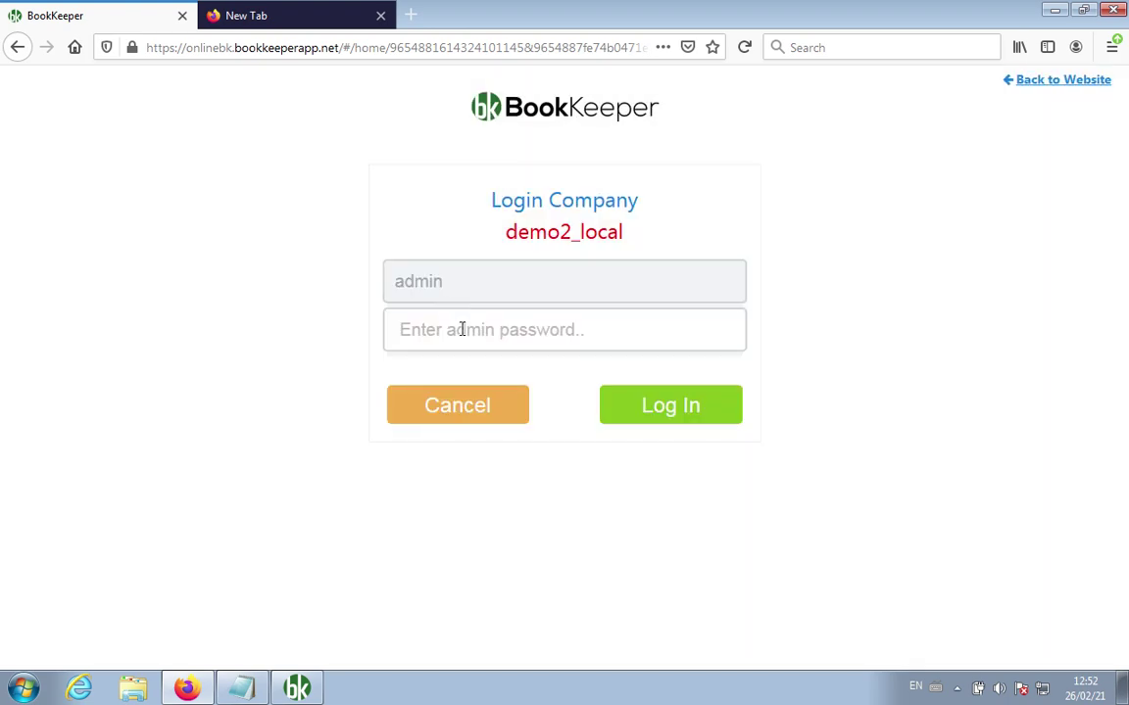
left_click(467, 329)
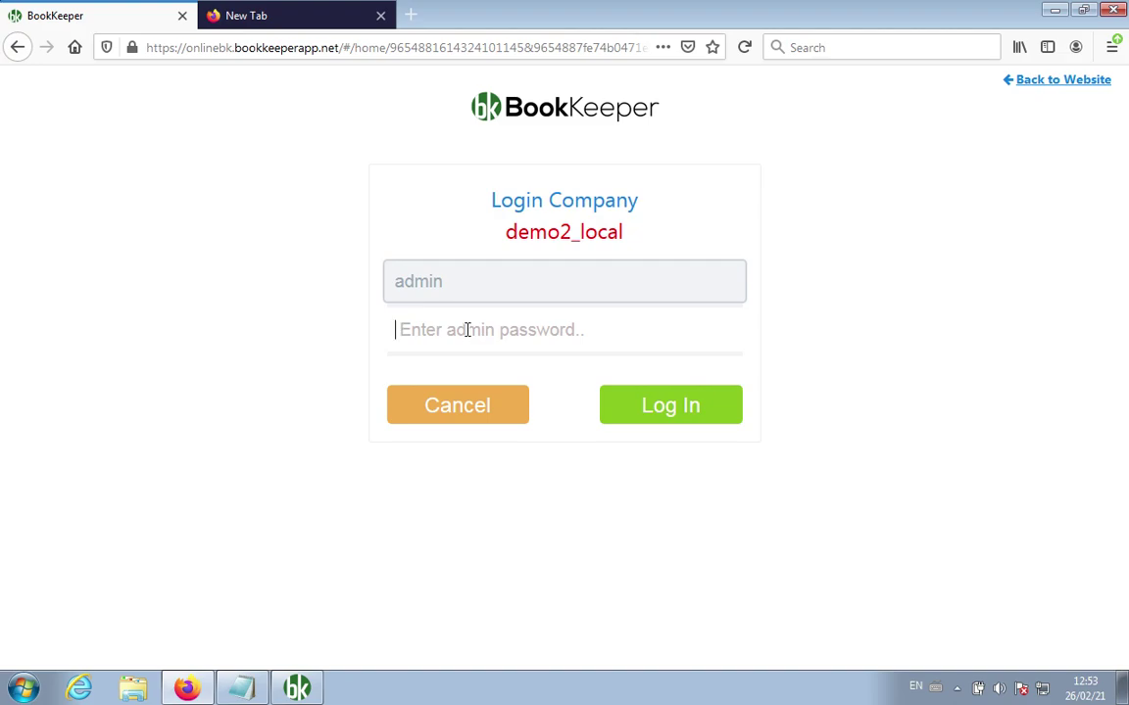
left_click(436, 406)
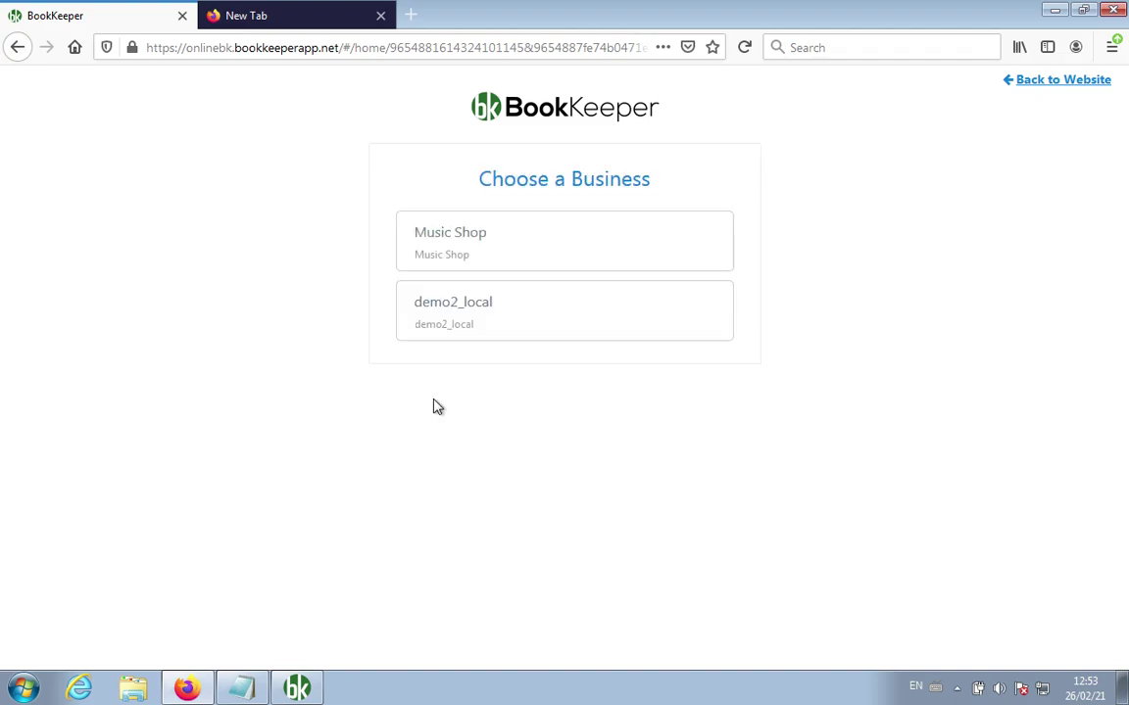
left_click(447, 240)
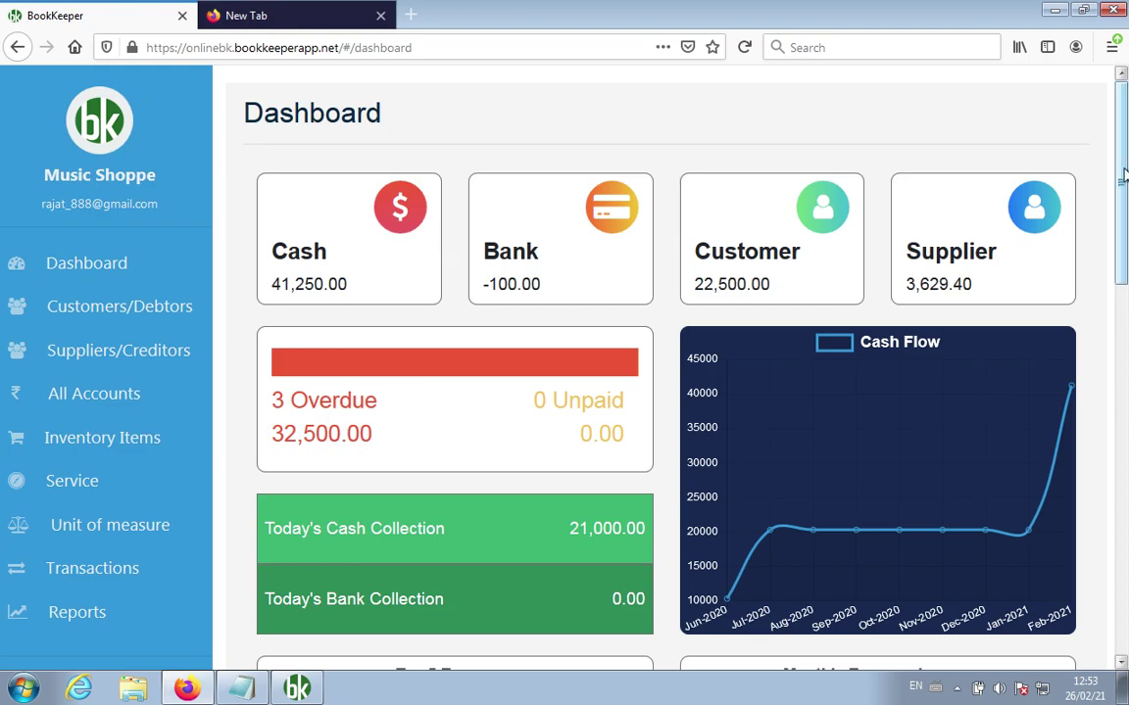
Step: Browse Music Shoppe's Customers/Debtors, Suppliers/Creditors and All Accounts lists
left_click_drag(1124, 181, 1114, 206)
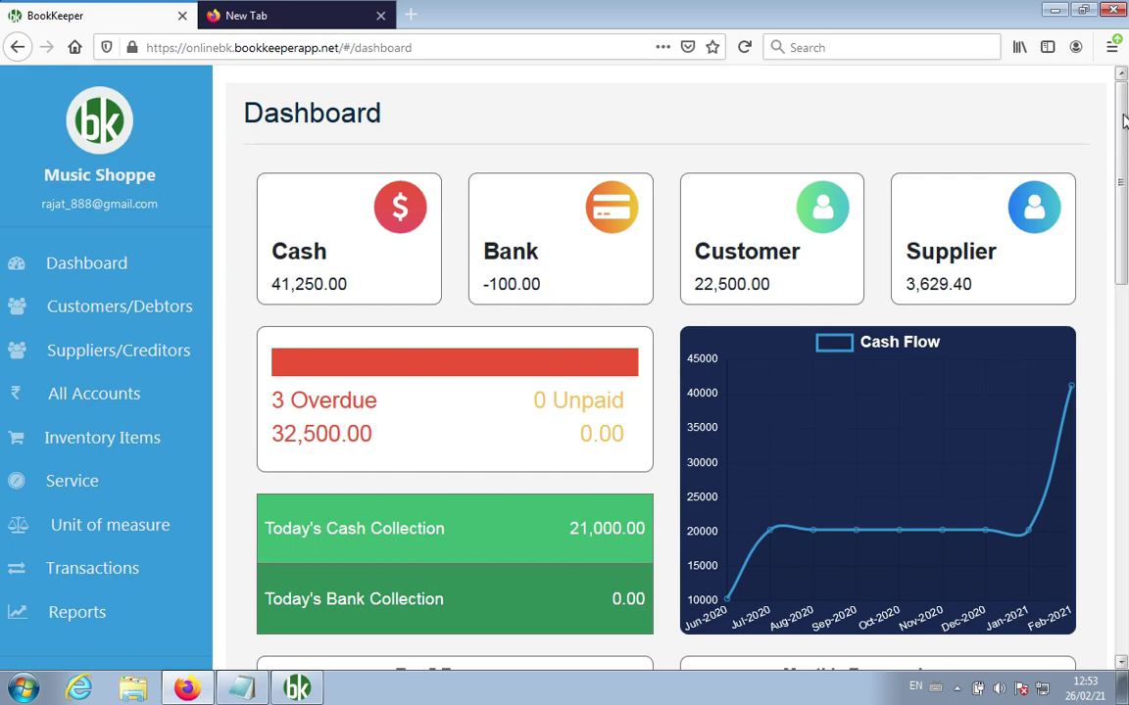
left_click(162, 306)
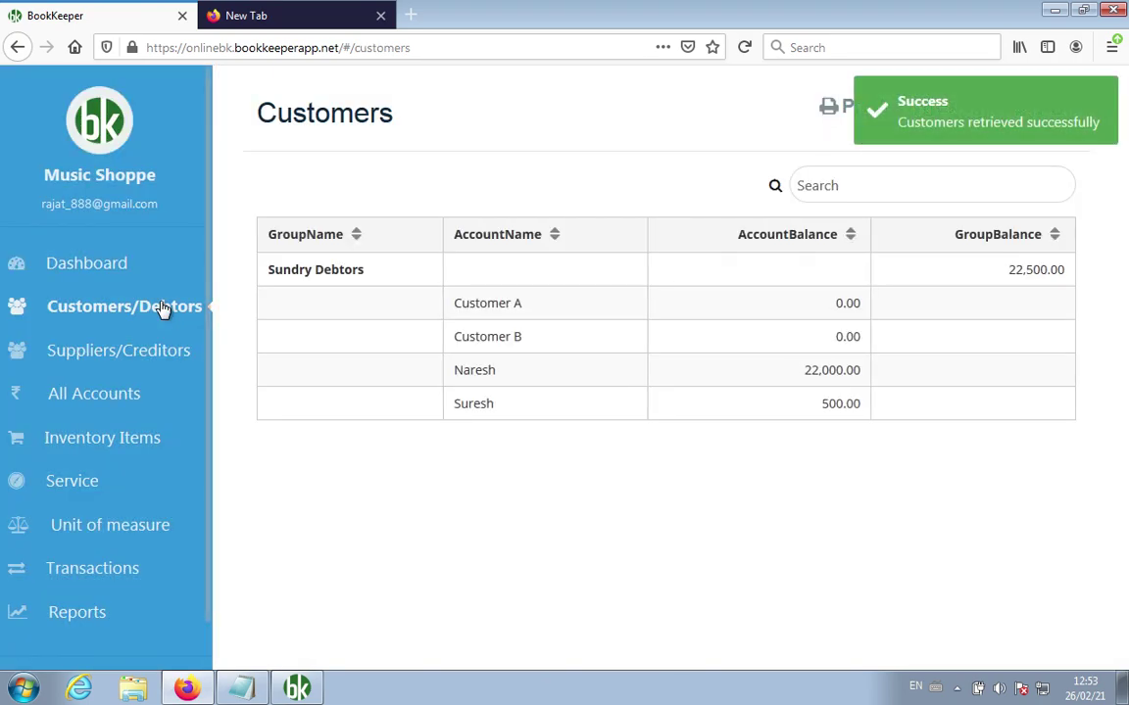
left_click(131, 355)
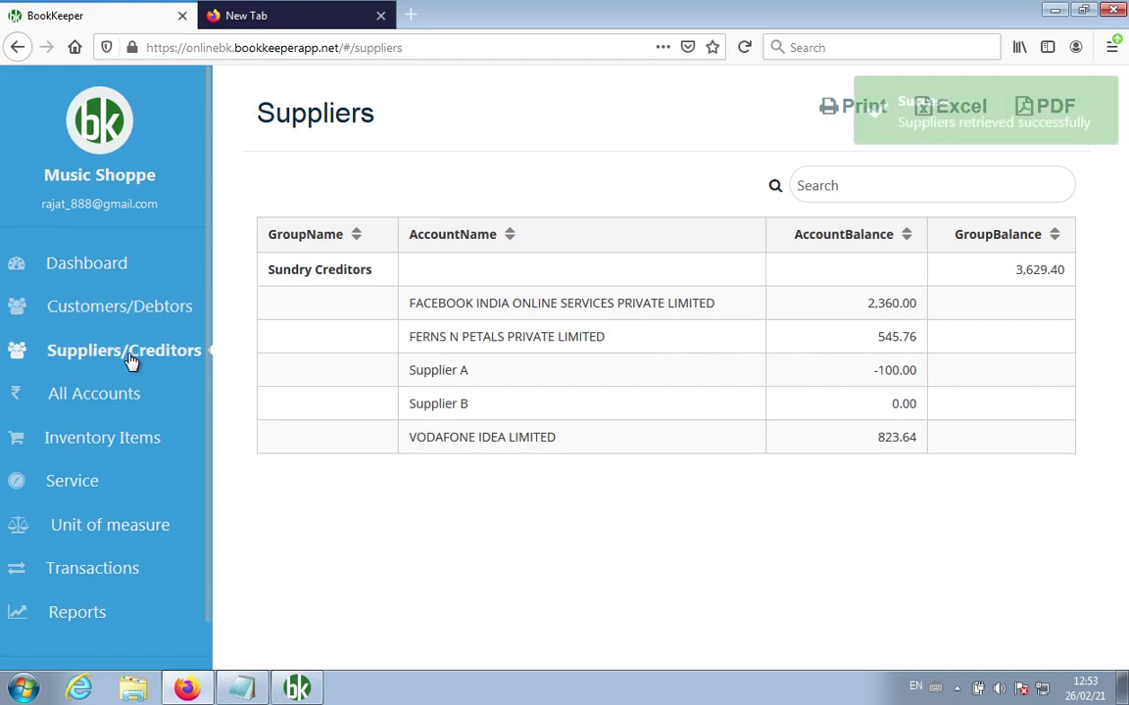
left_click(117, 400)
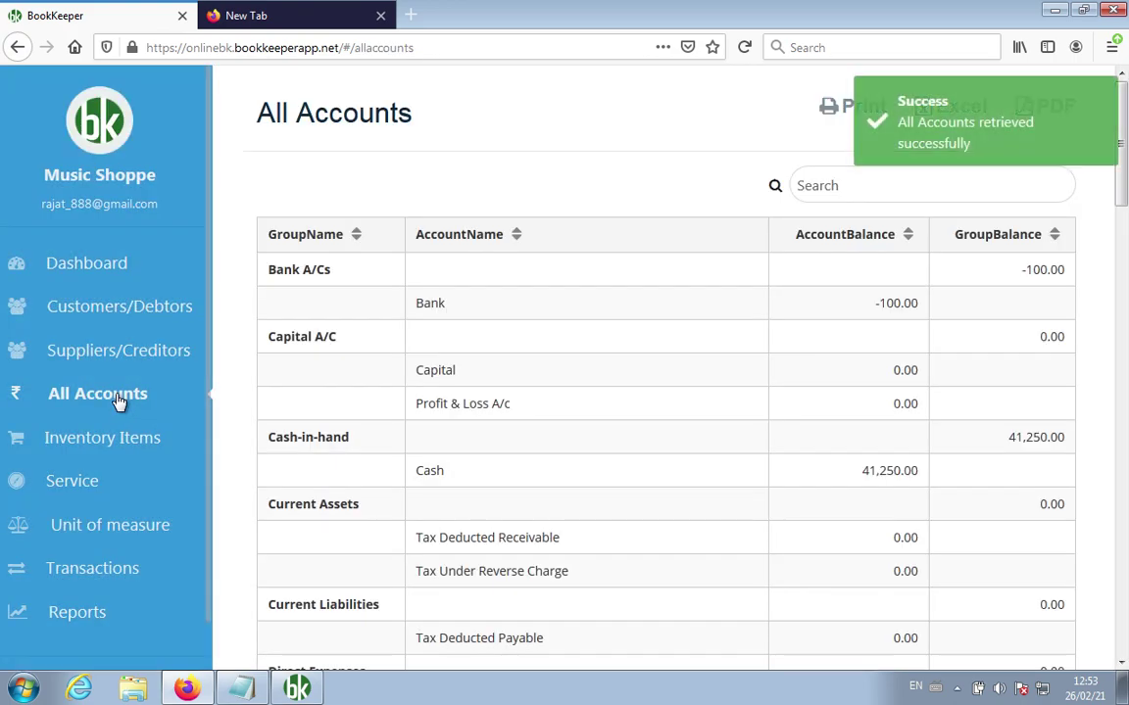
Step: Browse the Inventory Items, Service and Unit of measure lists
left_click(1122, 355)
left_click_drag(1121, 354, 1117, 15)
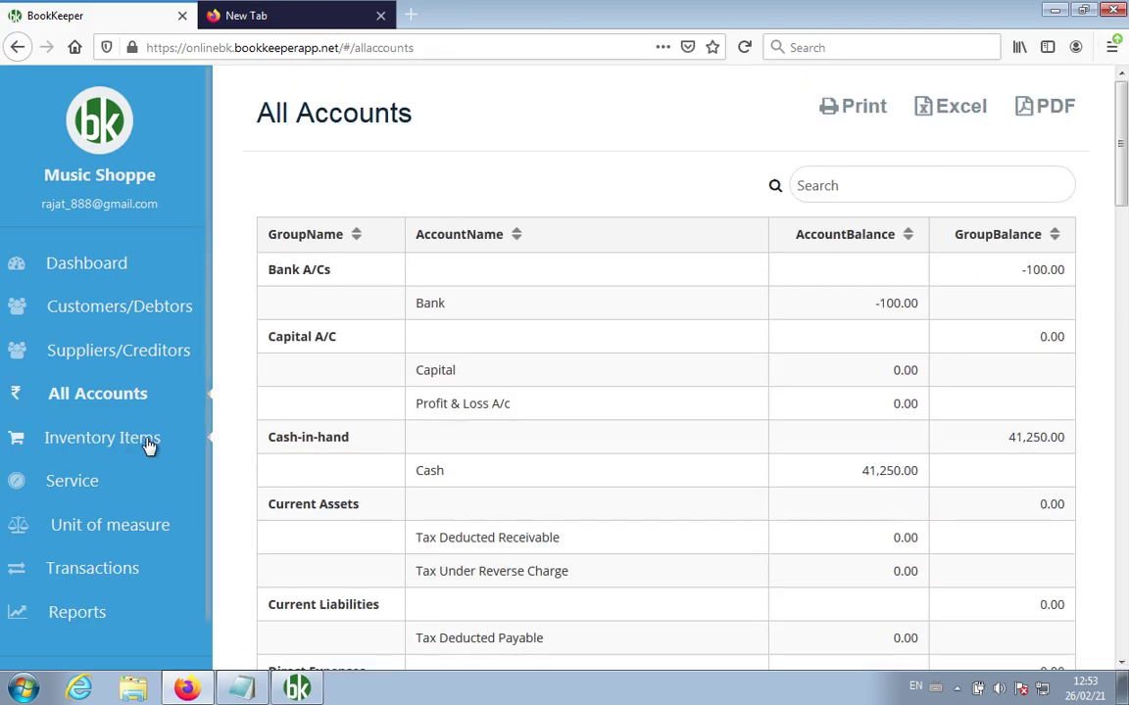
left_click(147, 443)
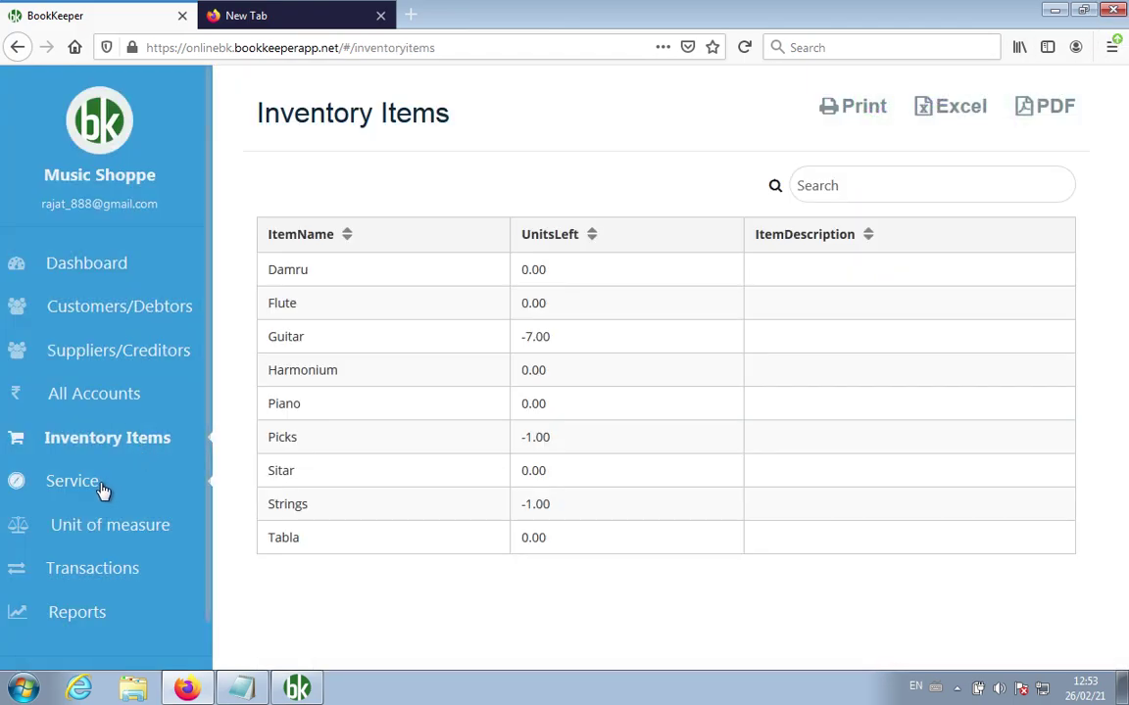
left_click(83, 486)
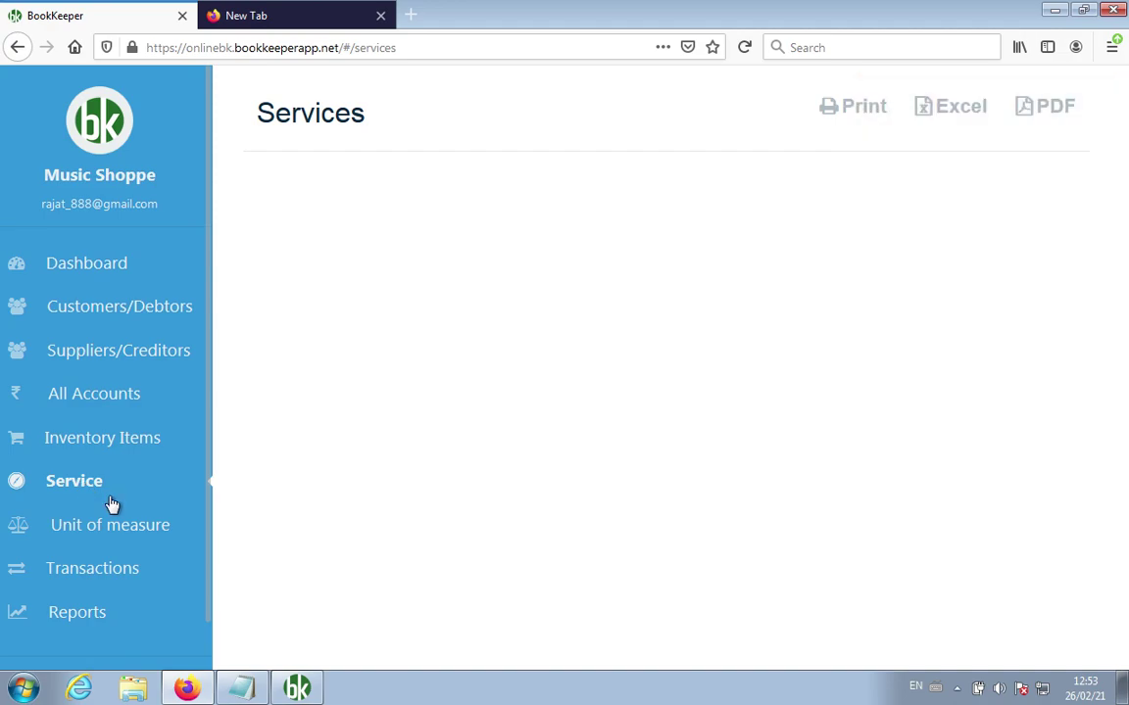
left_click(110, 526)
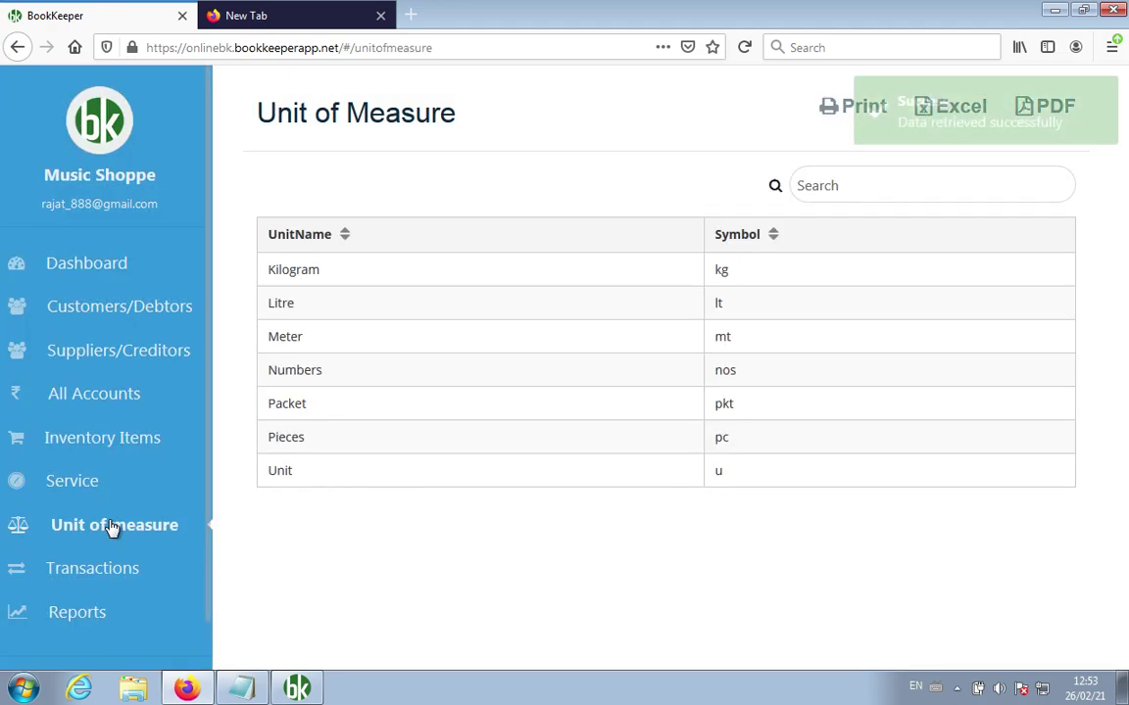
Step: Open the Transactions list and preview voucher PUR3's details
left_click(110, 578)
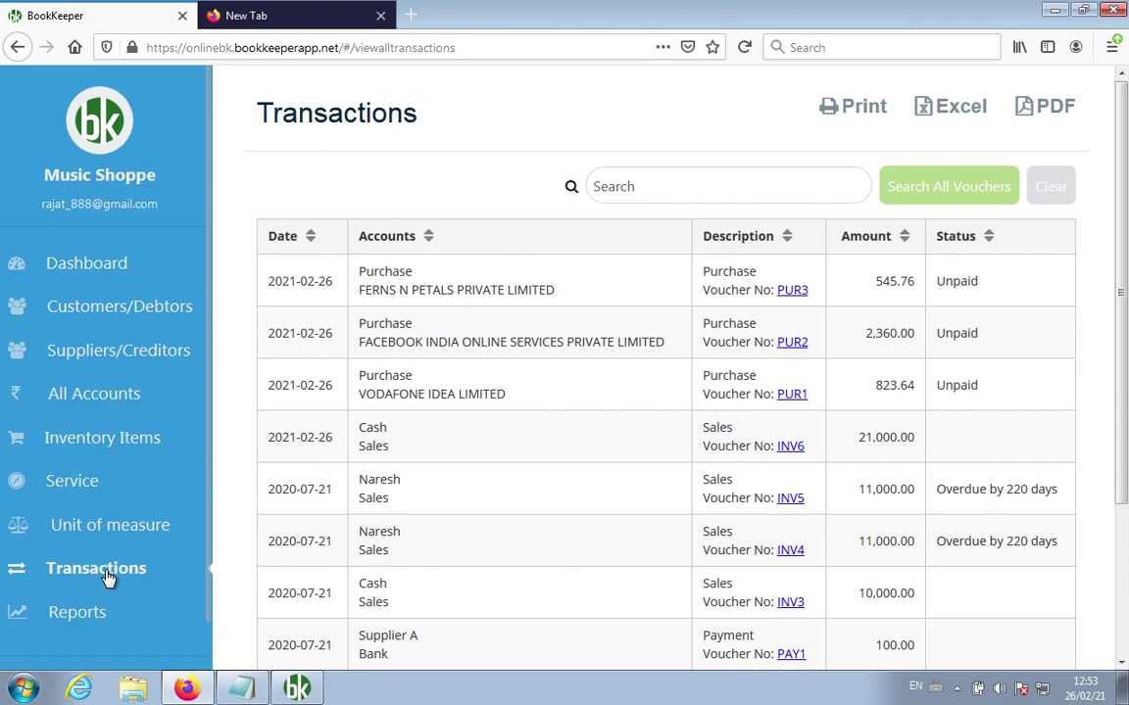
left_click(793, 291)
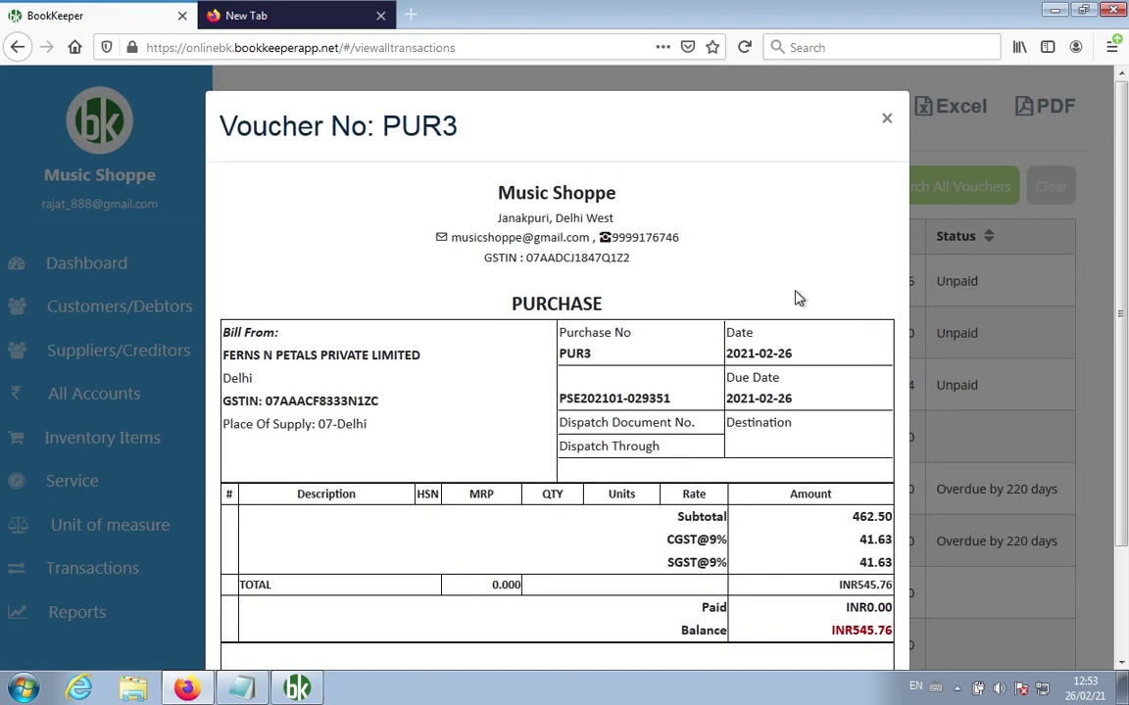
scroll(799, 297, "down", 3)
scroll(798, 297, "up", 4)
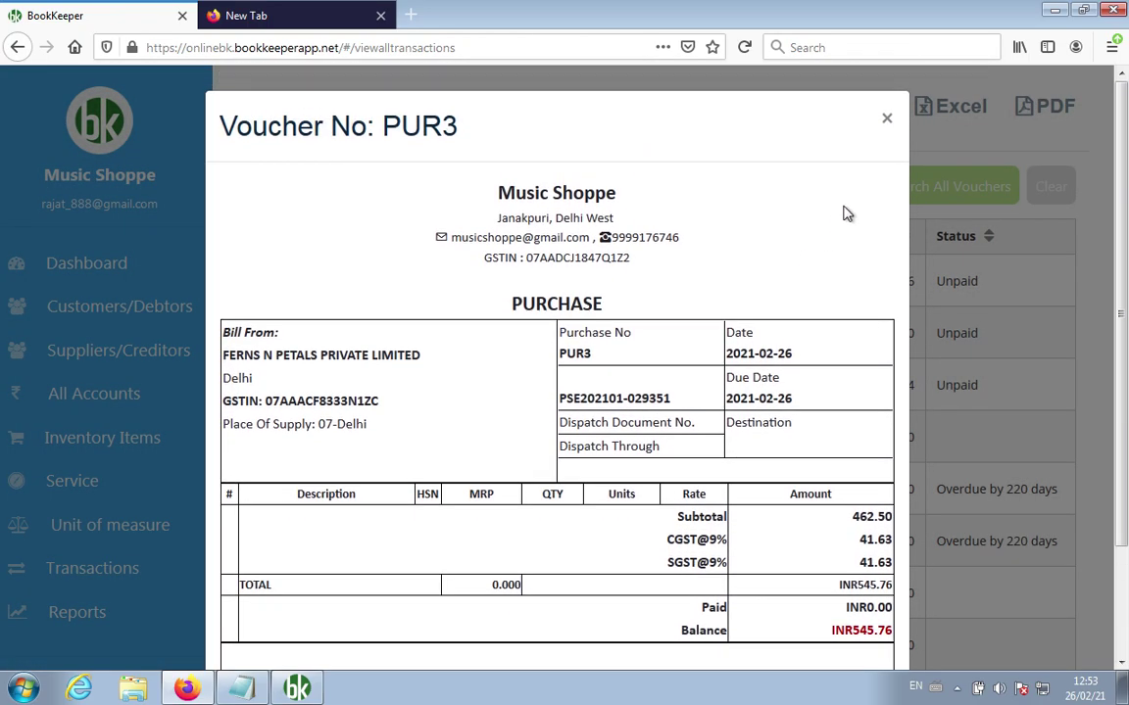
left_click(887, 121)
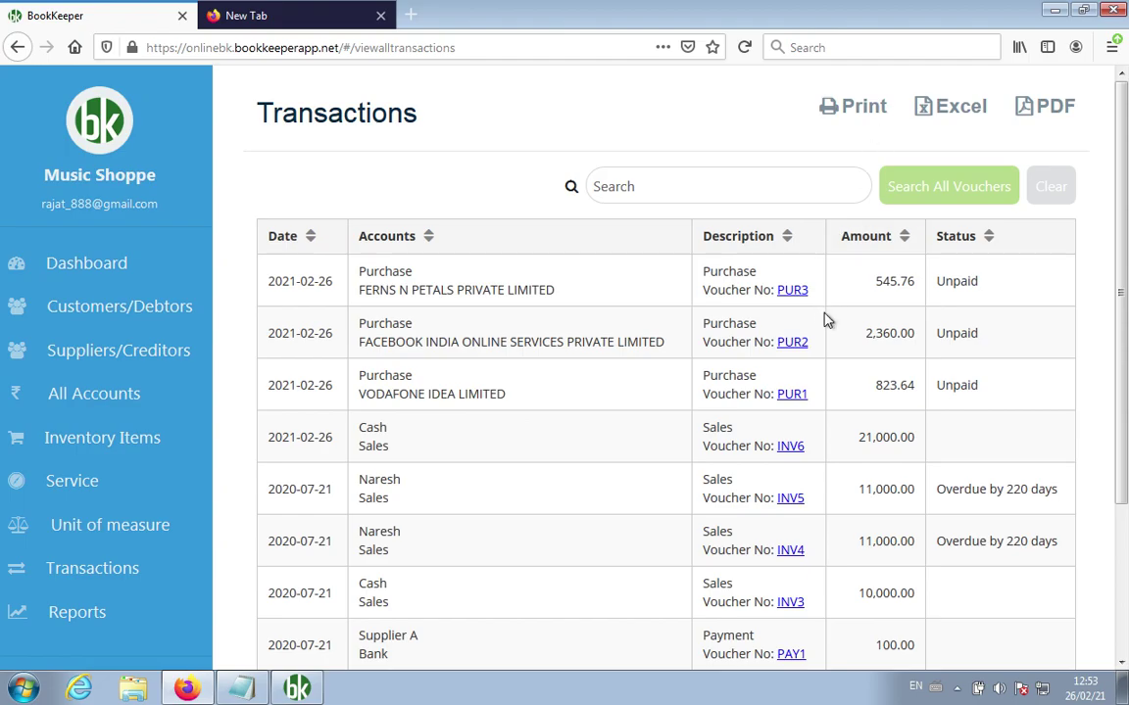
Step: Preview the INV6 tax invoice for 21,000.00, then return to the top of the list
left_click(793, 449)
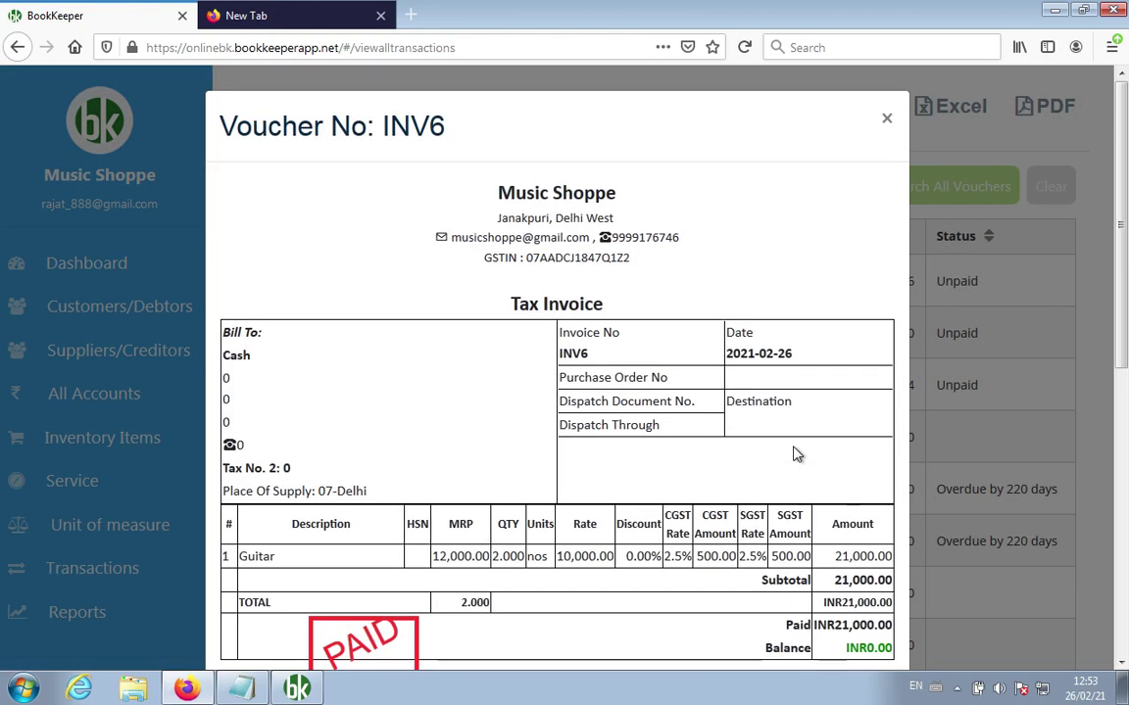
scroll(798, 454, "down", 5)
scroll(798, 453, "up", 5)
left_click(887, 119)
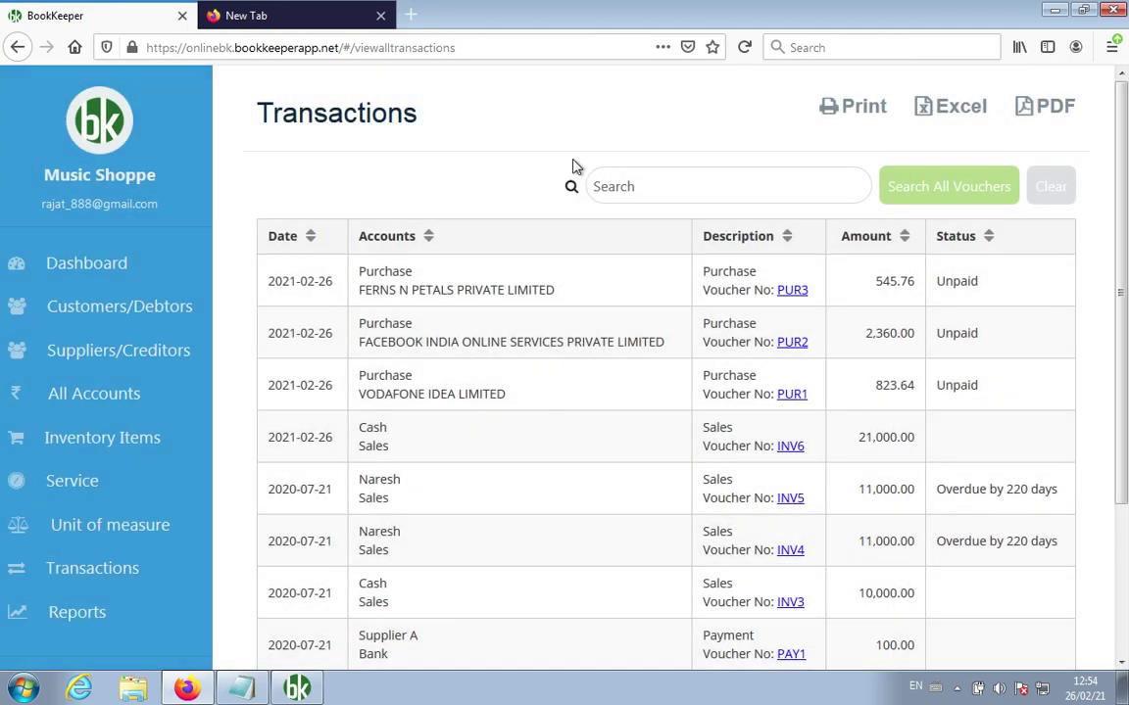
scroll(548, 438, "down", 3)
scroll(549, 441, "up", 3)
scroll(549, 438, "down", 3)
scroll(581, 423, "up", 1)
scroll(581, 424, "up", 1)
left_click(740, 178)
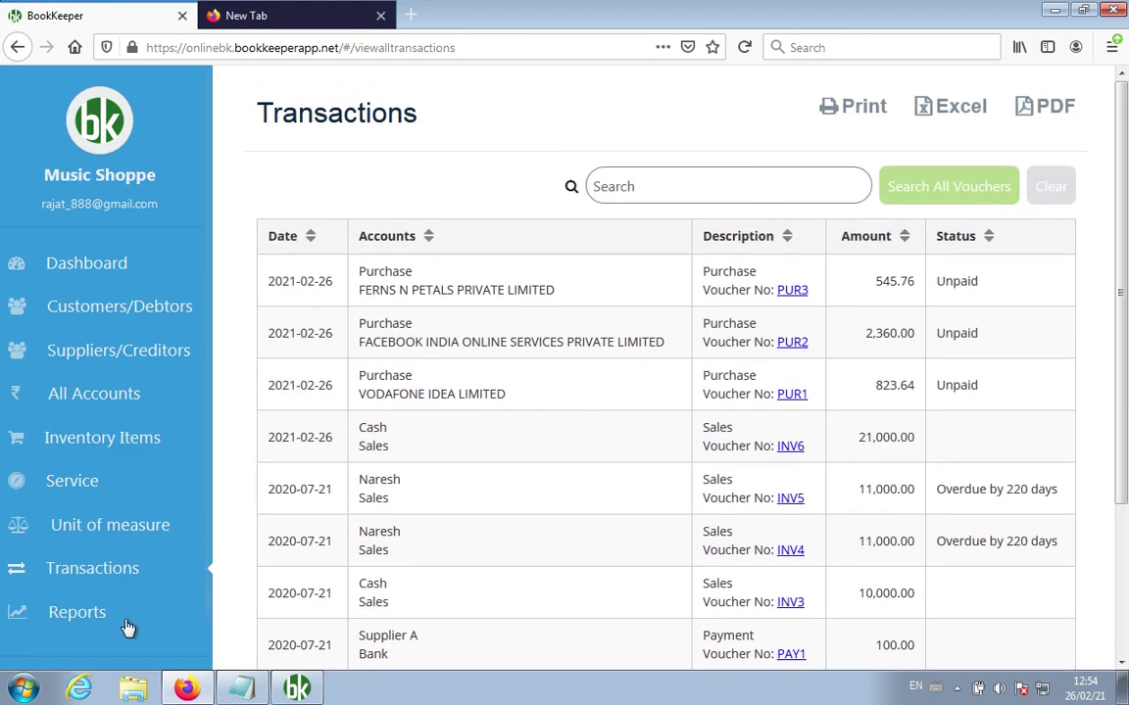
Step: Open the Account Statement/Ledger report and select FERNS N PETALS PRIVATE LIMITED
left_click(86, 615)
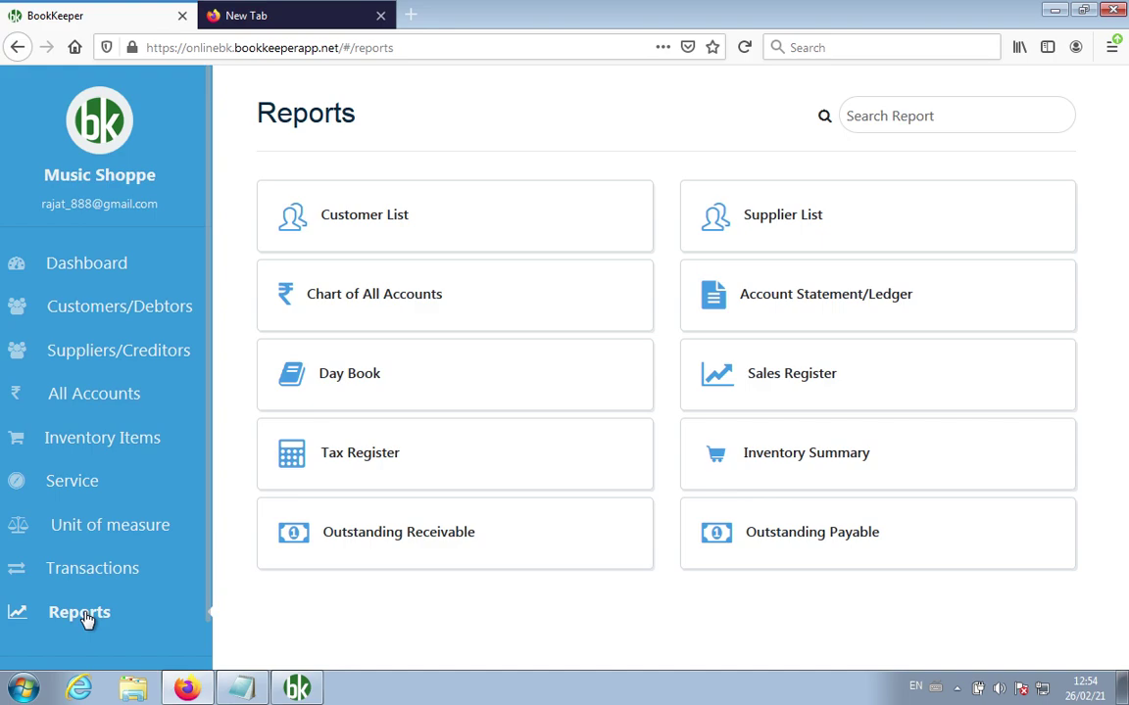
left_click(396, 307)
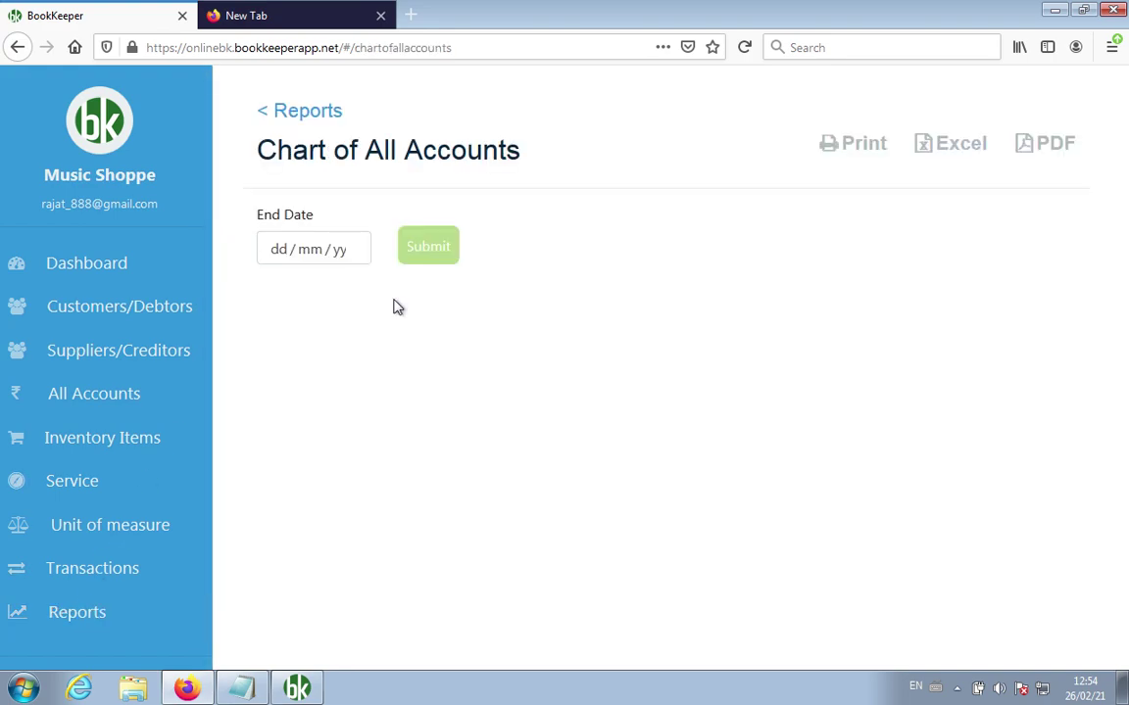
left_click(317, 119)
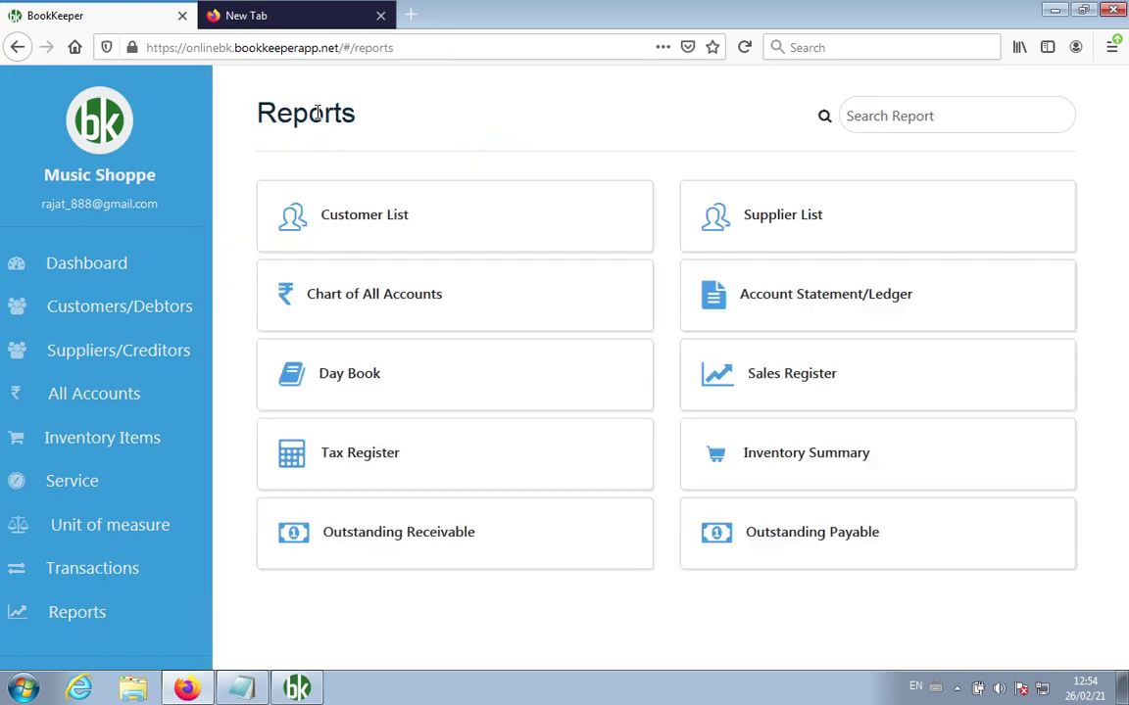
left_click(802, 305)
left_click(373, 248)
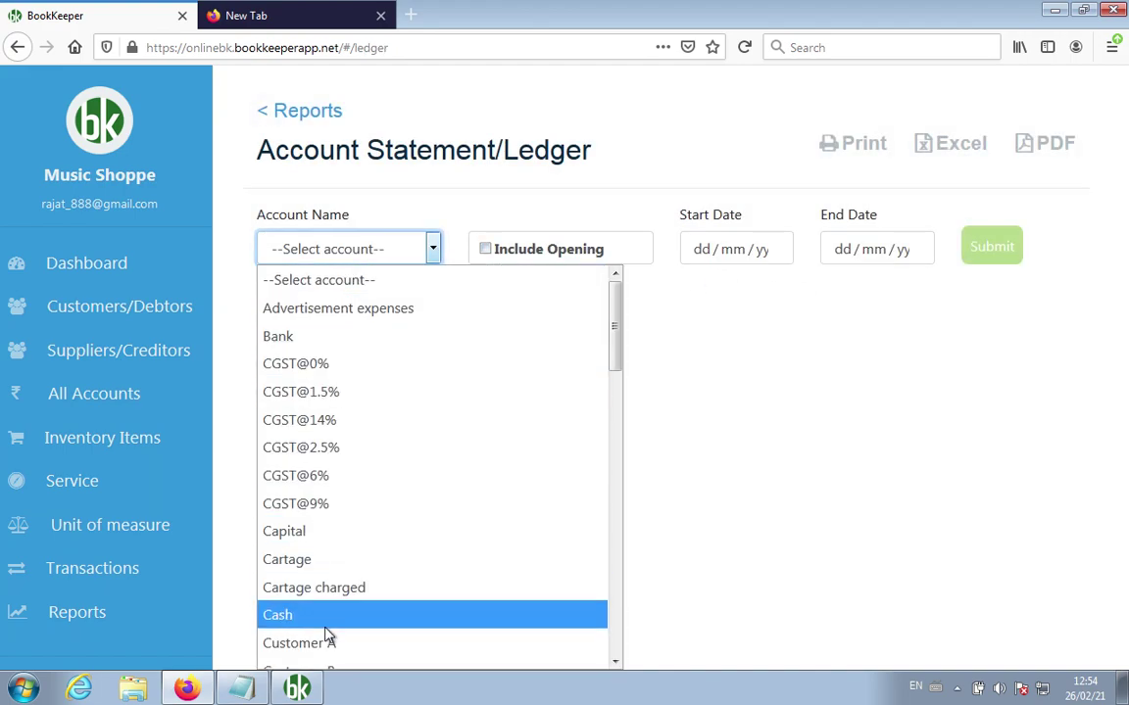
scroll(330, 642, "down", 1)
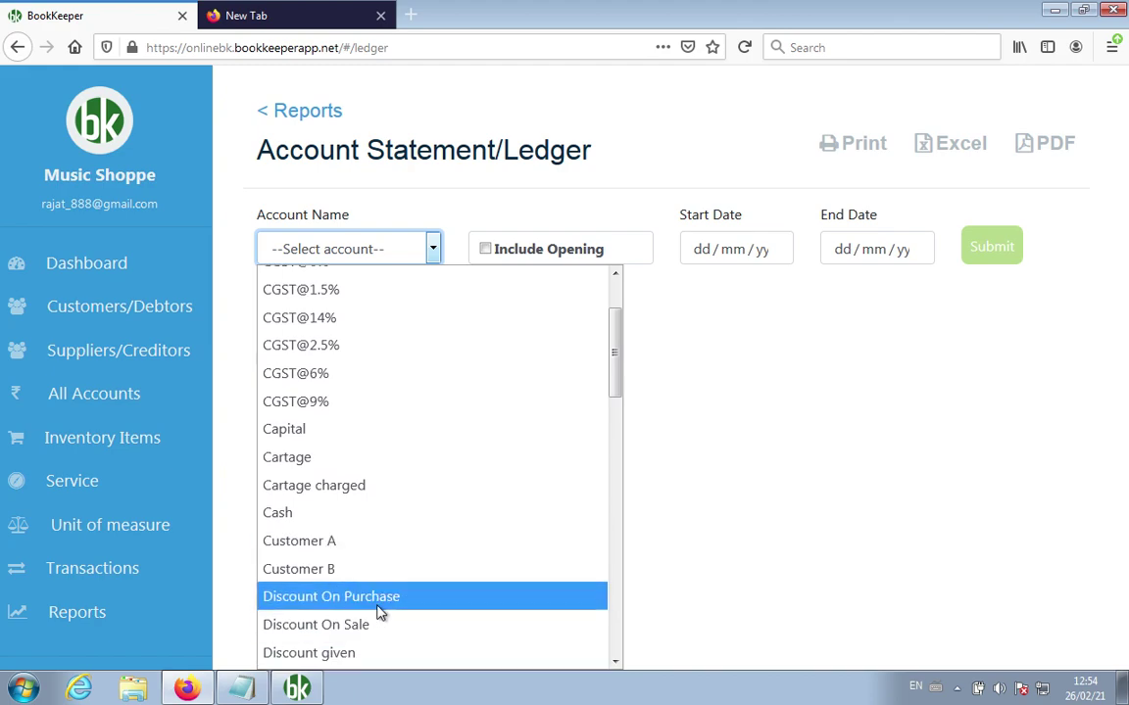
scroll(378, 609, "down", 3)
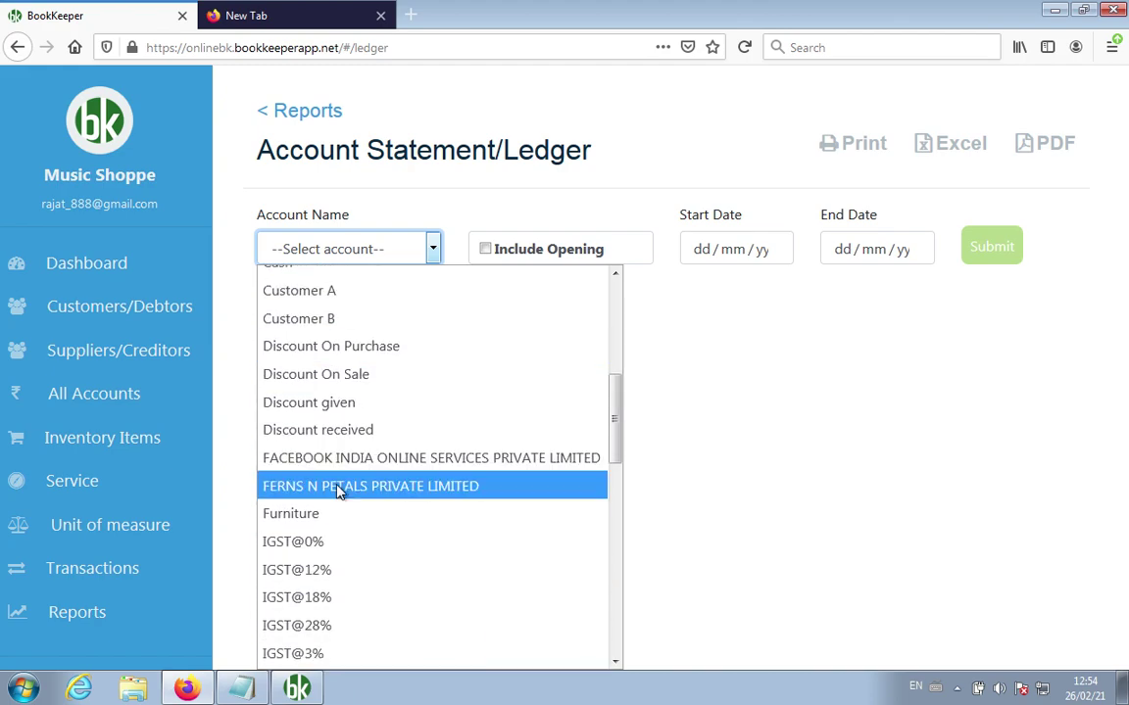
left_click(340, 487)
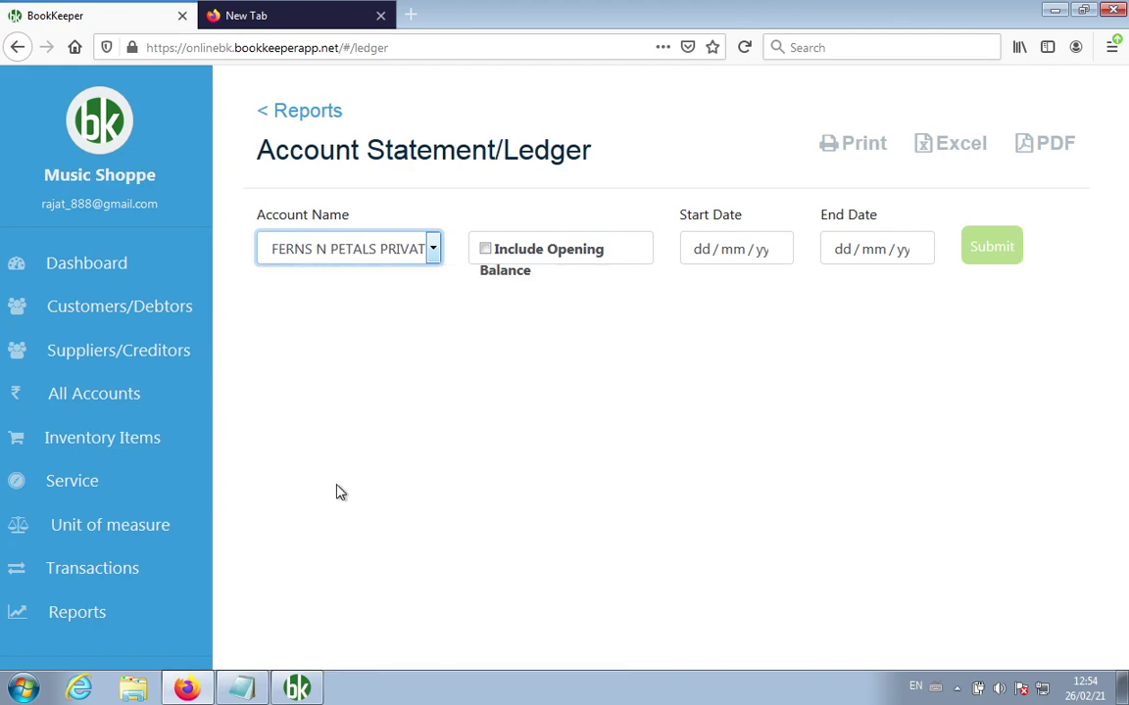
Step: Set the ledger dates from 01/02/2019 to 26/02/2021 and submit the report
left_click(726, 257)
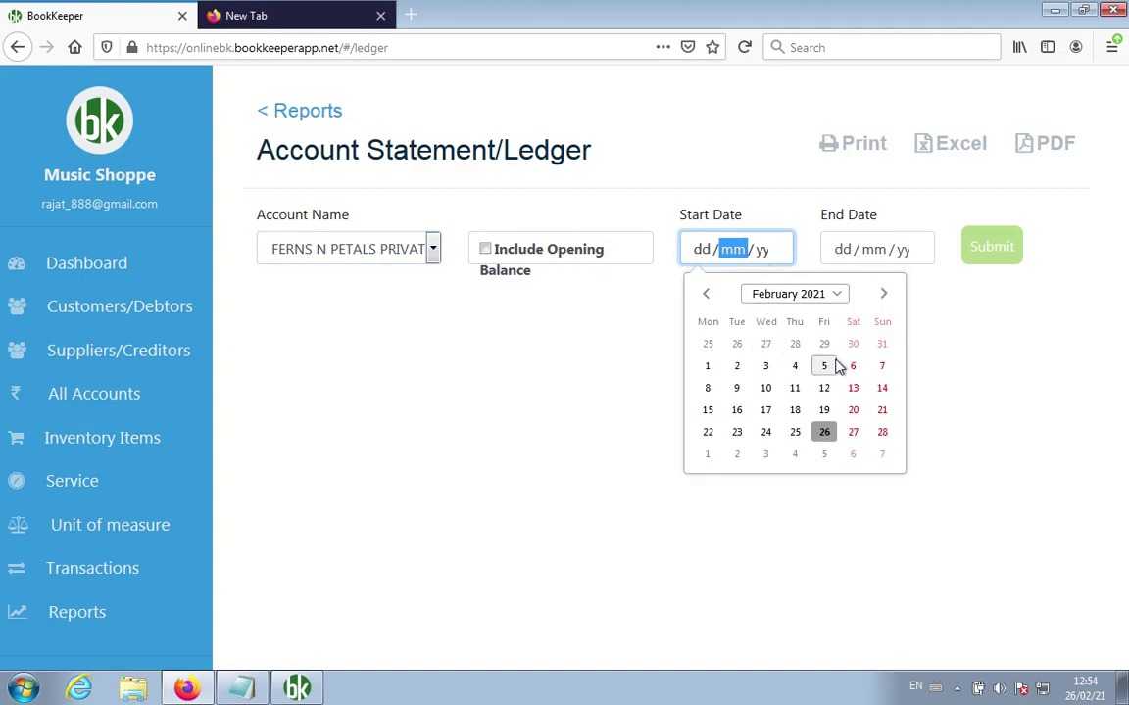
left_click(708, 366)
left_click(902, 253)
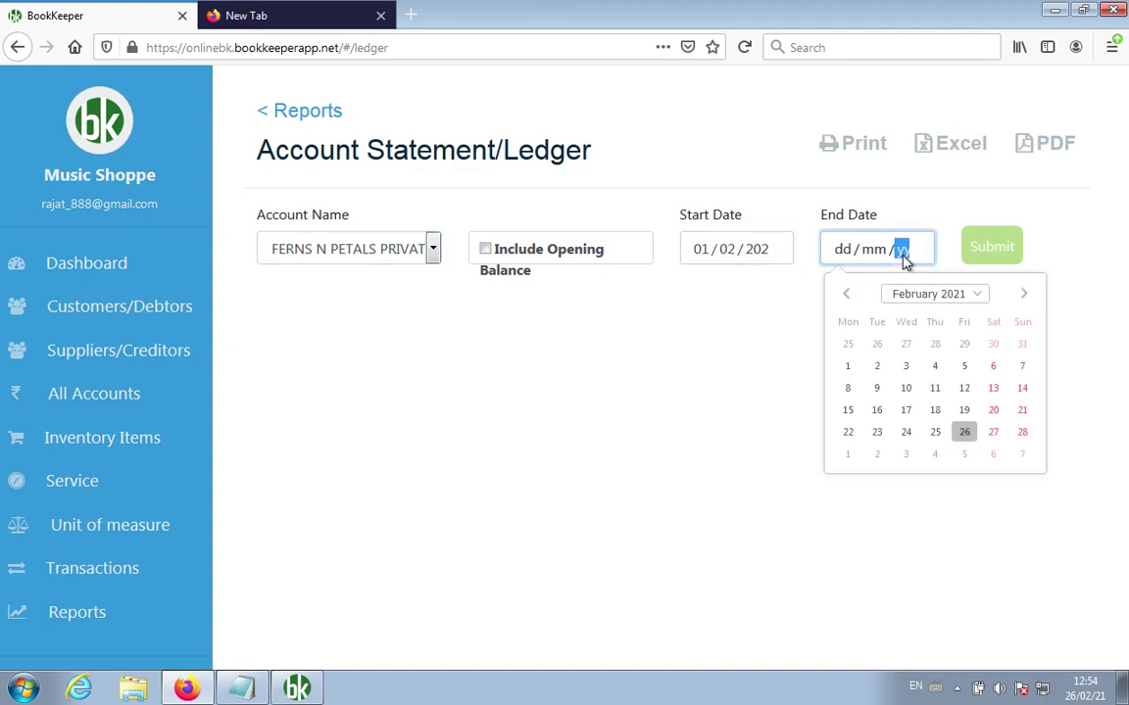
left_click(964, 434)
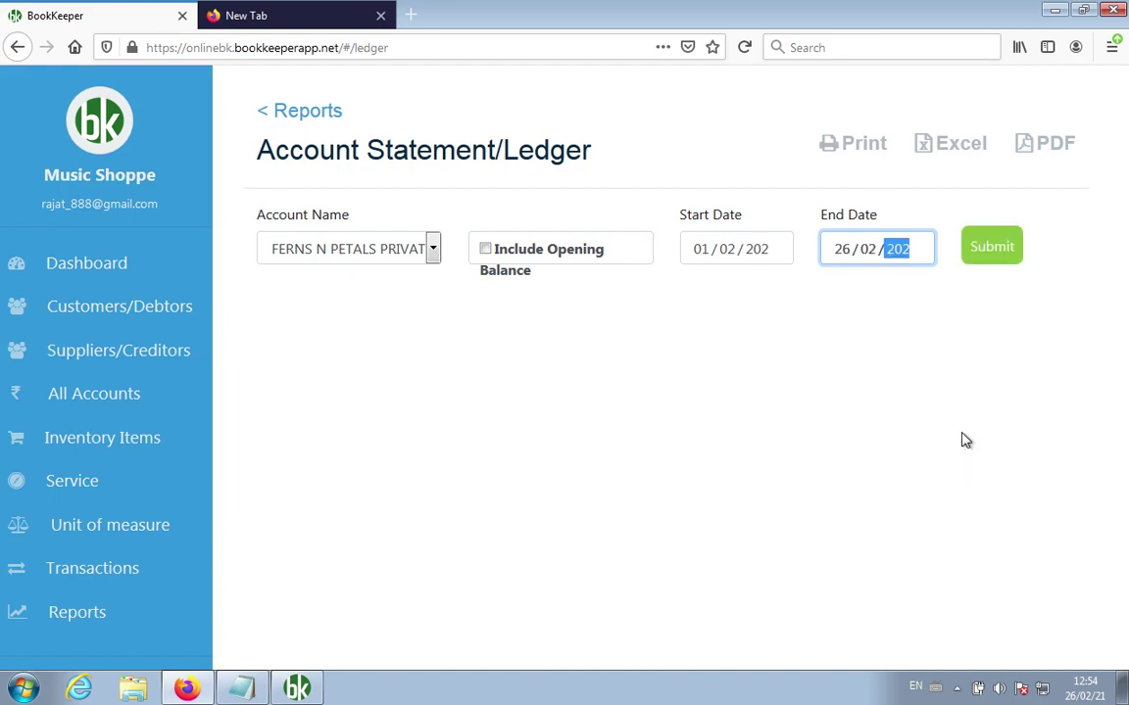
left_click(769, 256)
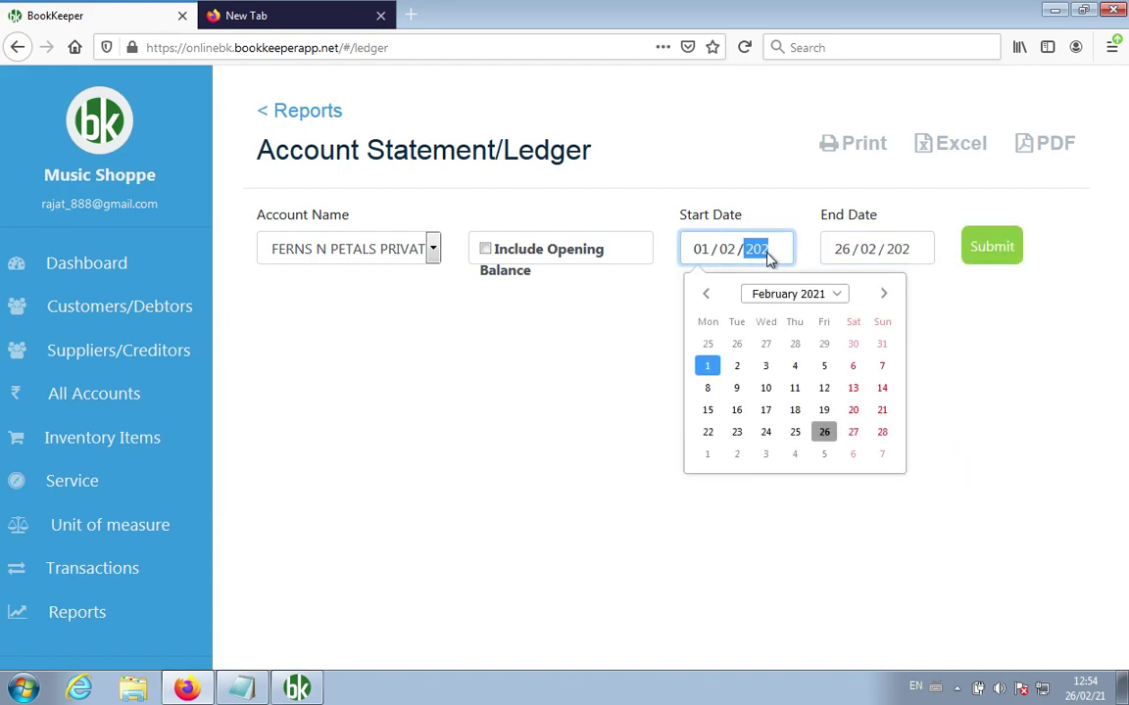
left_click(833, 297)
scroll(824, 343, "up", 2)
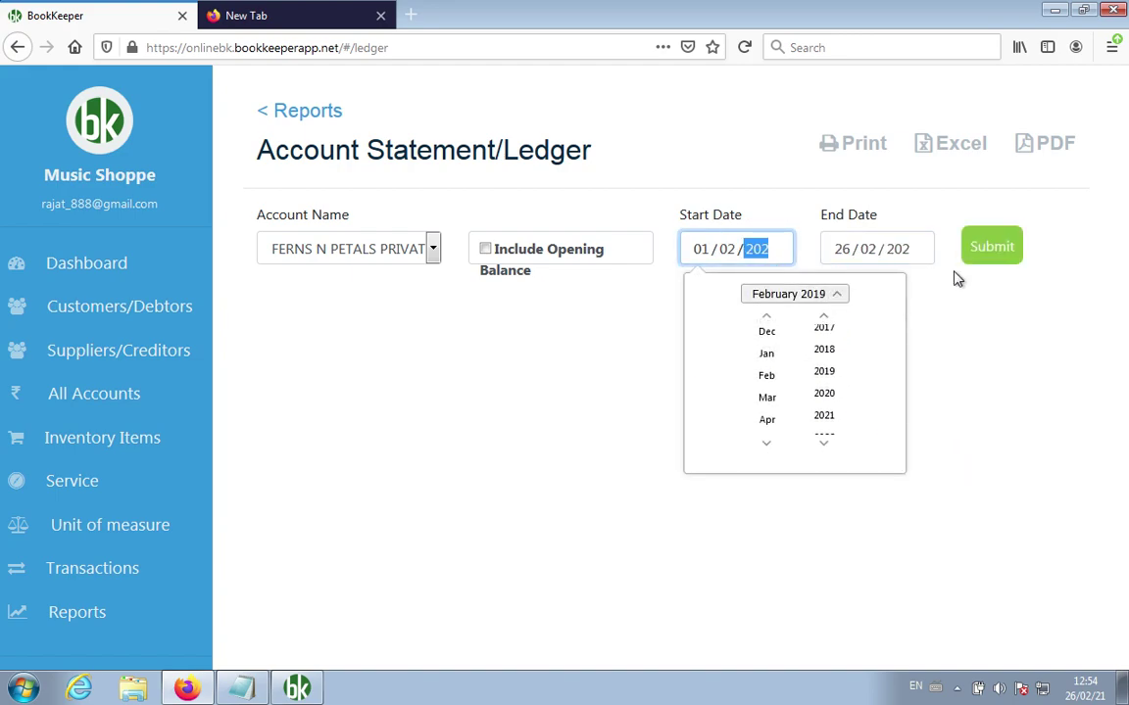
left_click(921, 331)
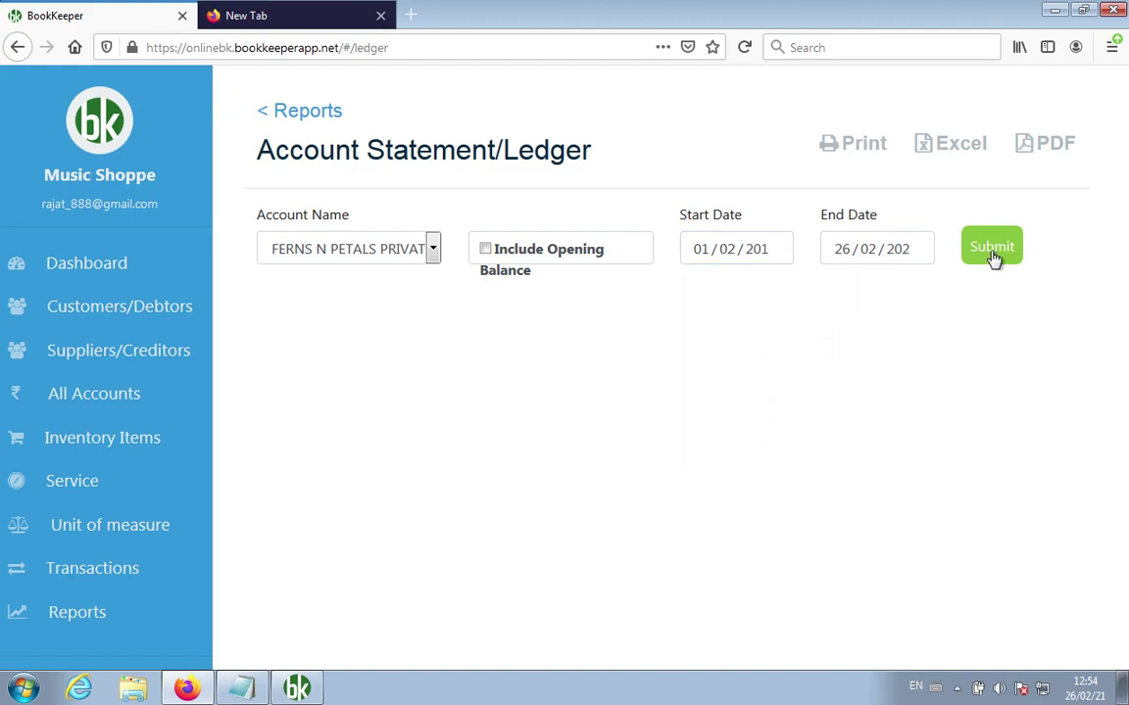
left_click(994, 257)
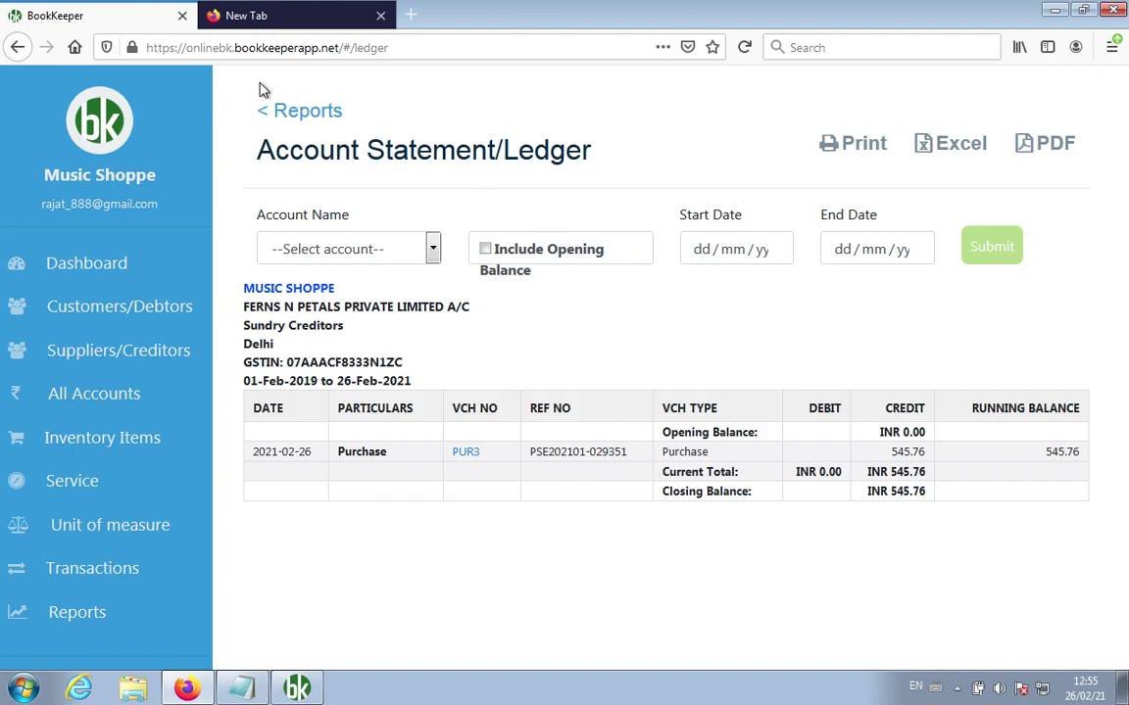
Step: Leave Reports for the Music Shoppe Dashboard and scroll through its balance and chart panels
left_click(264, 108)
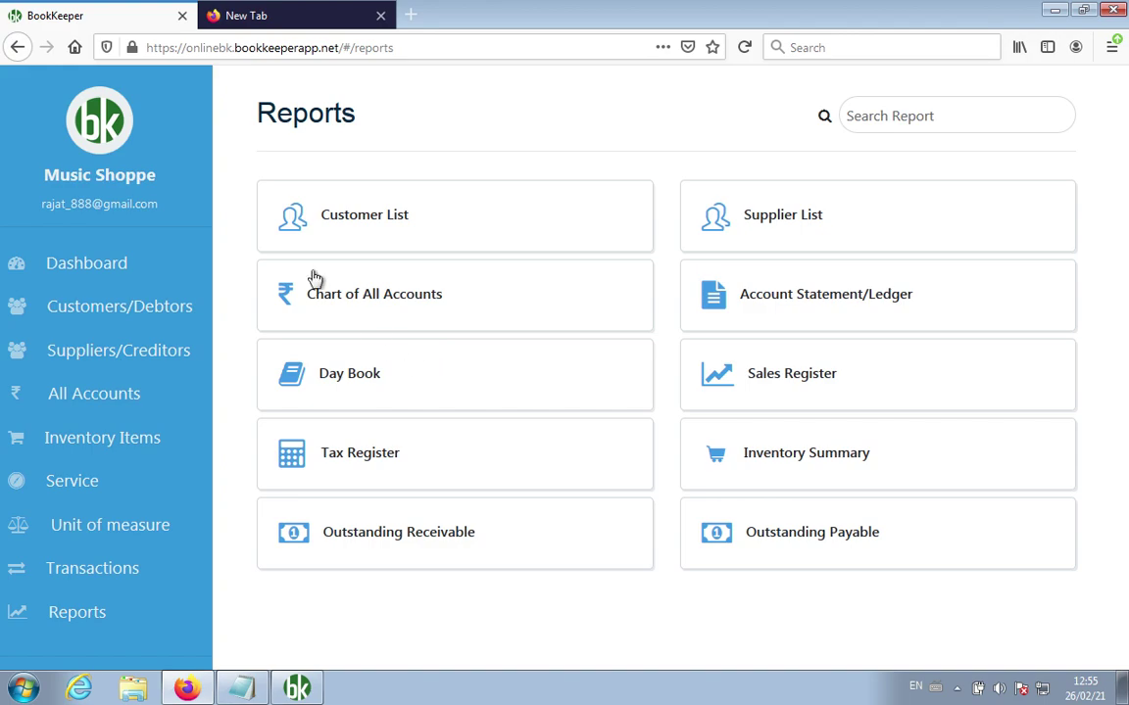
left_click(120, 265)
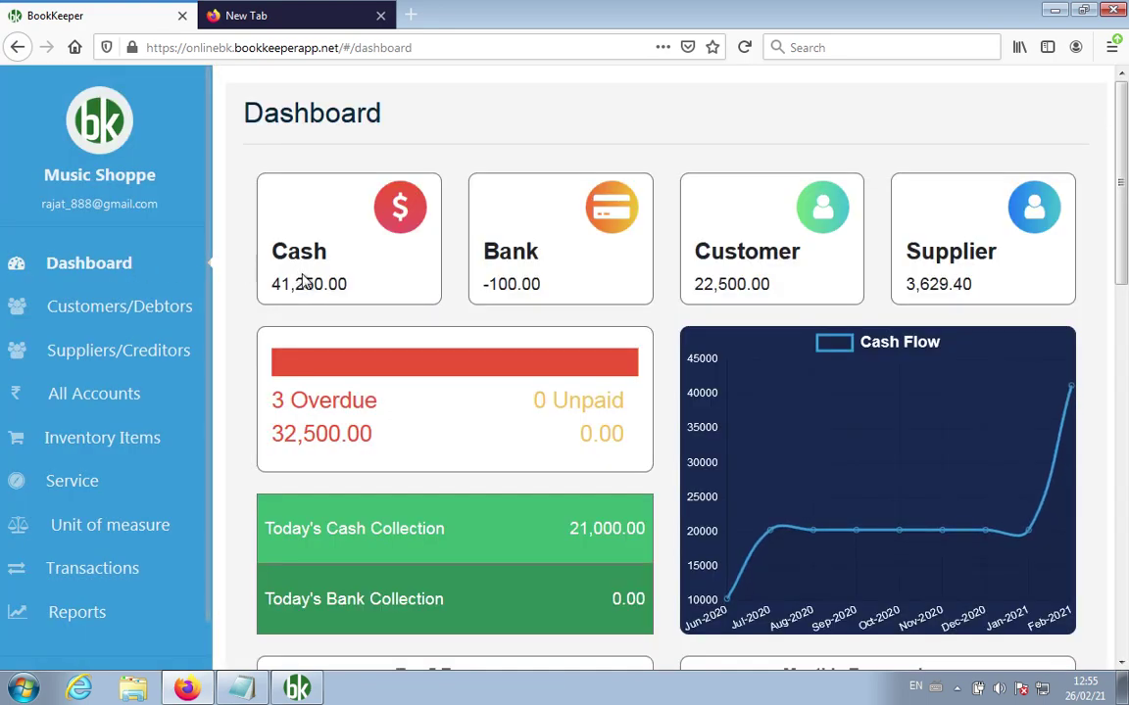
scroll(529, 391, "down", 3)
scroll(529, 392, "down", 10)
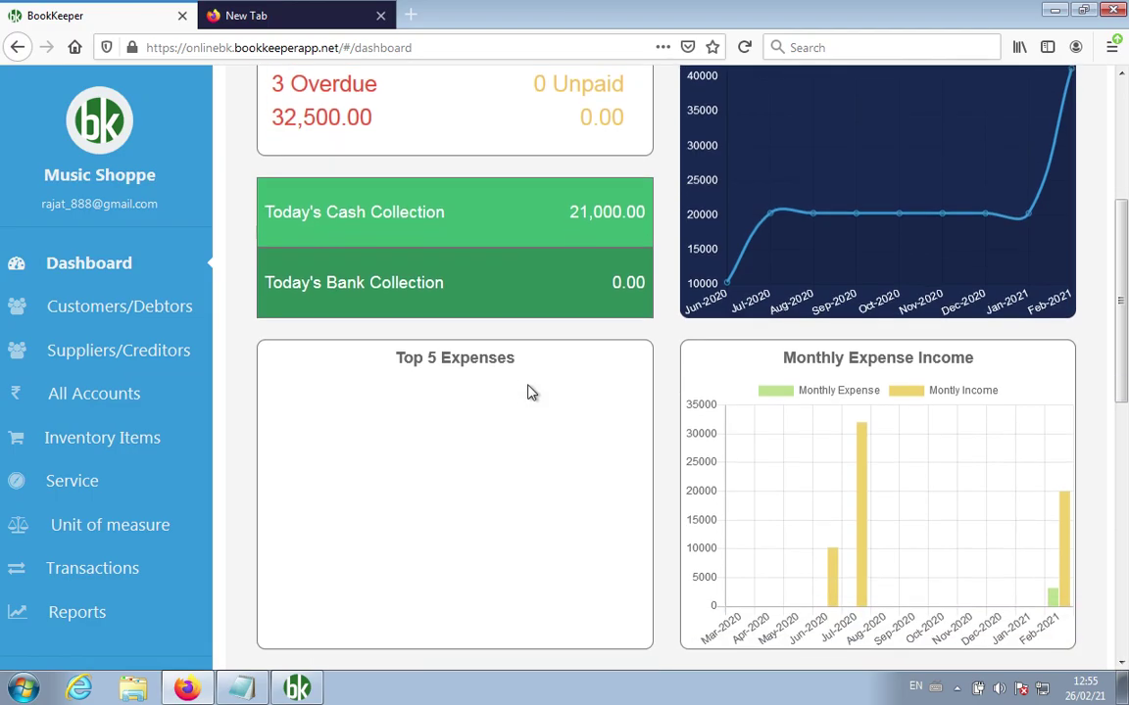
scroll(529, 391, "up", 3)
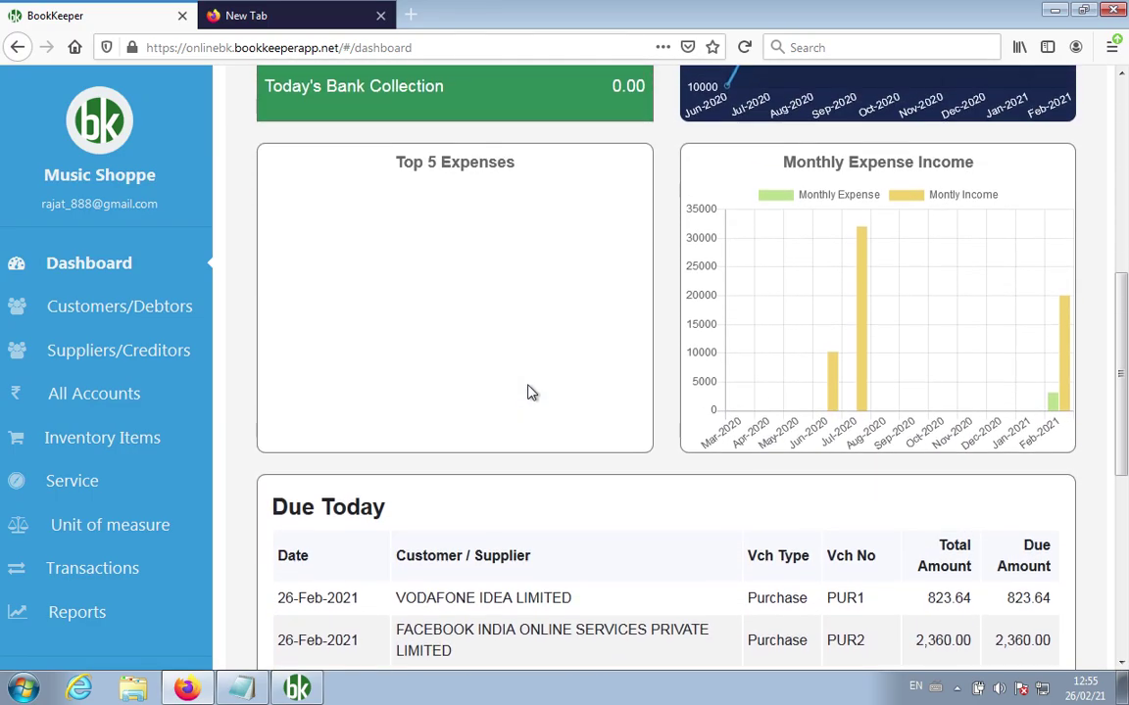
scroll(529, 392, "down", 3)
scroll(529, 392, "down", 6)
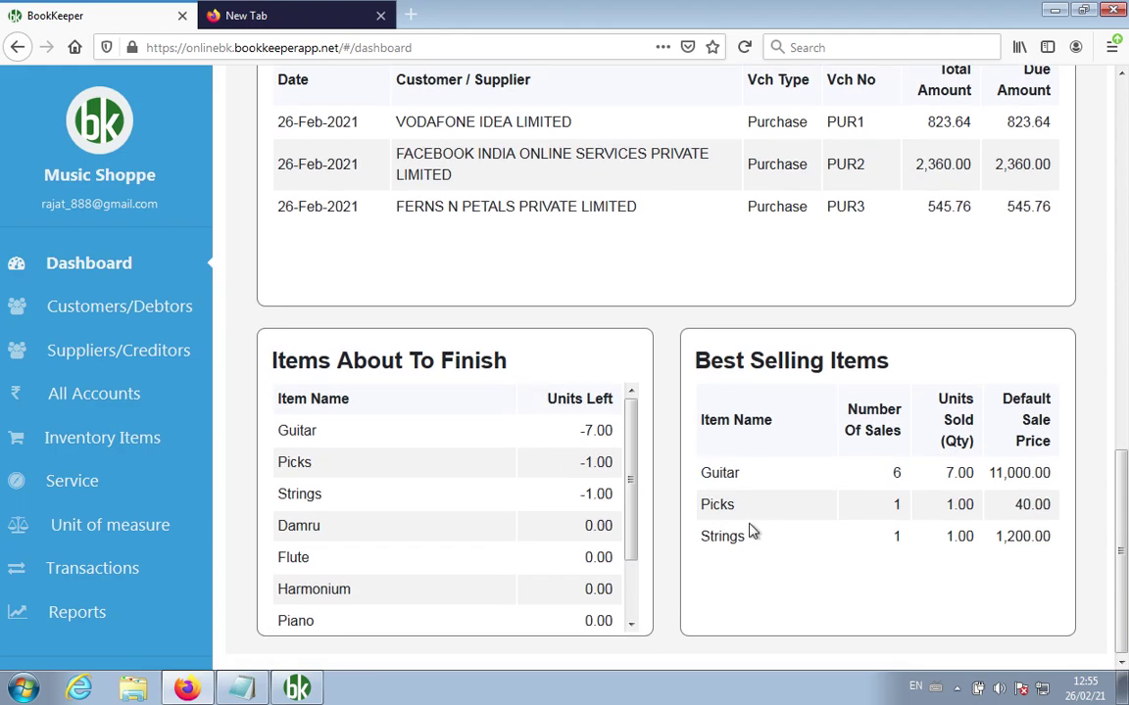
scroll(748, 531, "up", 15)
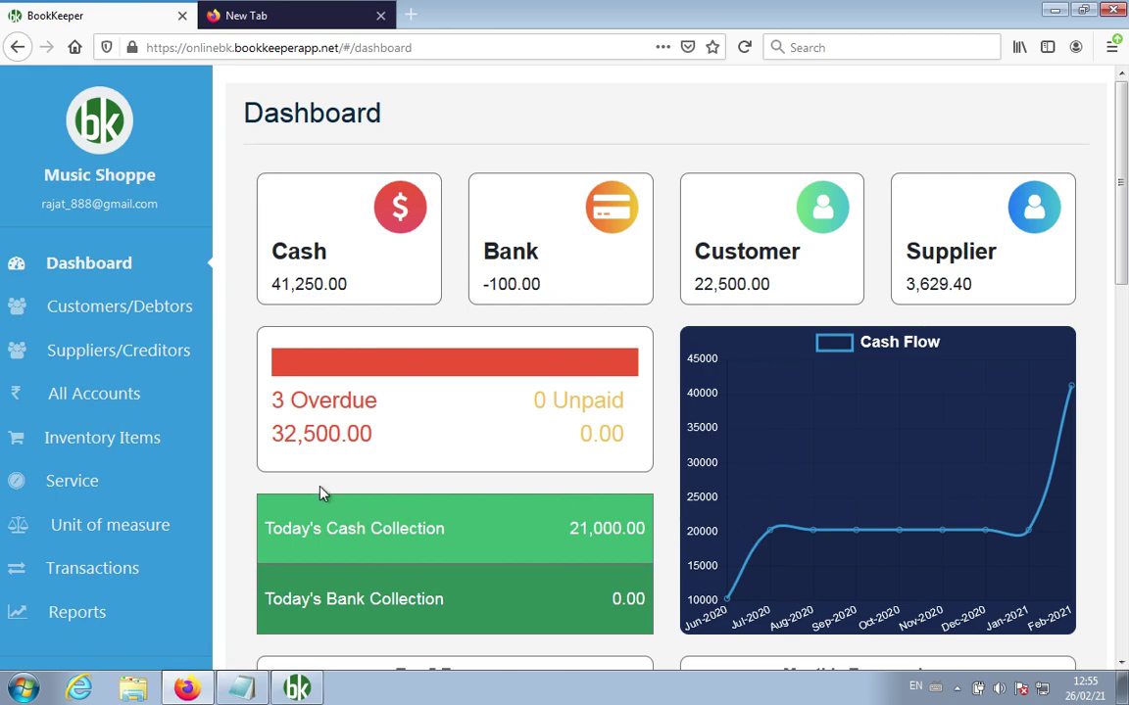
Step: Browse the Customers/Debtors, Suppliers/Creditors, All Accounts, Inventory Items and Unit of measure pages, ending on Transactions
left_click(122, 312)
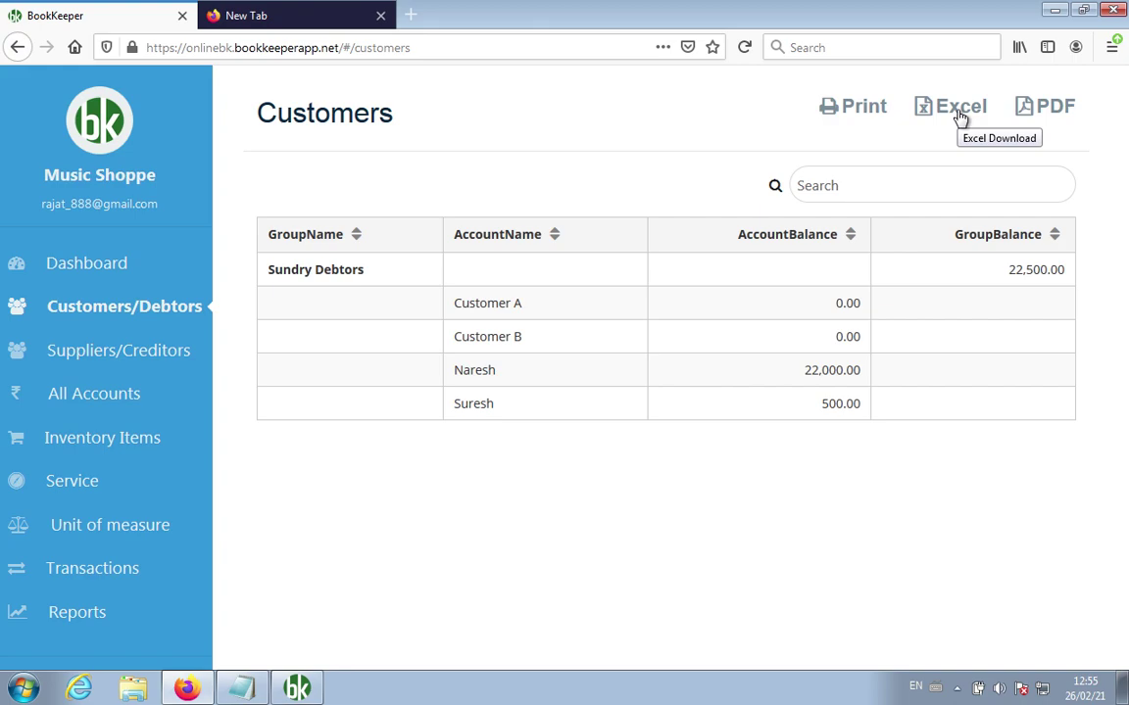
left_click(114, 352)
left_click(106, 402)
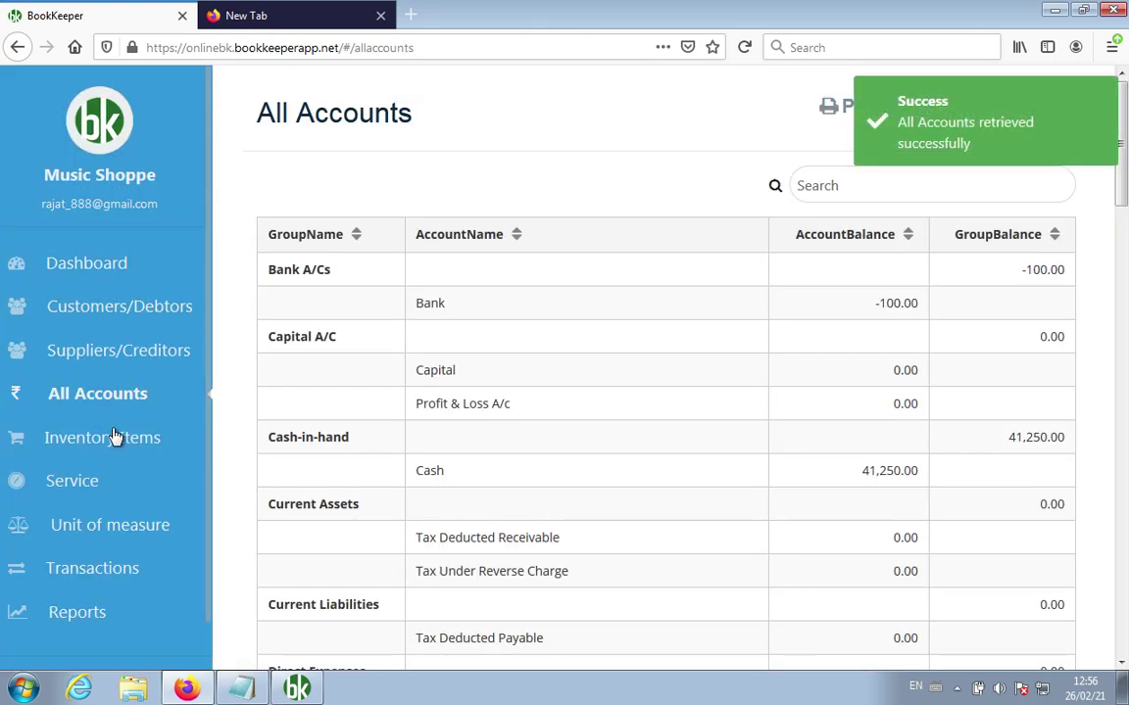
left_click(116, 441)
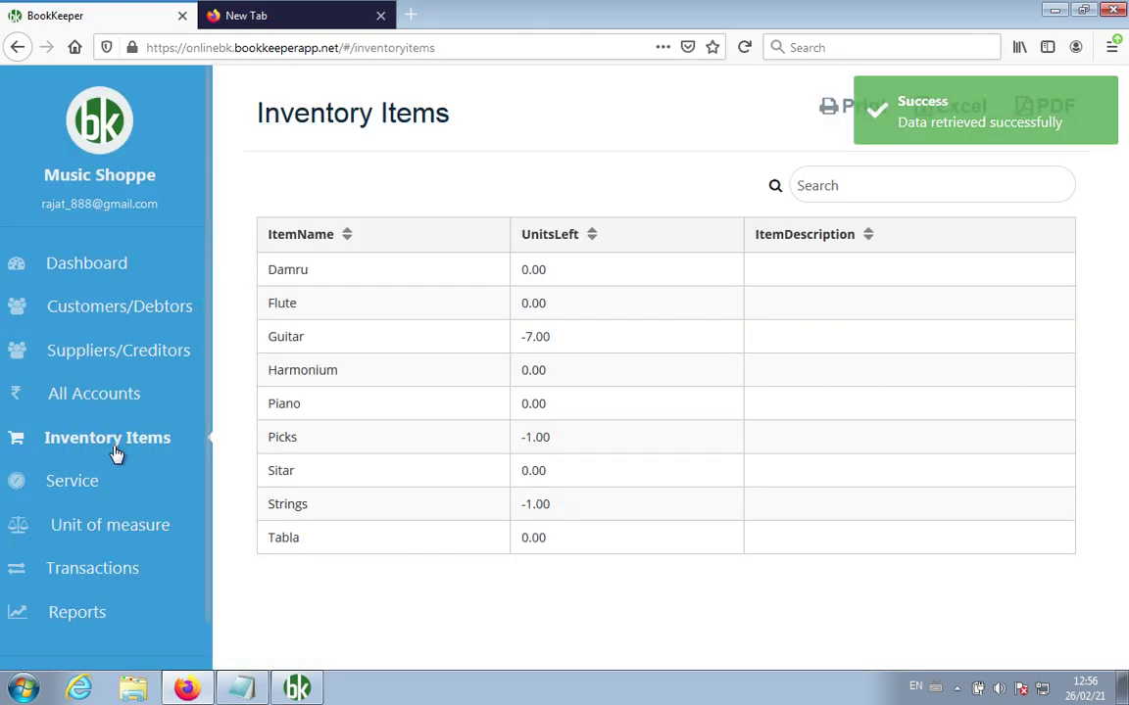
left_click(116, 527)
left_click(116, 584)
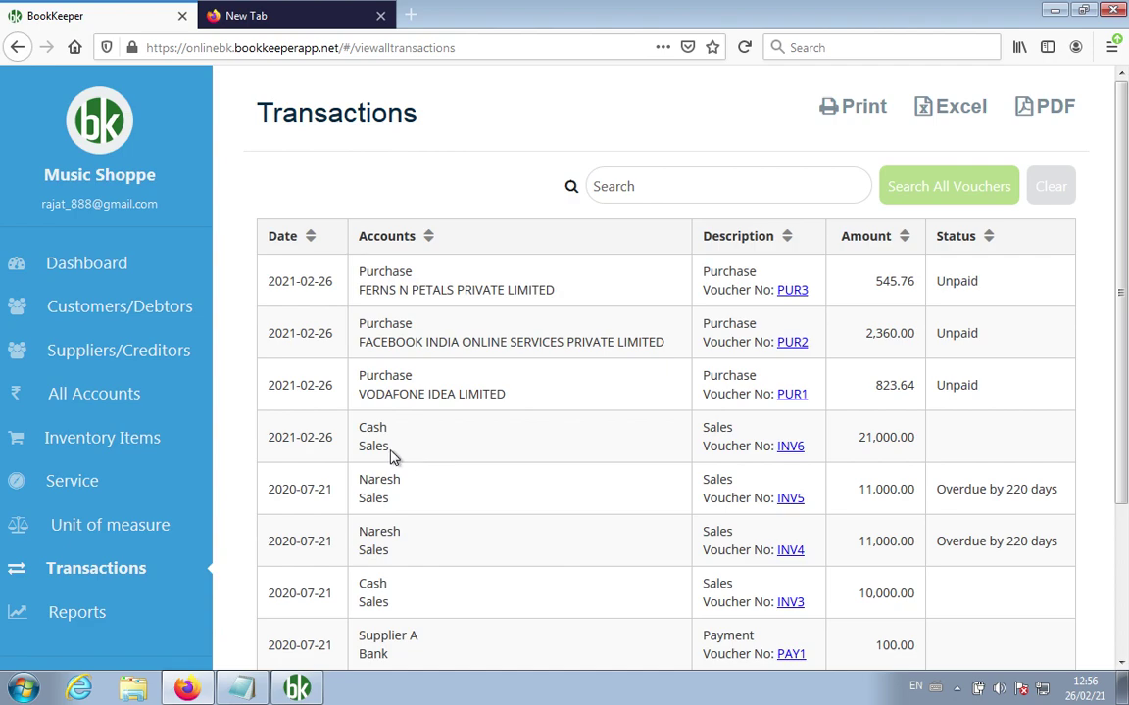
Step: Exit the Music Shoppe business and go back to the bookkeeperapp.net My Account page
scroll(49, 481, "down", 1)
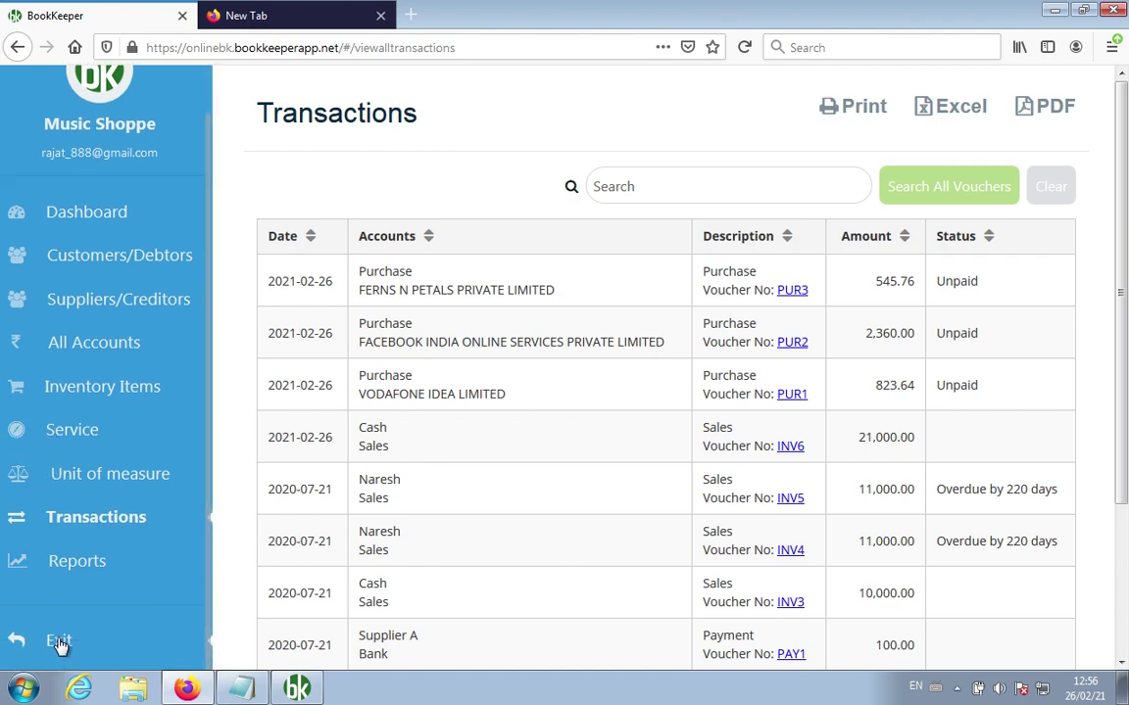
left_click(56, 639)
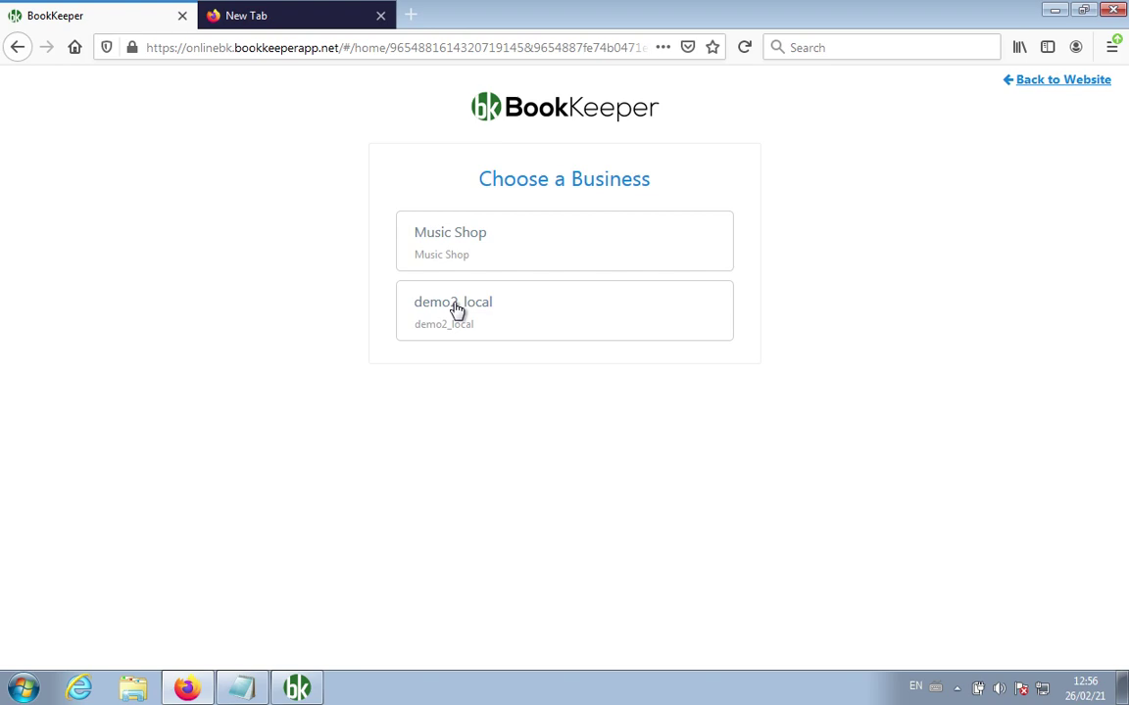
left_click(1036, 87)
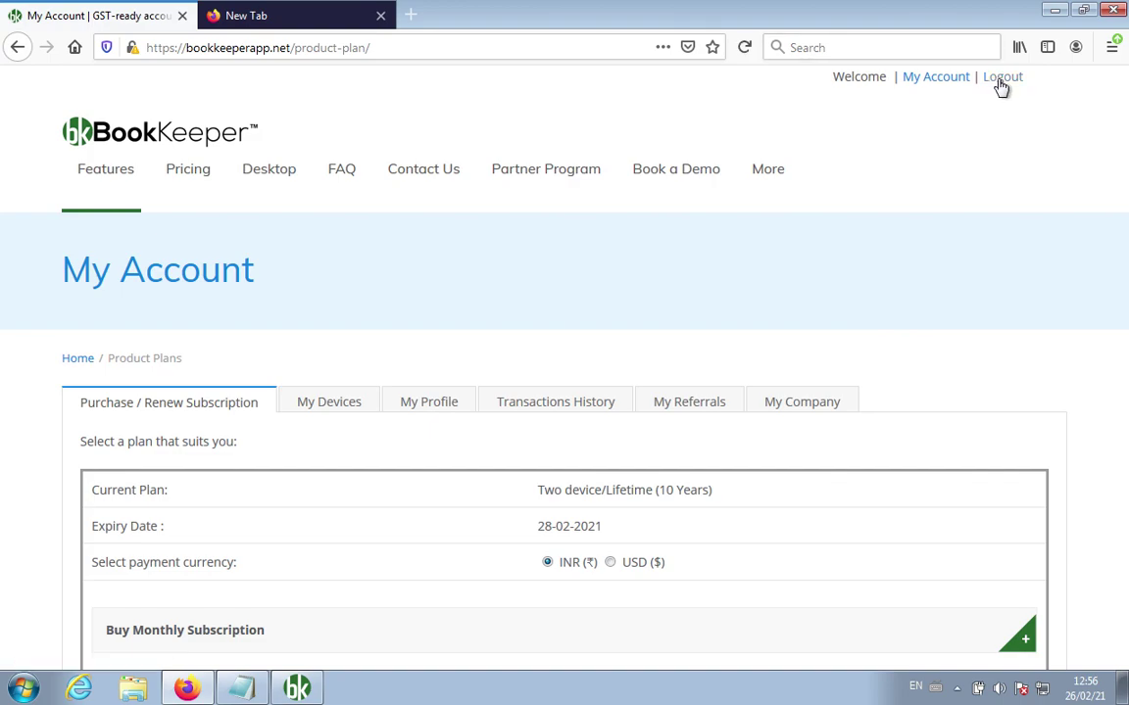
Step: Log out of the BookKeeper website and minimize Firefox
left_click(1002, 86)
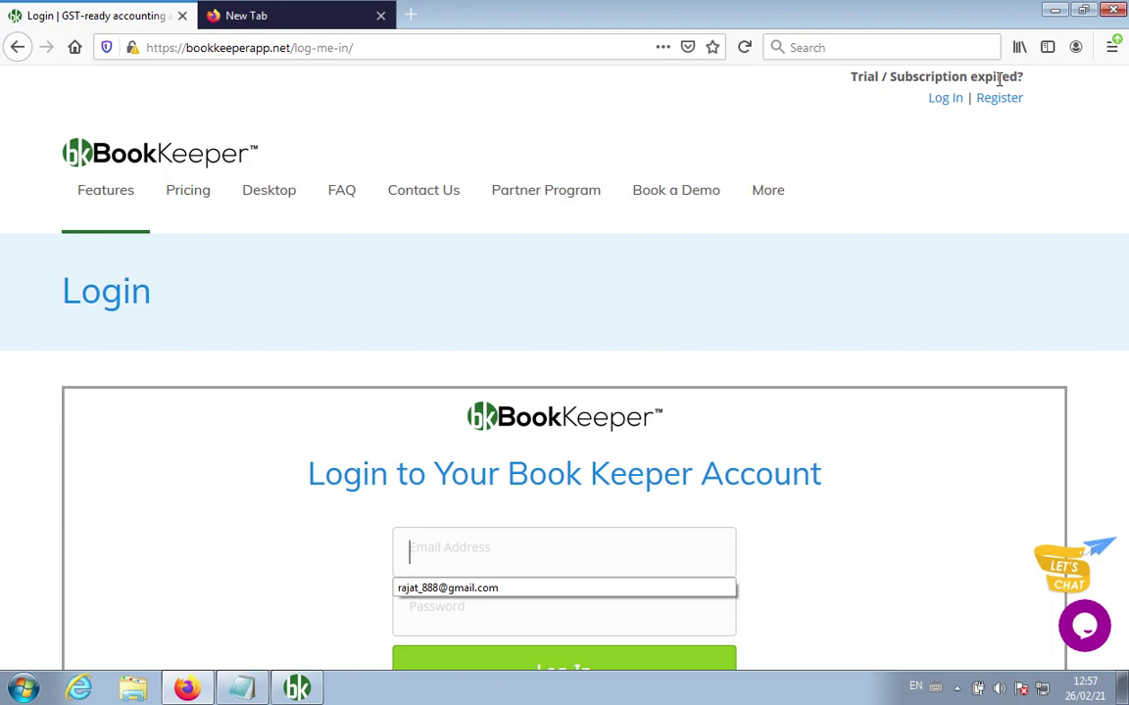
left_click(1056, 12)
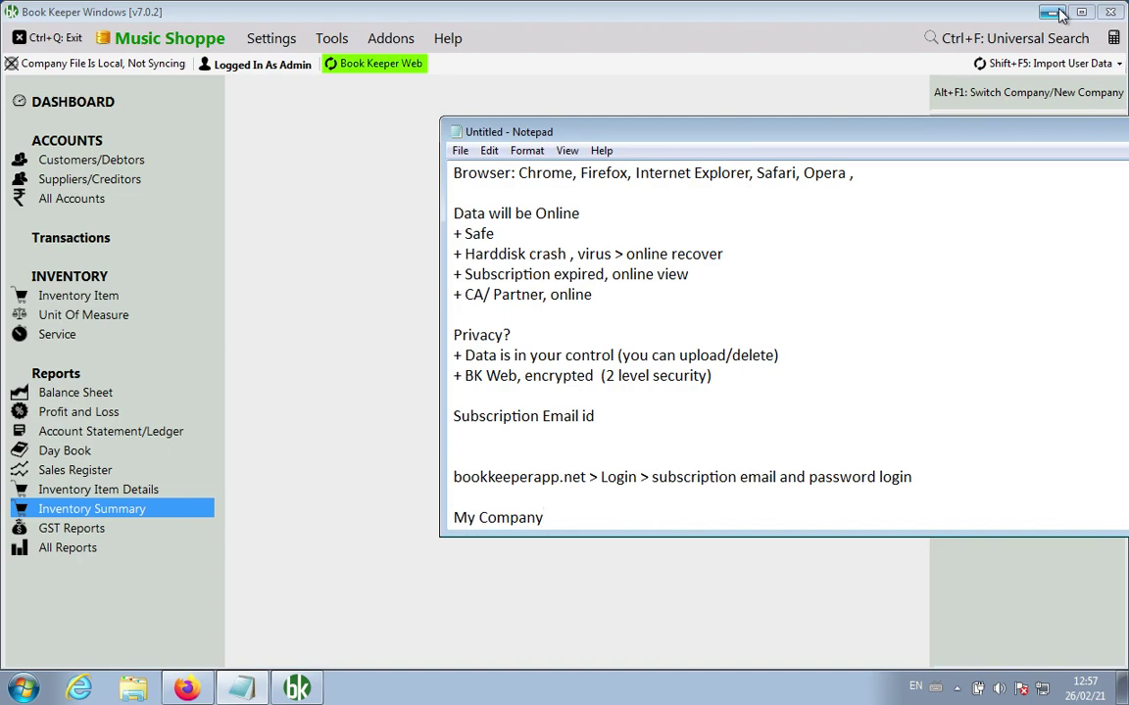
Step: Upload the Music Shoppe company to Book Keeper Web from Book Keeper Windows, then close the window
left_click(331, 135)
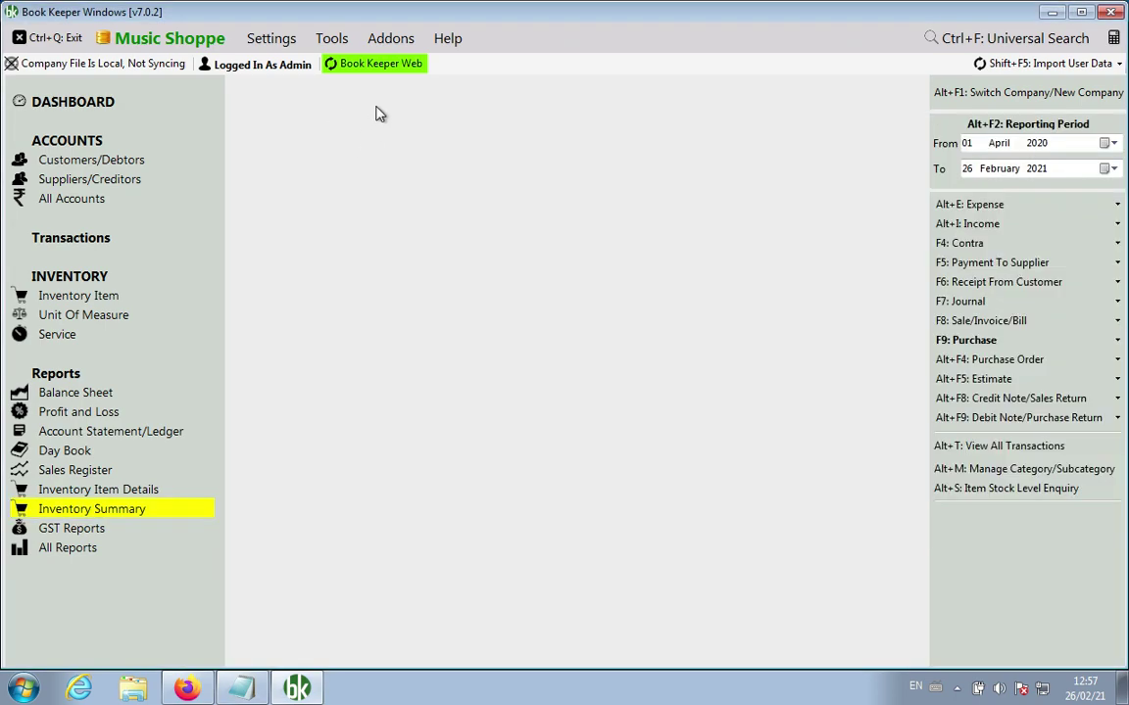
left_click(383, 64)
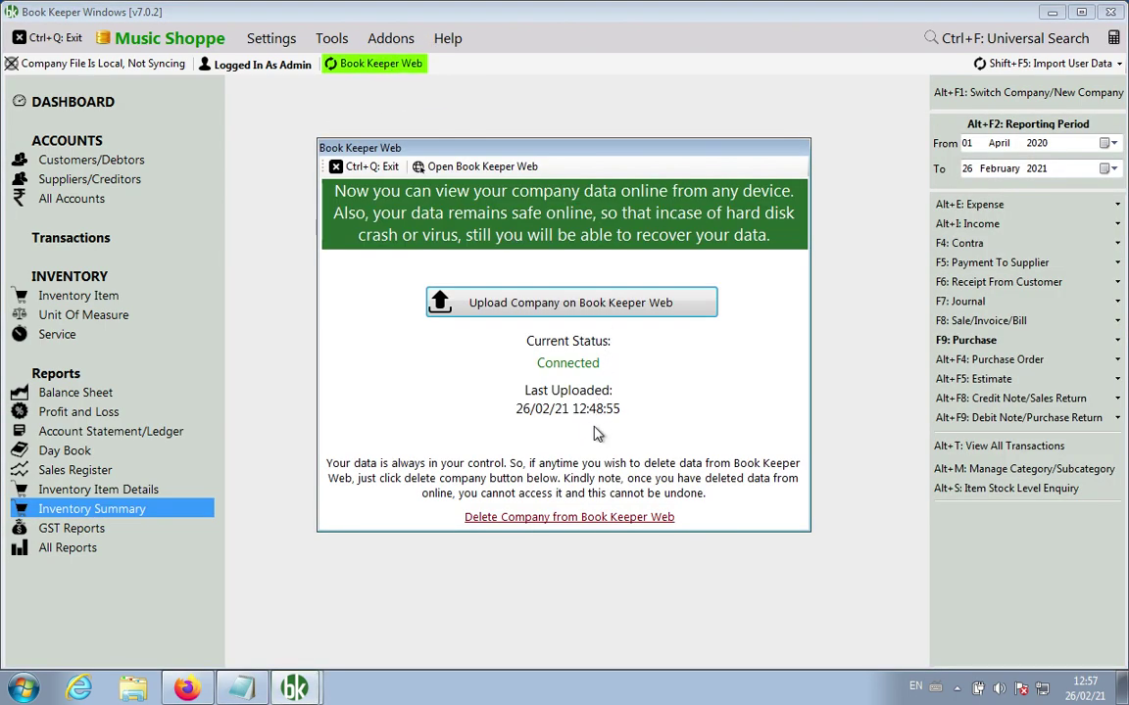
left_click(583, 304)
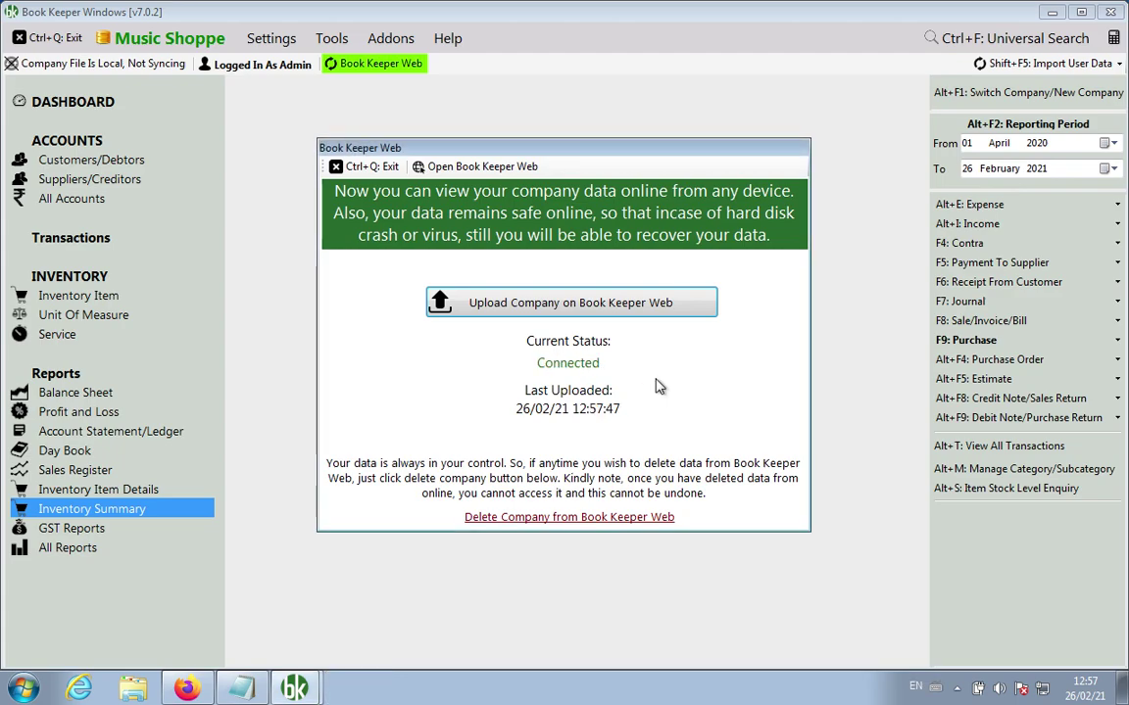
left_click(381, 170)
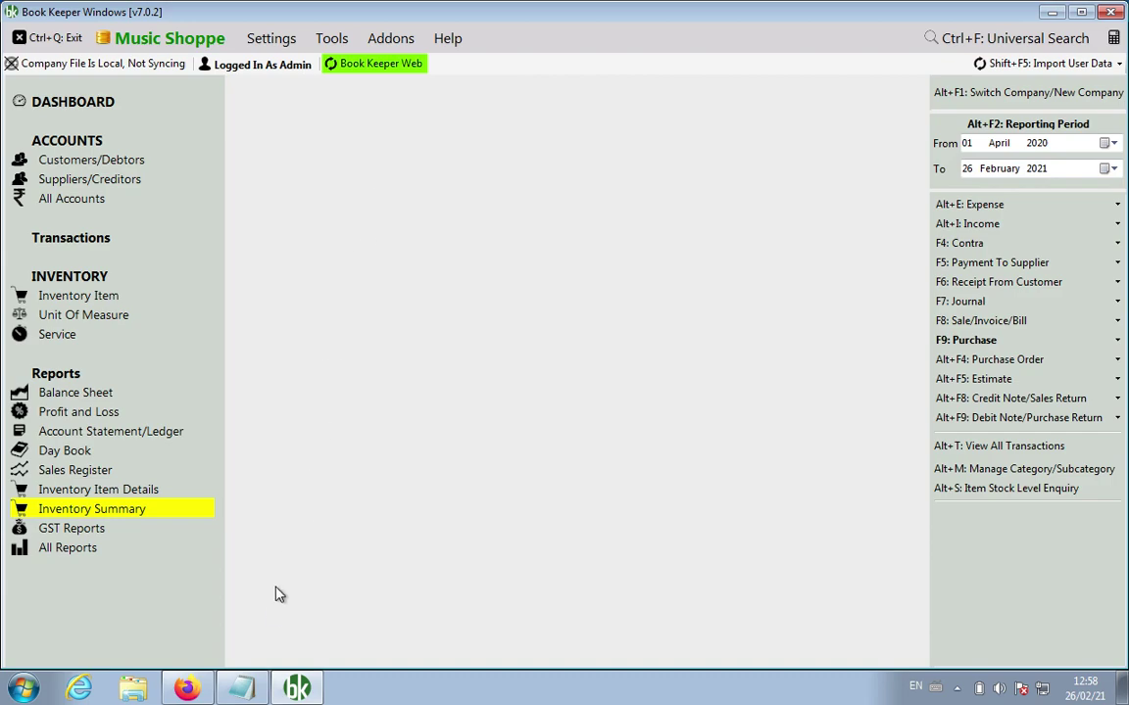
Step: Bring Notepad forward and place the caret on a blank line below the existing notes
left_click(242, 689)
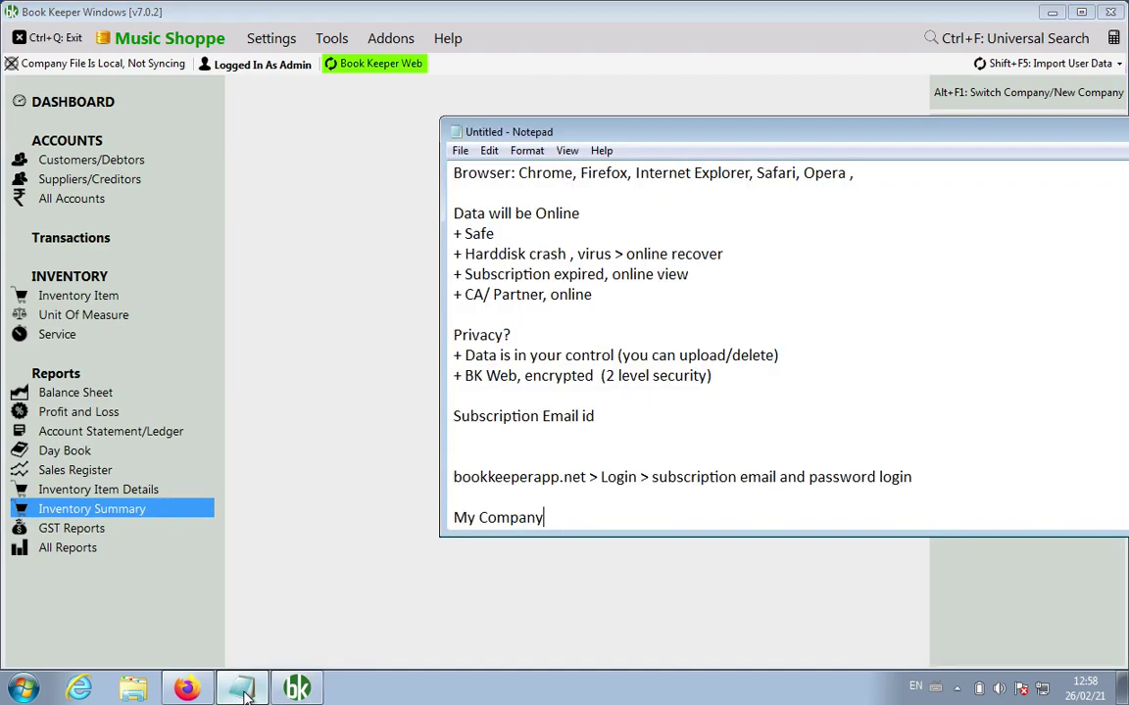
scroll(612, 458, "down", 2)
left_click(635, 463)
scroll(635, 463, "up", 5)
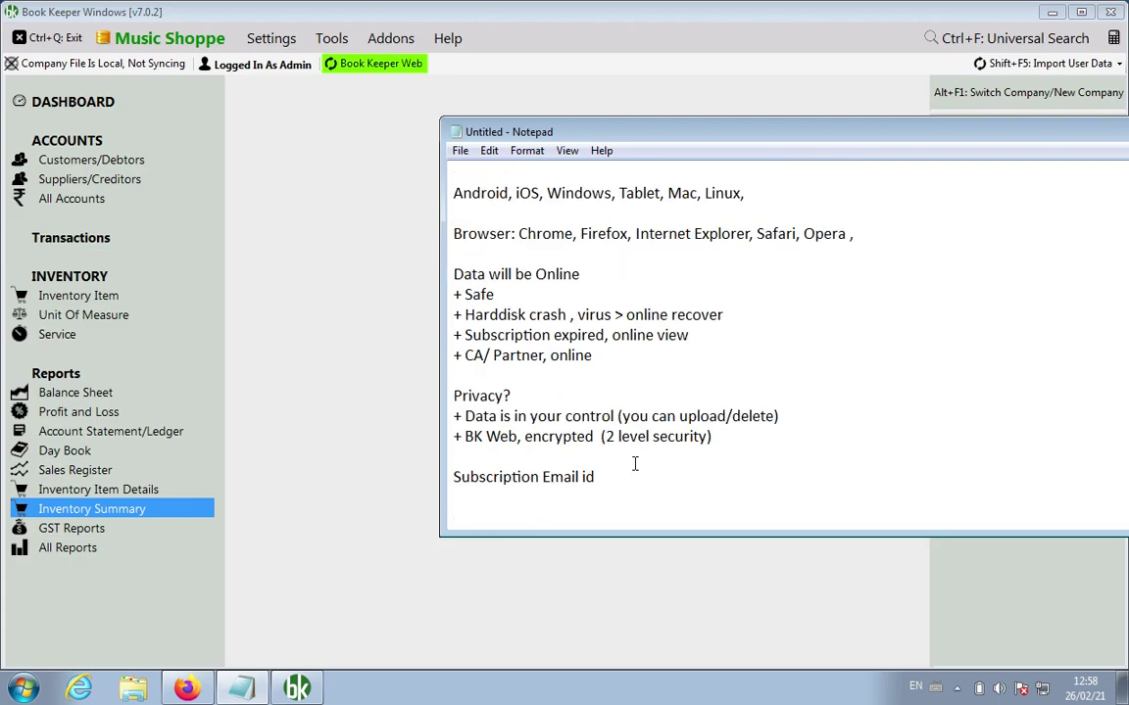
scroll(635, 464, "down", 5)
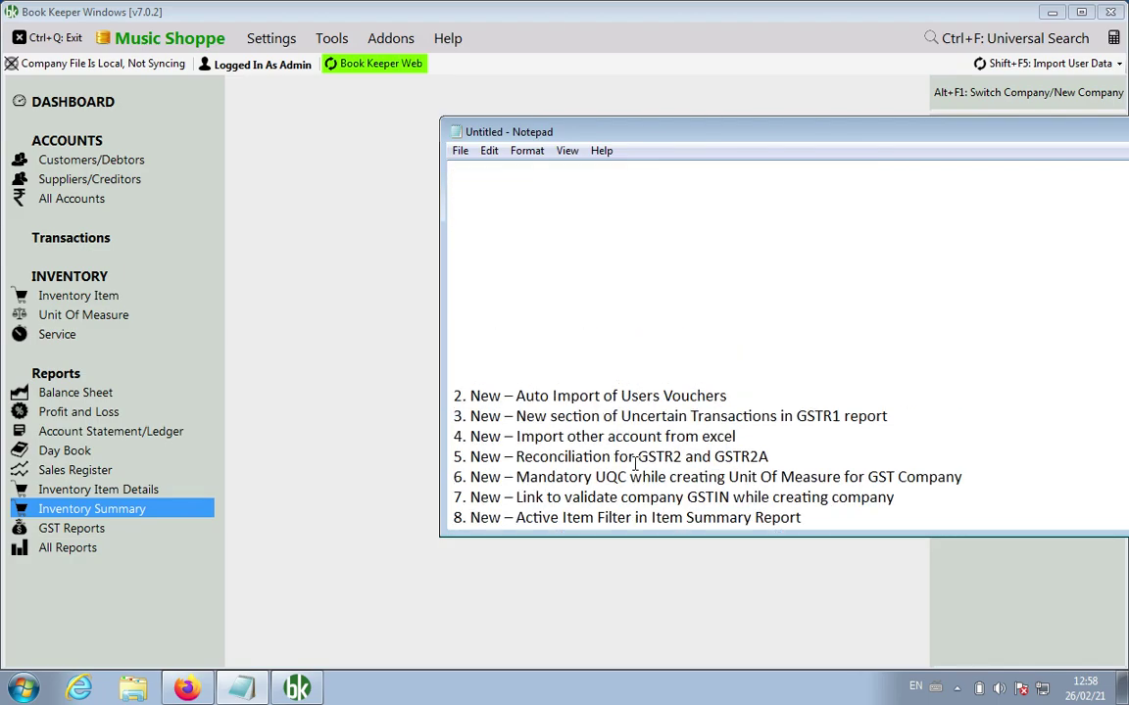
scroll(578, 367, "up", 3)
left_click(562, 353)
scroll(563, 355, "up", 1)
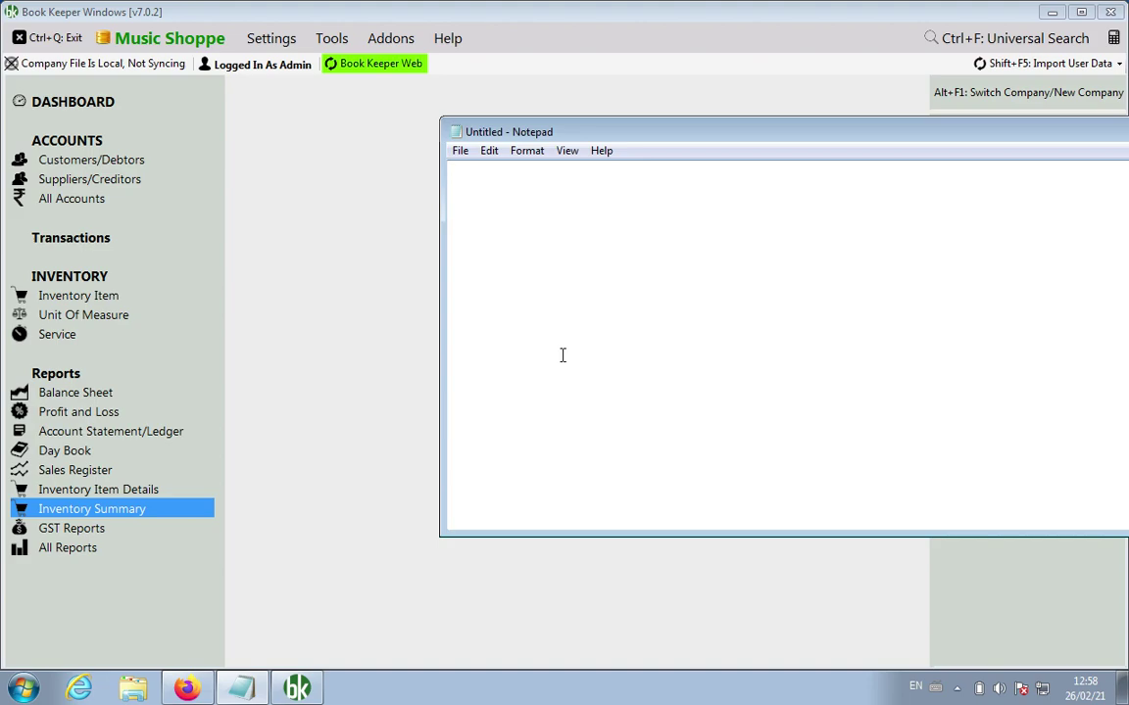
Step: Type 'View only', 'Edit/Delete/Create -> No' and 'View from any device , from any browser'
left_click(499, 237)
type("View only")
key("Return")
key("Return")
type("Edit/Delete/Create -> No")
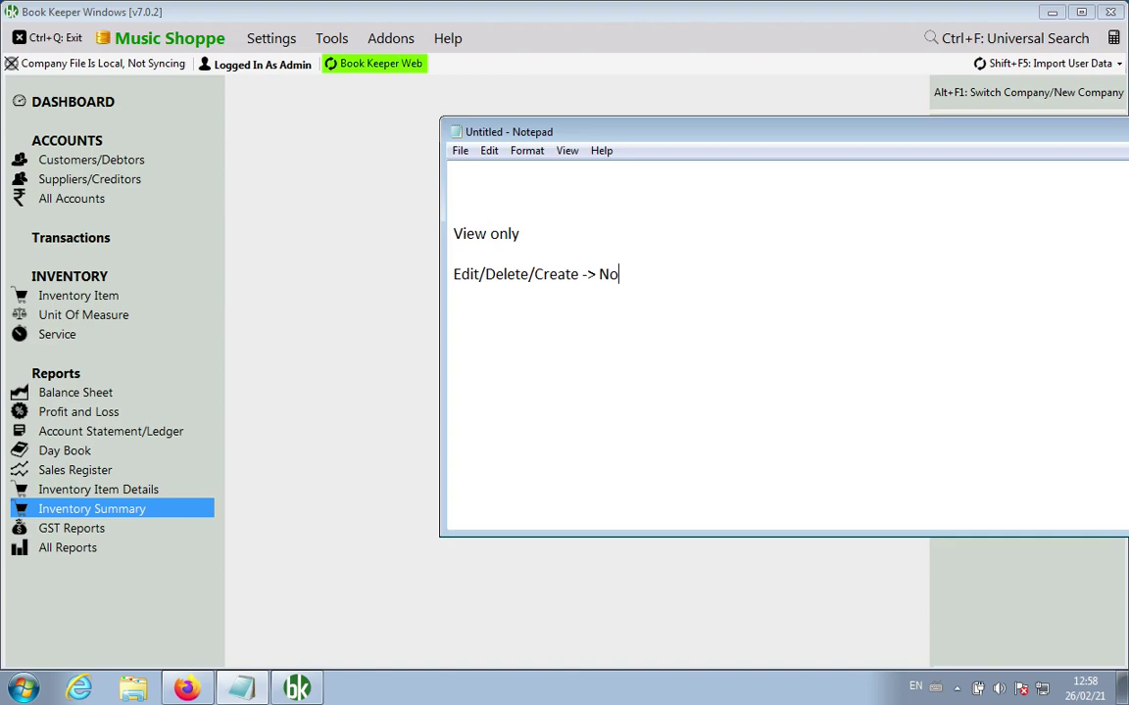
key("Return")
key("Return")
type("View from any d")
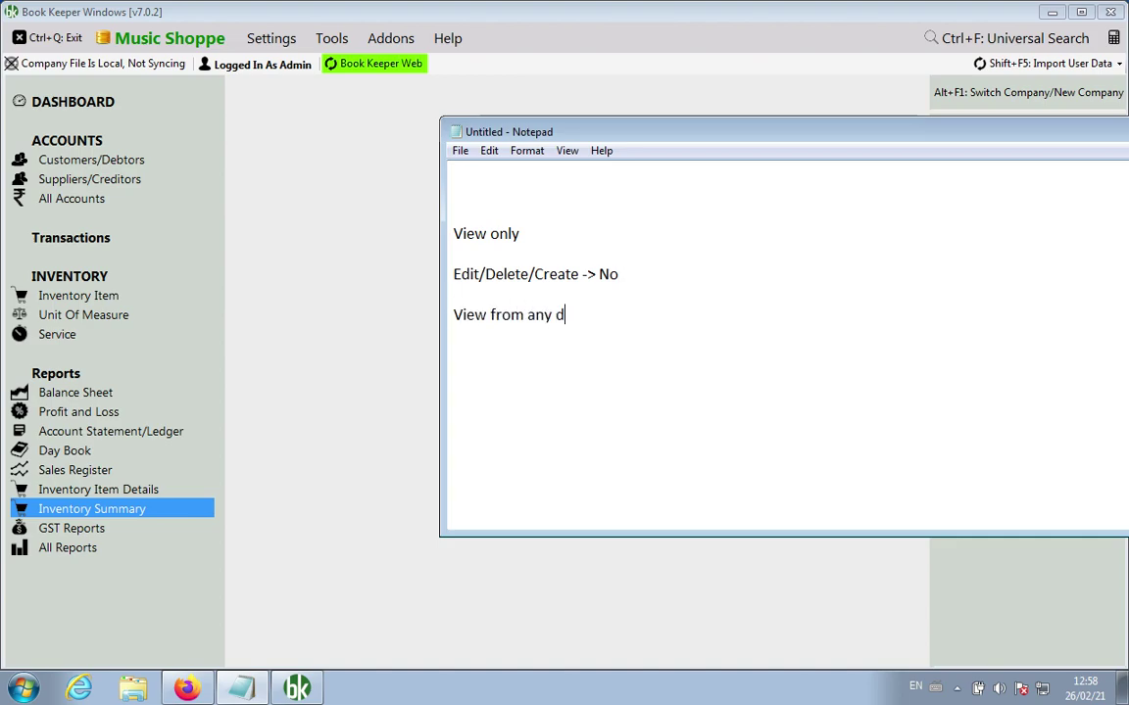
type("evice , from ")
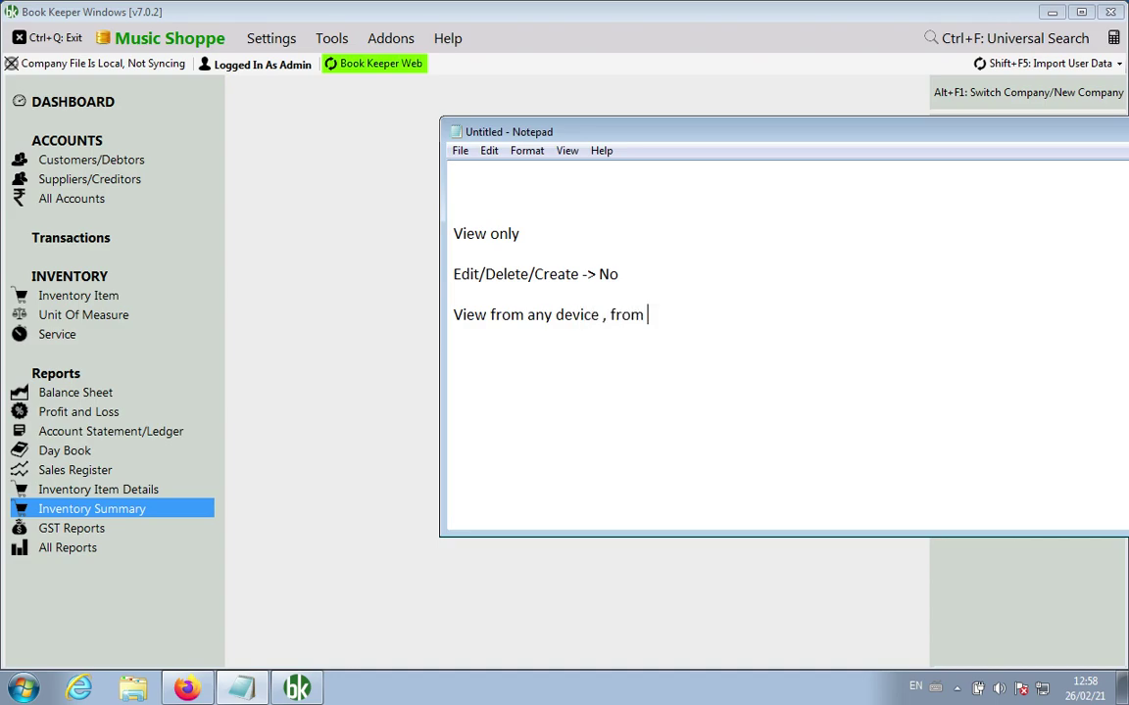
type("any browser")
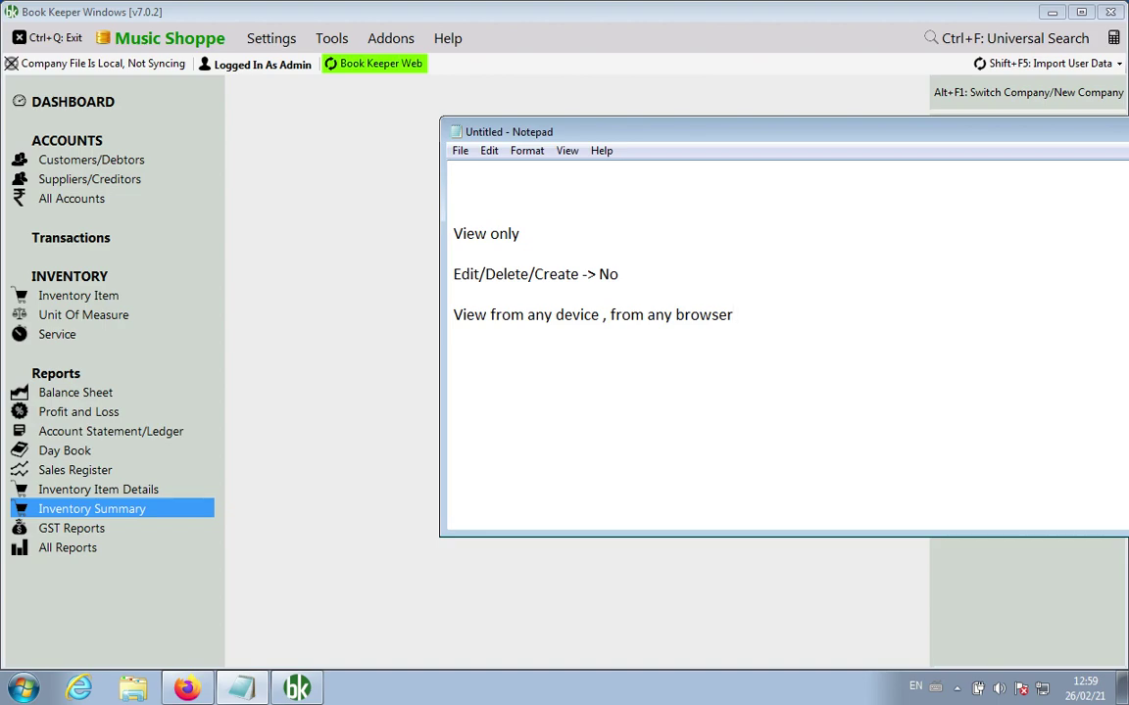
Step: Add the lines 'BKWeb is totally free' and 'Monthly, Yearly, Lifetime plan'
key("Return")
key("Return")
type("BKWeb is totally free")
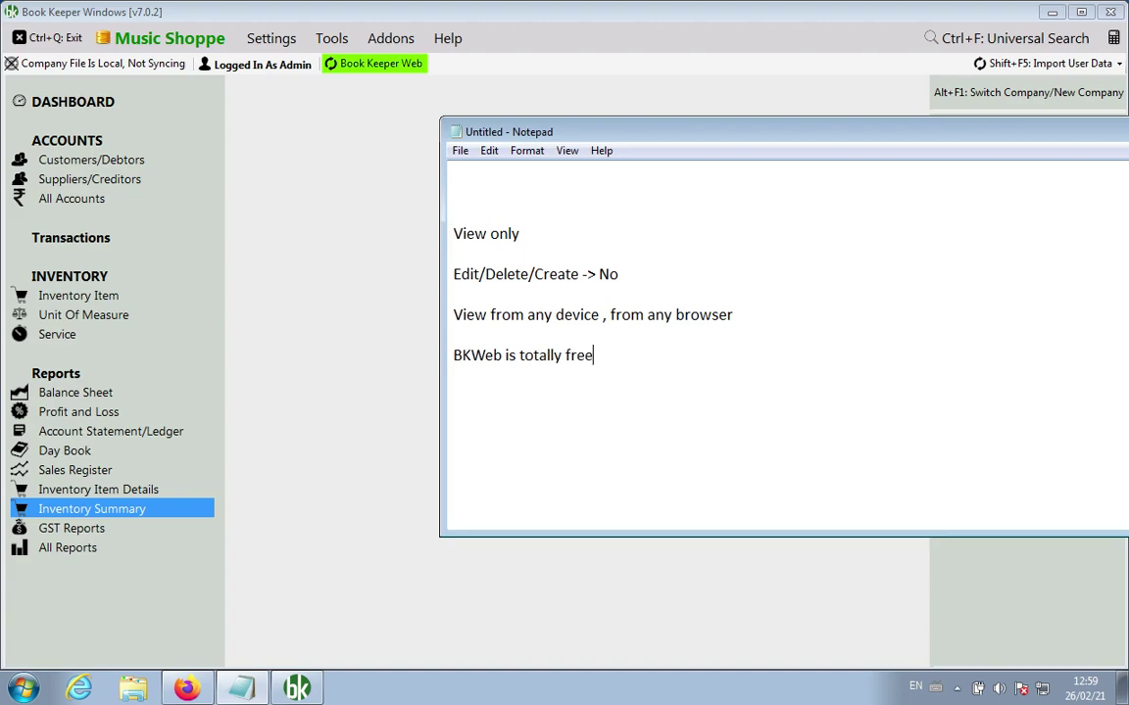
key("Return")
key("Return")
type("Monthly, Y")
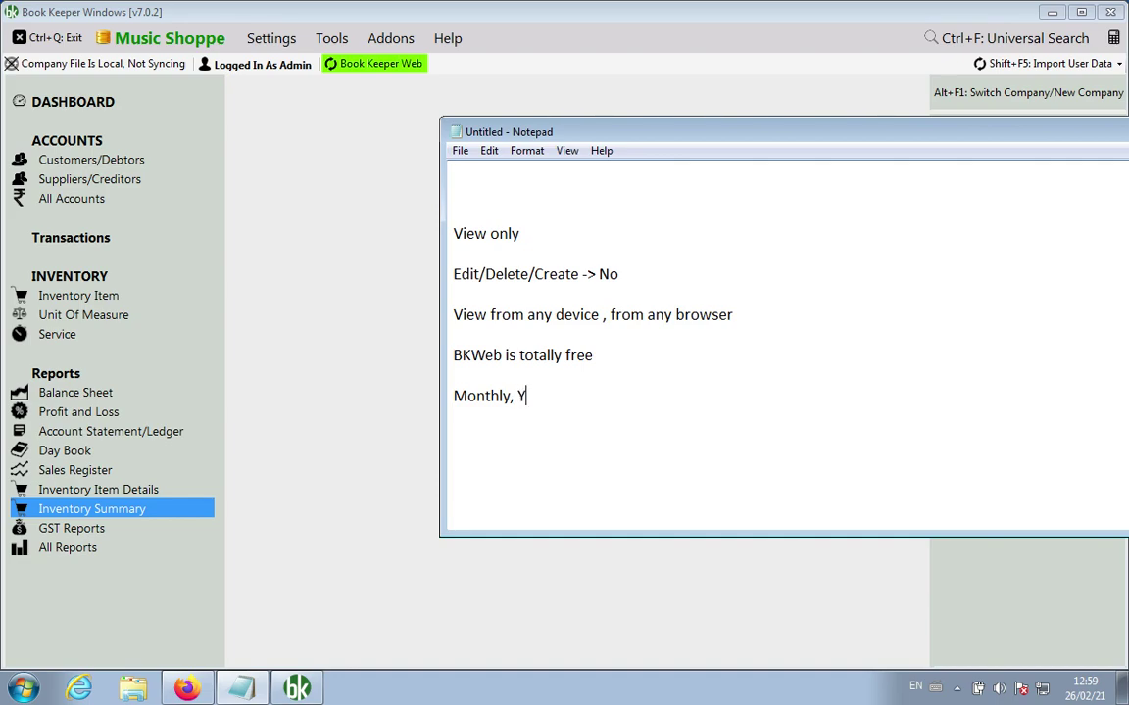
type("early, Lifetime plan")
Step: Add the upload path via Book Keeper Windows v7.0.2 and the bookkeeperapp.net Subscription Login path
key("Return")
key("Return")
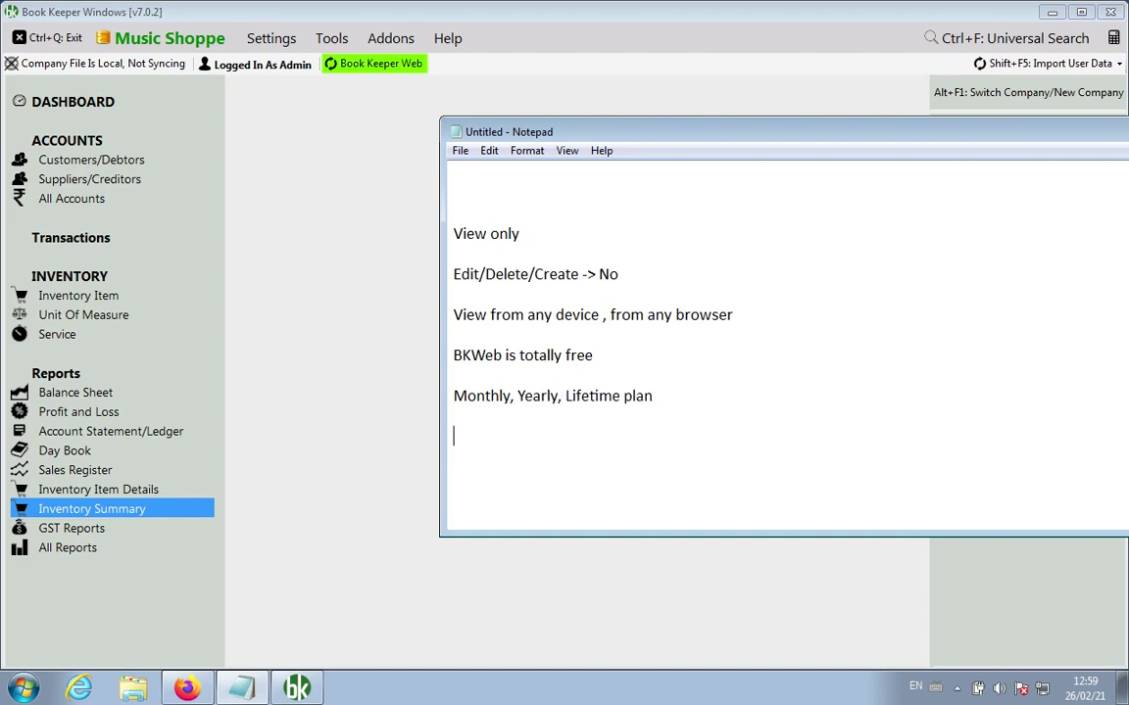
type("Book Keeper Windows v")
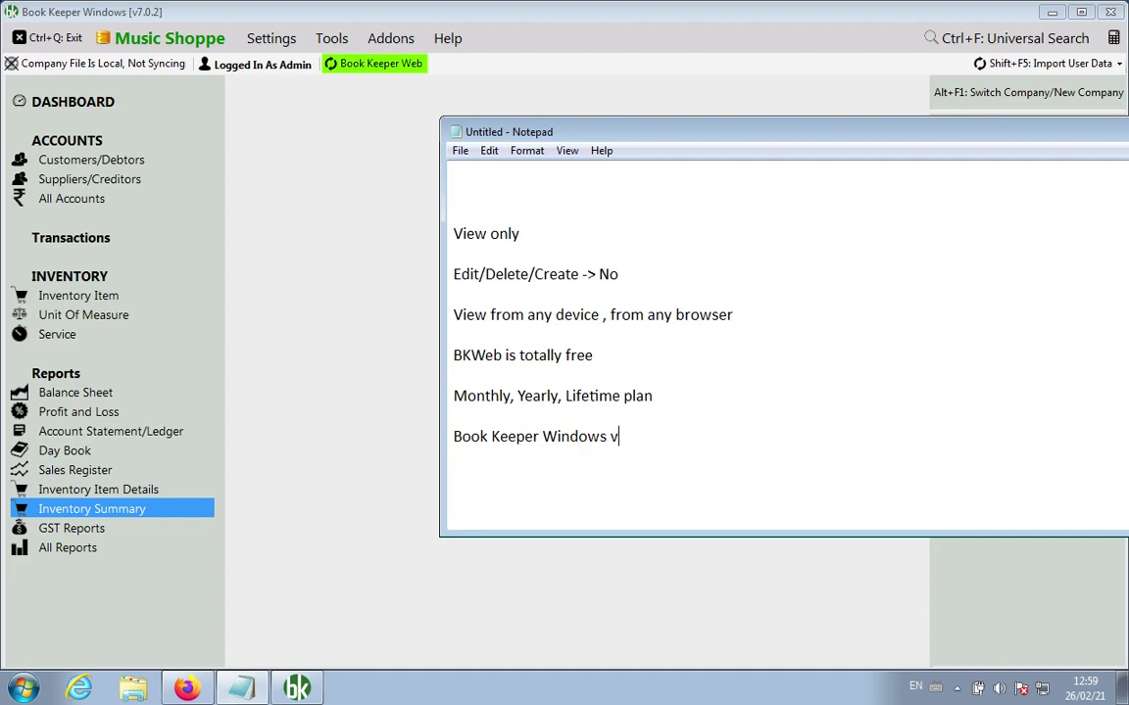
type("7.0.2 > BKW")
key("BackSpace")
key("BackSpace")
key("BackSpace")
key("BackSpace")
type("ook Kee")
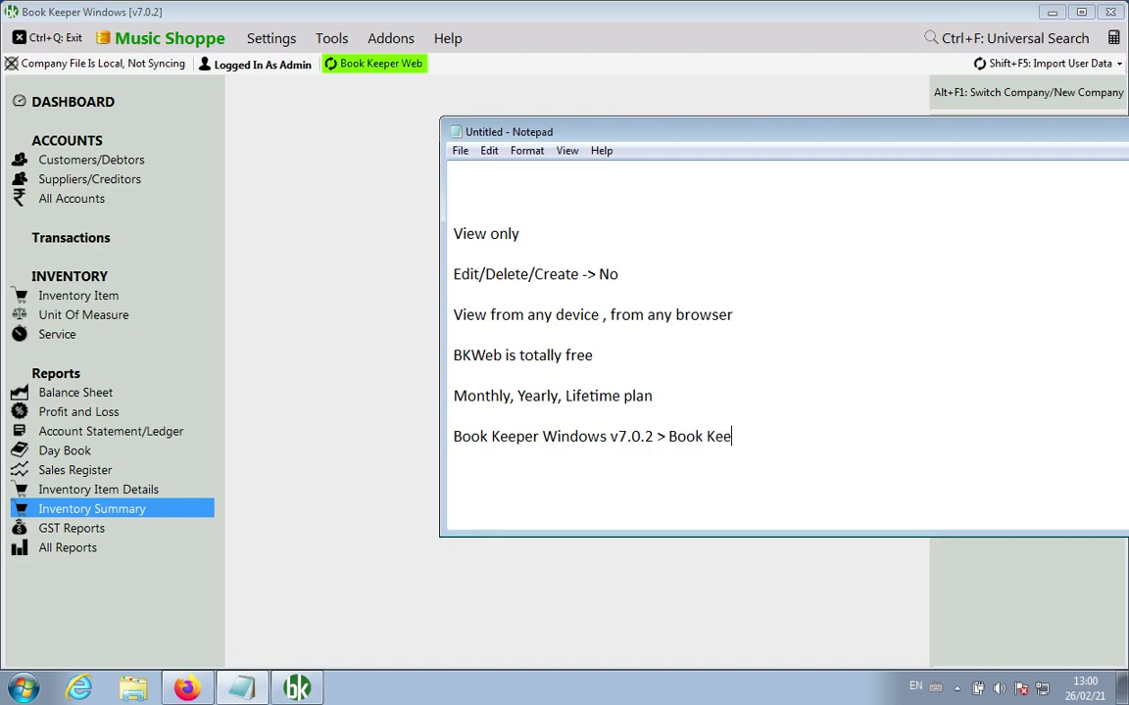
type("per Web > Upload Company")
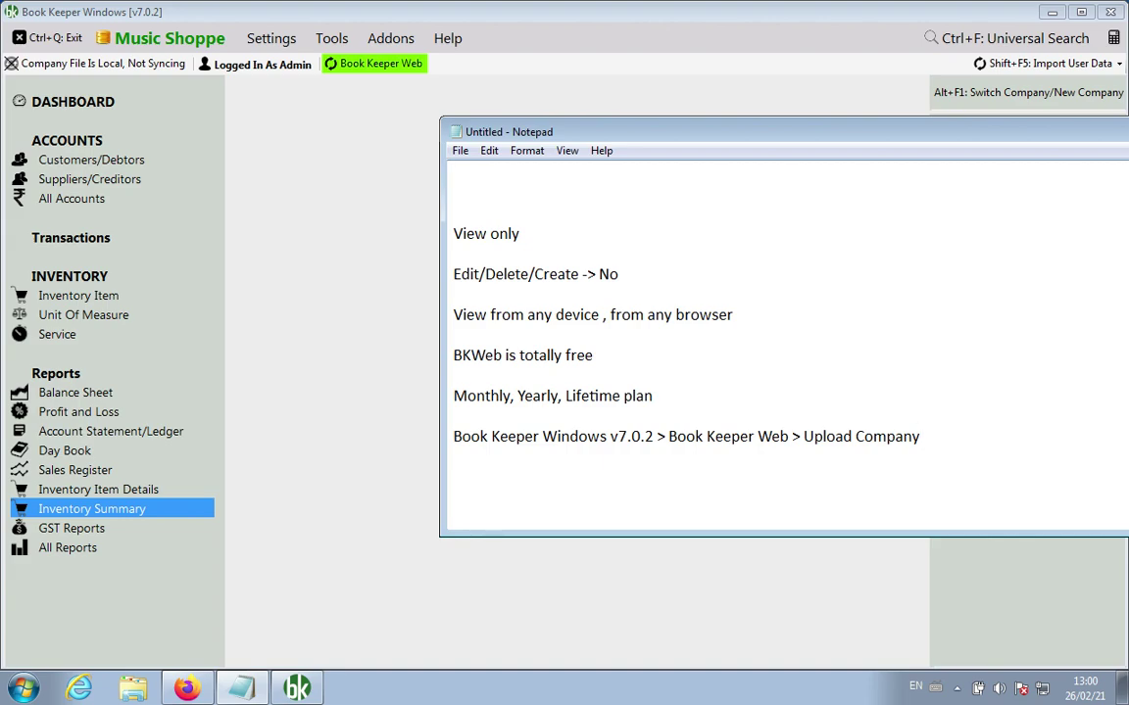
key("Return")
key("Return")
type("bookkeepera")
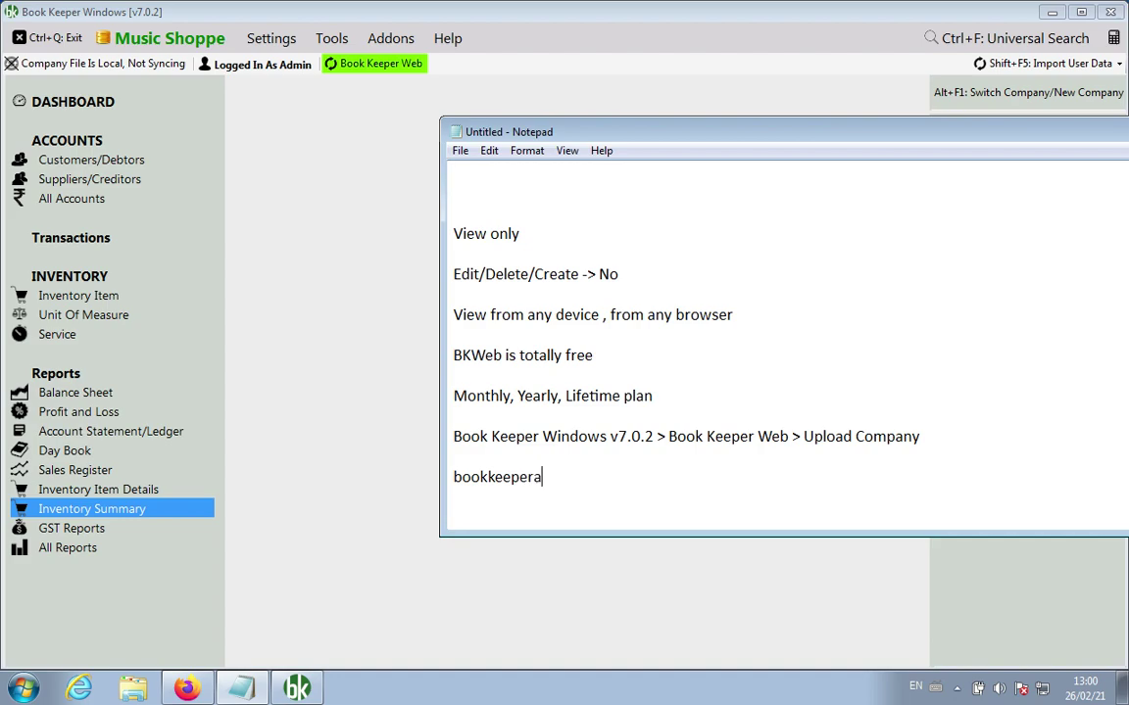
type("pp.net > Subscription Loin")
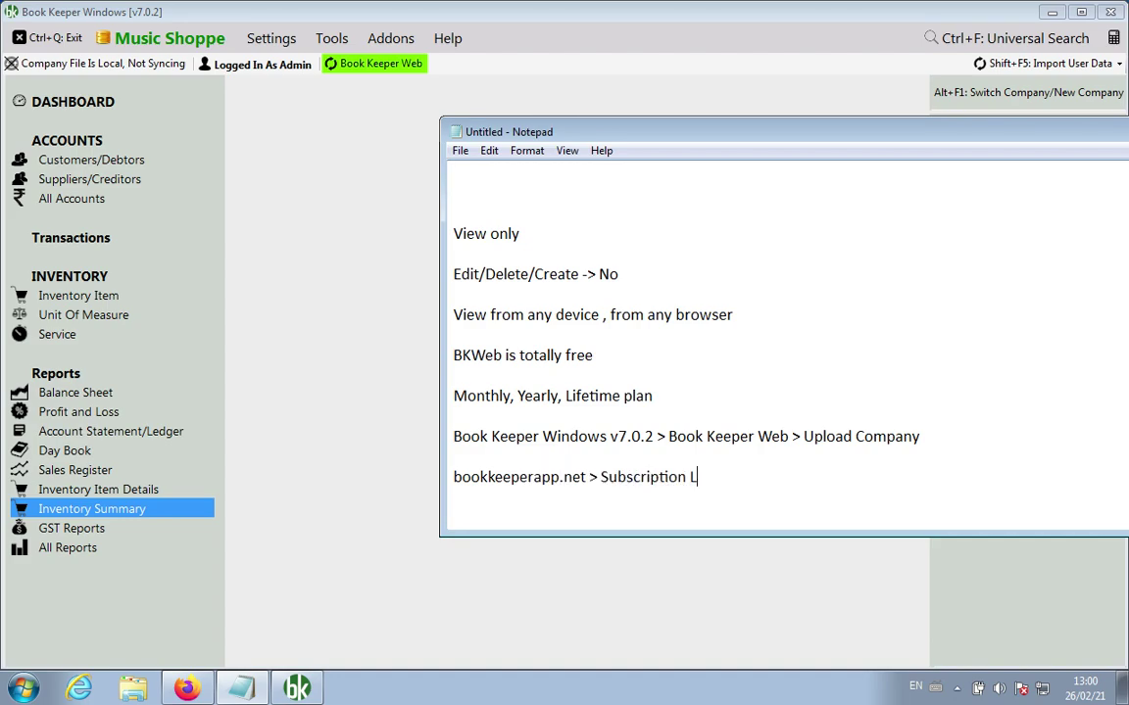
key("BackSpace")
key("BackSpace")
type("gin > My Company")
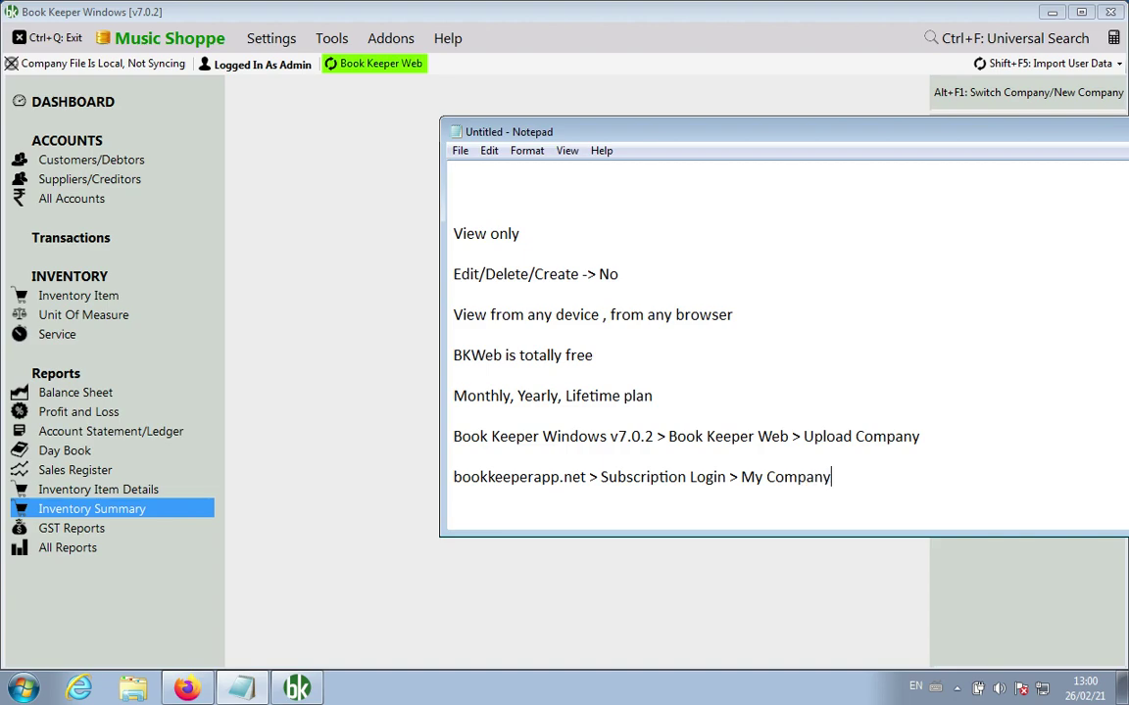
type(" > Book Keeper Web")
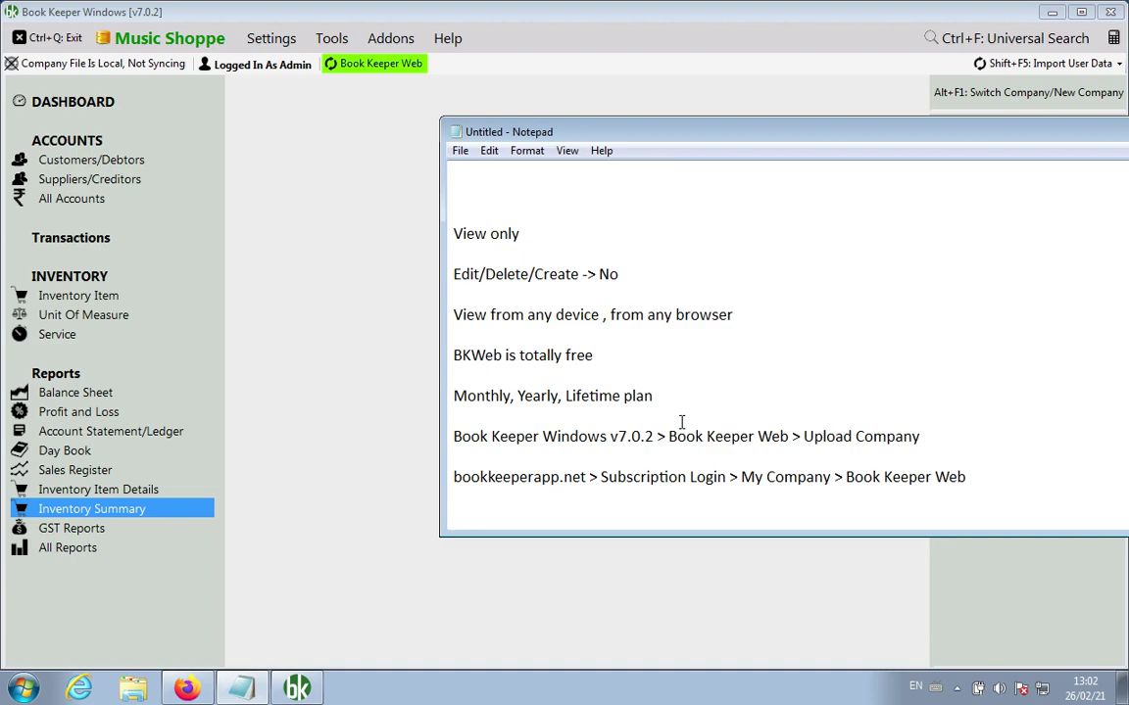
key("Return")
key("Return")
key("Return")
key("Return")
key("Return")
key("Return")
key("Return")
key("Return")
key("Return")
key("Return")
key("Return")
key("Return")
key("Return")
key("Return")
key("Return")
key("Return")
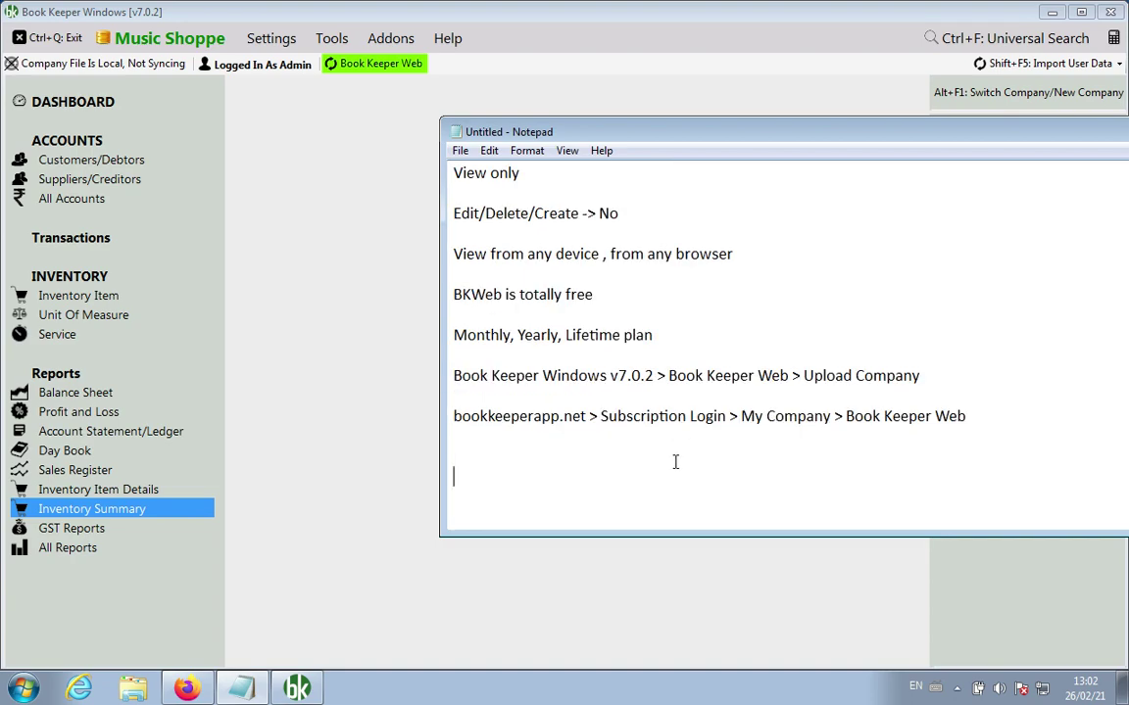
Step: Undo the Book Keeper Web notes and bring Book Keeper Windows back in front of Notepad
type("2. New – Auto Import of Users Vouchers 3. New – New section of Uncertain Transactions in GSTR1 report 4. New – Import other account from excel 5. New – Reconciliation for GSTR2 and GSTR2A 6. New – Mandatory UQC while creating Unit Of Measure for GST Company 7. New – Link to validate company GSTIN while creating company")
key("Up")
key("Up")
key("Up")
key("Up")
key("Return")
key("Return")
key("Return")
key("Return")
key("Return")
key("Return")
key("Return")
key("Return")
key("Return")
key("Return")
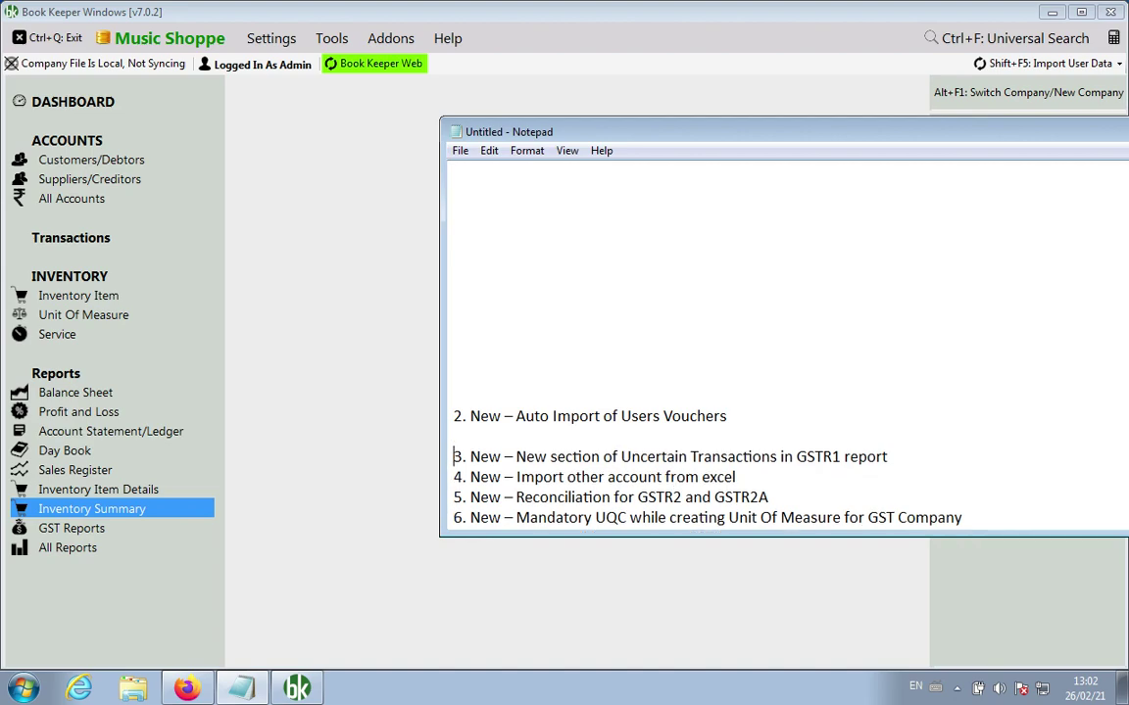
key("Return")
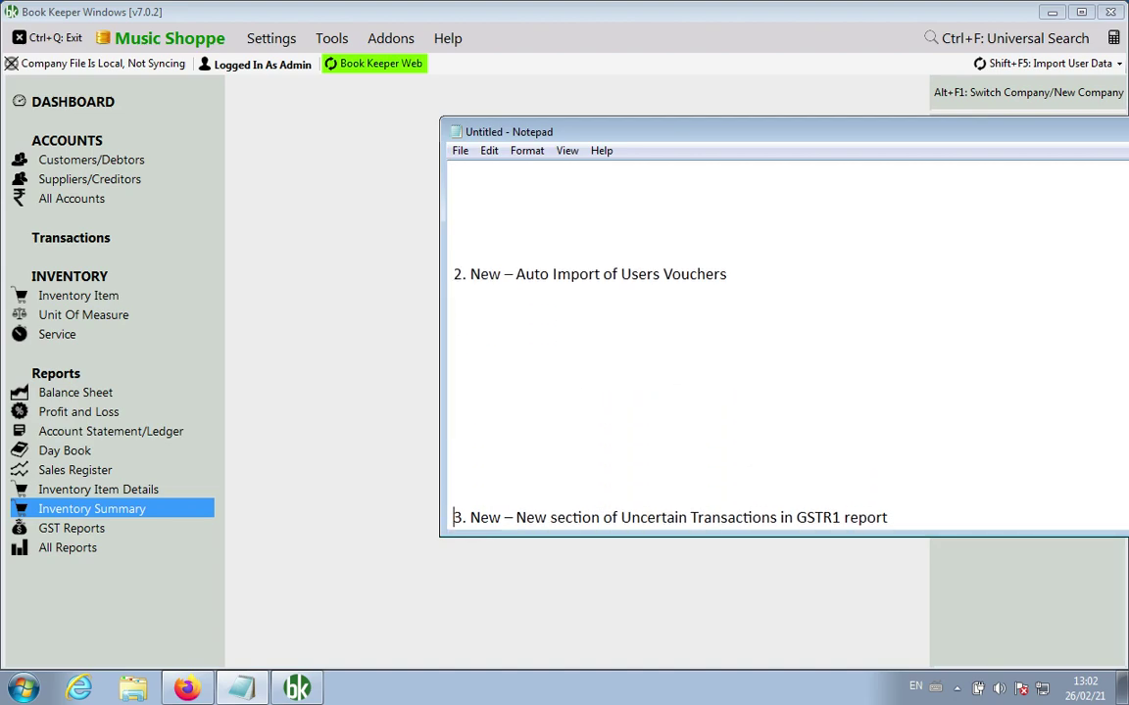
left_click(753, 237)
key("Up")
key("Up")
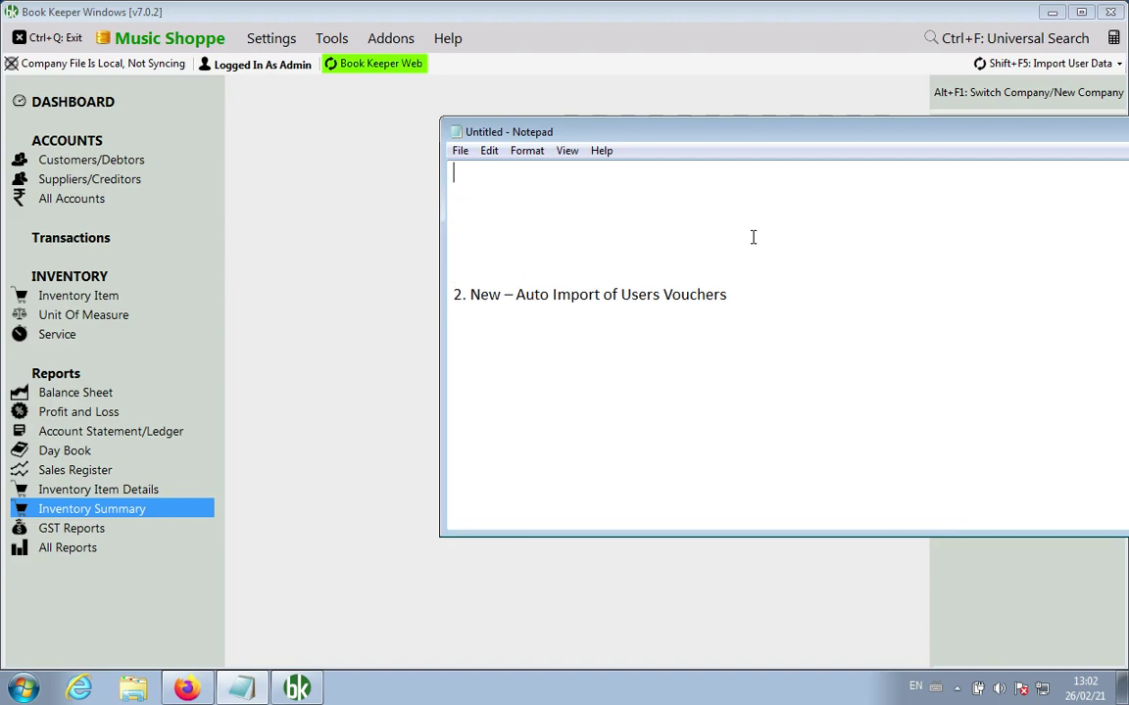
left_click(298, 308)
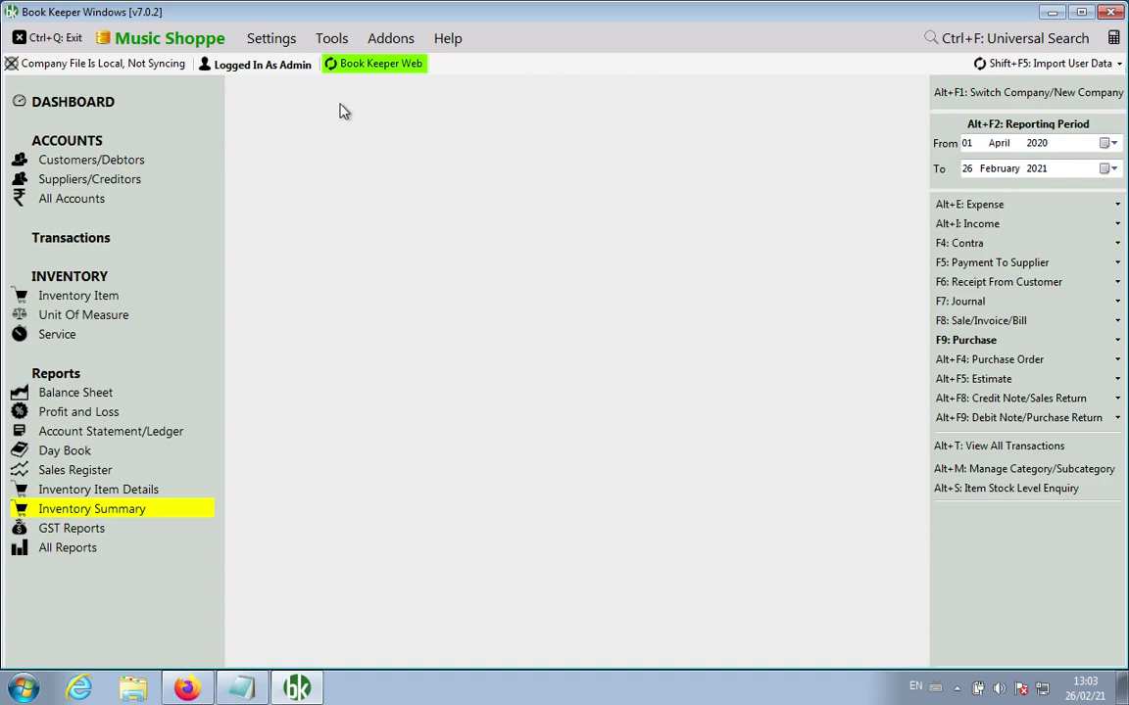
Step: Start the automatic import of users' vouchers, then stop it
left_click(1058, 63)
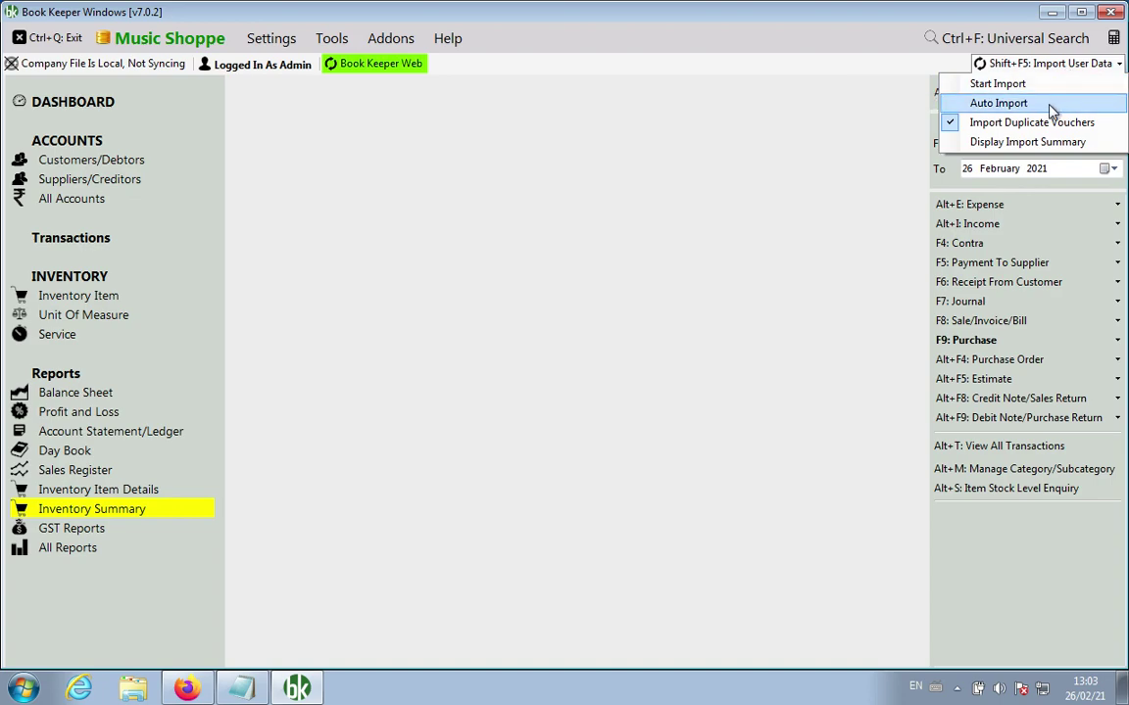
left_click(984, 103)
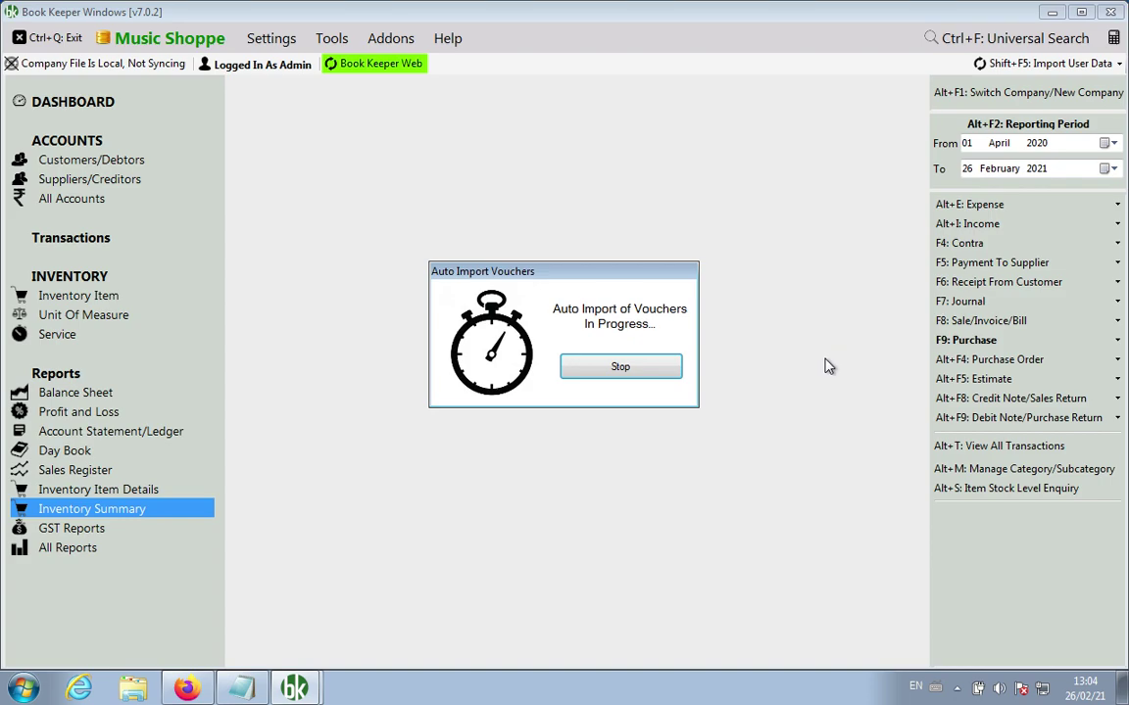
left_click(642, 367)
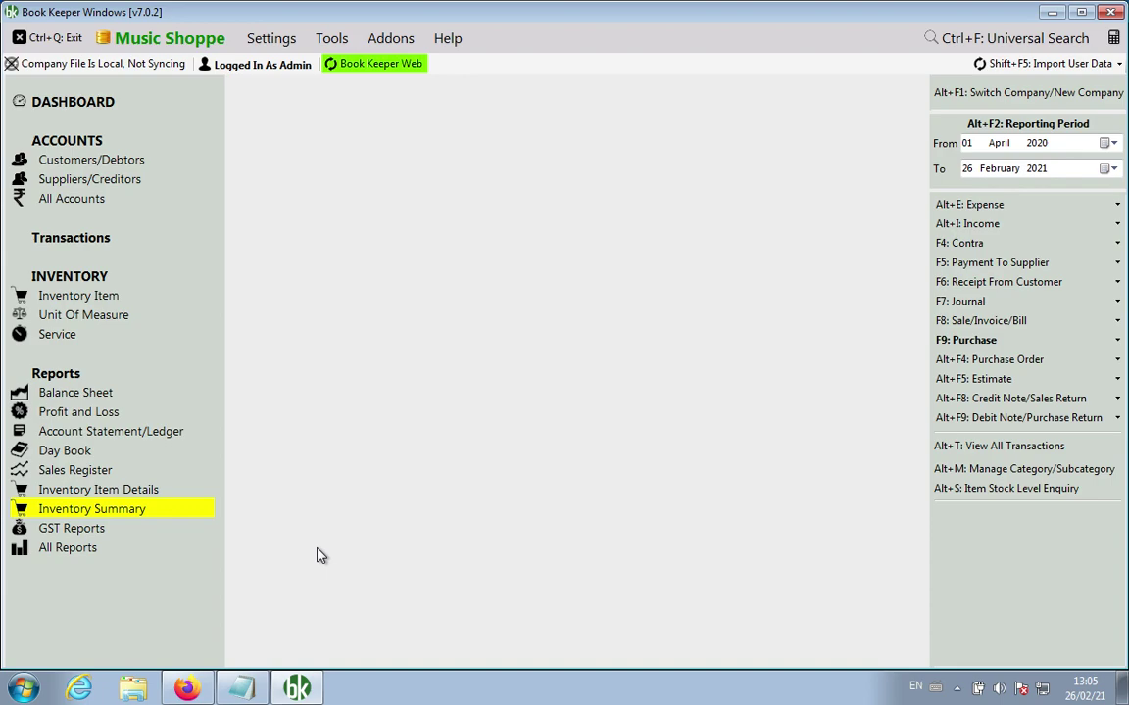
Step: Paste item 3, Uncertain Transactions in GSTR1 report, into the Notepad list and space it out
left_click(243, 686)
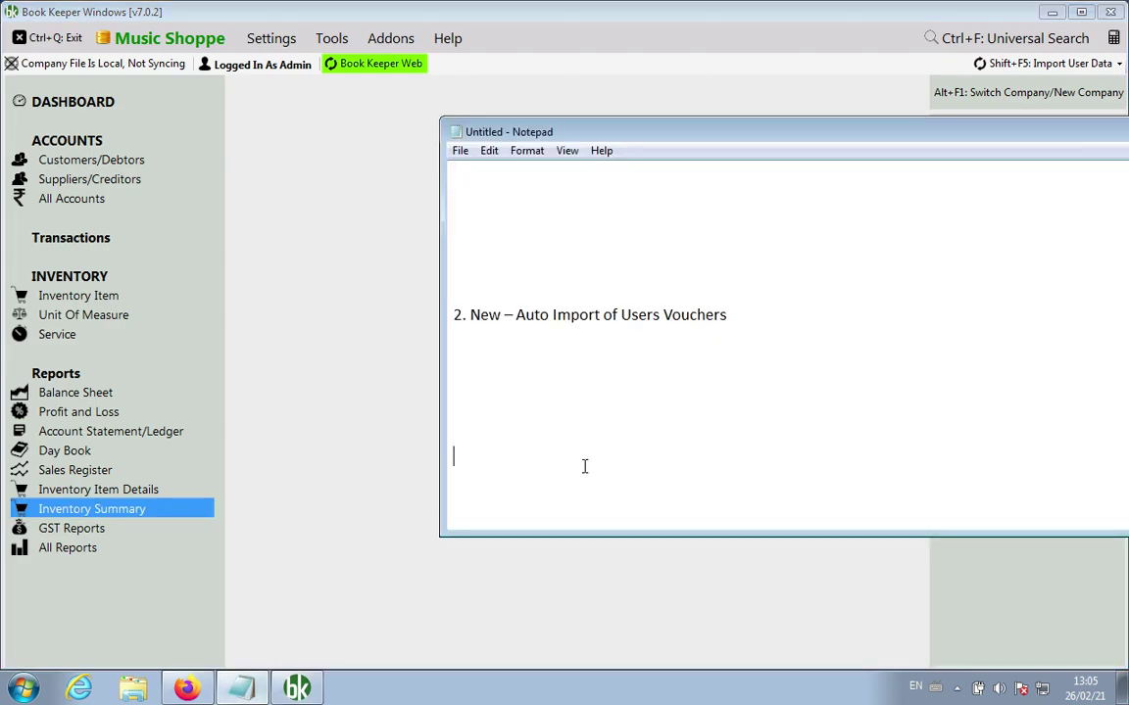
key("Return")
type("3. New – New section of Uncertain Transactions in GSTR1 report")
scroll(584, 466, "down", 1)
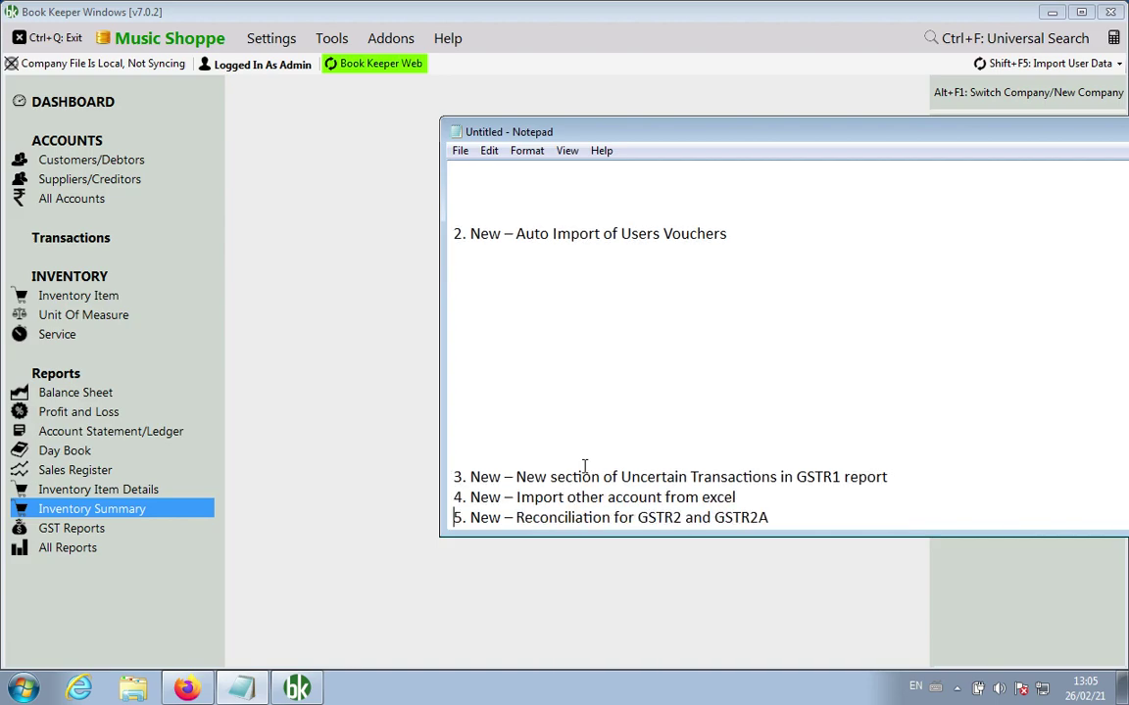
key("Down")
key("Return")
key("Return")
key("Return")
left_click(585, 467)
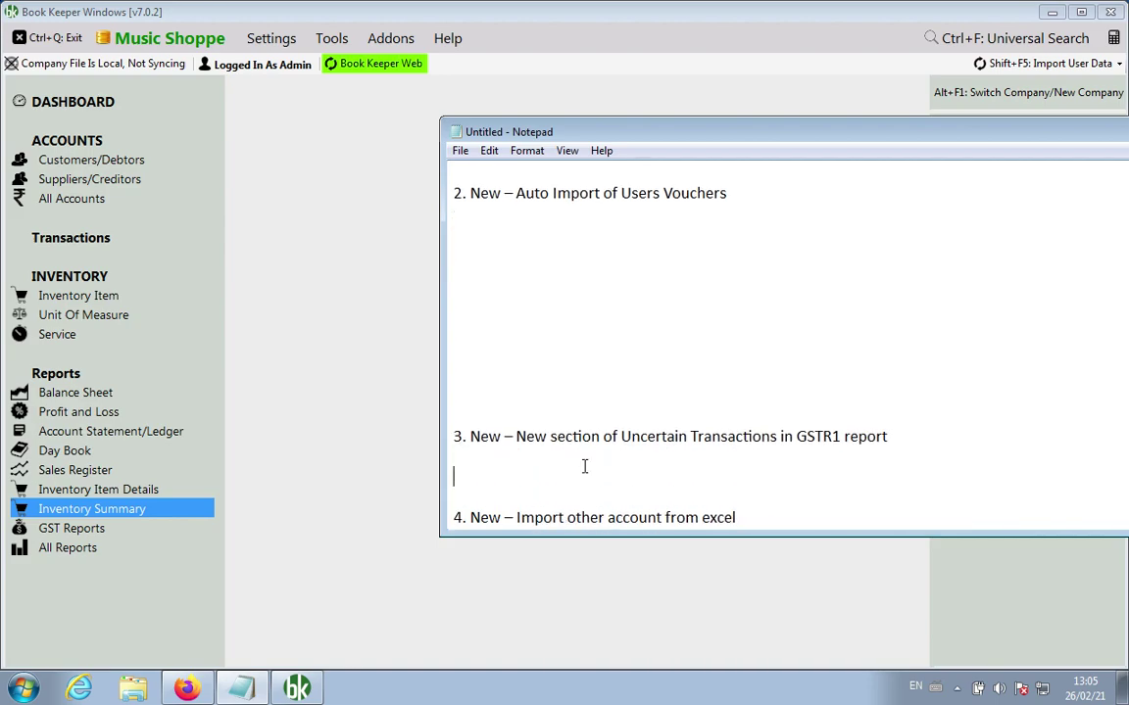
key("Return")
key("Return")
key("Return")
key("Return")
key("Return")
key("Return")
key("Return")
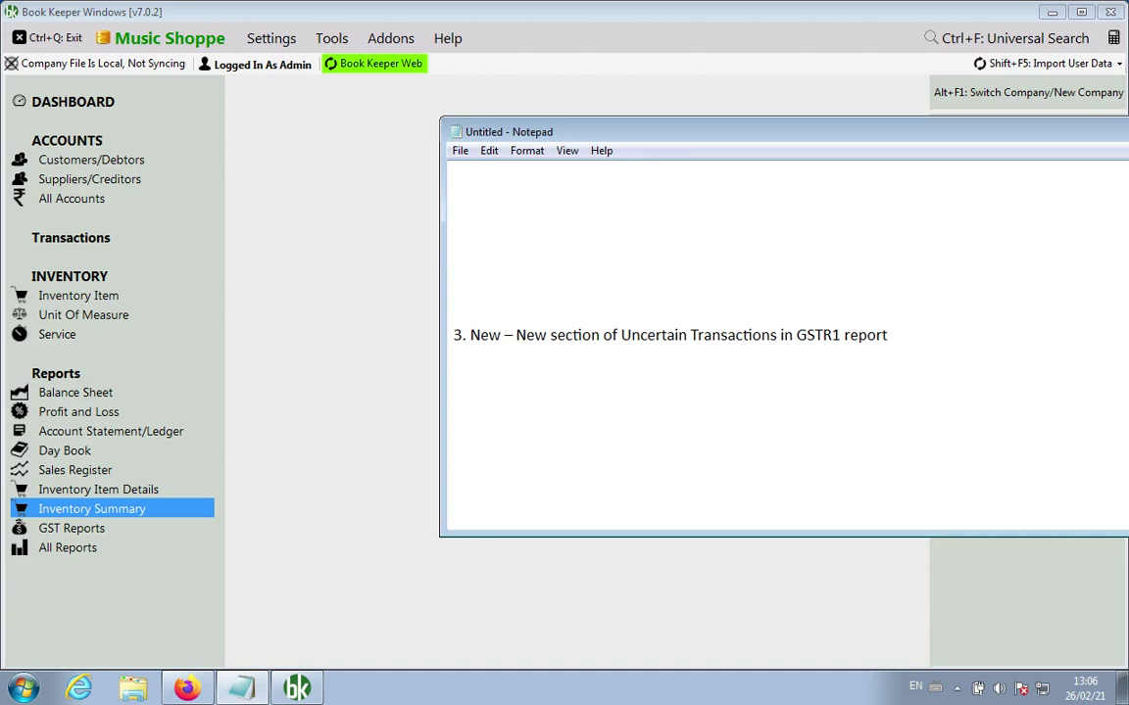
left_click(283, 299)
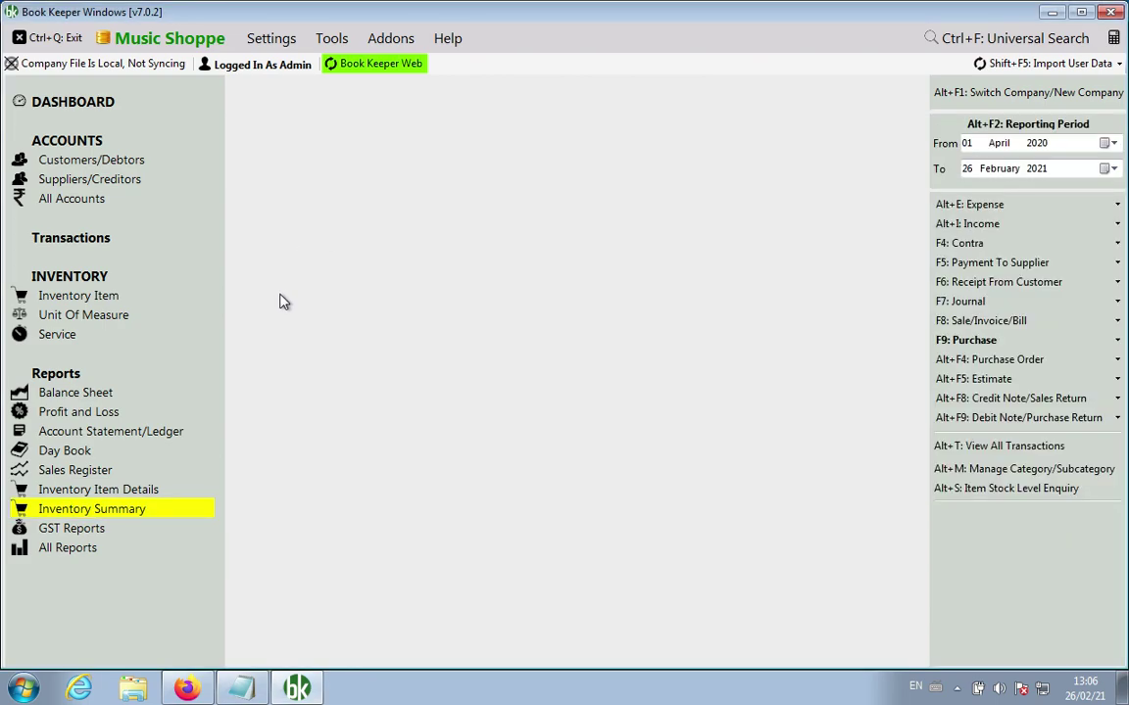
Step: Open the GSTR-1 report and point out its Uncertain Transactions section
left_click(78, 532)
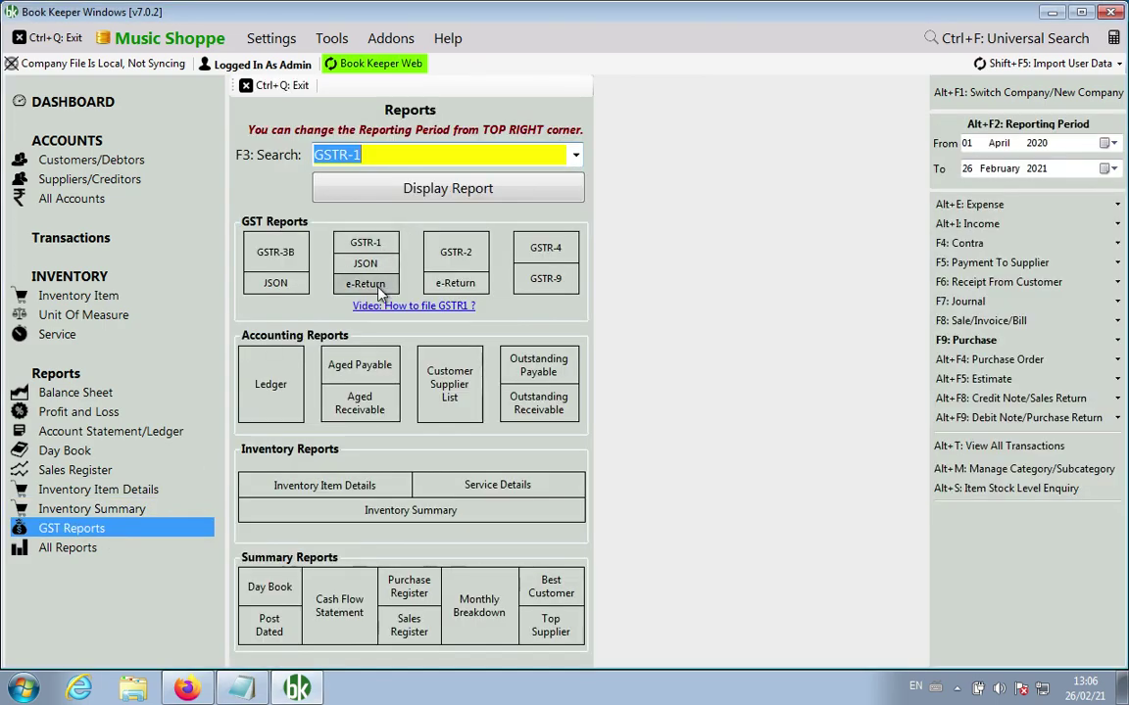
left_click(345, 243)
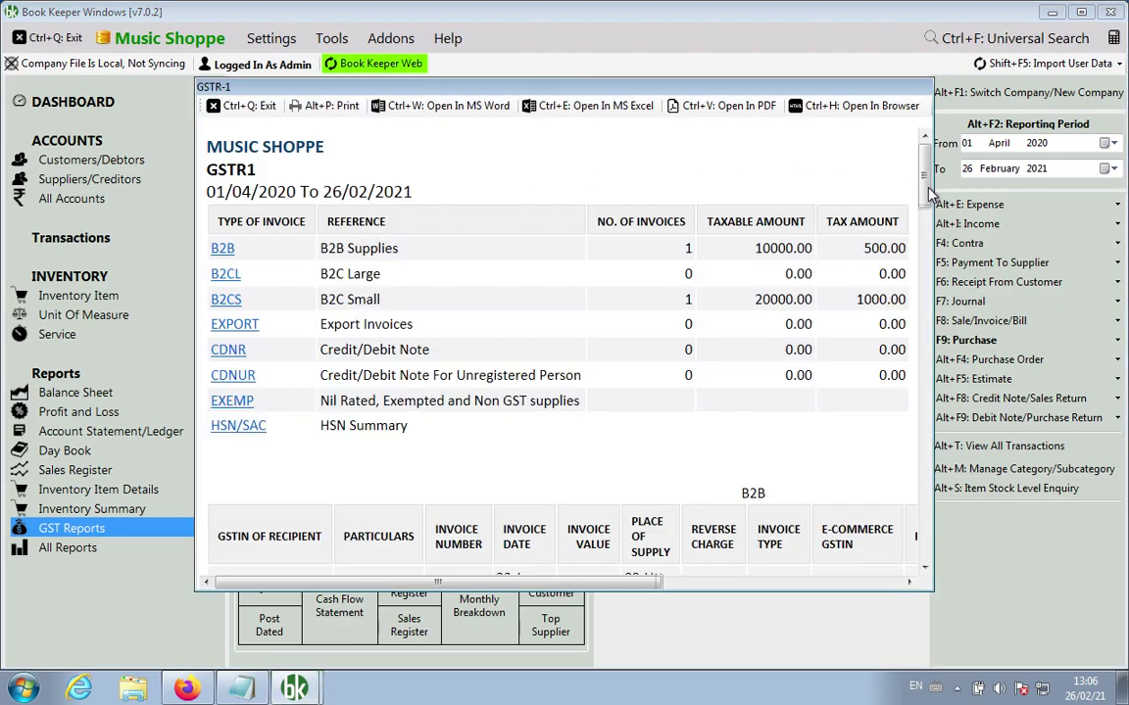
left_click_drag(927, 194, 919, 576)
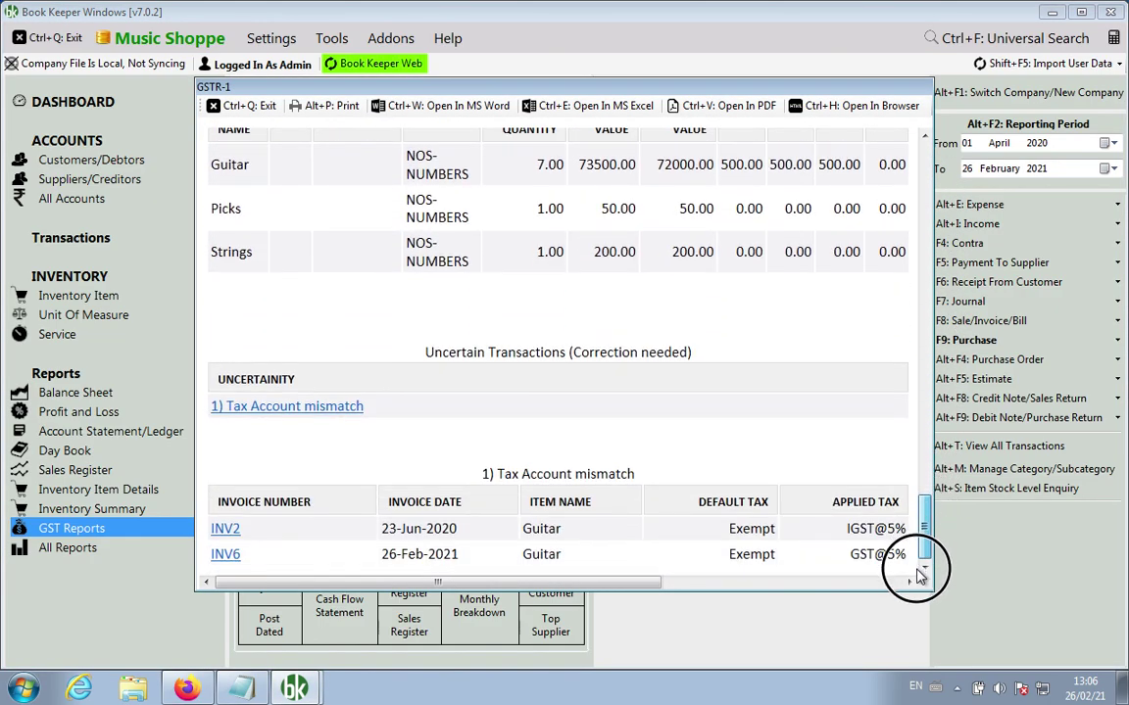
left_click_drag(425, 352, 666, 351)
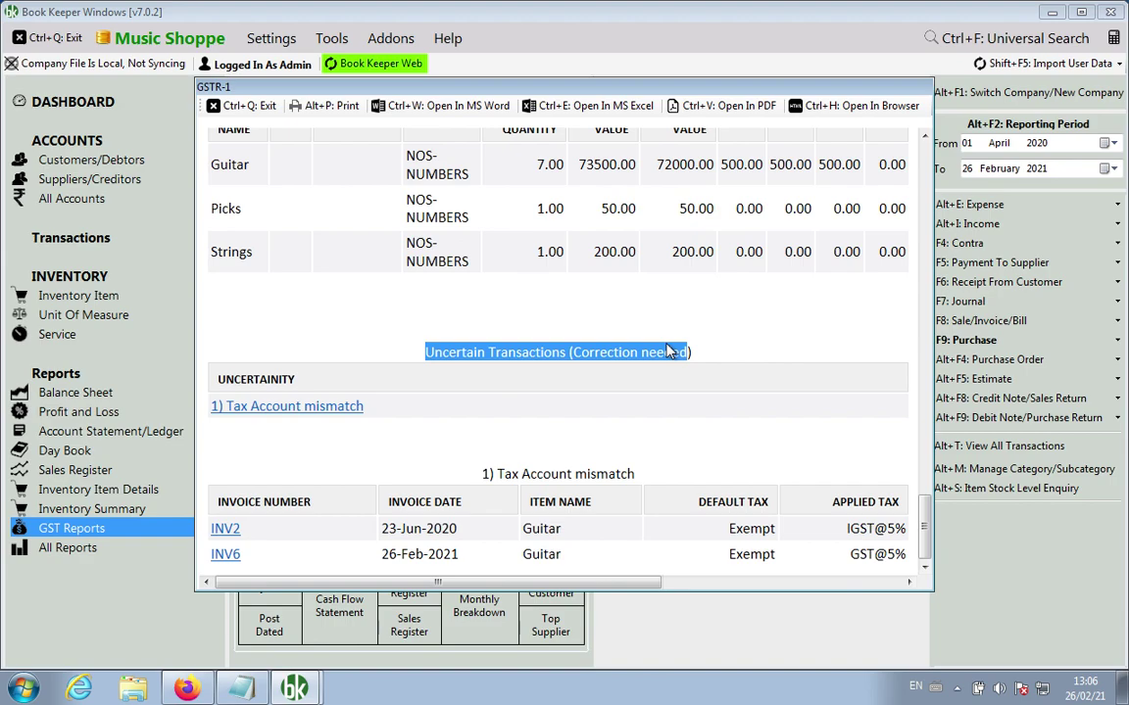
left_click(926, 529)
left_click(754, 532)
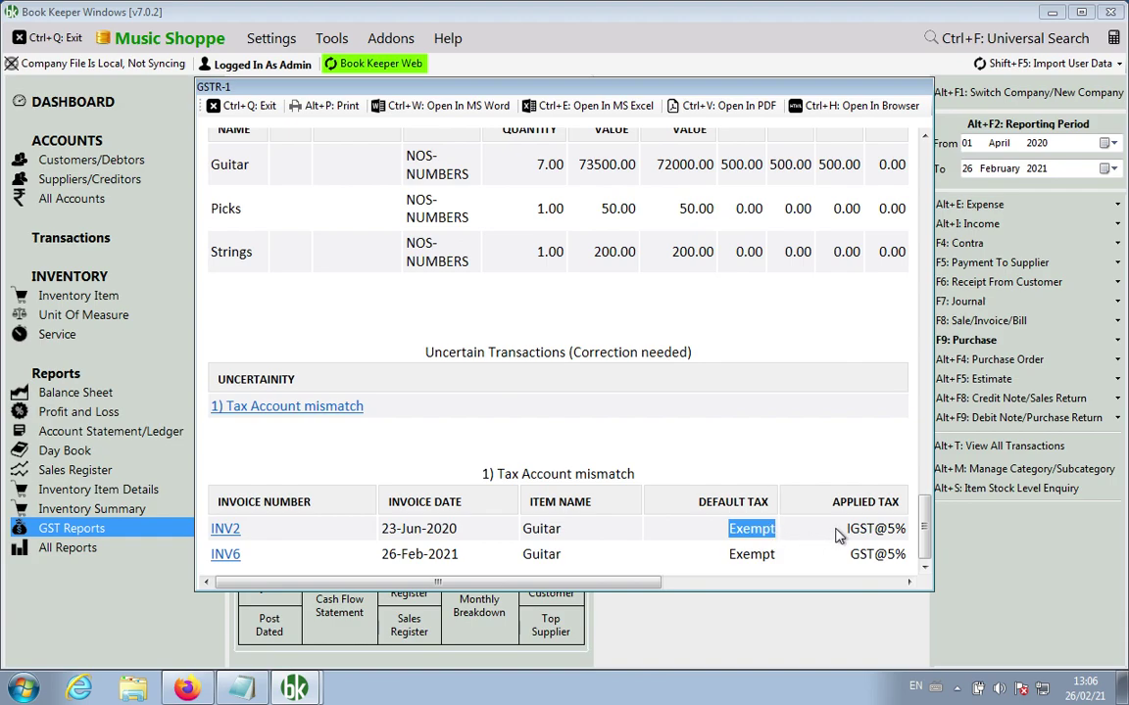
Step: Mark INV2's IGST@5% and INV6's Exempt default versus GST@5% applied tax
left_click_drag(847, 534, 896, 535)
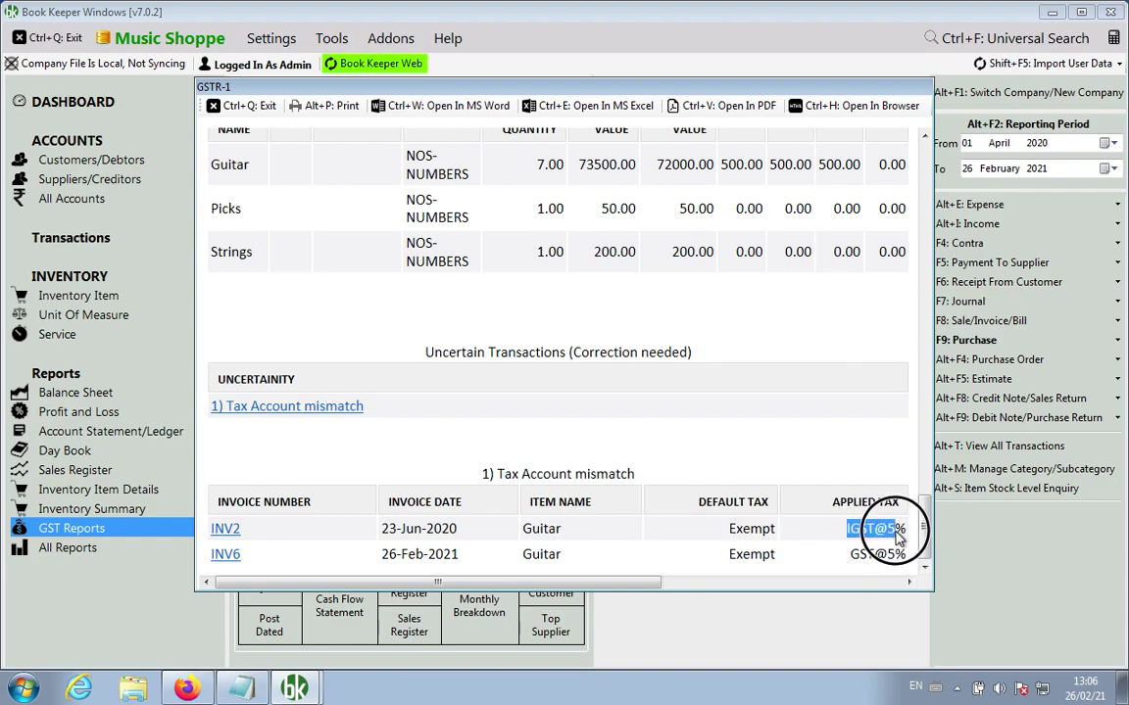
double_click(760, 554)
left_click_drag(849, 555, 905, 560)
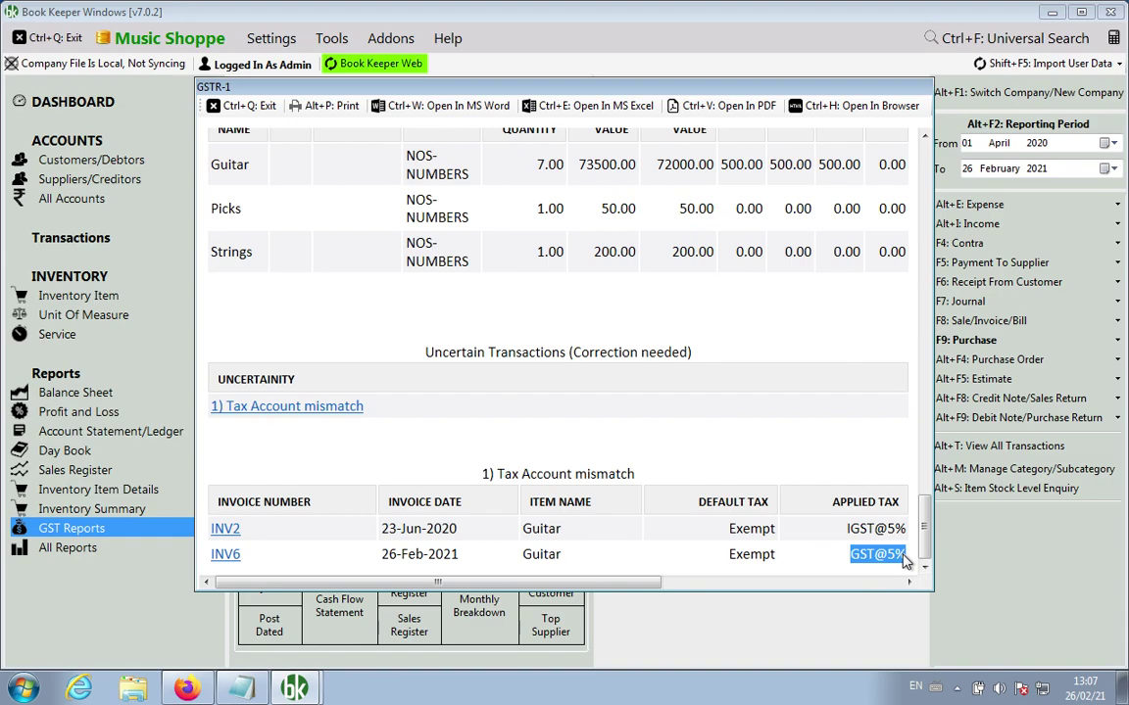
Step: Close GSTR-1, paste items 4–8 into Notepad, and set item 4 apart with blank lines
left_click(232, 105)
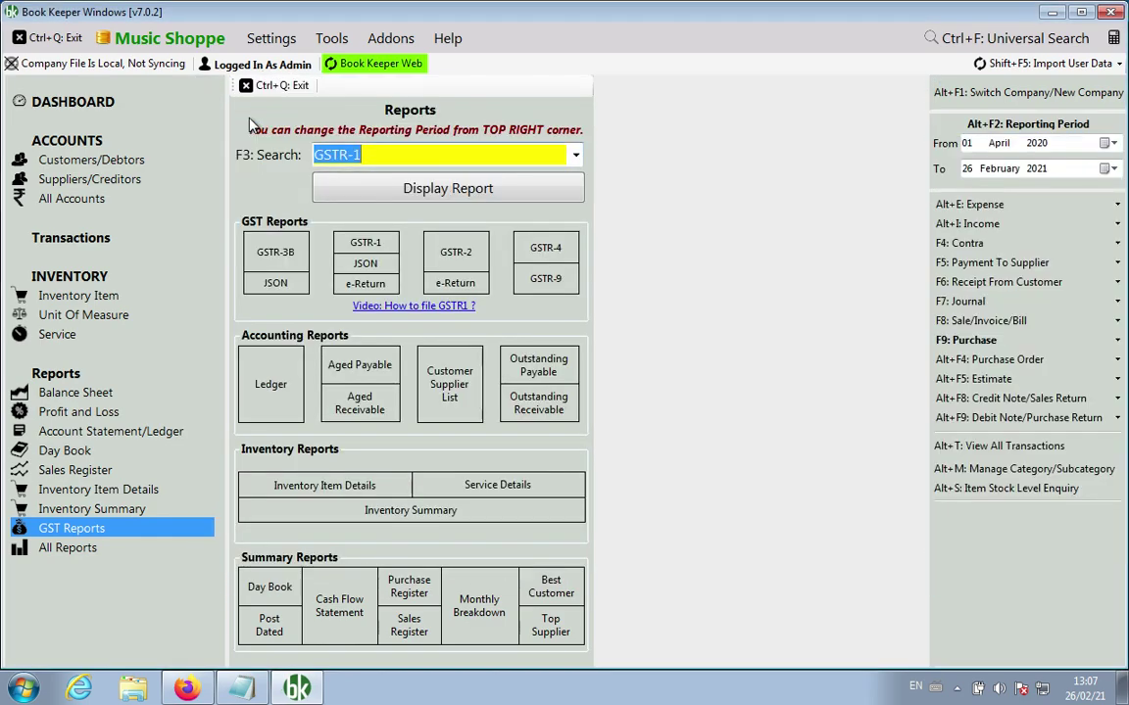
left_click(241, 689)
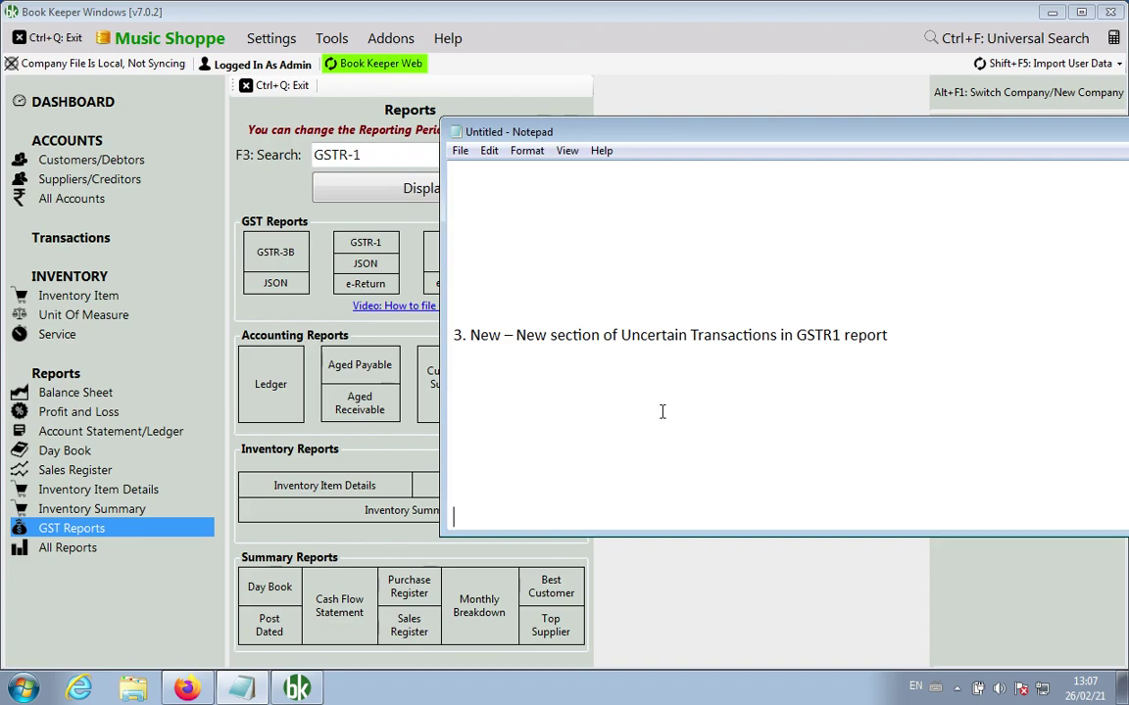
type("4. New – Import other account from excel 5. New – Reconciliation for GSTR2 and GSTR2A 6. New – Mandatory UQC while creating Unit Of Measure for GST Company 7. New – Link to validate company GSTIN while creating company 8. New – Active Item Filter in Item Summary Report")
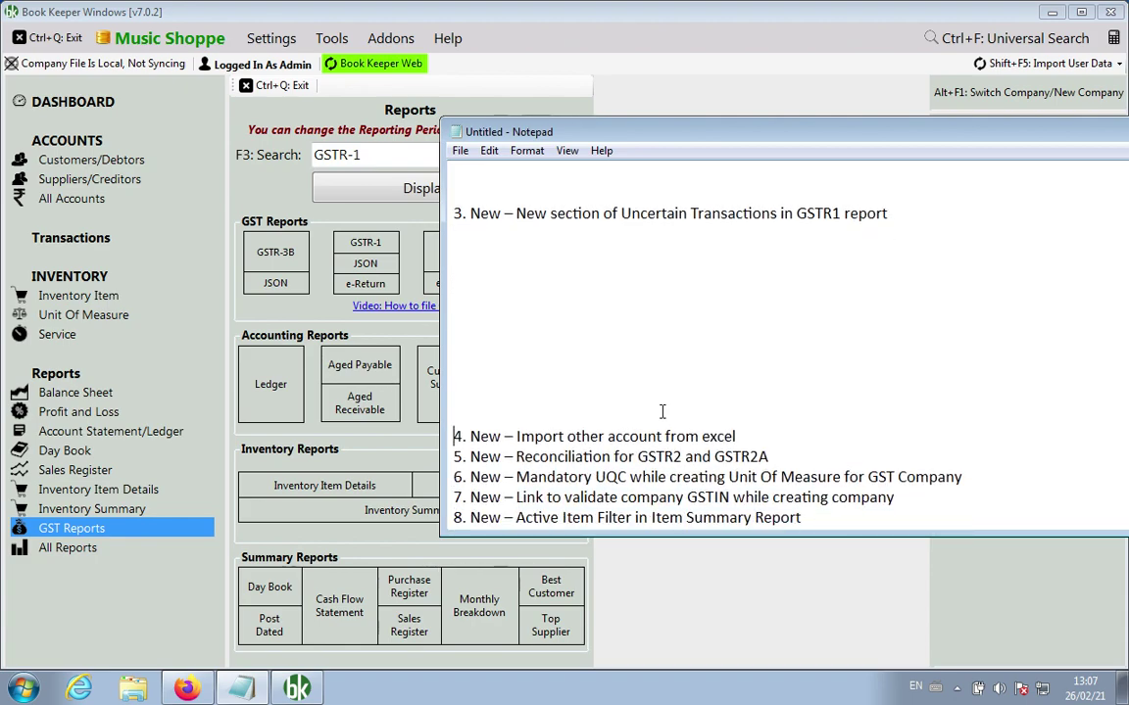
key("Down")
key("Return")
key("Return")
key("Return")
key("Return")
key("Return")
key("Return")
key("Return")
key("Up")
key("Up")
key("Up")
key("Up")
key("Return")
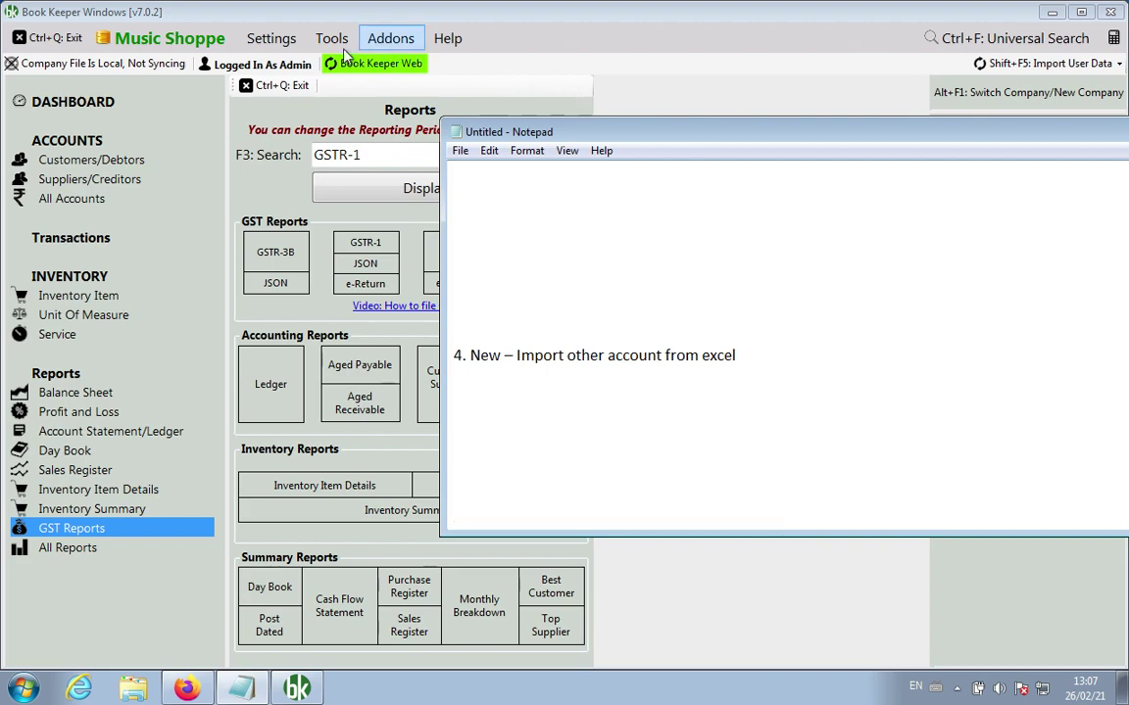
left_click(286, 51)
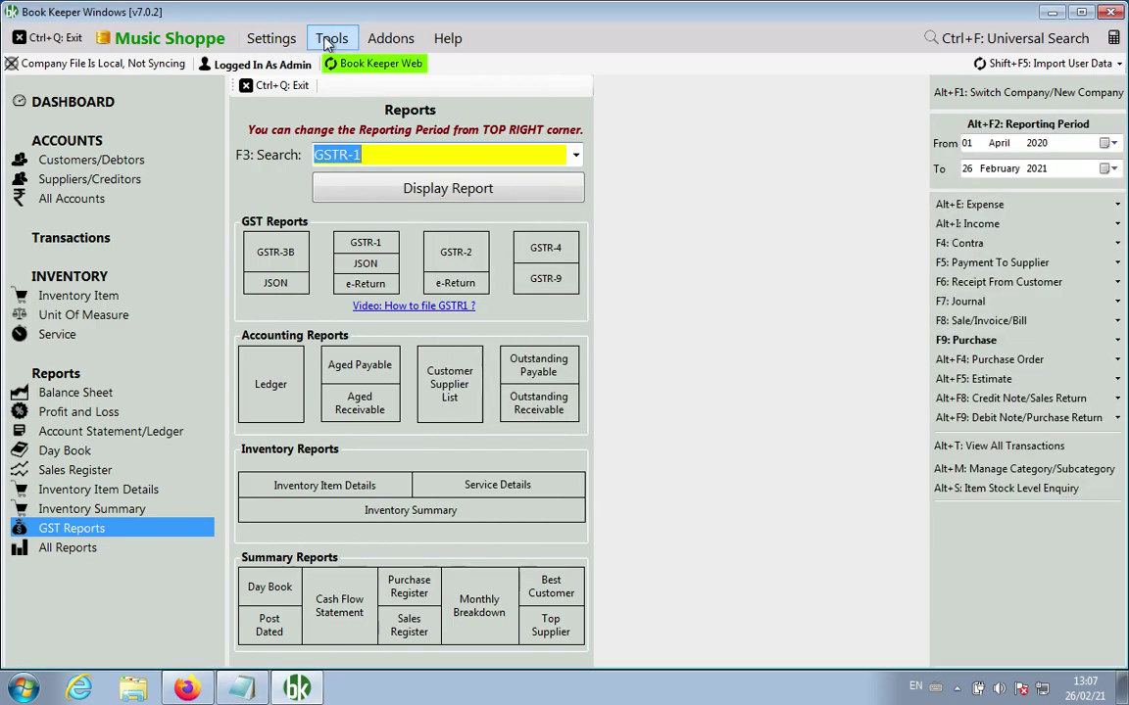
left_click(331, 39)
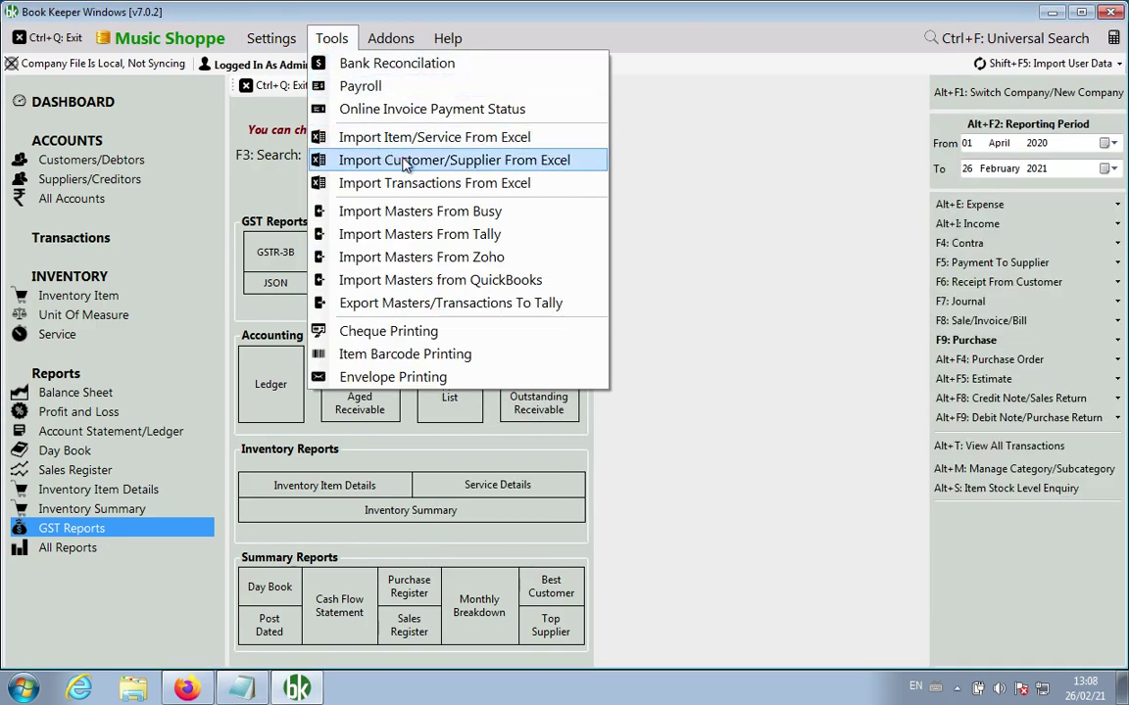
left_click(375, 159)
left_click(546, 188)
left_click(547, 193)
left_click(547, 193)
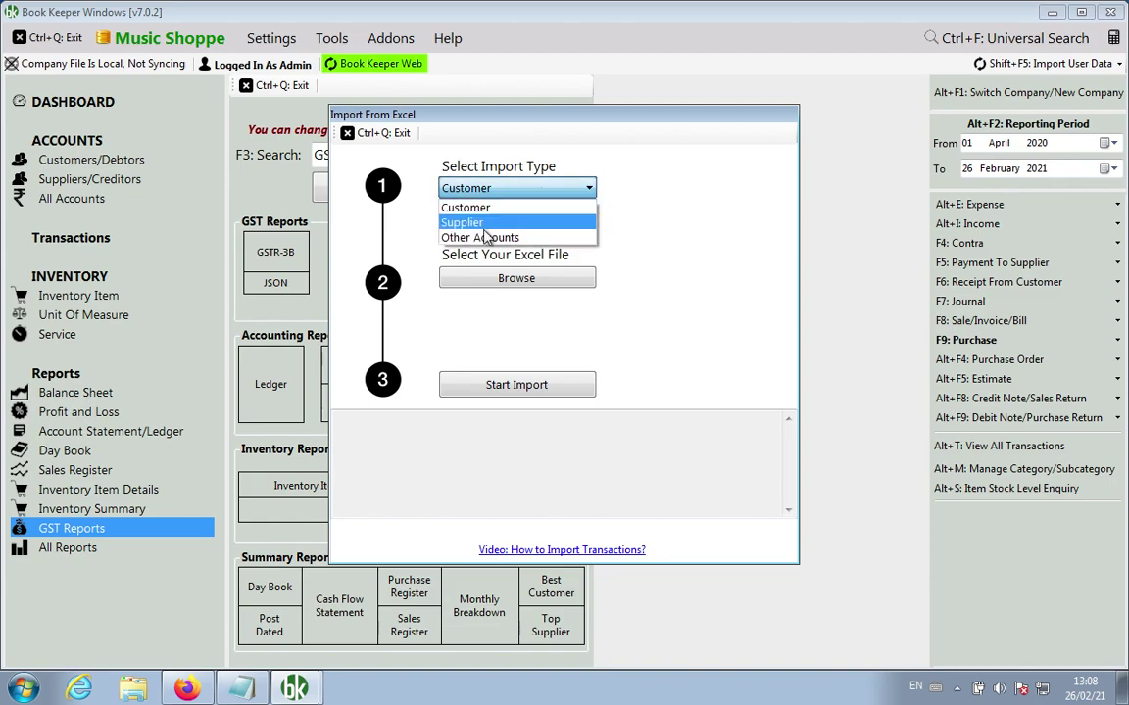
left_click(632, 247)
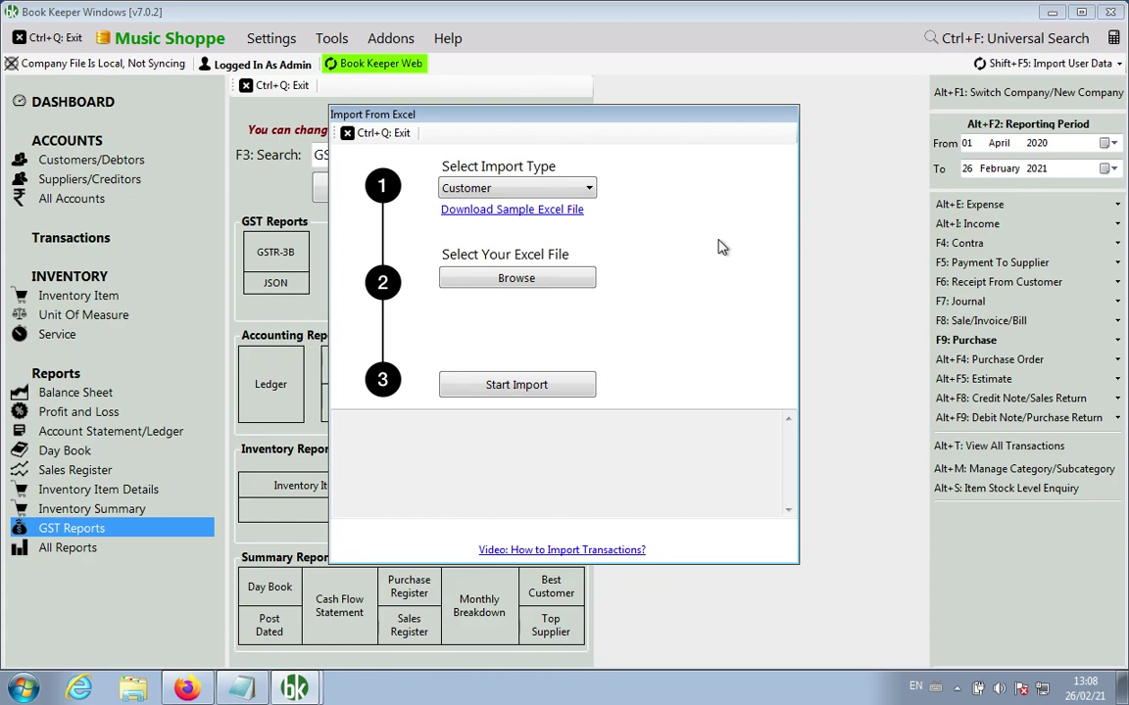
left_click(345, 134)
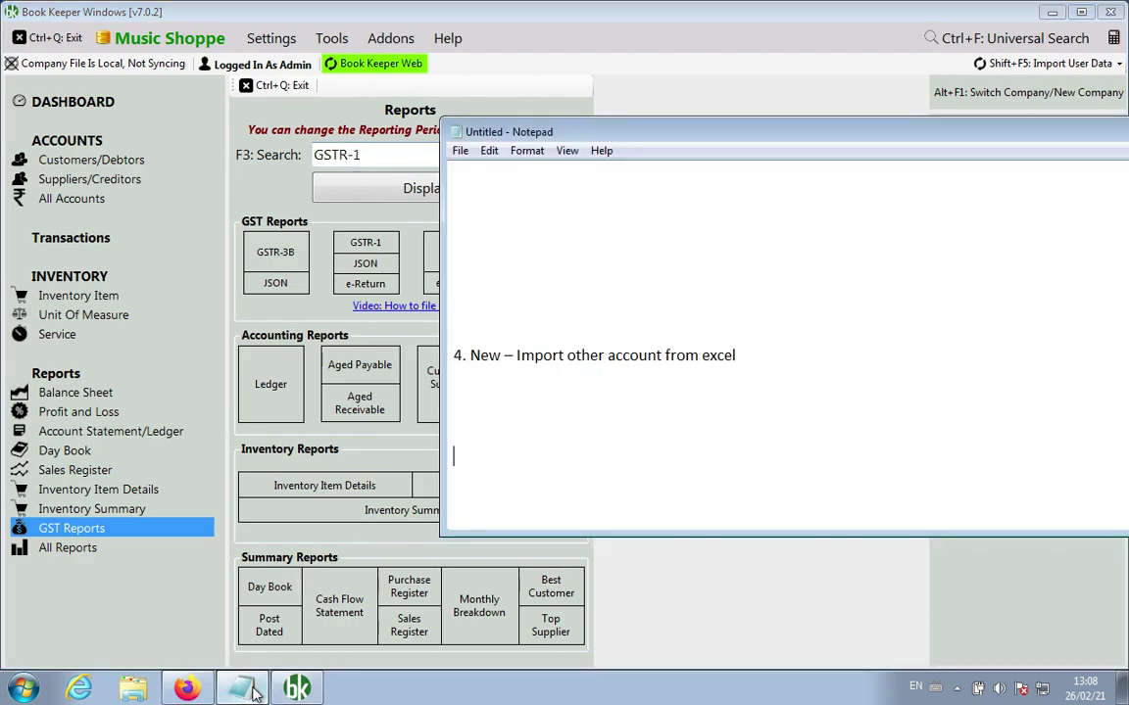
Step: Paste feature items 5 and 6 below item 4 in the Notepad list
left_click(241, 689)
left_click(695, 450)
key("Return")
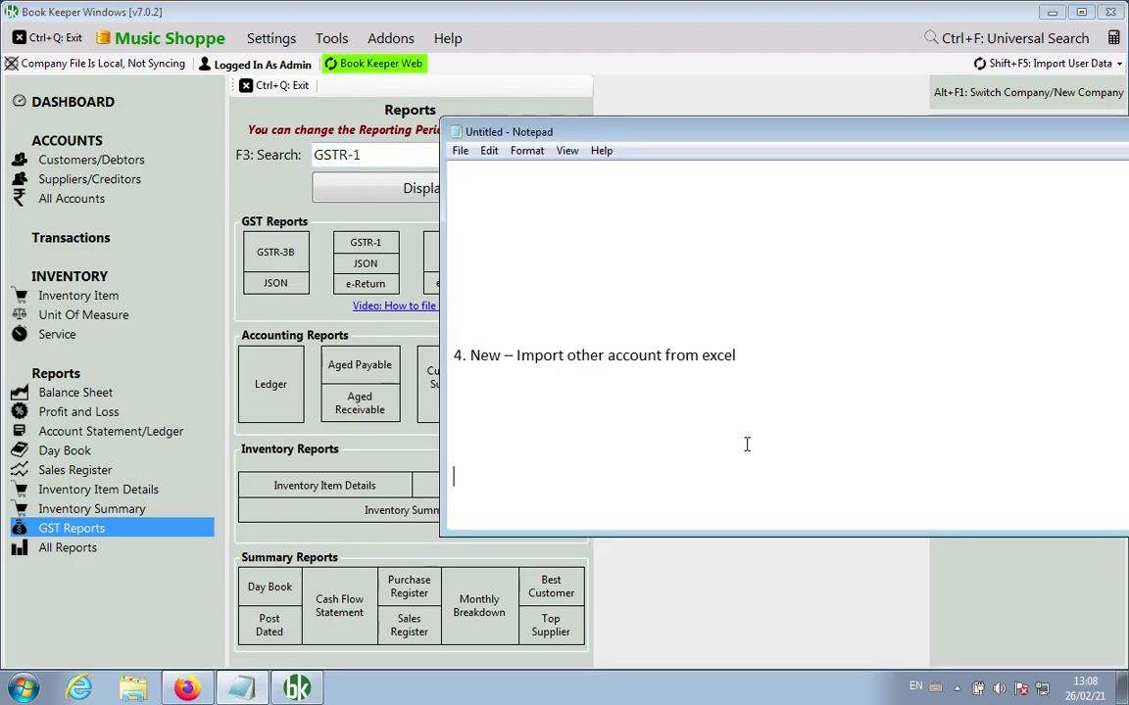
type("5. New – Reconciliation for GSTR2 and GSTR2A   6. New – Mandatory UQC while creating Unit Of Measure for GST Company")
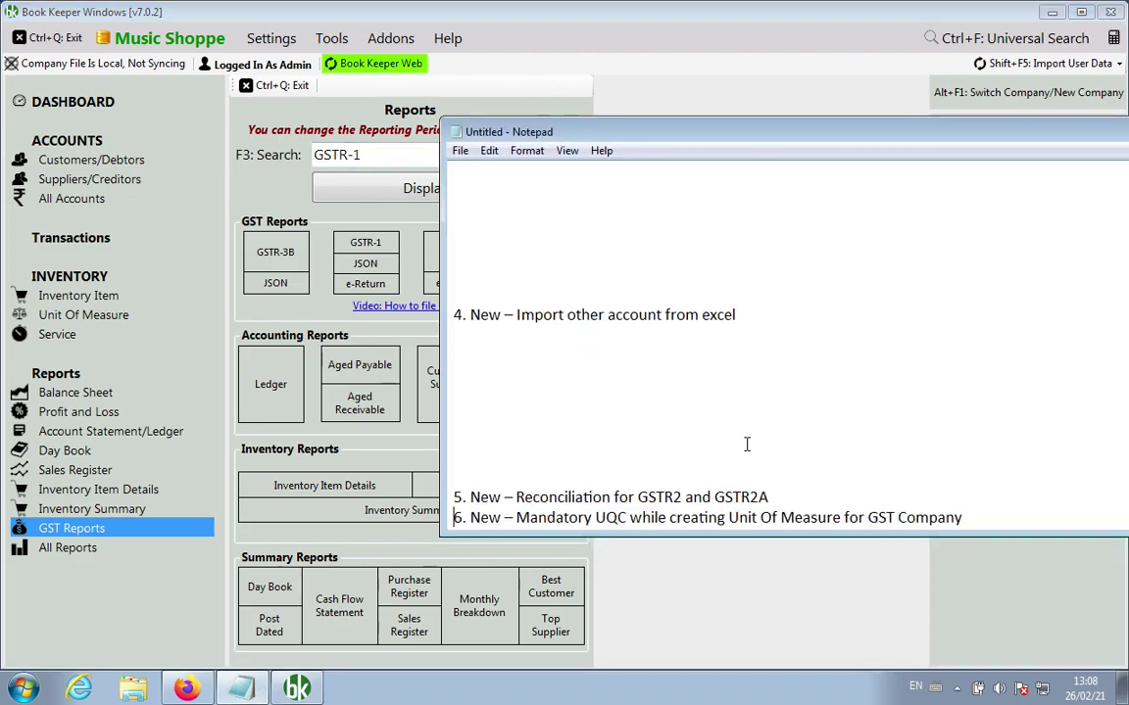
Step: Space out item 5, Reconciliation for GSTR2 and GSTR2A, with blank lines
scroll(783, 392, "down", 2)
key("Return")
key("Return")
key("Return")
key("Return")
key("Return")
key("Up")
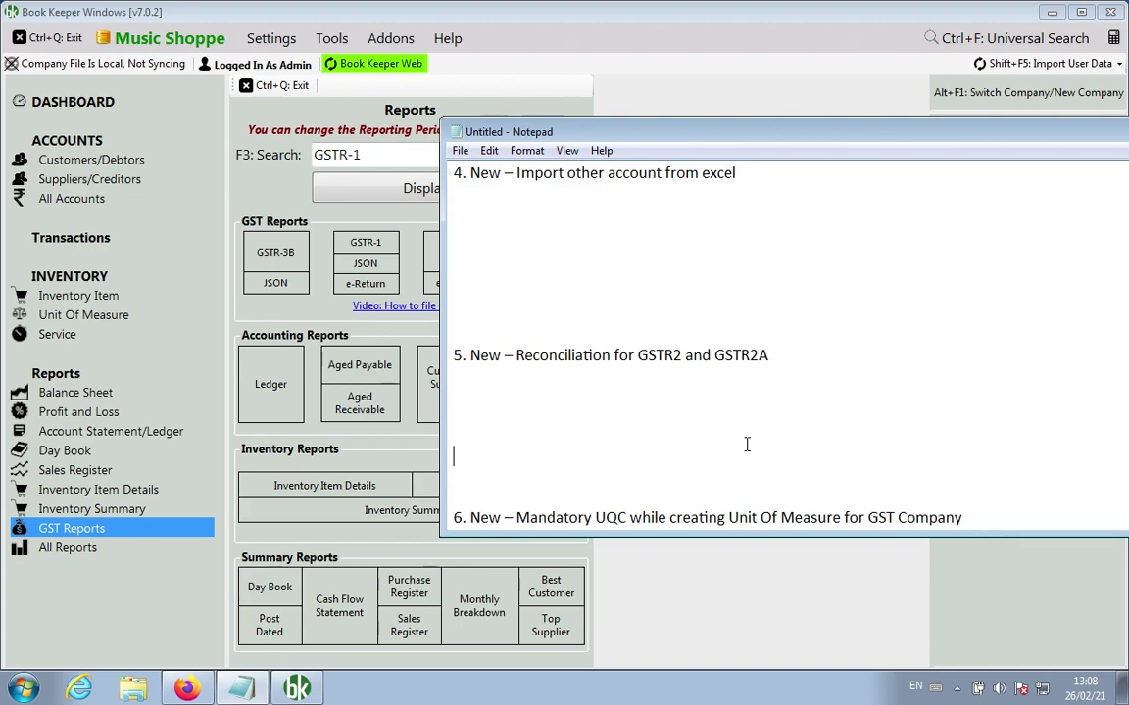
key("shift+Down")
key("shift+End")
key("Delete")
key("BackSpace")
key("BackSpace")
key("BackSpace")
key("Up")
key("Up")
key("Up")
key("Up")
key("Up")
key("Up")
key("Up")
key("Return")
key("Down")
key("Down")
key("Down")
key("Down")
key("Down")
key("Down")
key("Down")
key("Down")
key("Down")
key("Down")
key("Down")
key("Down")
key("Down")
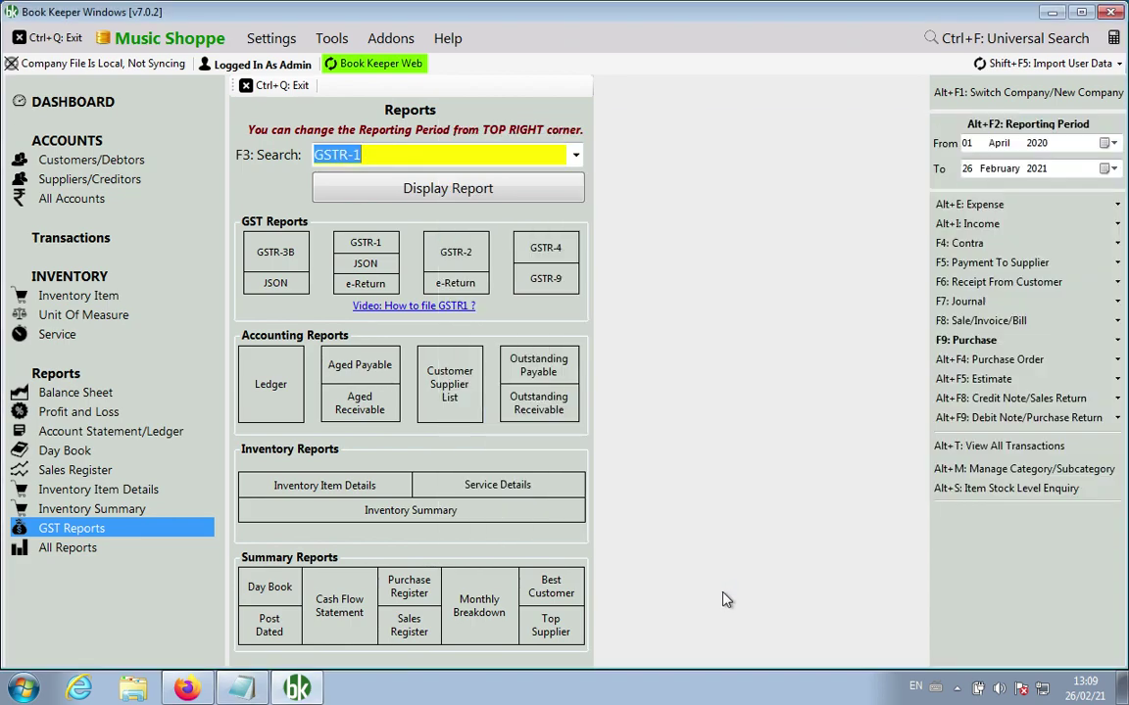
left_click(720, 597)
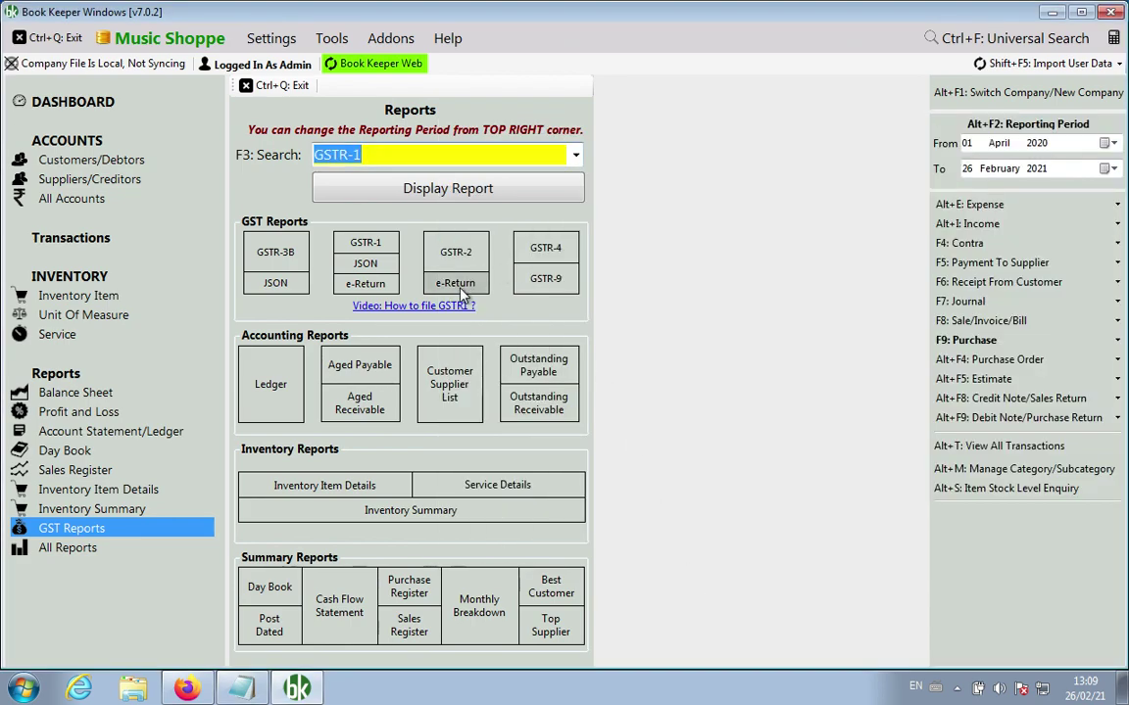
Step: Reconcile against the downloaded GSTR 2A file with matched data shown
left_click(457, 283)
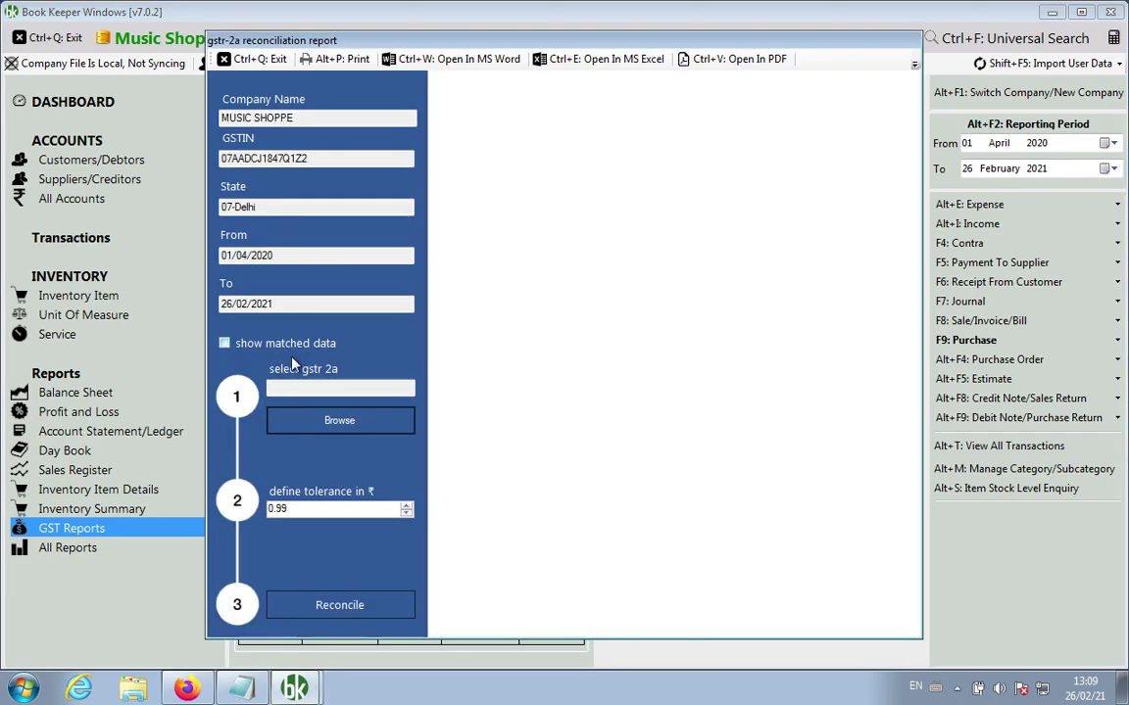
left_click(336, 423)
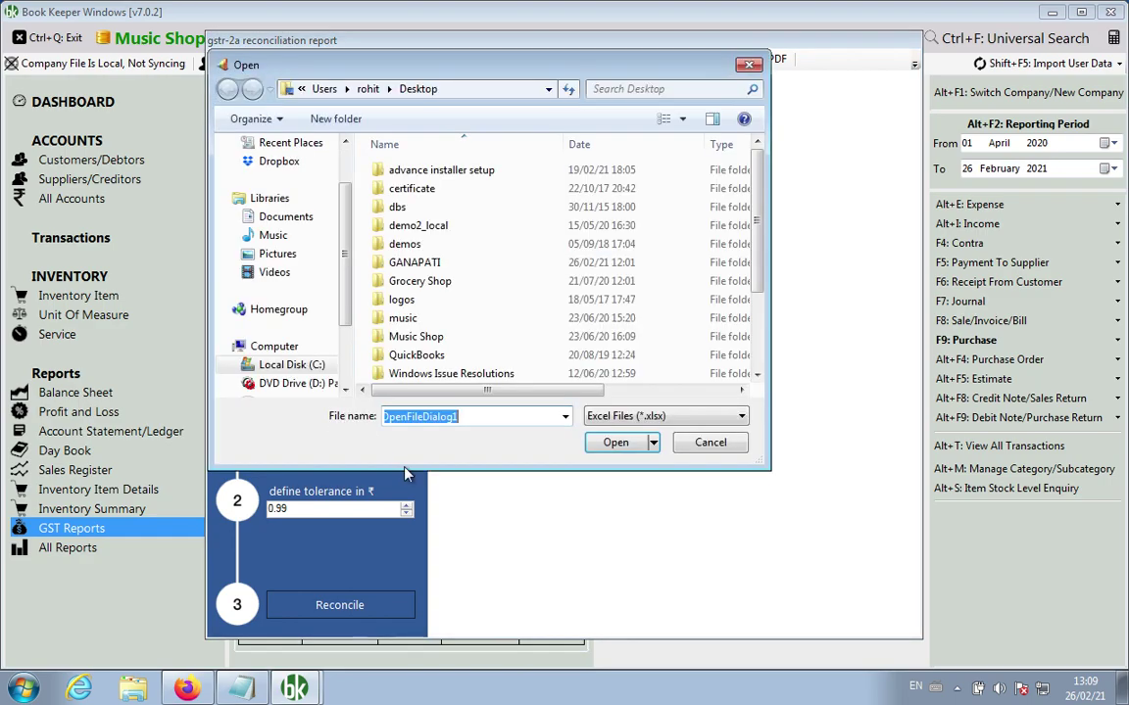
type("gst")
left_click(419, 434)
key("Return")
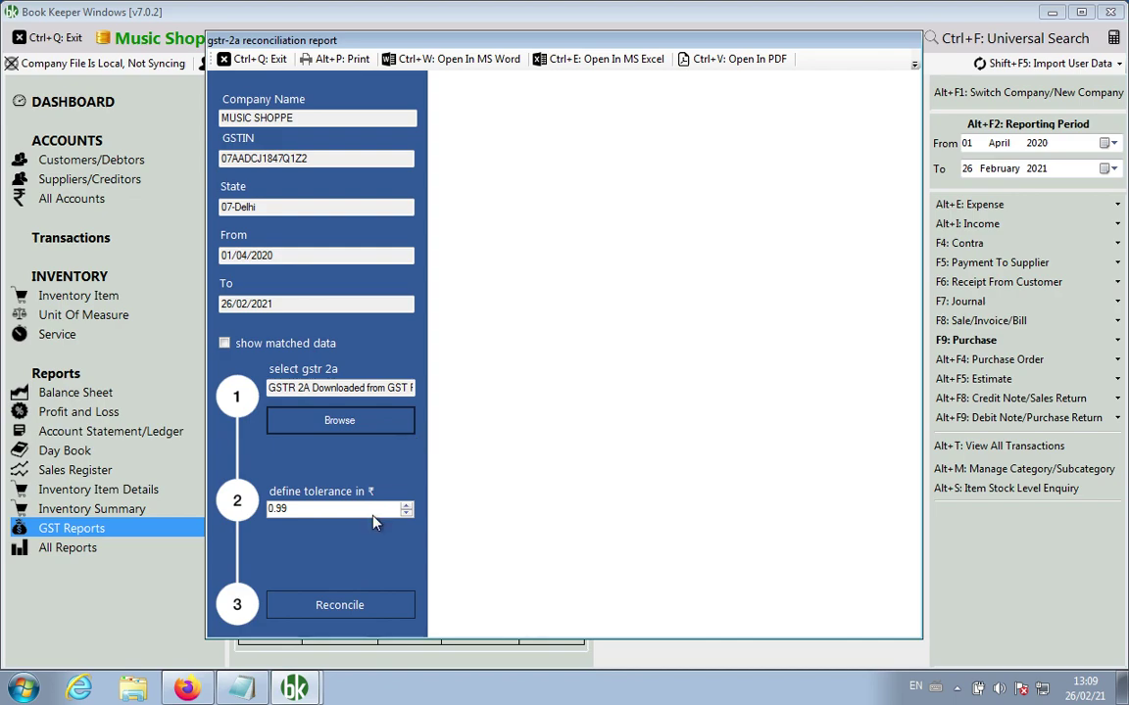
left_click(324, 344)
left_click(355, 605)
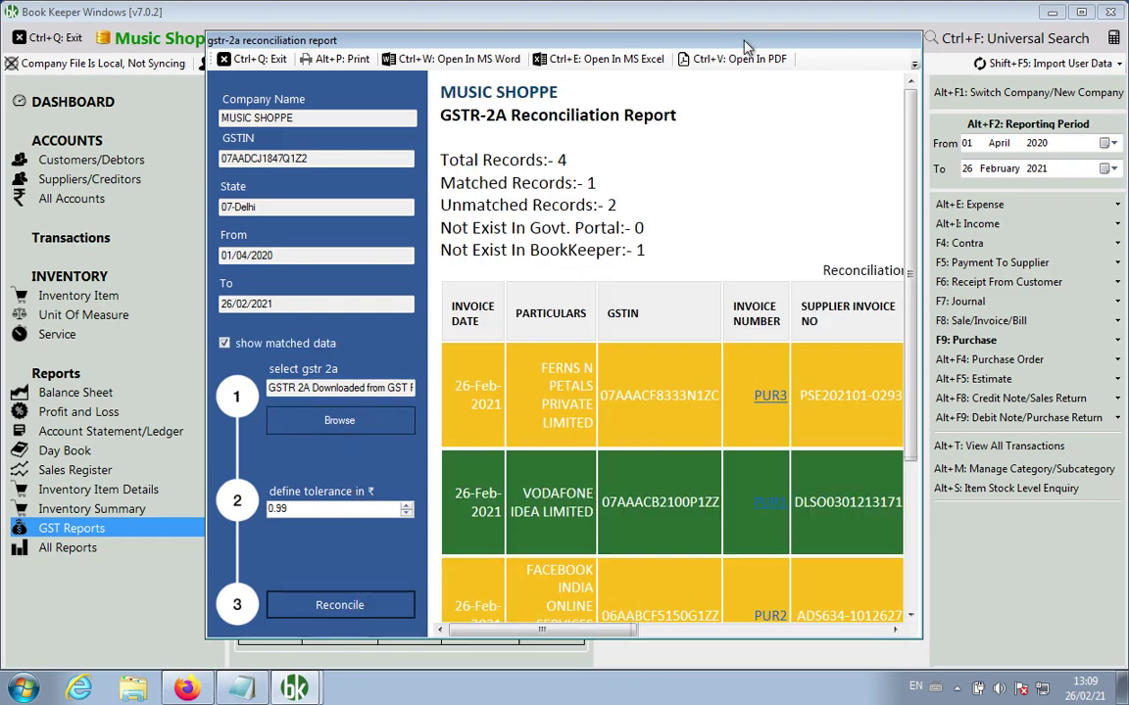
Step: Maximize the GSTR-2A Reconciliation Report and review its matched and unmatched records
double_click(745, 43)
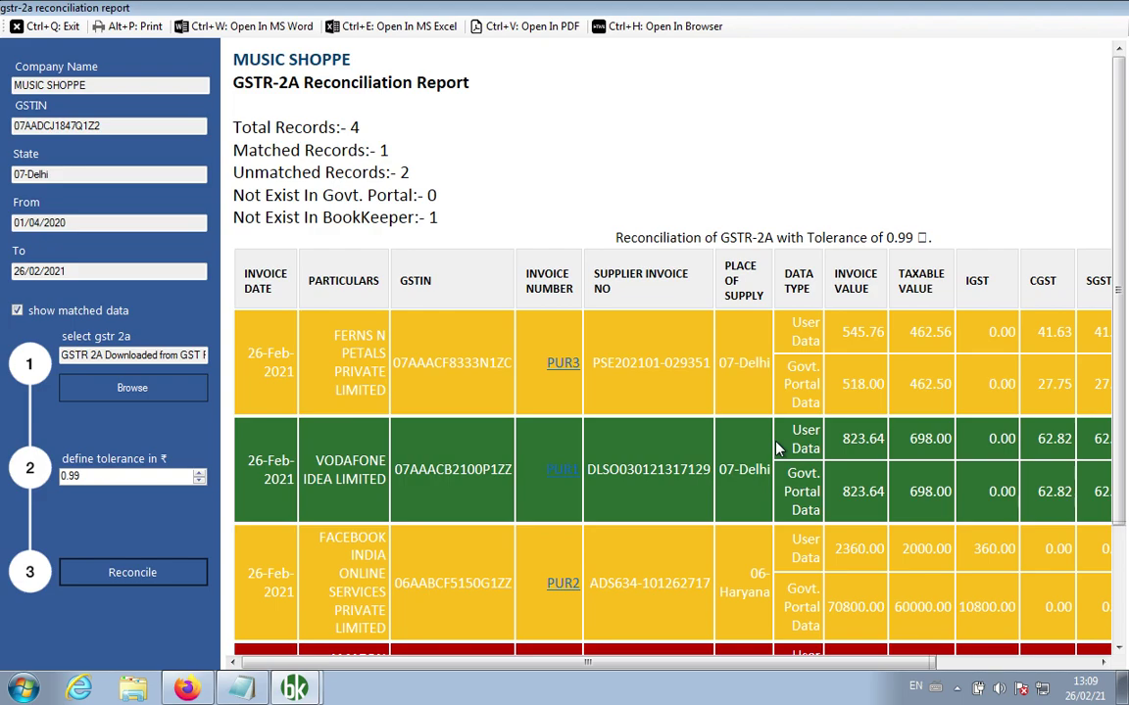
left_click_drag(1116, 296, 1108, 441)
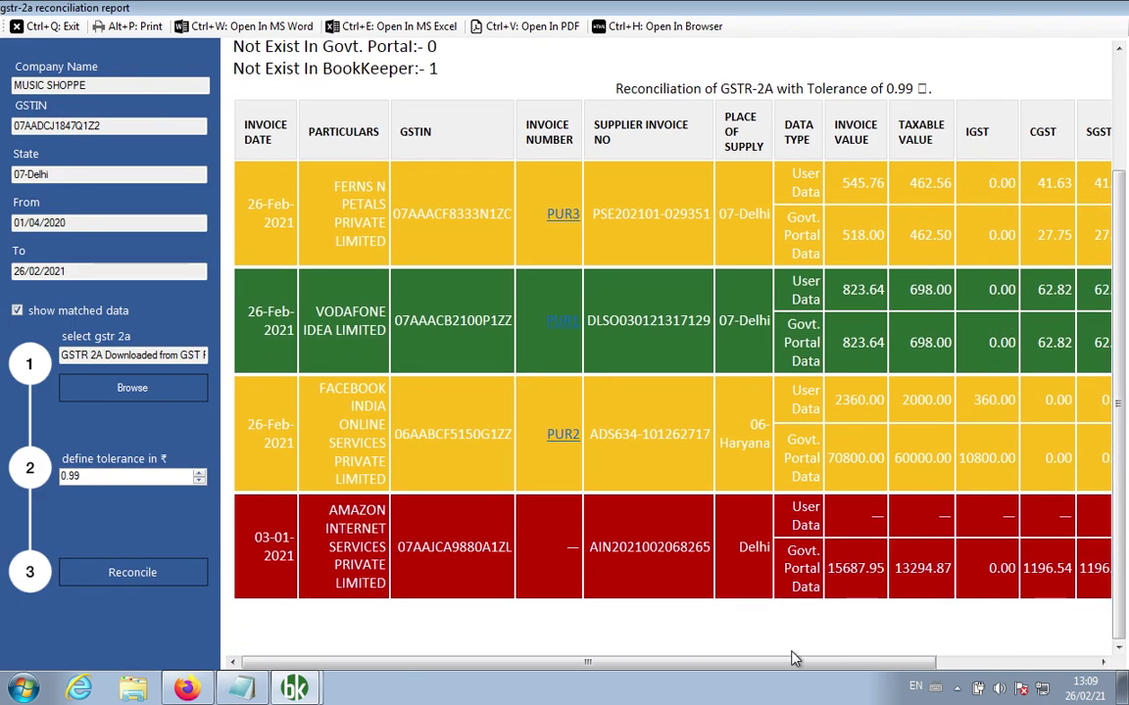
left_click_drag(658, 664, 902, 648)
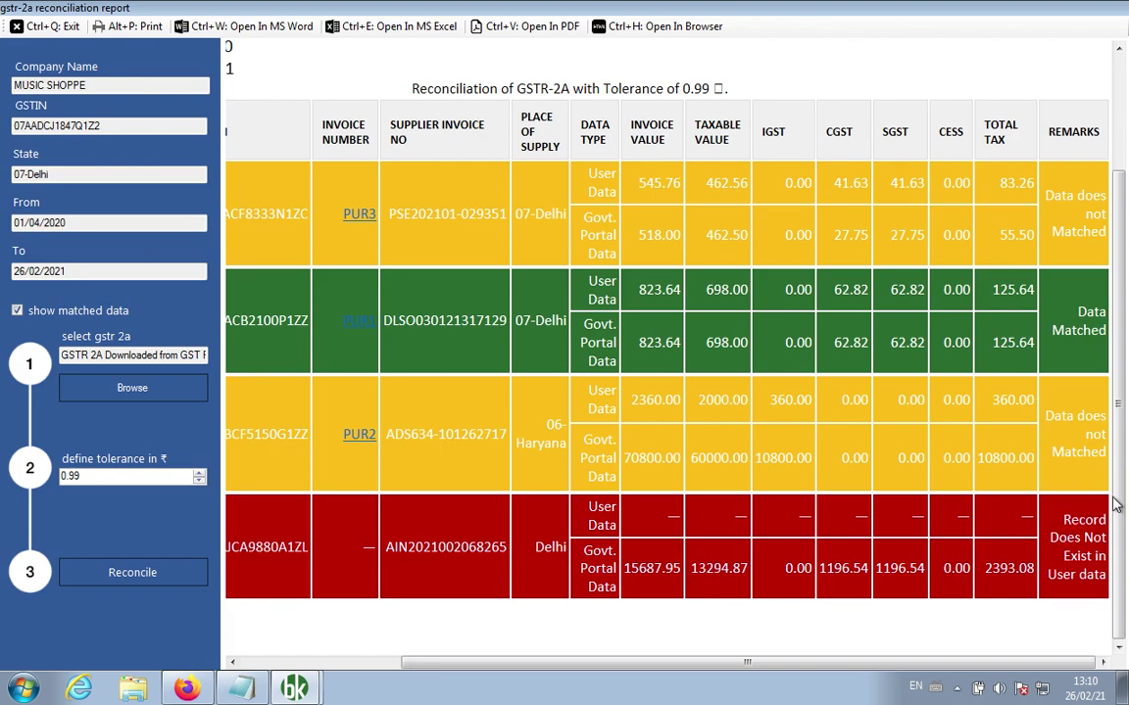
left_click_drag(1123, 490, 1123, 331)
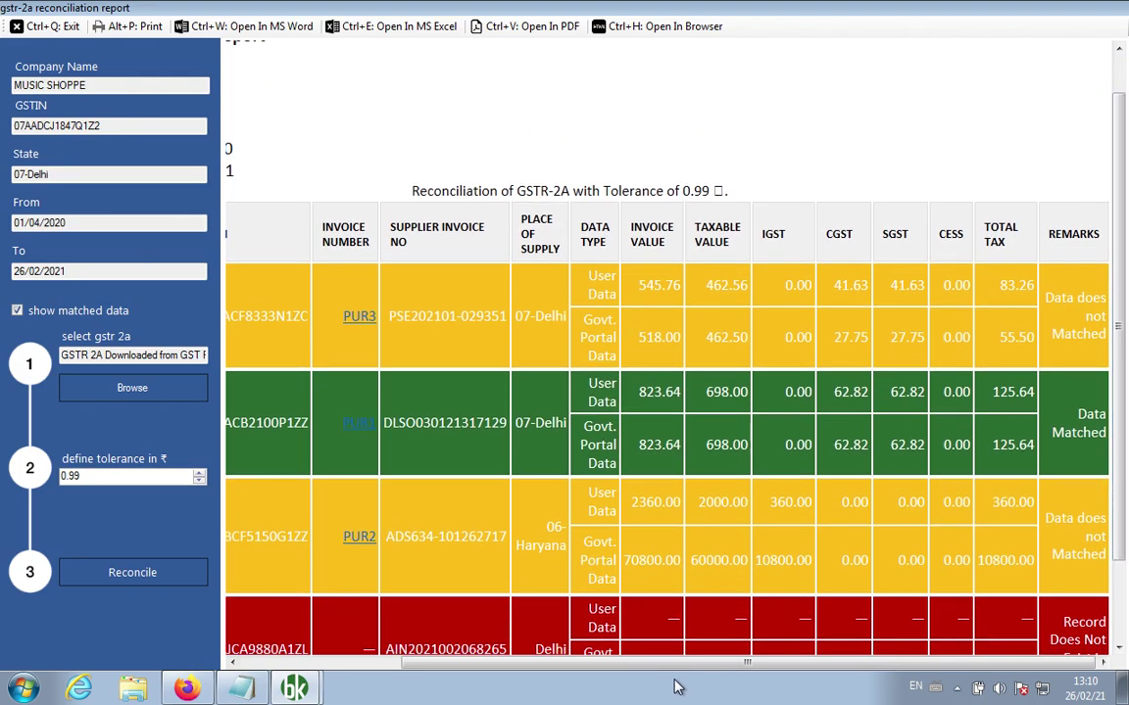
left_click_drag(676, 663, 499, 651)
Step: Rerun without matched records and compare Ferns N Petals' 545.76 book value to 518.00 portal value
left_click(54, 314)
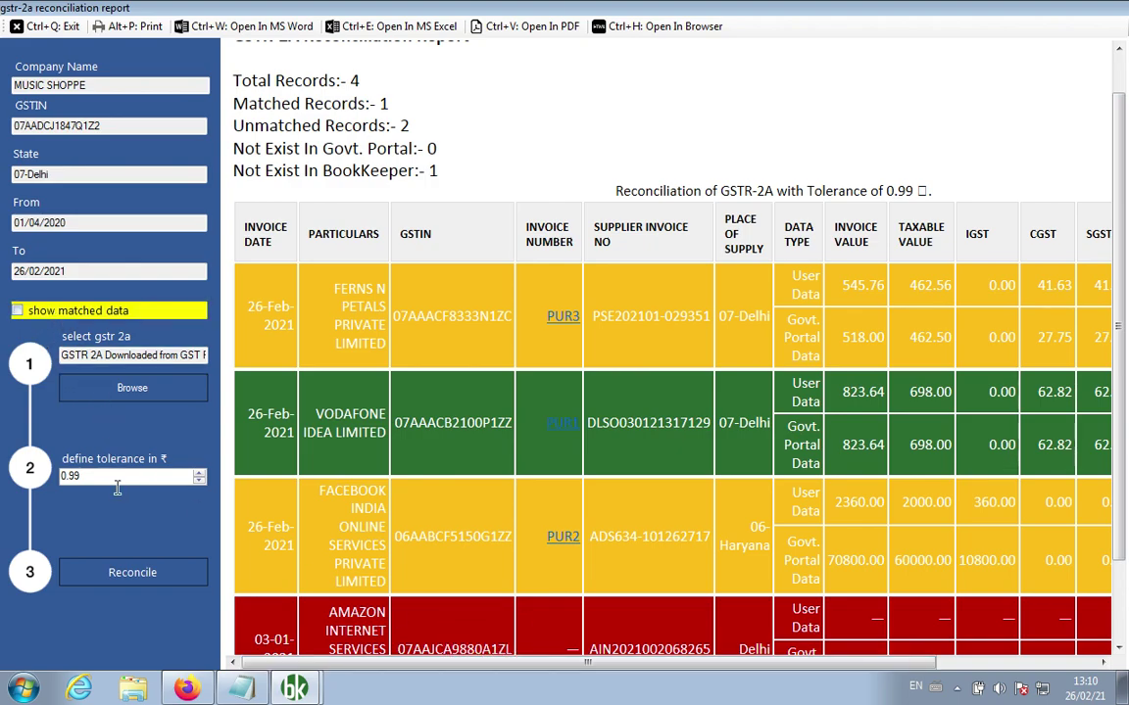
left_click(126, 582)
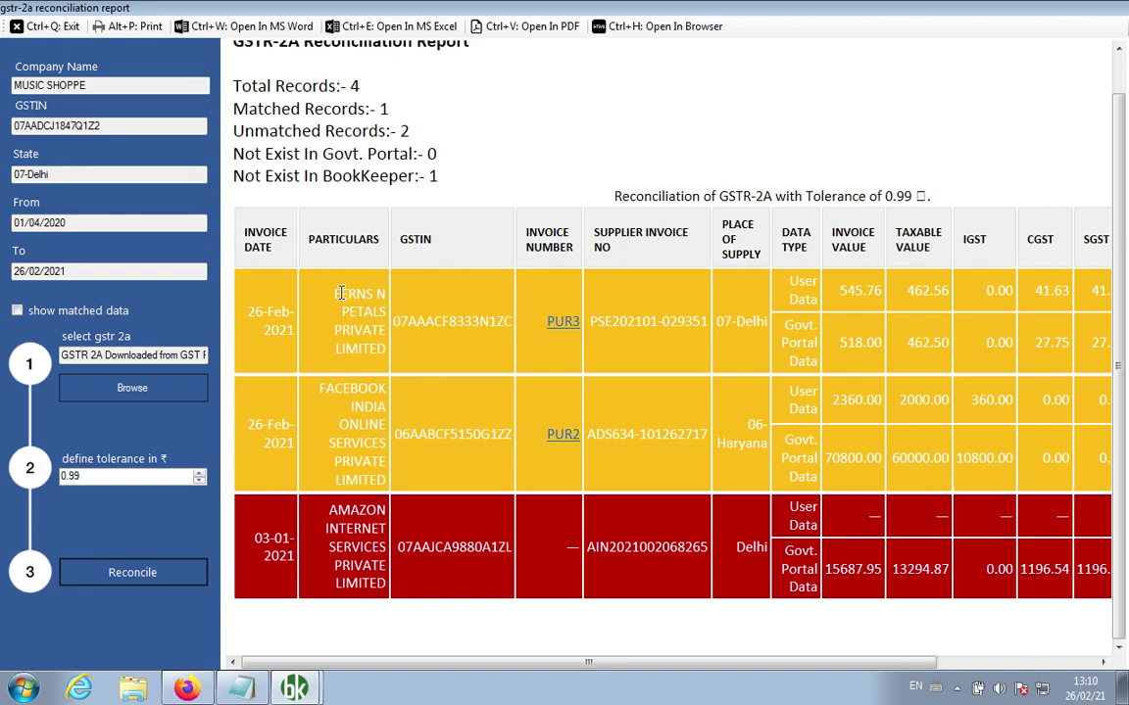
left_click_drag(341, 292, 424, 294)
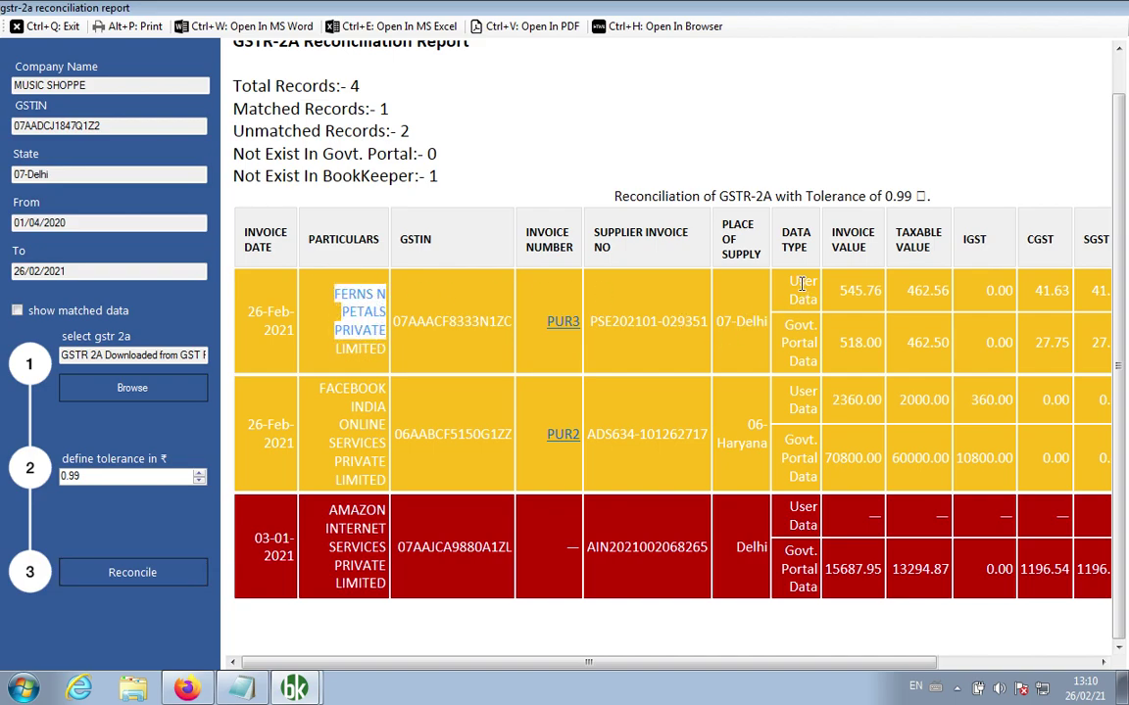
left_click_drag(838, 291, 887, 294)
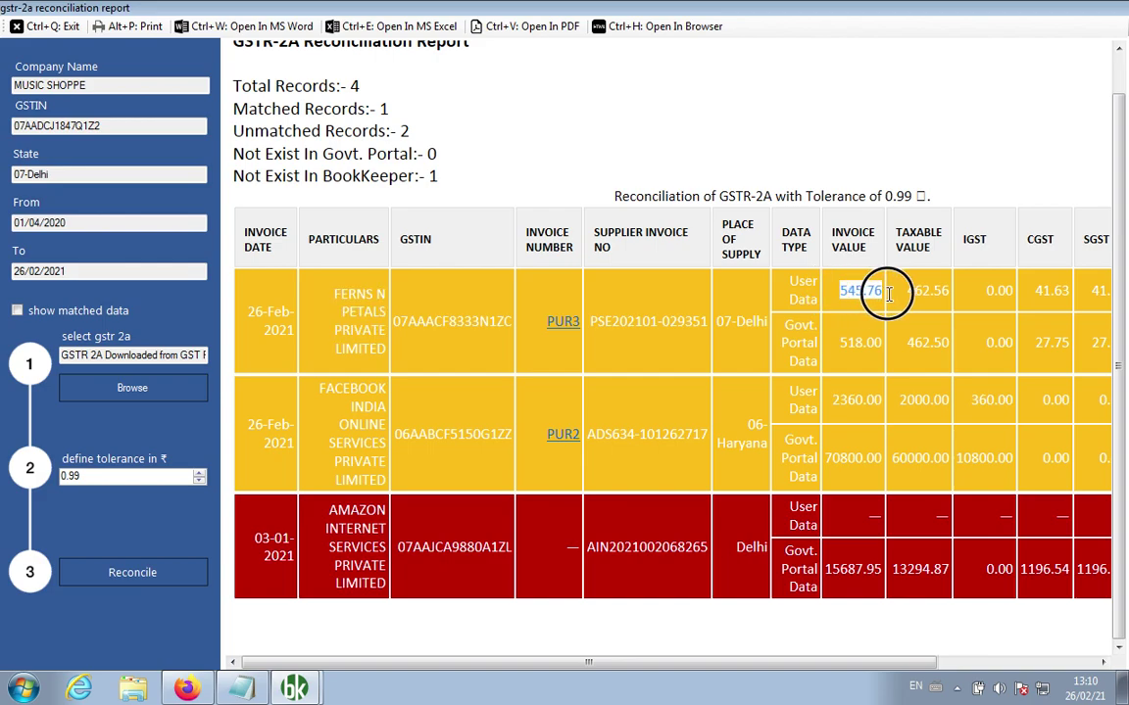
left_click_drag(839, 344, 879, 347)
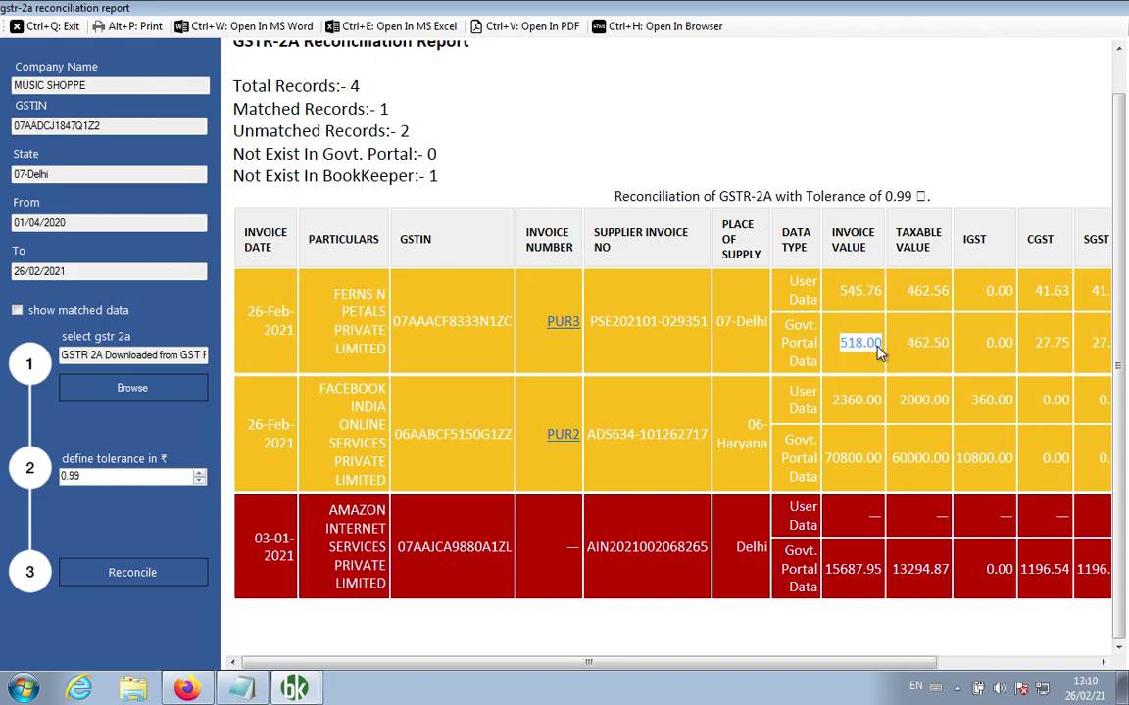
Step: Change purchase PUR3's tax account to GST@12%, totalling 518.00, and rerun the reconciliation
left_click(566, 329)
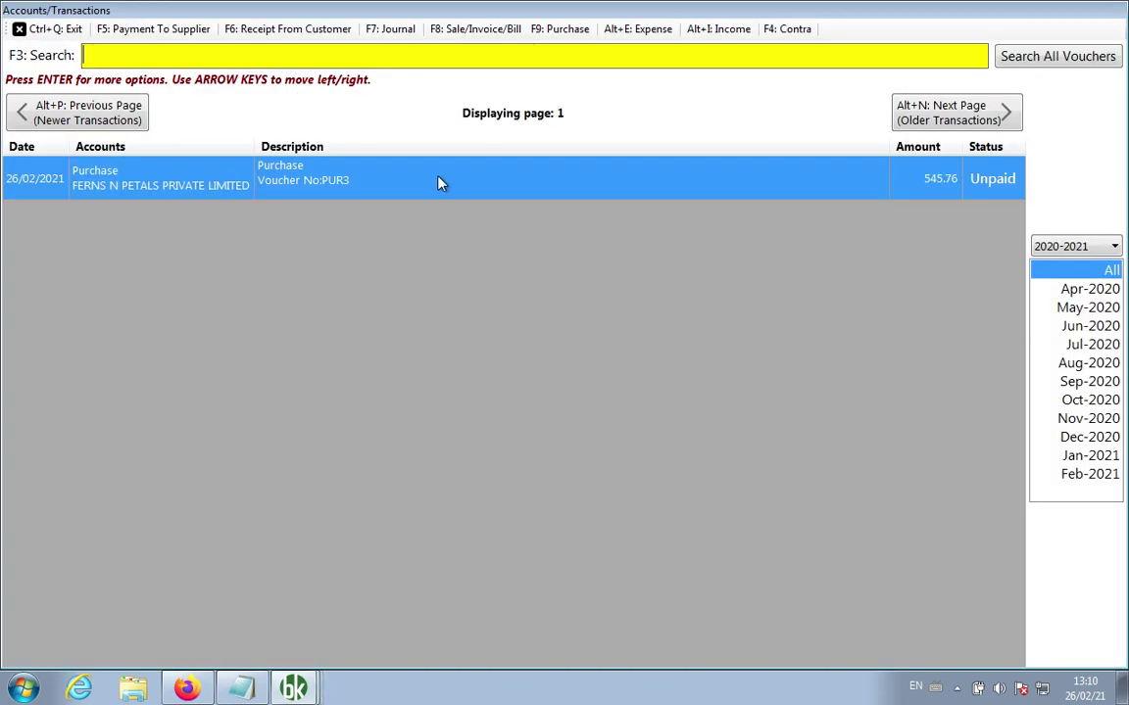
right_click(441, 182)
left_click(472, 187)
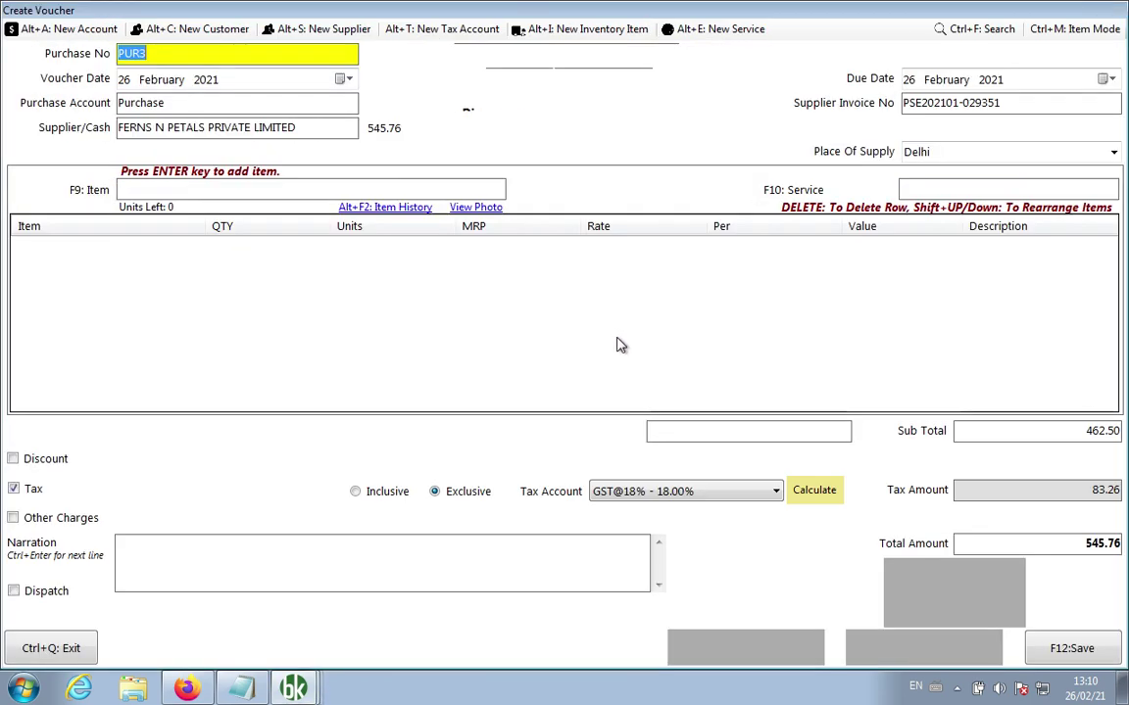
left_click(675, 495)
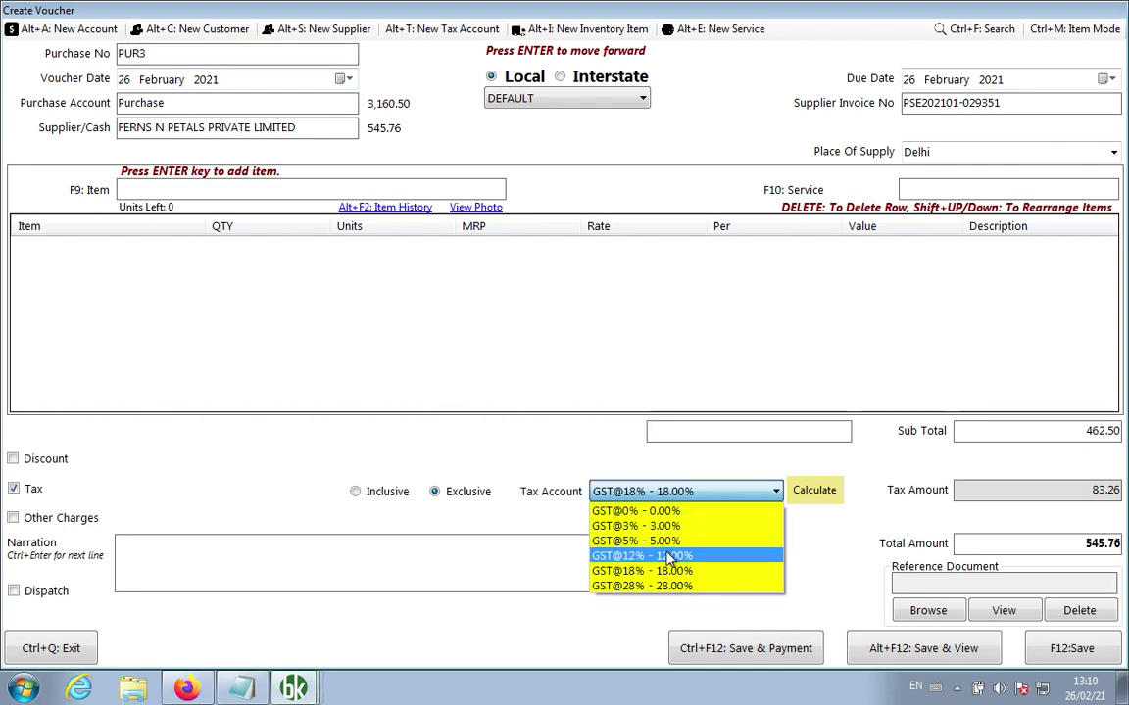
left_click(661, 549)
left_click(1071, 649)
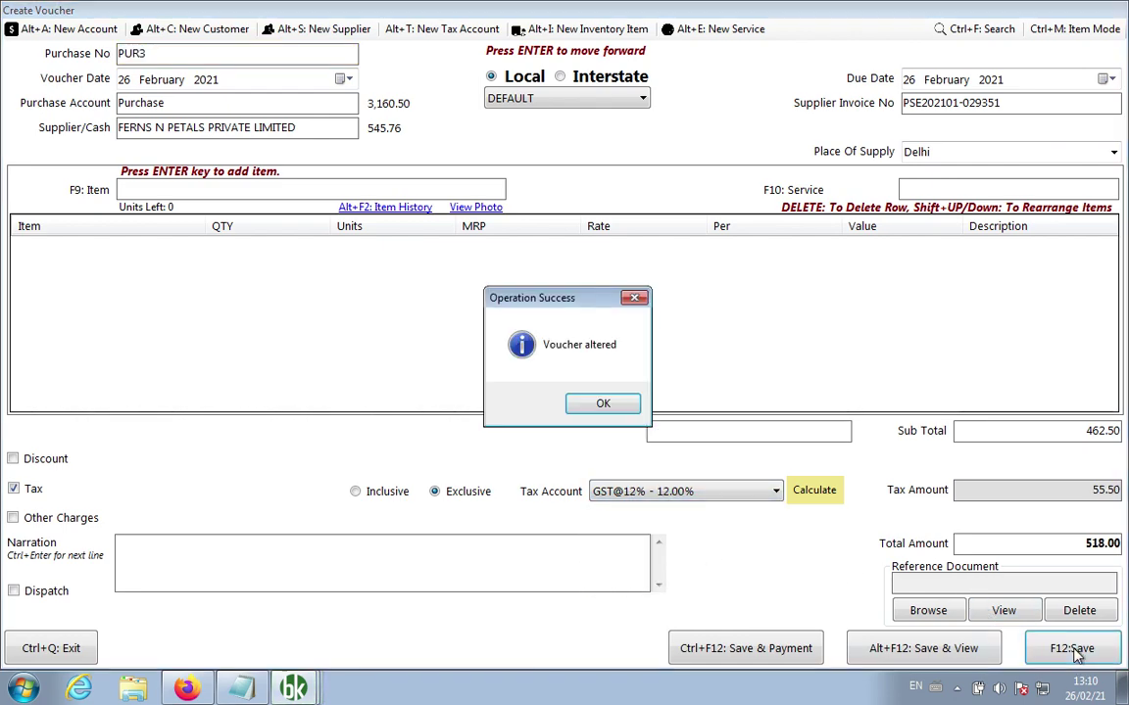
left_click(604, 406)
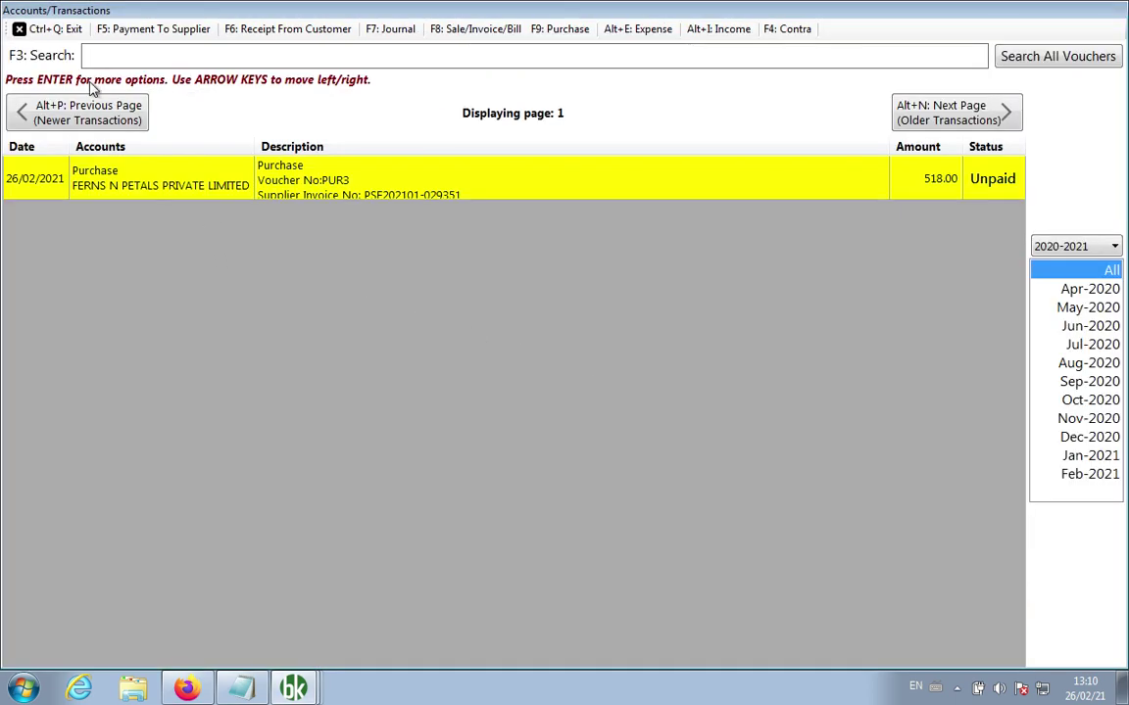
left_click(54, 28)
left_click(113, 571)
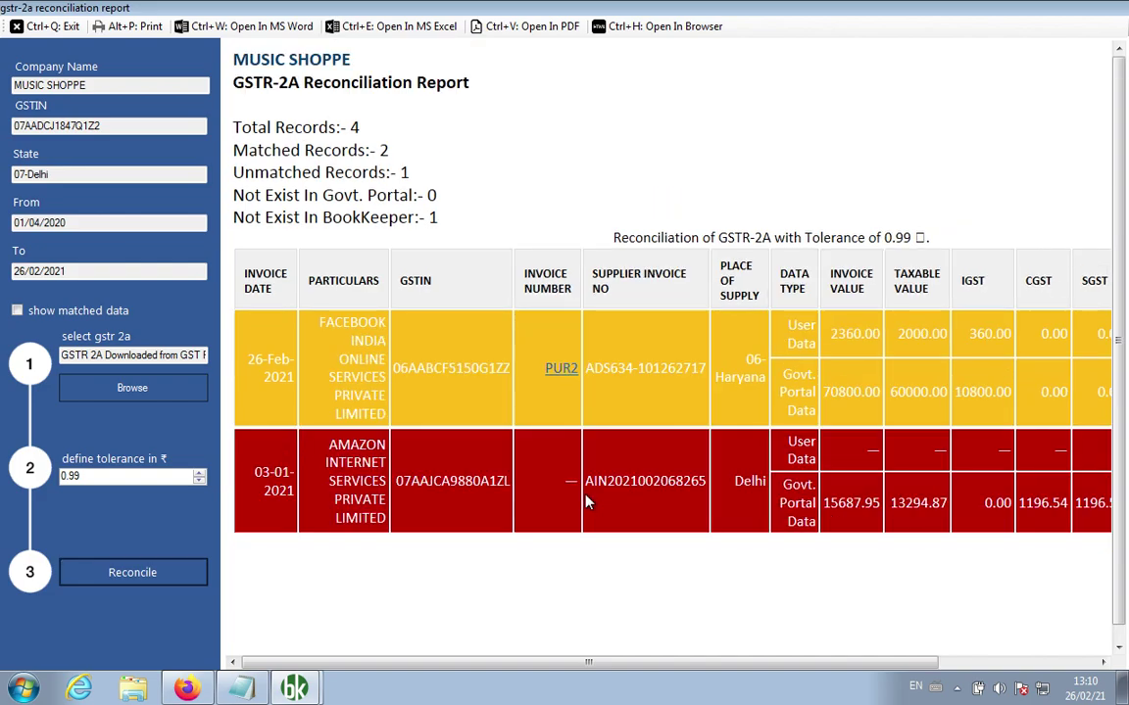
Step: Reconcile with matched data shown, then hidden, leaving PUR2 and one missing invoice unmatched
left_click(108, 311)
left_click(145, 578)
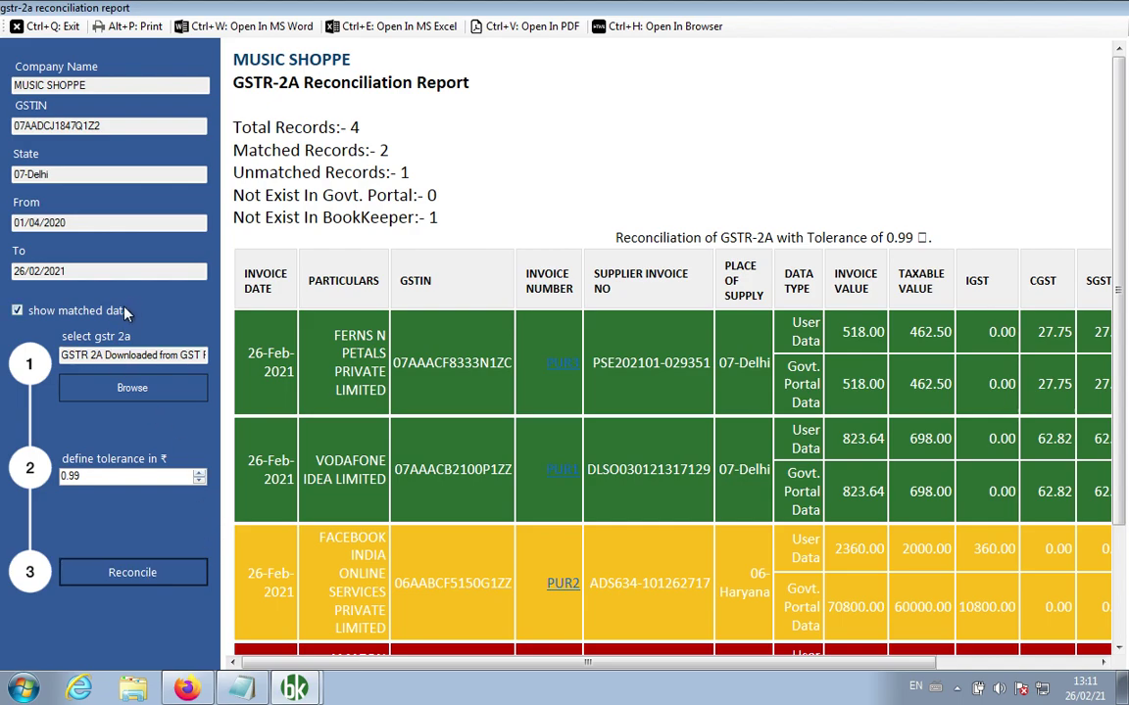
left_click(115, 311)
left_click(145, 574)
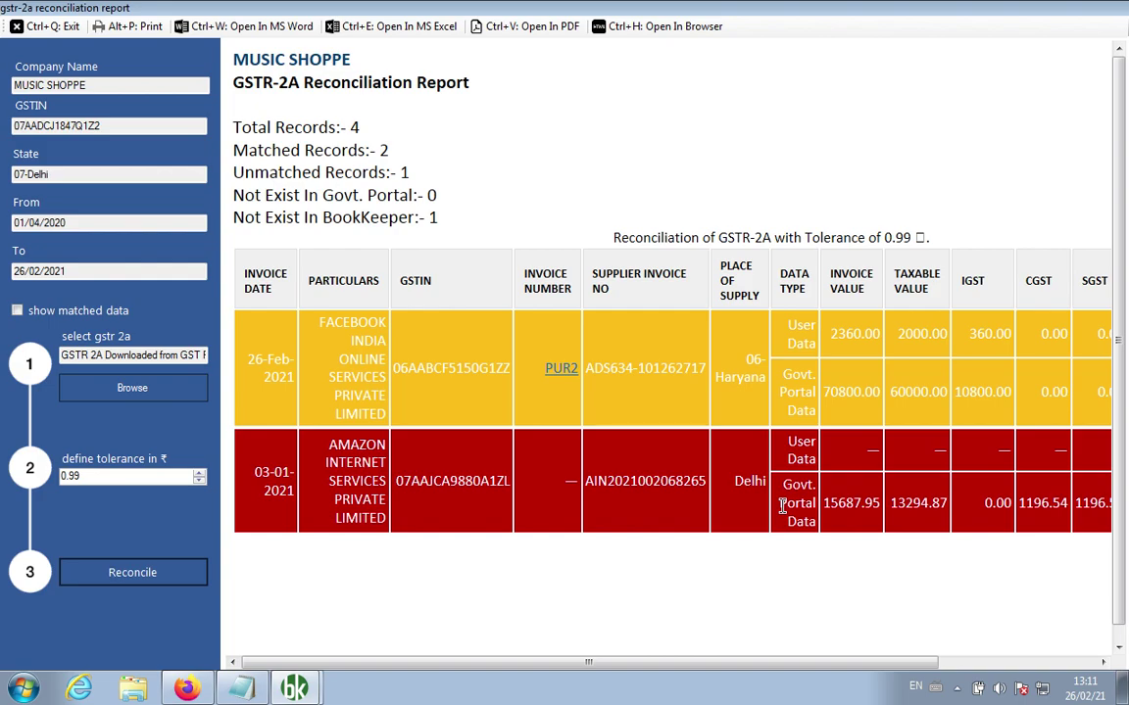
Step: Point out the 0.99 tolerance and summary record counts, then close the report
left_click(107, 478)
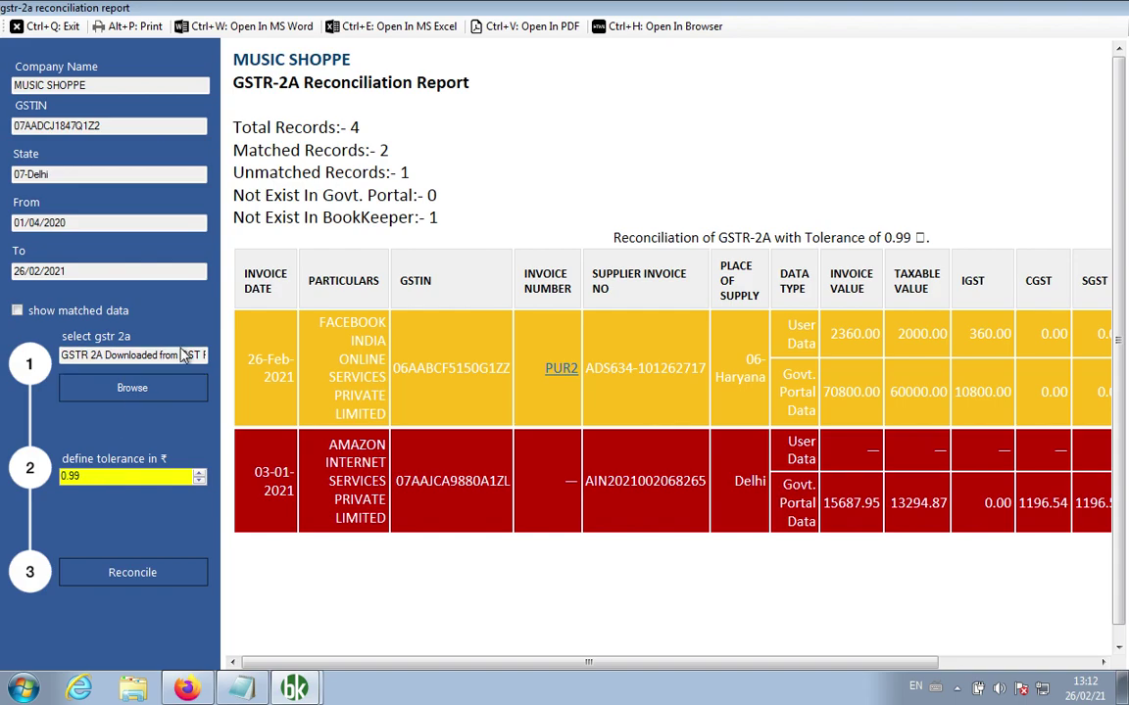
left_click_drag(437, 217, 206, 118)
left_click(472, 137)
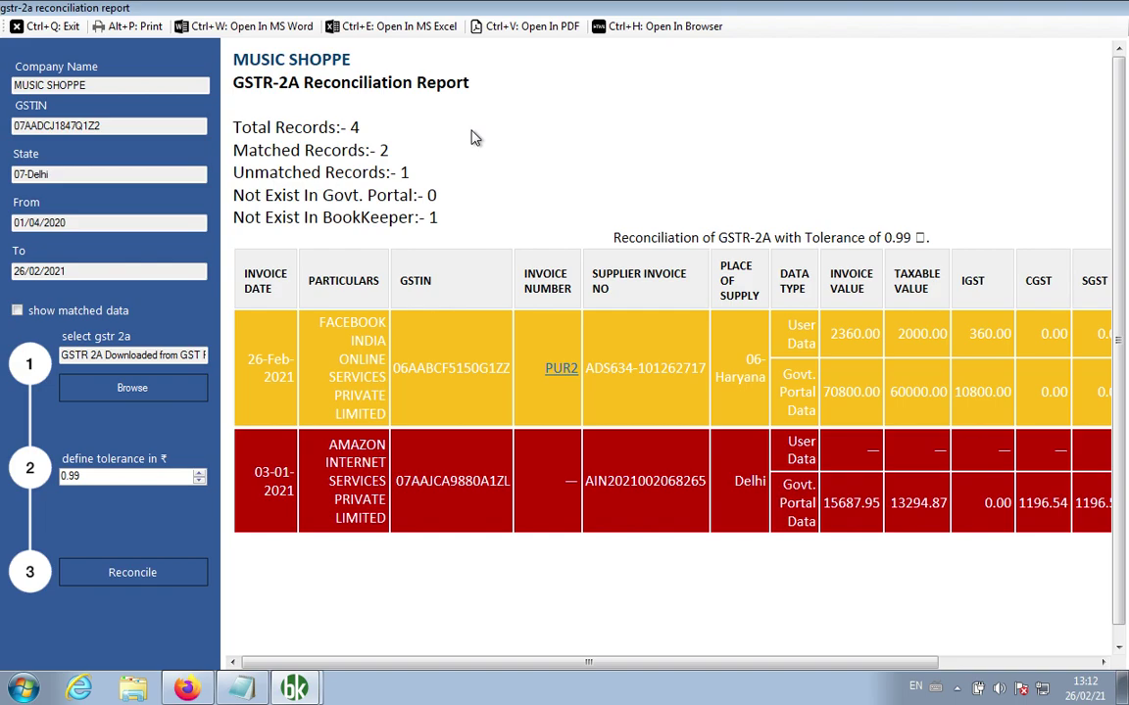
left_click(44, 27)
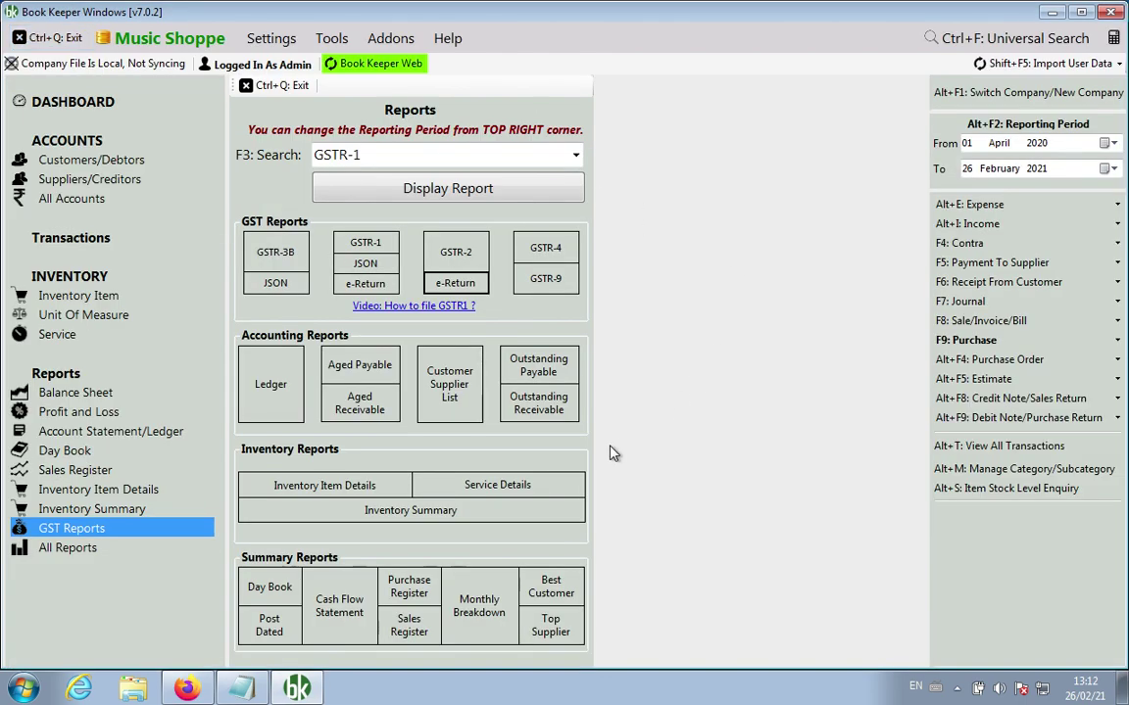
Step: Insert blank lines after item 6, Mandatory UQC for GST Company units, in Notepad
left_click(242, 689)
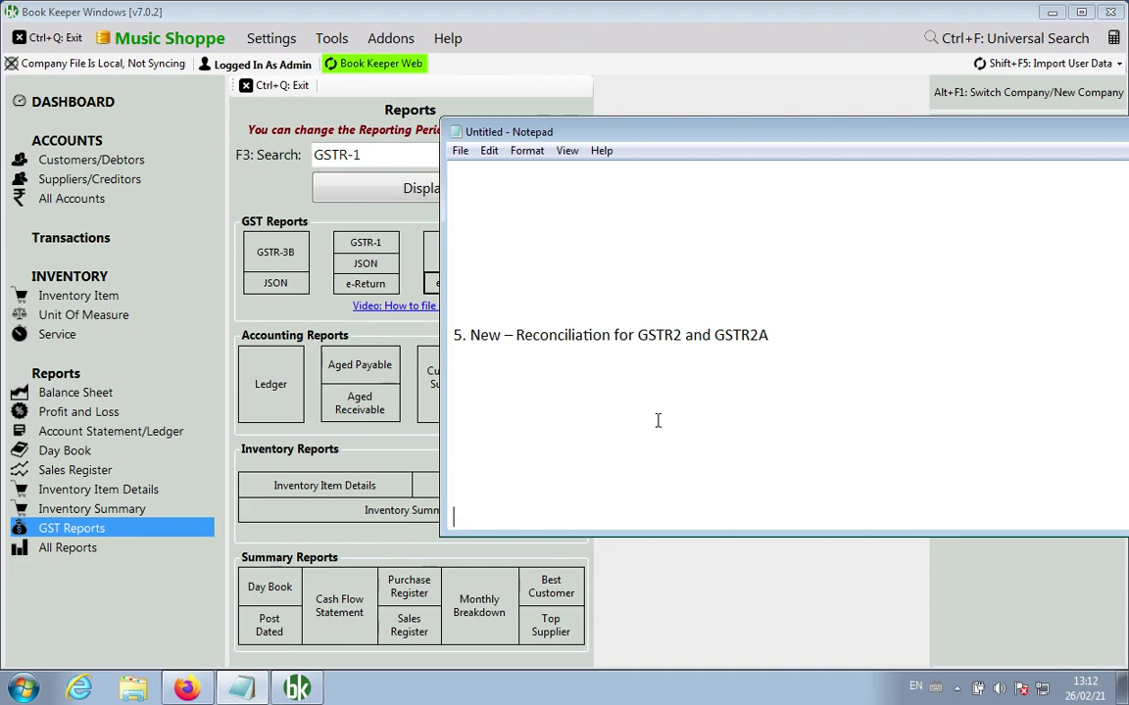
key("Down")
key("Down")
key("Down")
key("Down")
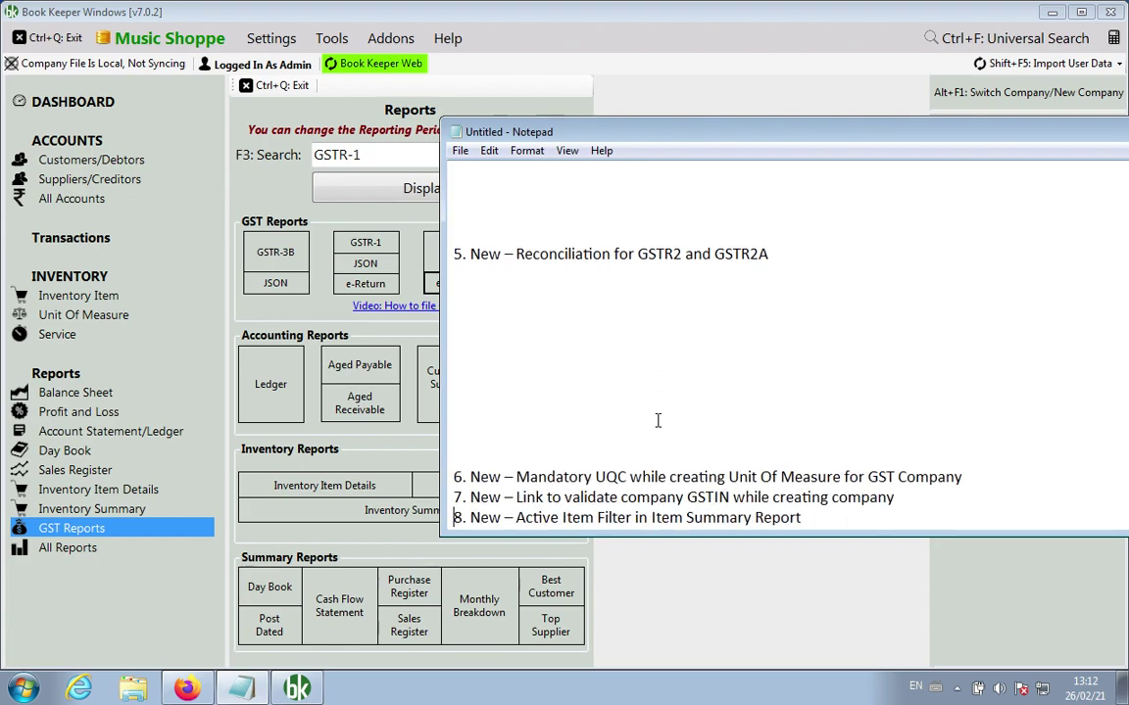
key("Return")
key("Return")
key("Return")
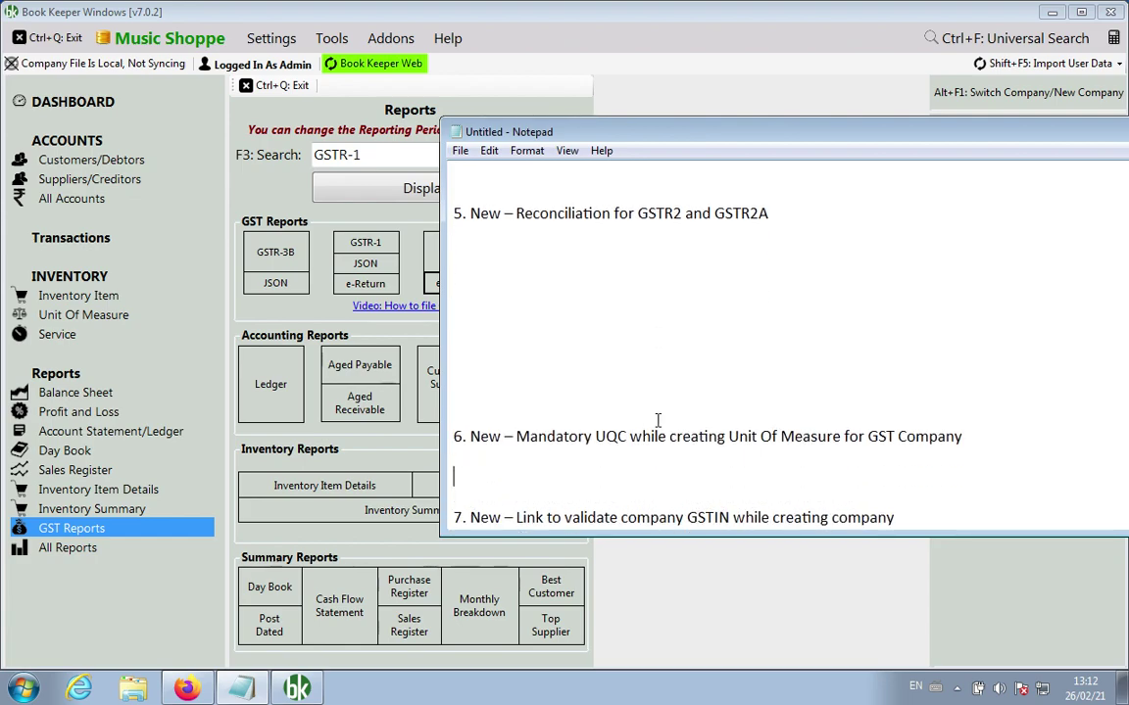
key("shift+End")
key("ctrl+x")
key("Return")
key("Return")
key("Return")
key("Return")
key("Return")
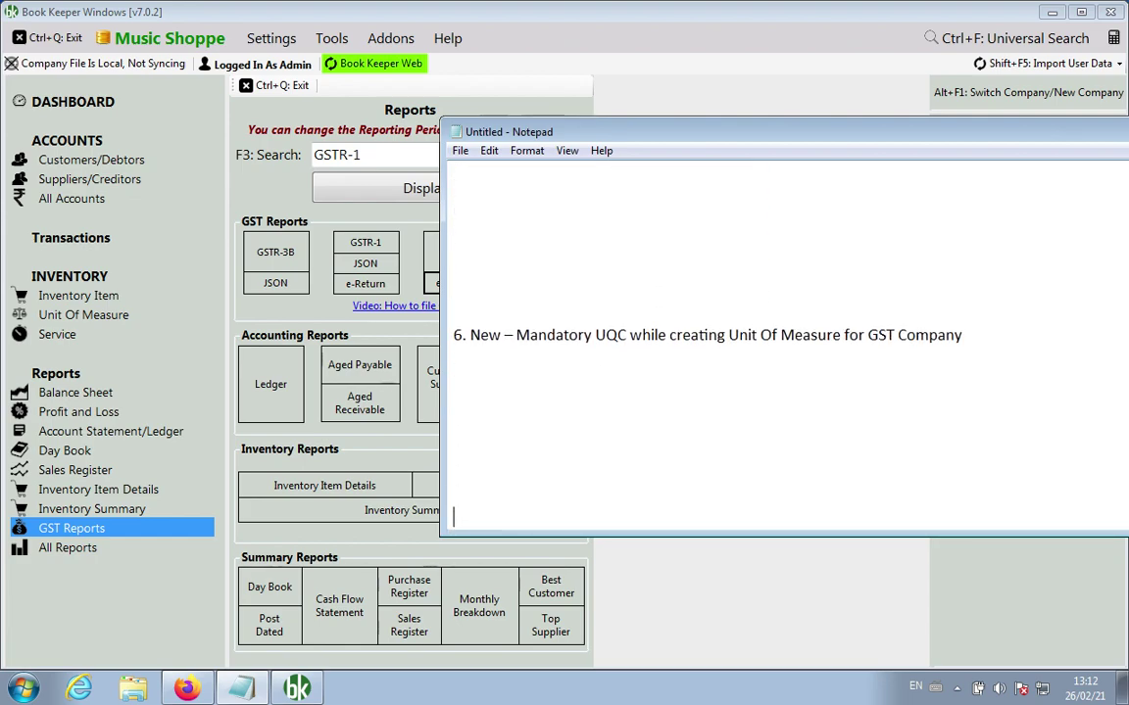
Step: Try saving unit Box with symbol box and no UQC, dismiss the error, and cancel
left_click(83, 316)
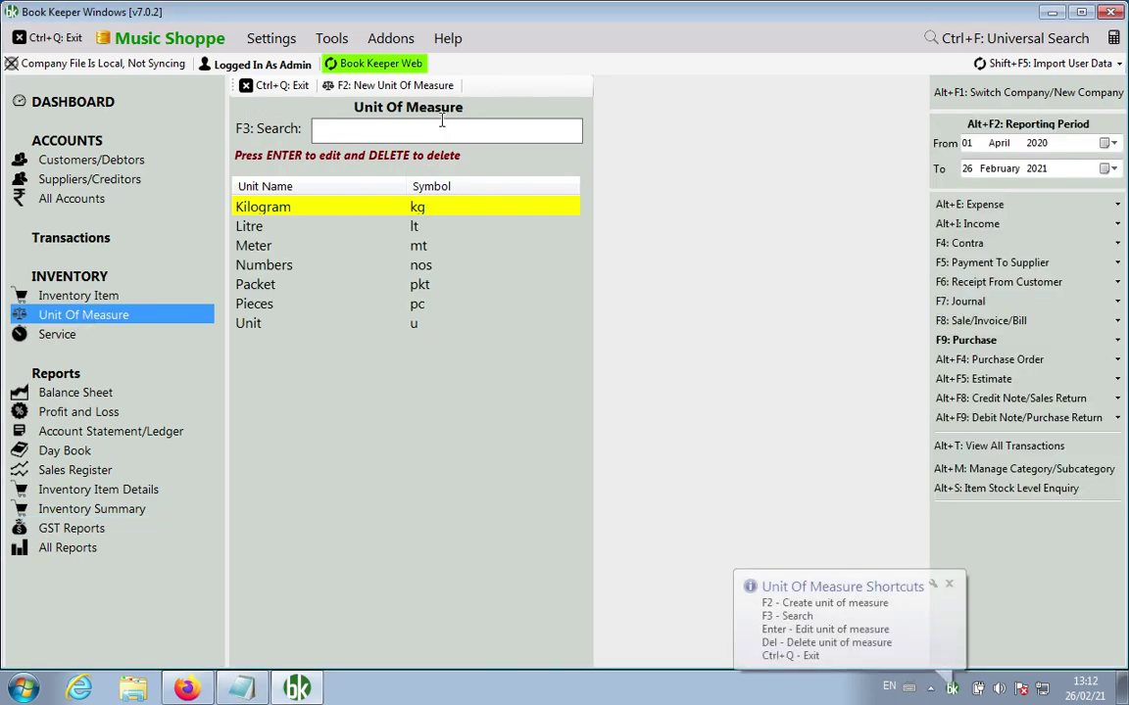
left_click(390, 88)
type("Box")
key("Return")
type("box")
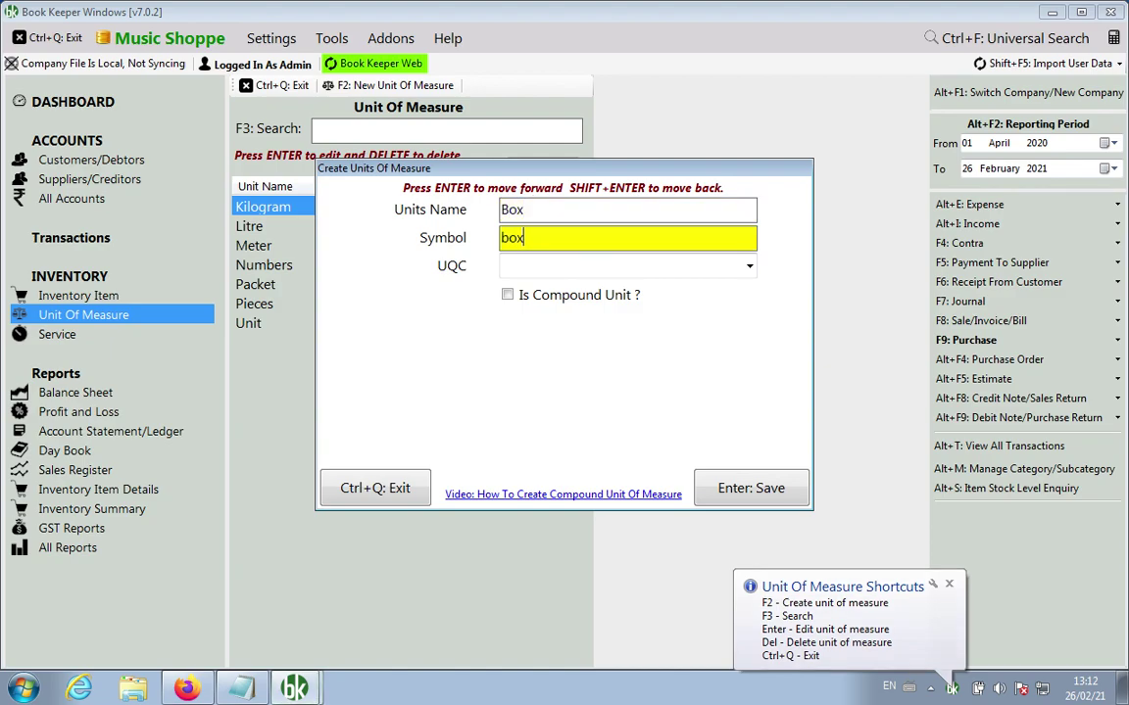
key("Return")
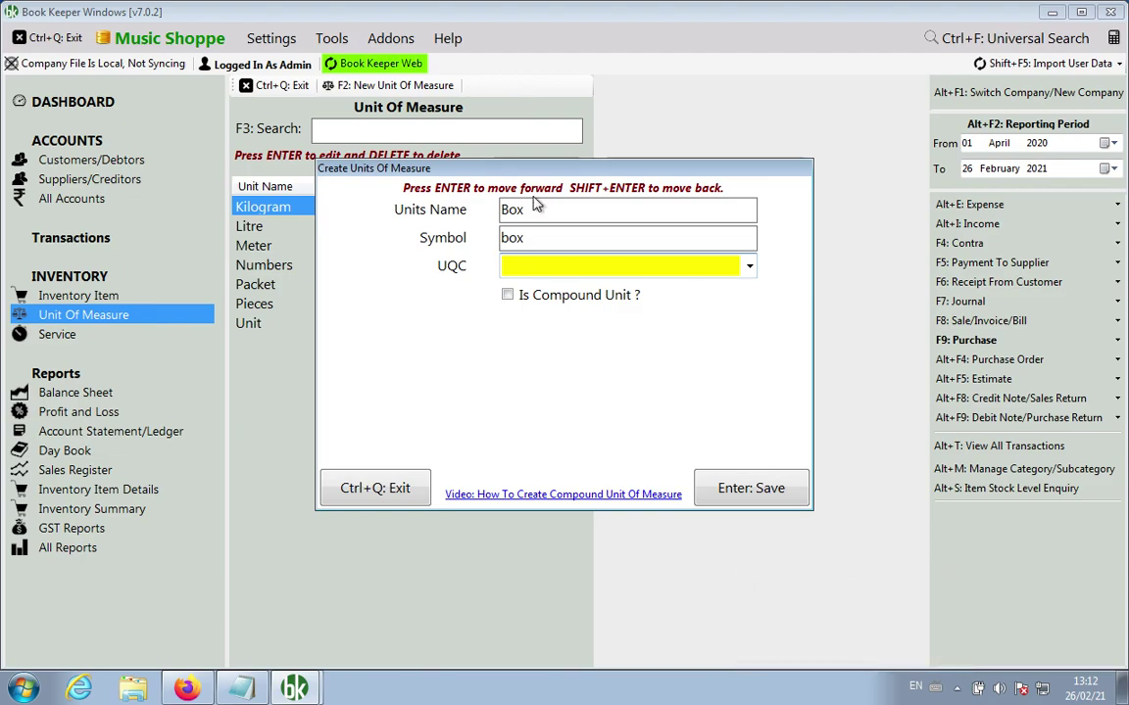
key("Return")
key("Return")
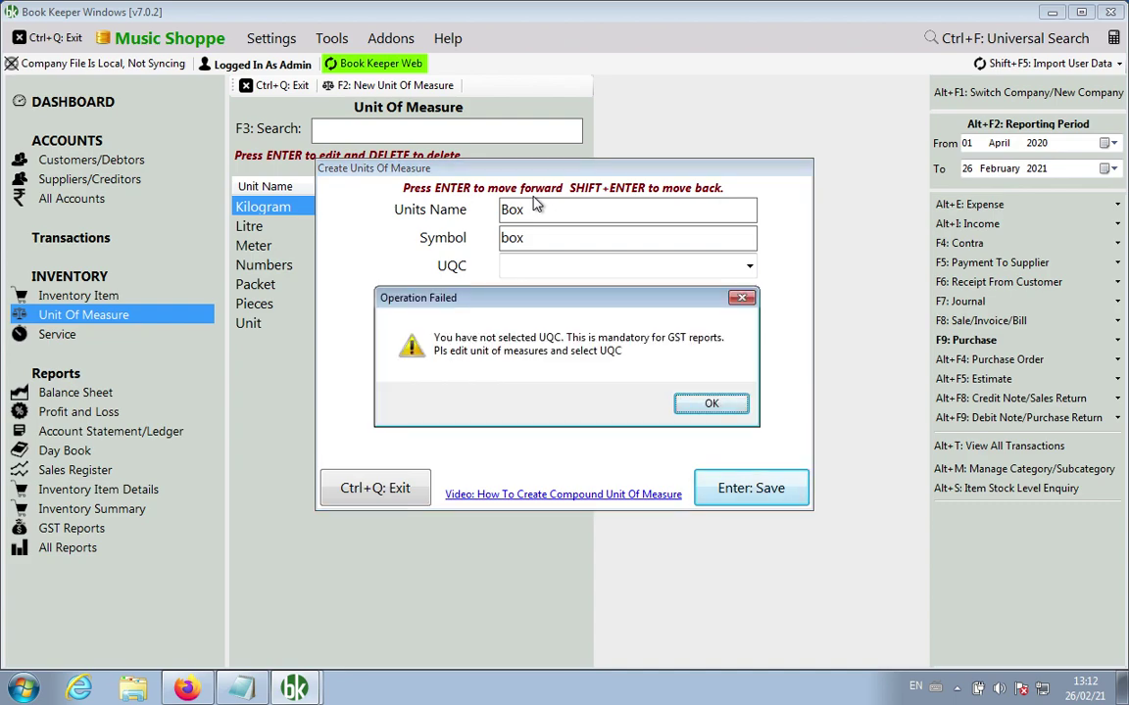
key("Return")
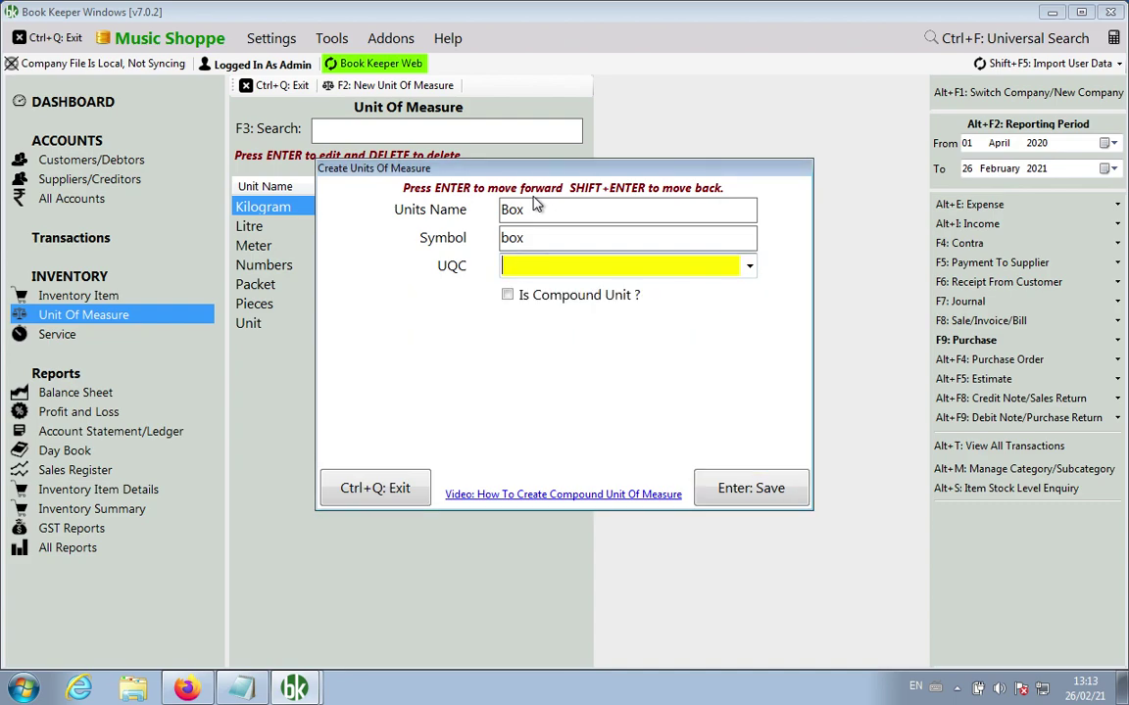
key("Escape")
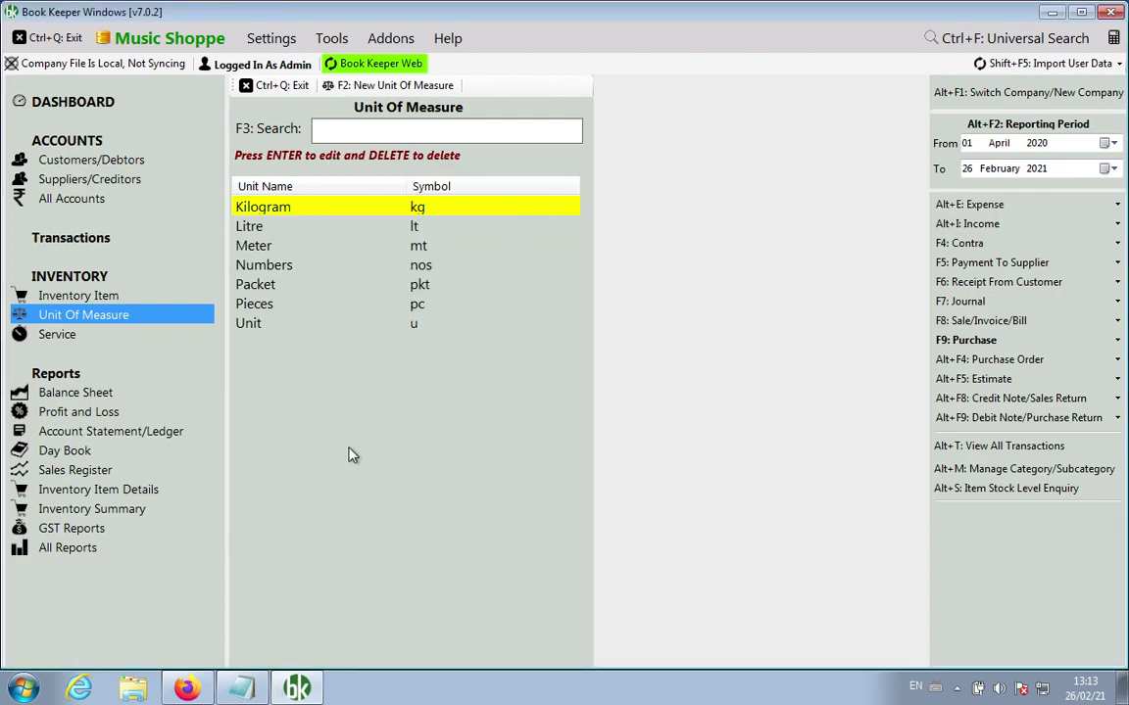
Step: Paste feature notes 7–9 into Notepad and add blank lines between notes 7 and 8
left_click(242, 689)
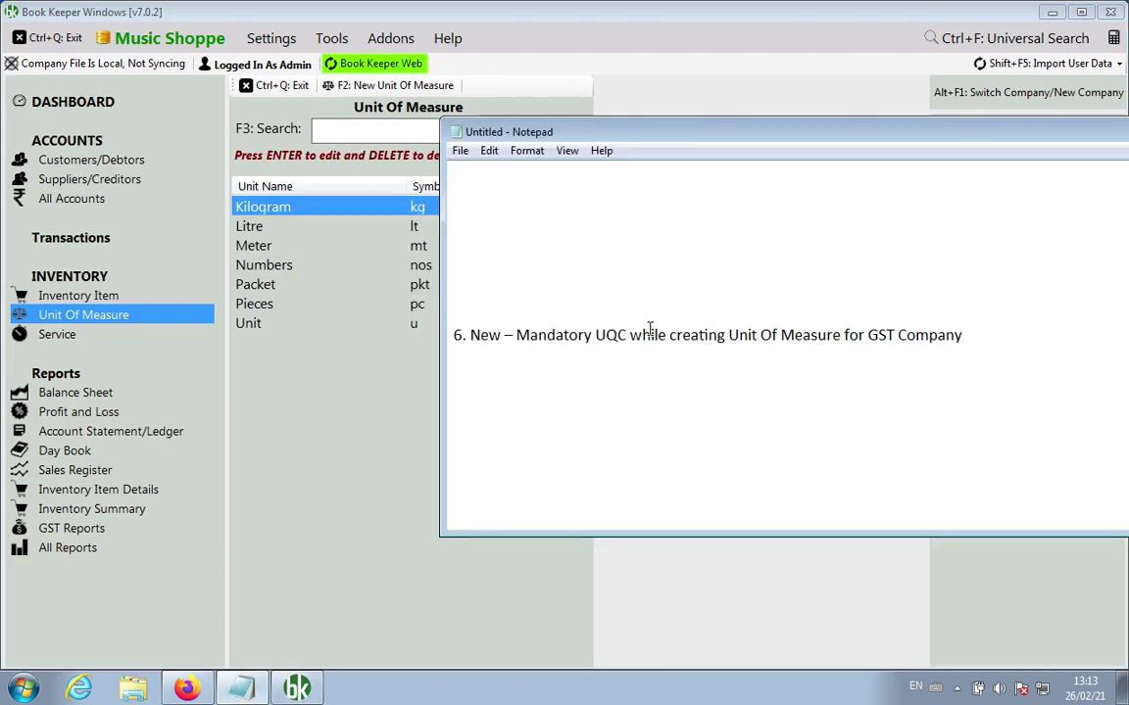
key("Return")
key("Return")
key("ctrl+v")
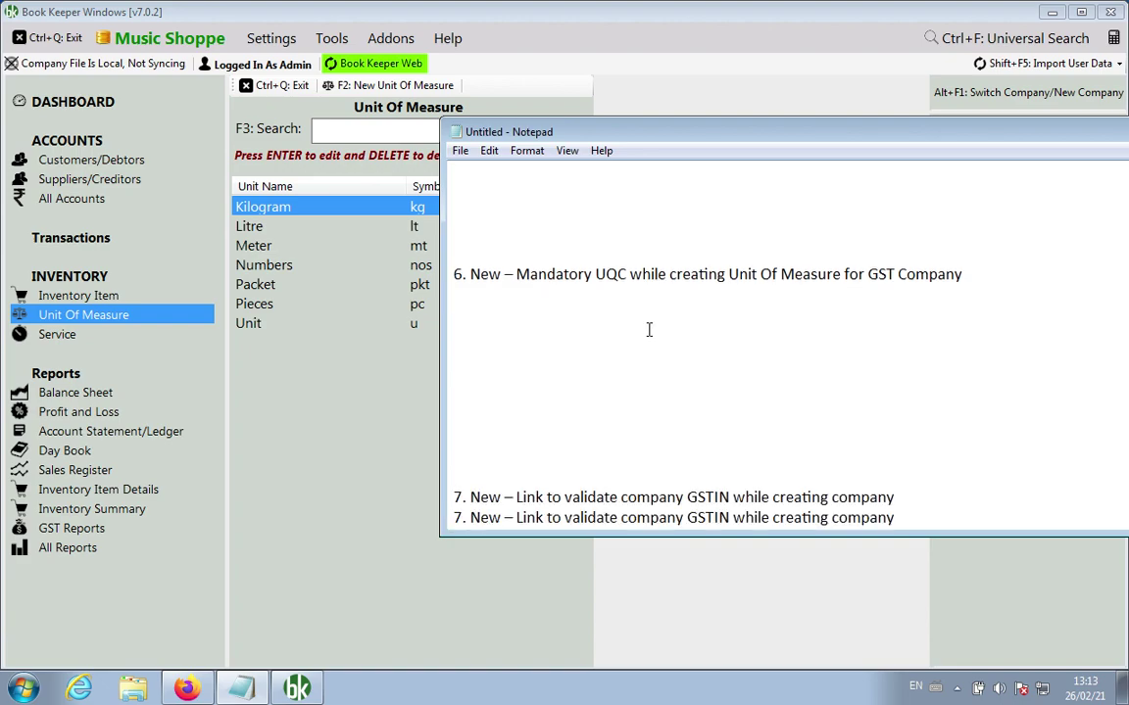
key("Up")
key("Up")
key("Return")
key("Return")
key("Return")
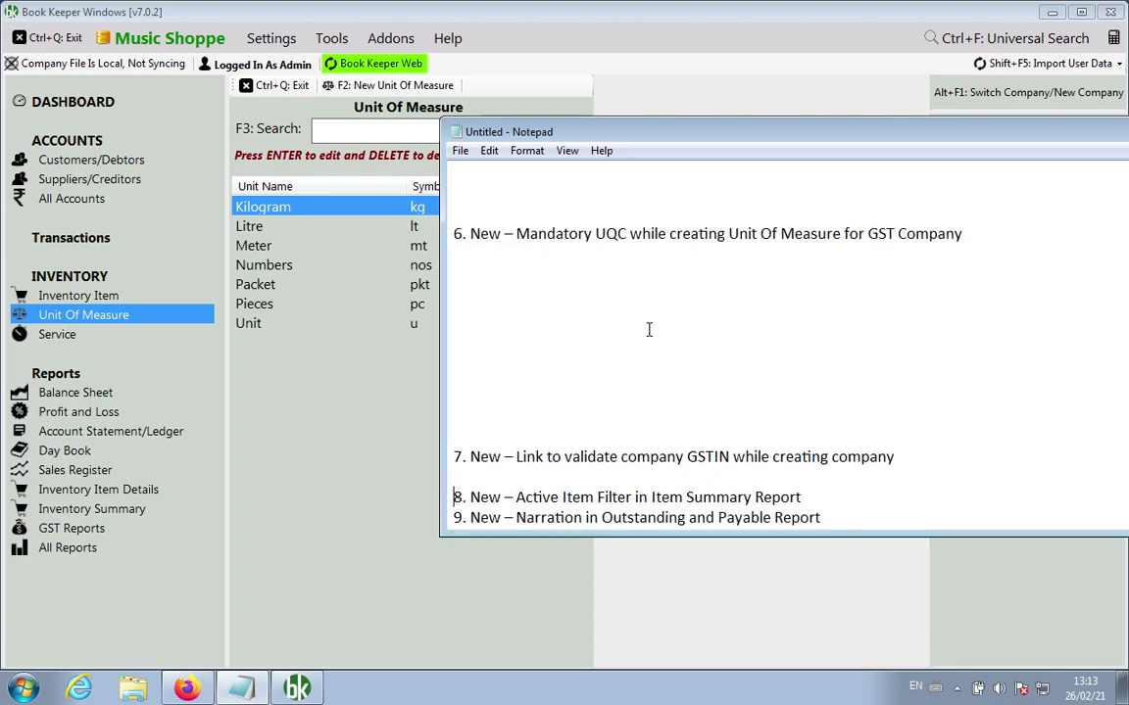
key("Return")
key("Return")
key("Return")
key("Up")
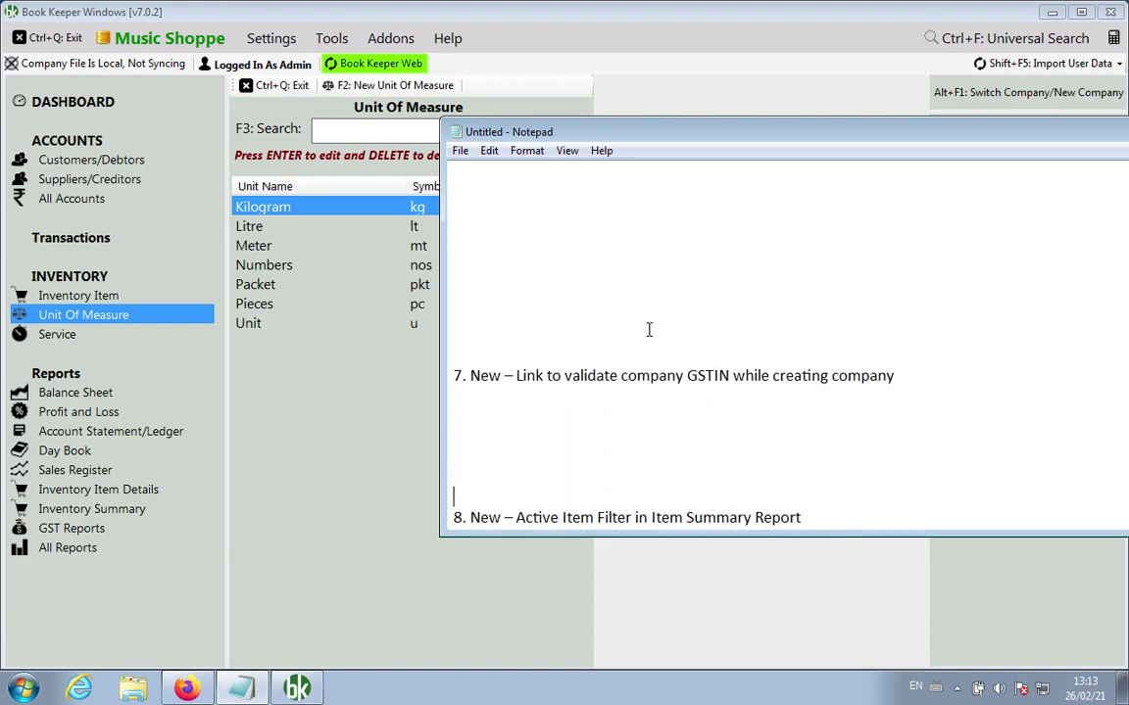
key("Return")
key("Return")
Step: Check the GSTIN validation link in a customer's edit window and in Company Settings
left_click(305, 405)
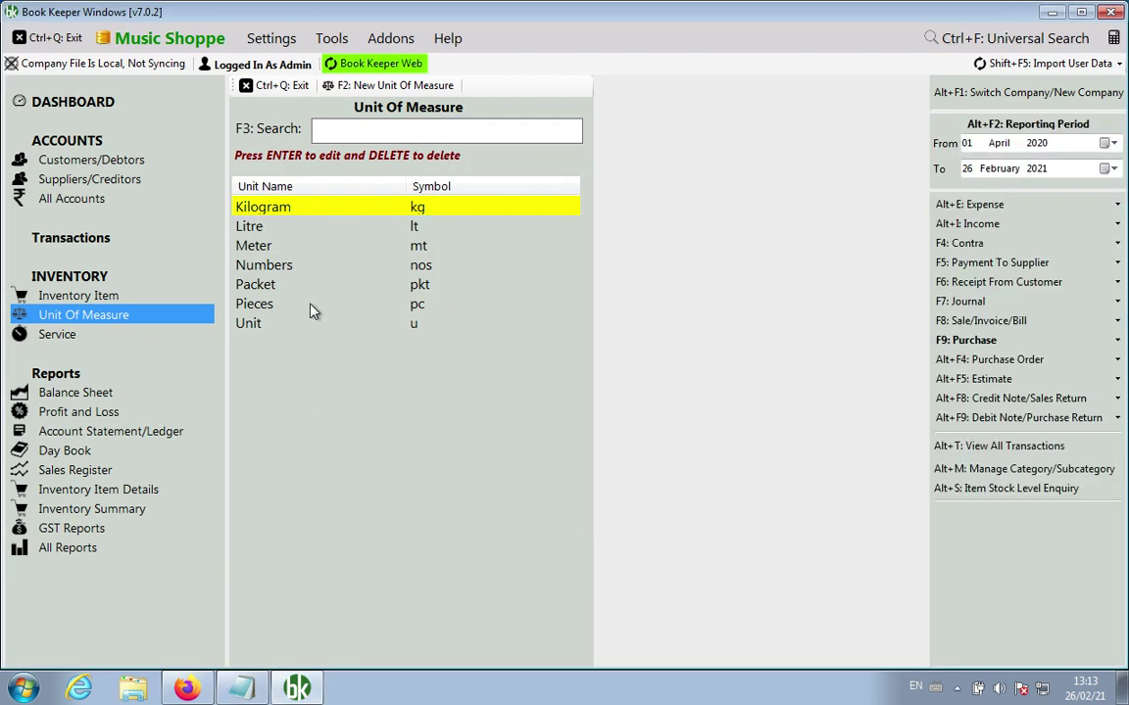
left_click(258, 86)
left_click(98, 160)
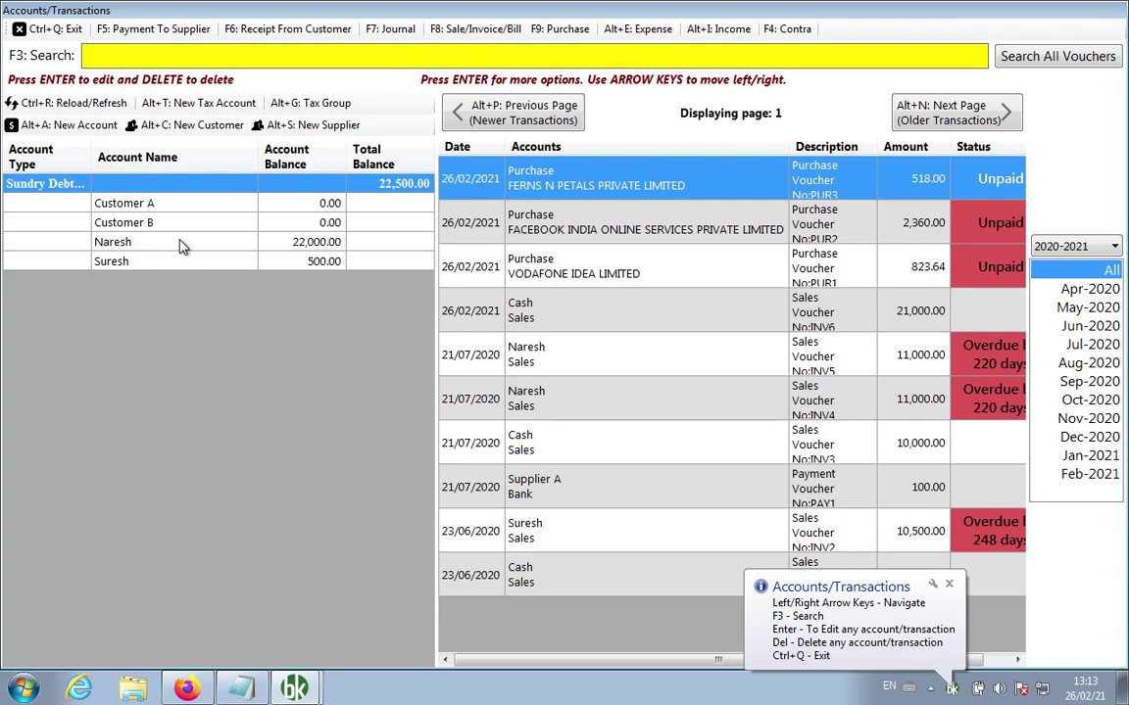
right_click(179, 242)
left_click(211, 254)
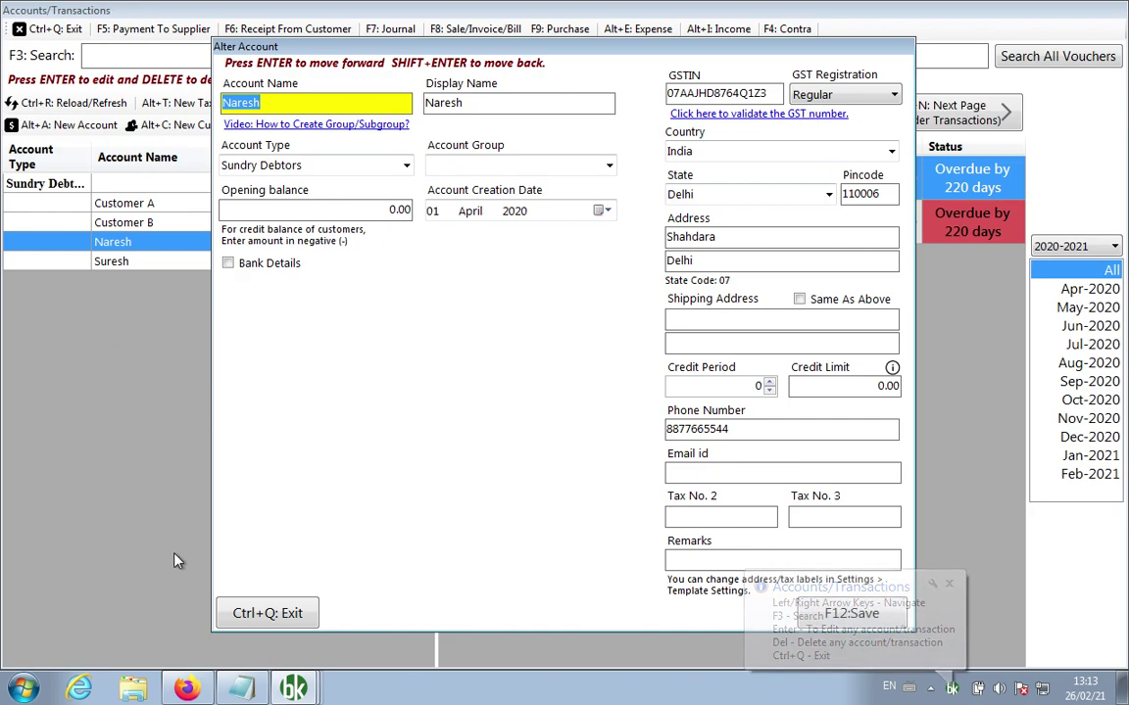
left_click(240, 613)
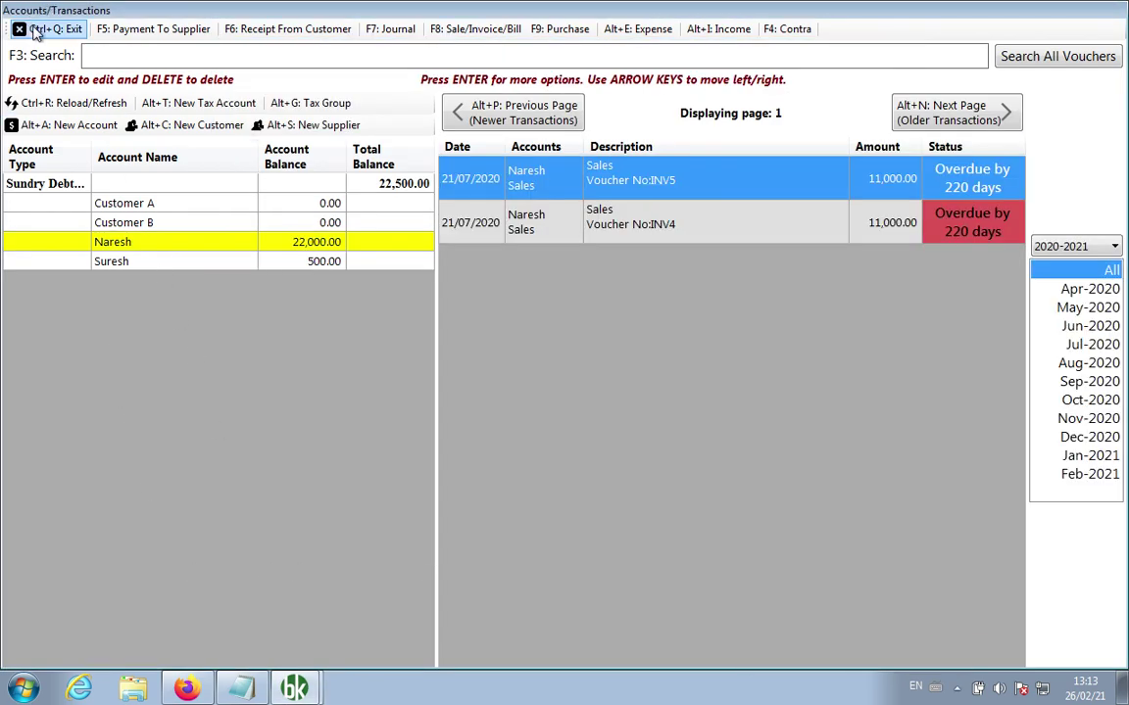
left_click(36, 29)
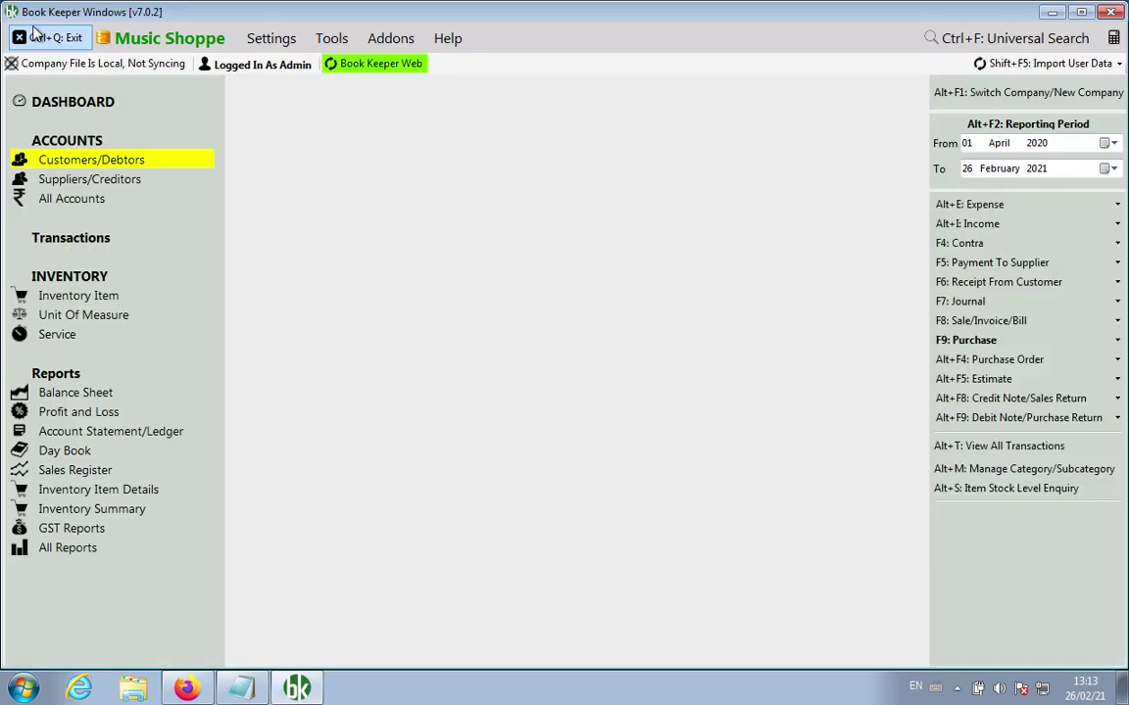
left_click(257, 46)
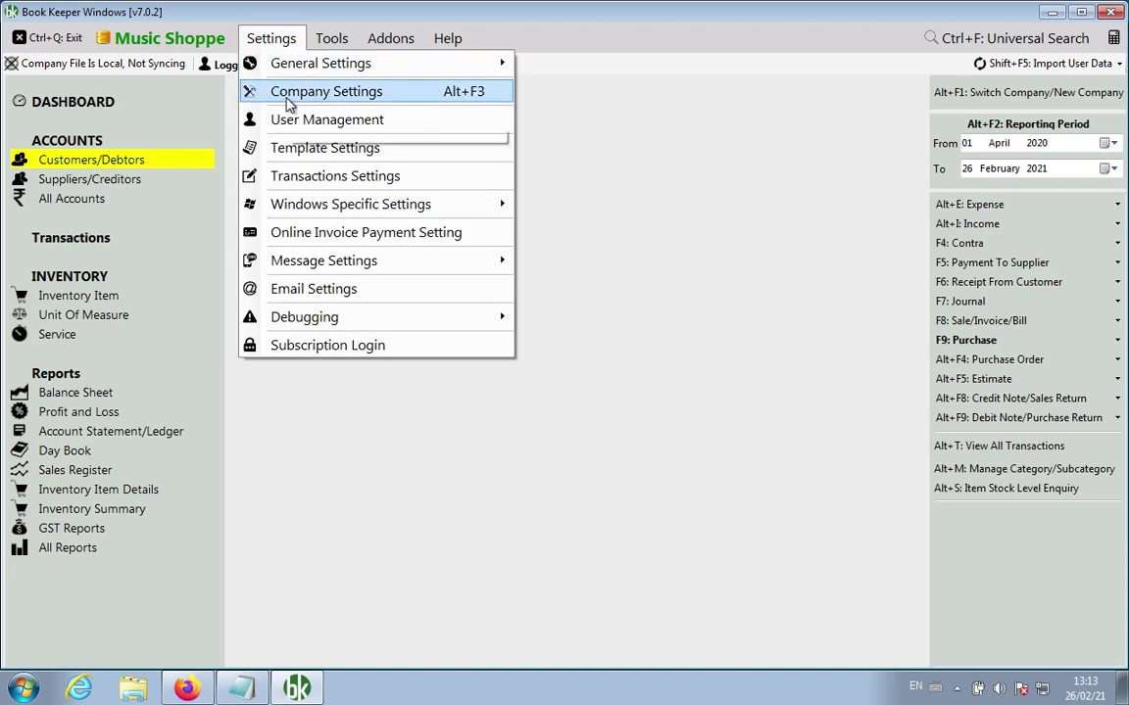
left_click(286, 93)
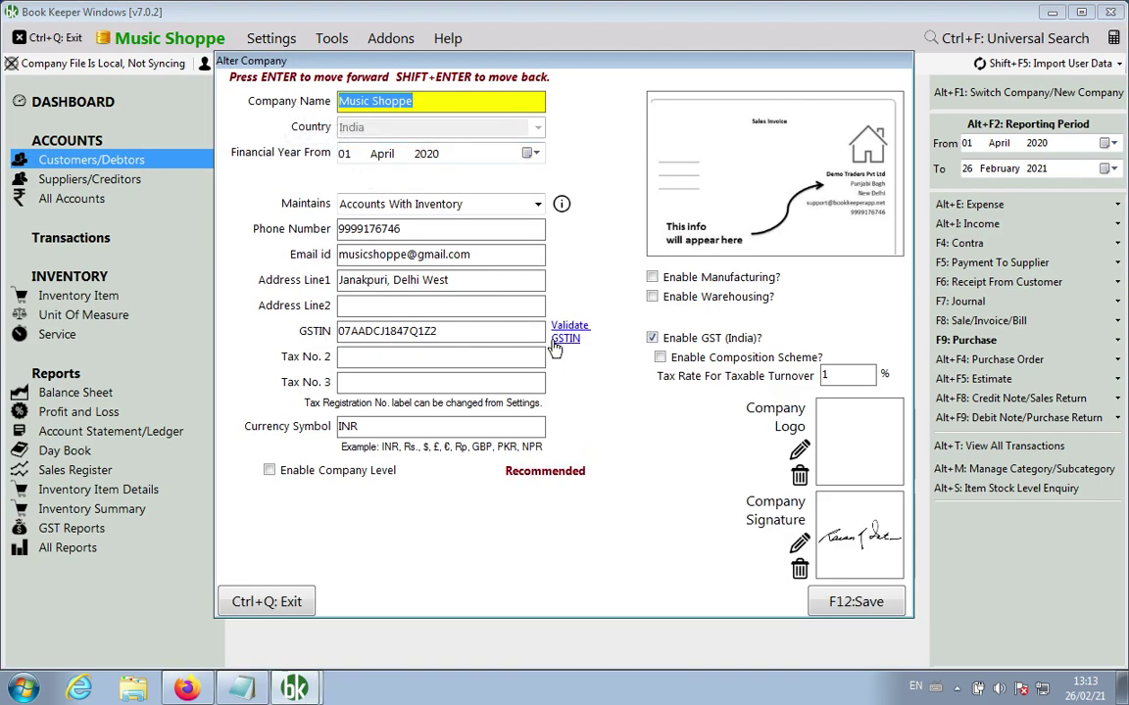
left_click(245, 609)
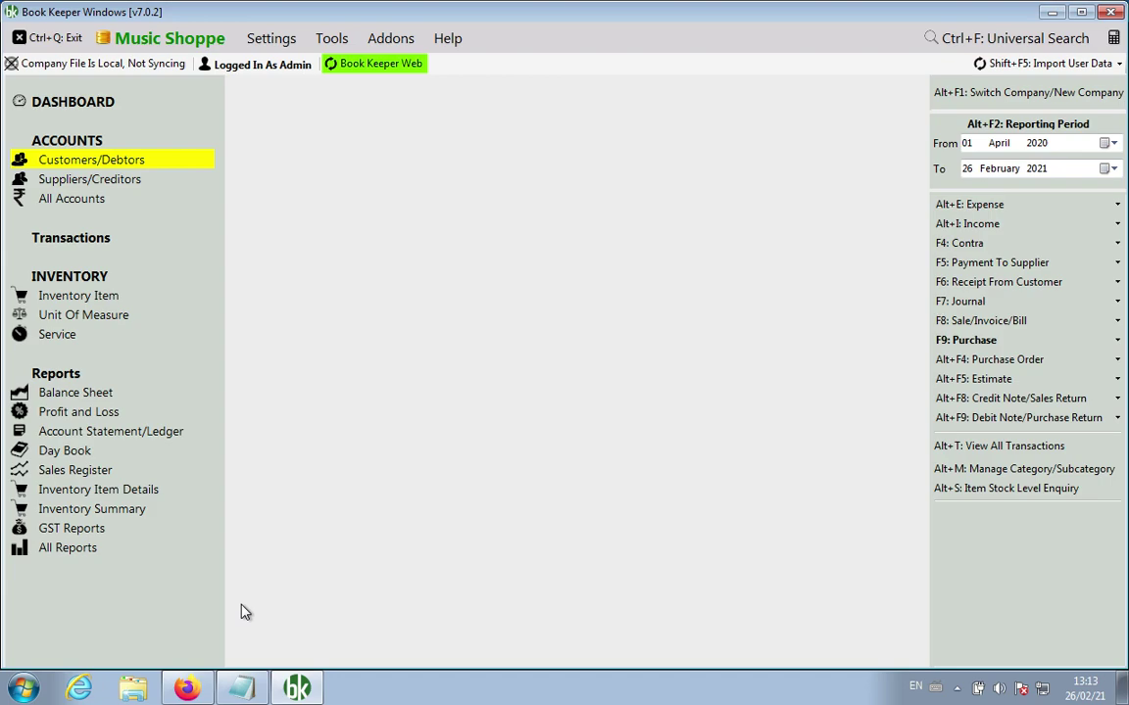
Step: Space out notes 8 and 9 in Notepad, then open Inventory Summary on the Reports page
key("alt+Tab")
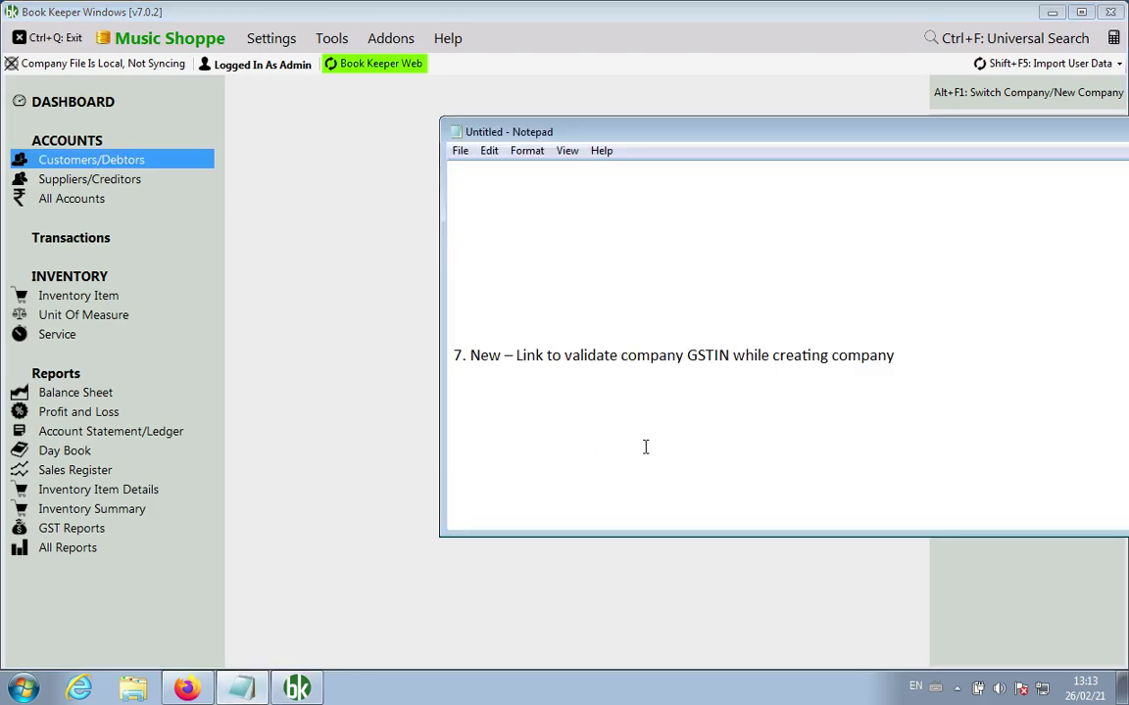
key("Down")
key("Down")
key("Down")
key("Up")
key("Return")
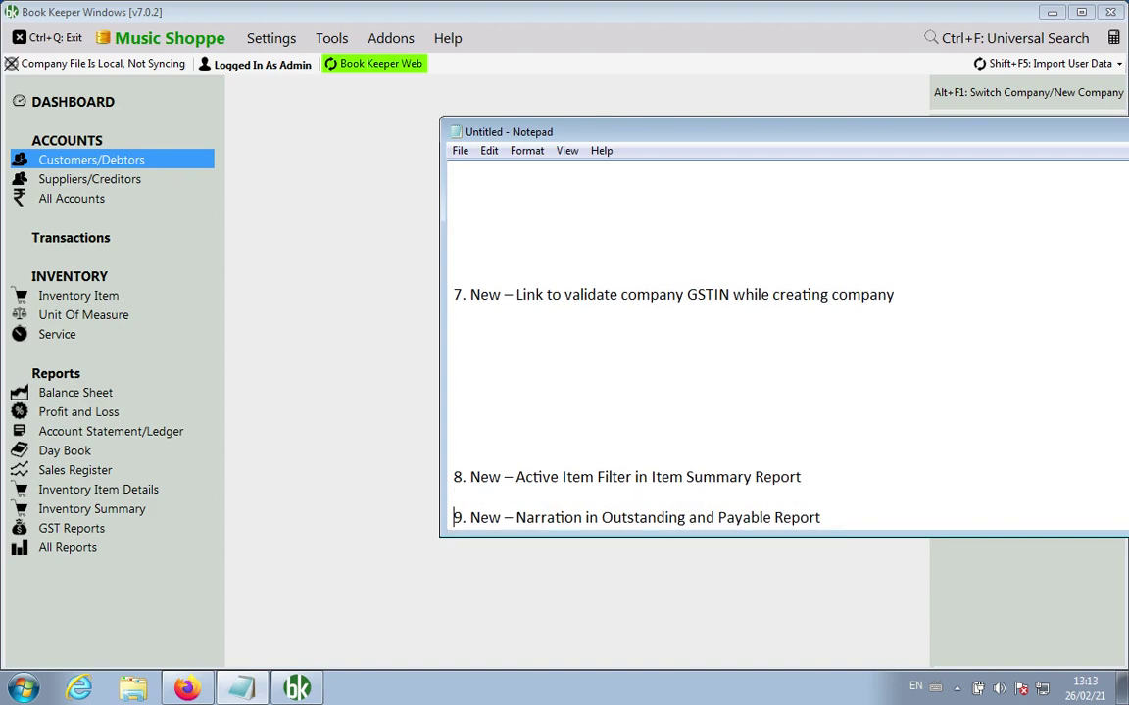
key("Return")
key("Return")
key("Return")
key("Return")
key("Return")
key("Return")
key("Return")
key("Return")
key("Return")
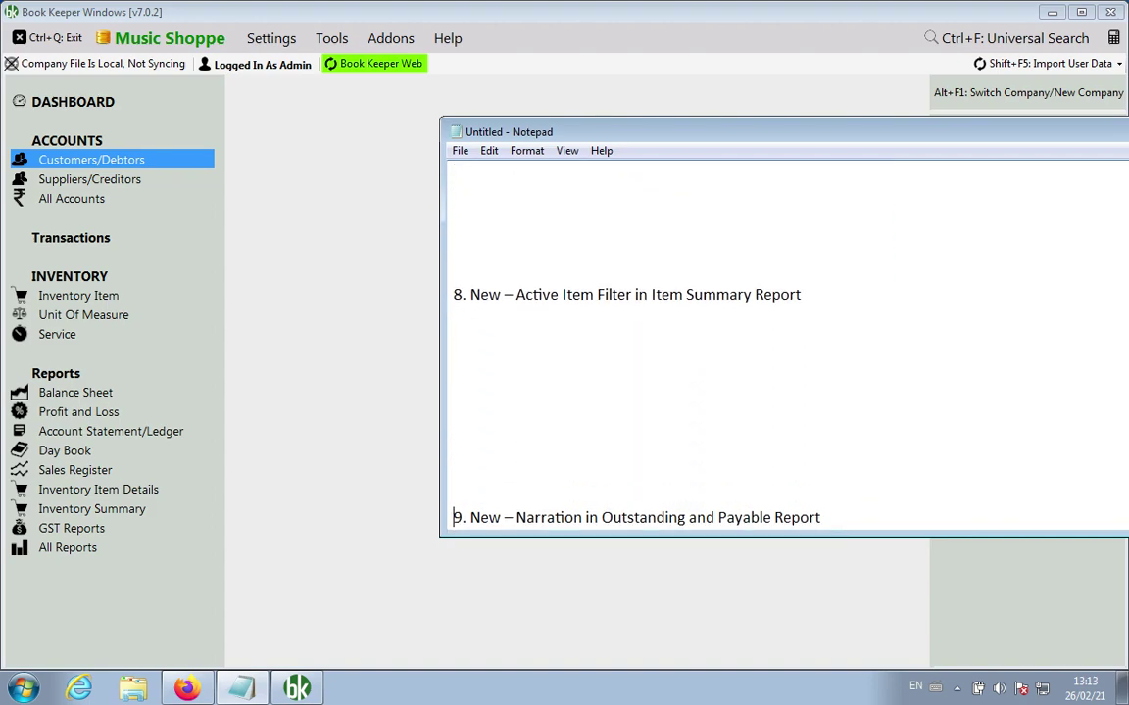
key("Return")
key("Up")
key("Up")
key("Return")
key("Return")
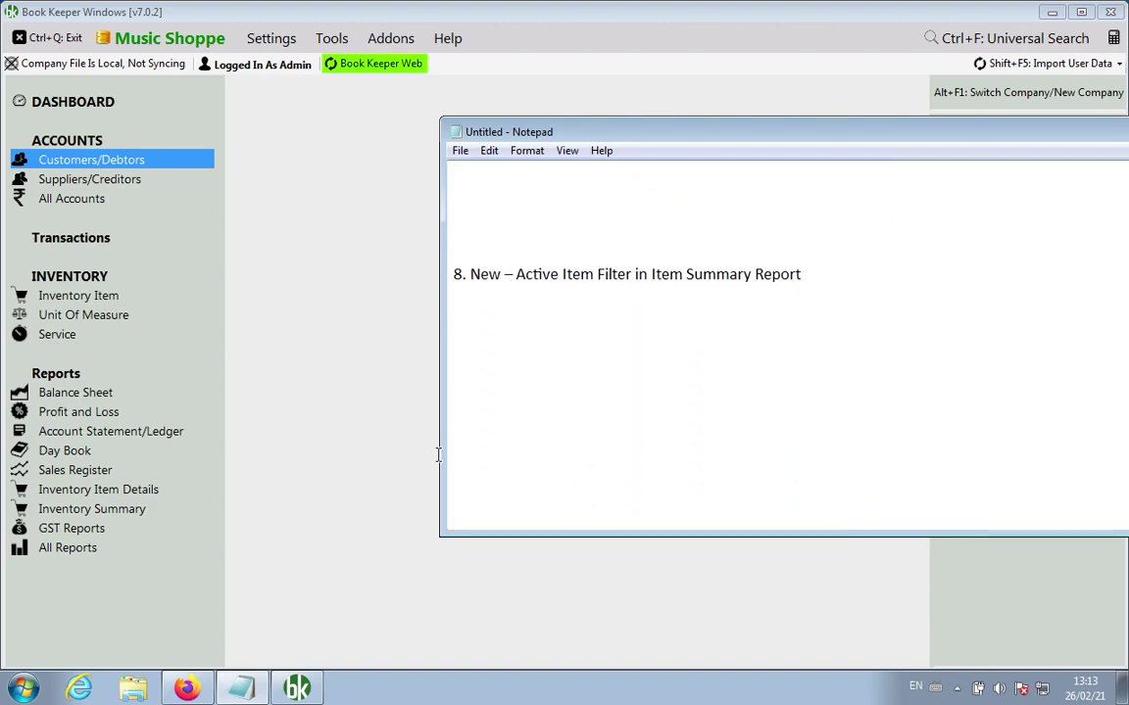
left_click(128, 510)
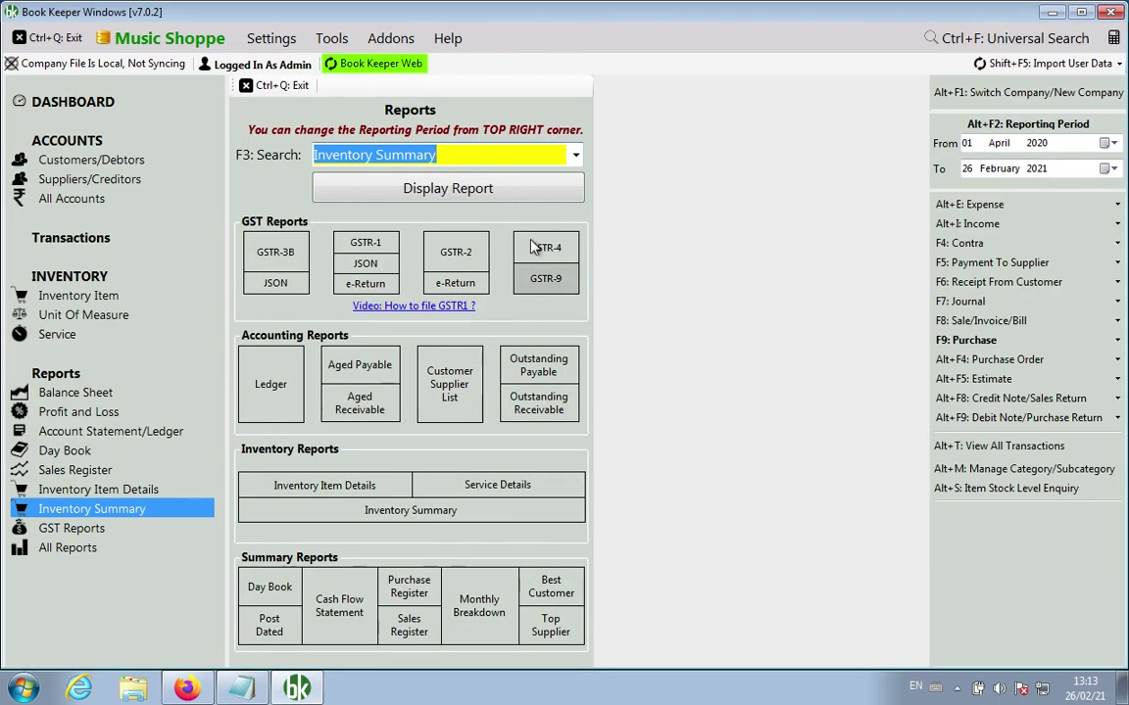
left_click(496, 192)
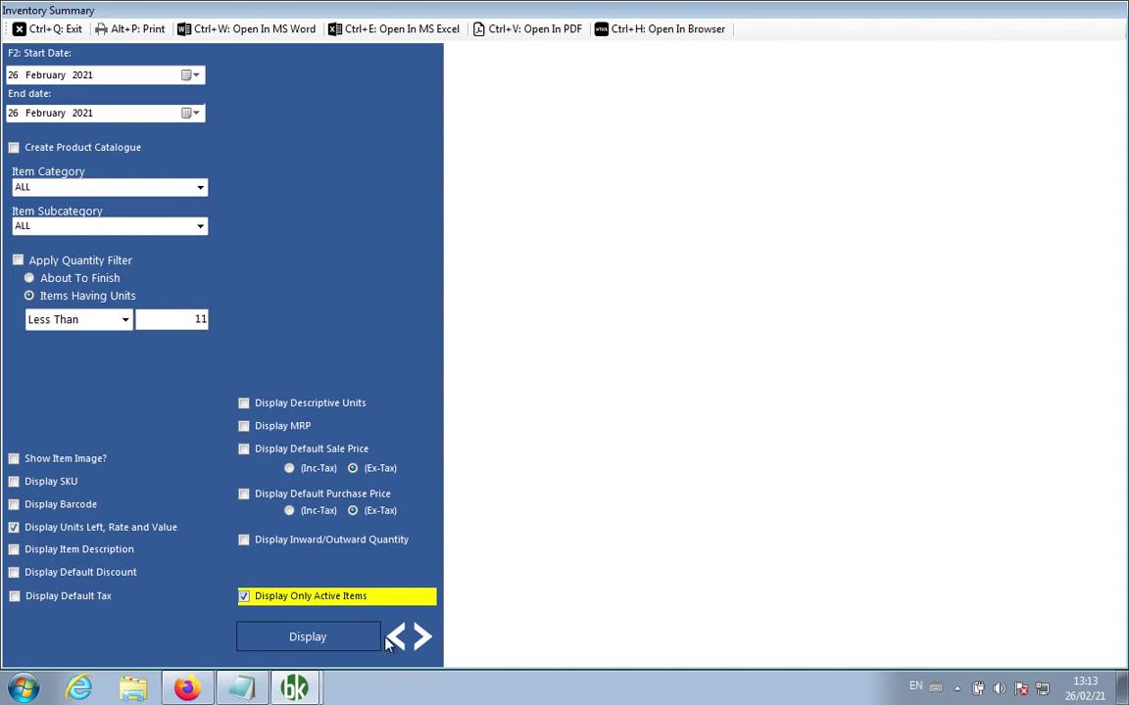
left_click(396, 637)
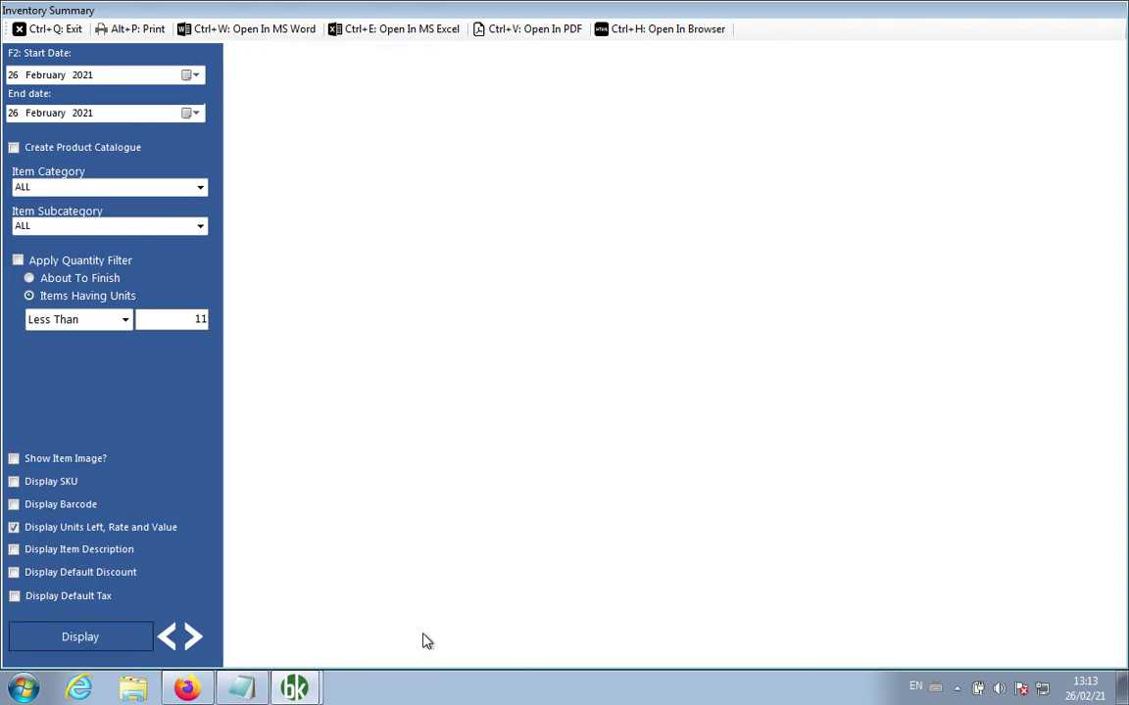
left_click(192, 637)
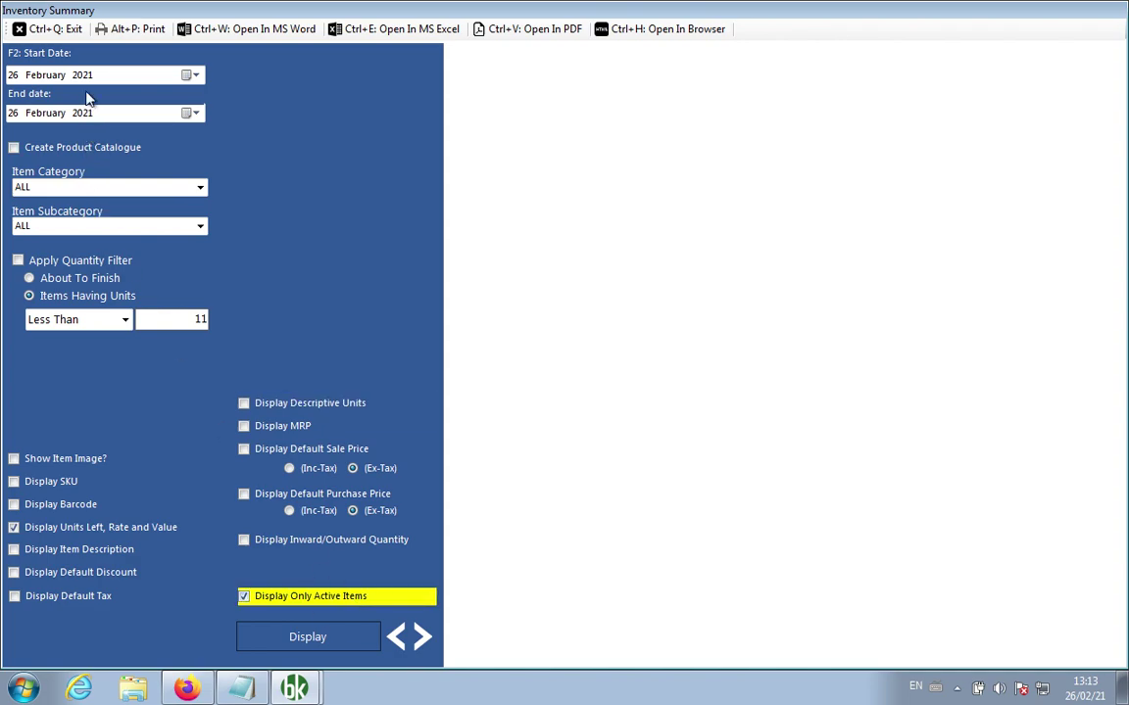
left_click(55, 31)
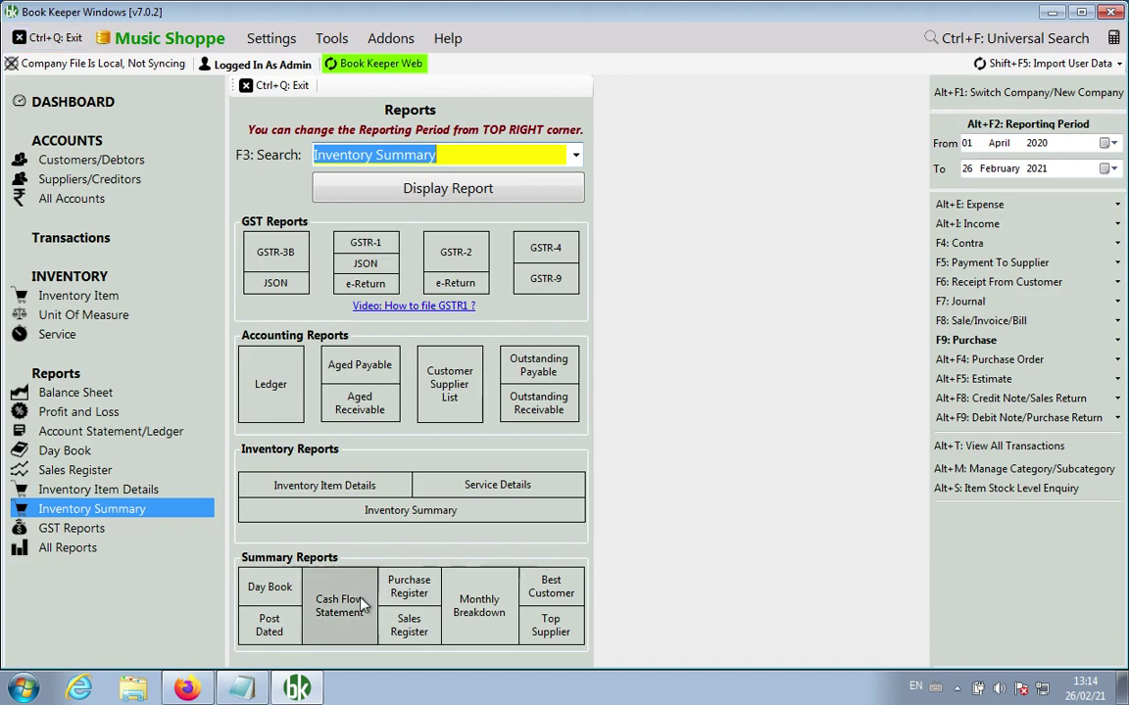
left_click(240, 689)
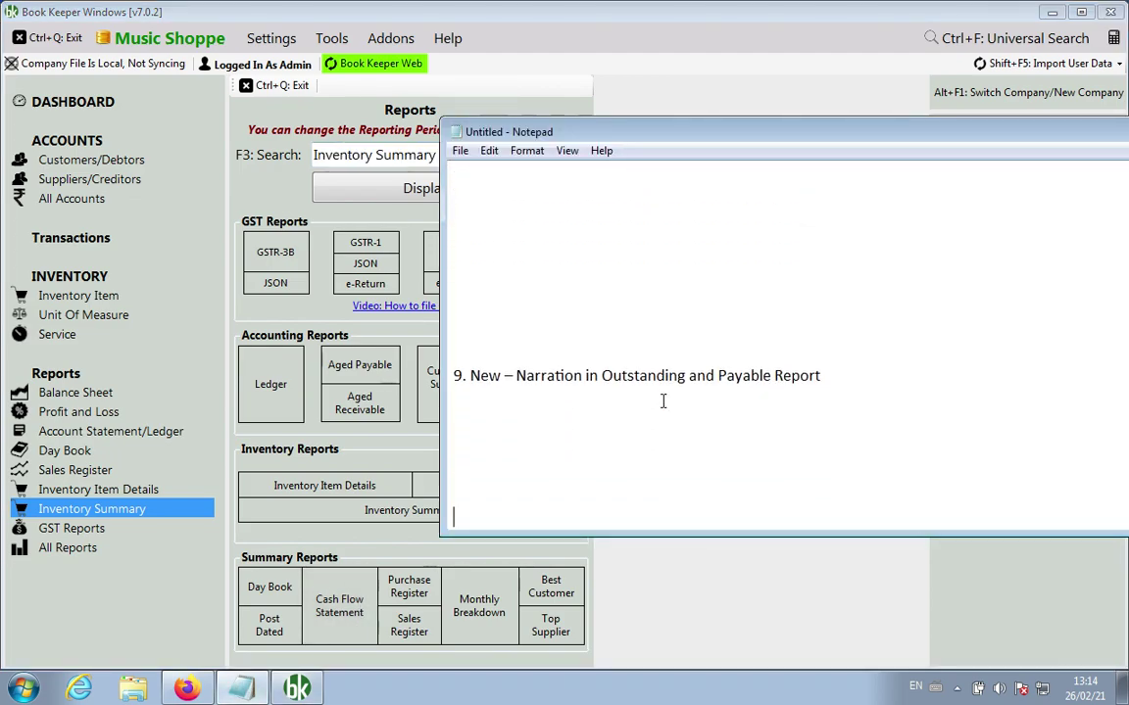
left_click(738, 569)
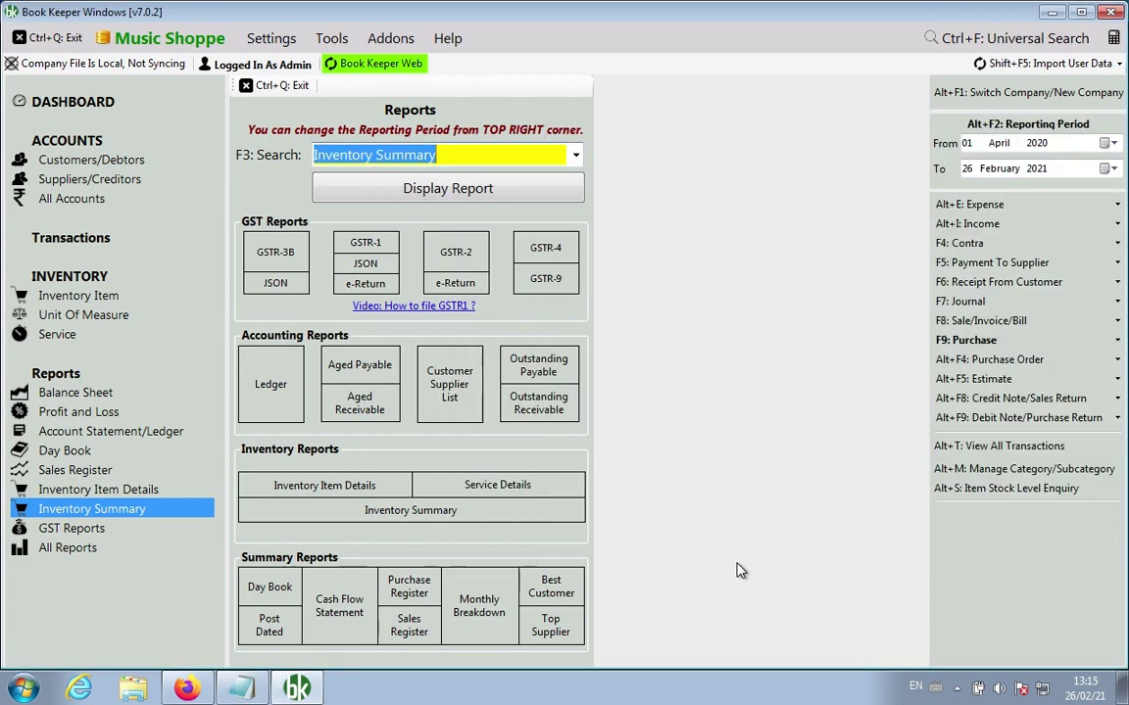
type("outstanding Payable")
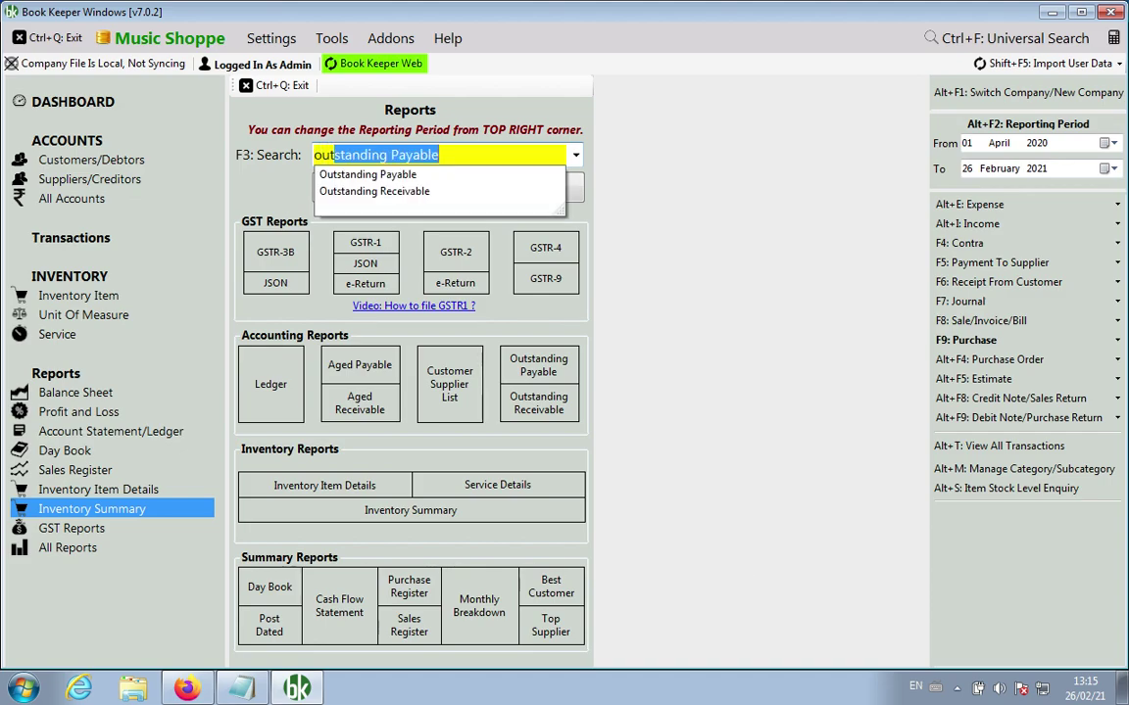
key("Return")
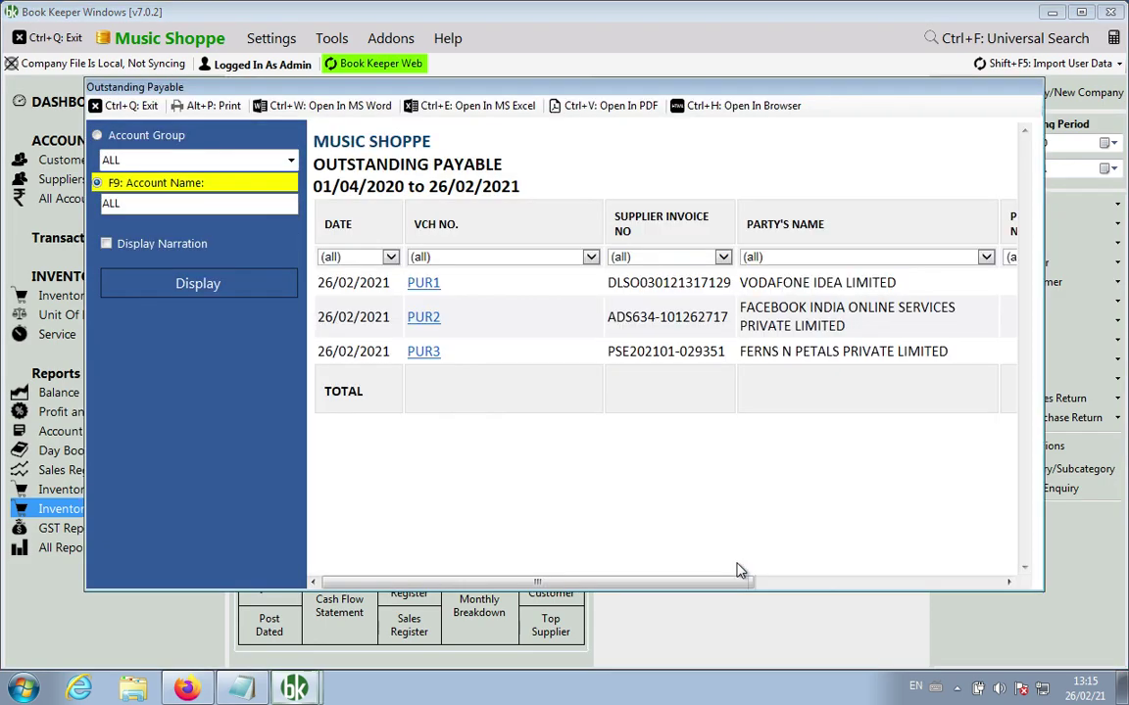
left_click(203, 244)
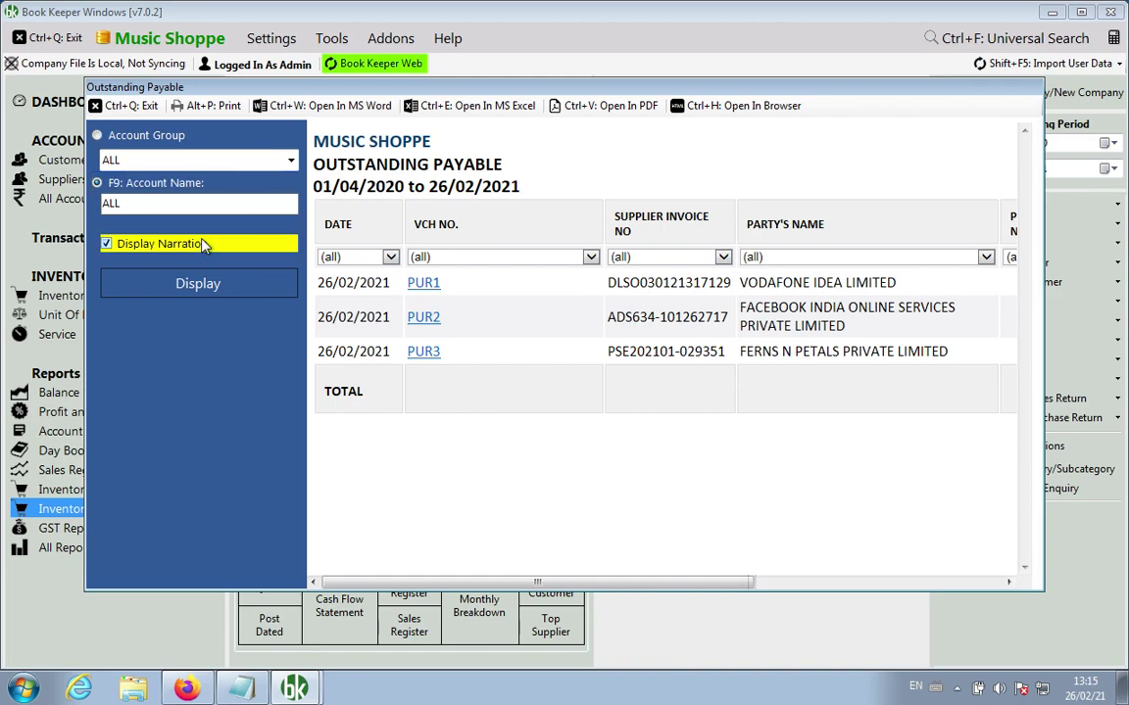
left_click(216, 284)
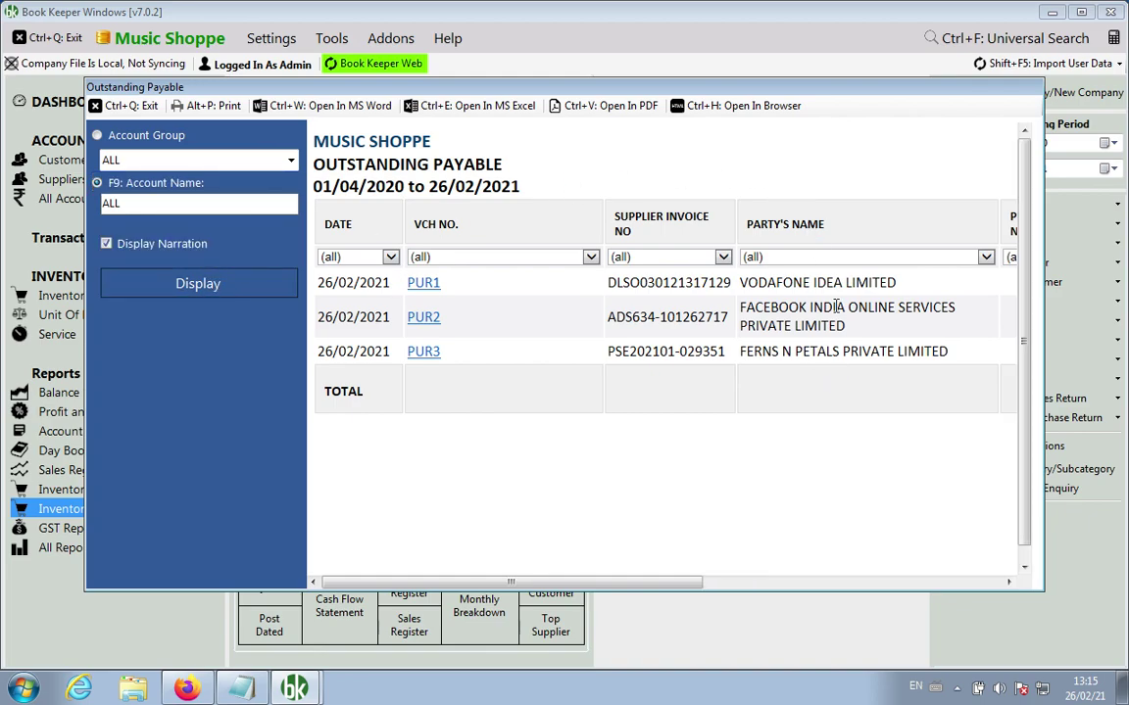
left_click_drag(621, 581, 822, 580)
left_click_drag(756, 286, 831, 286)
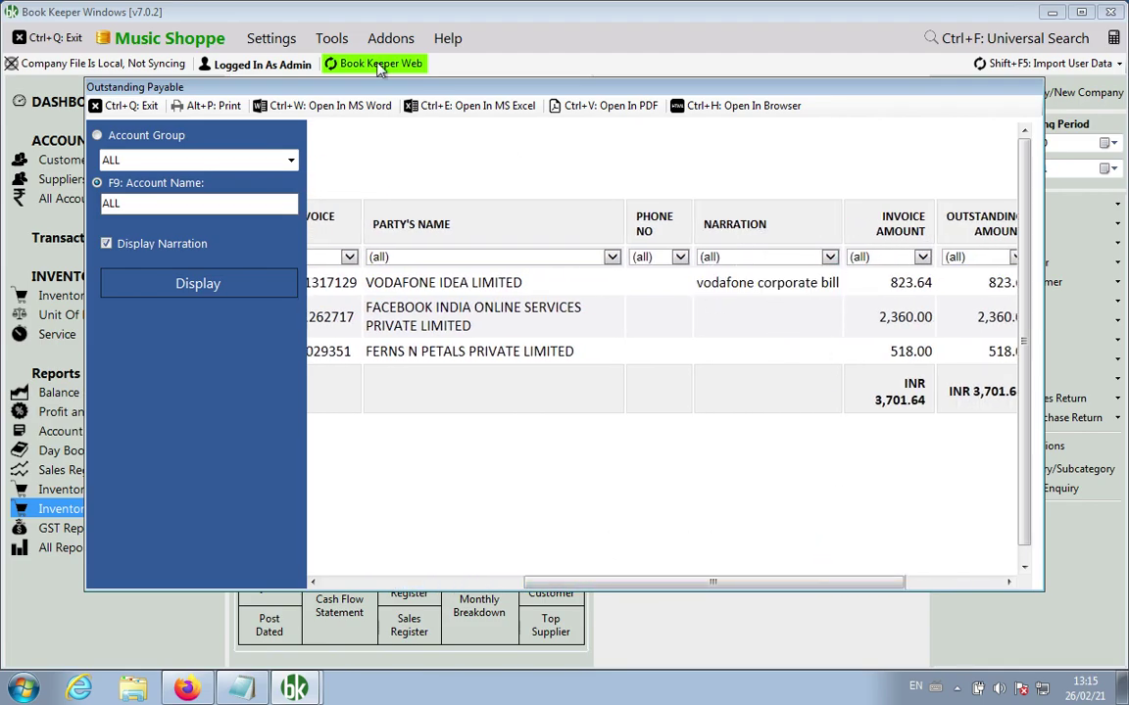
left_click(122, 104)
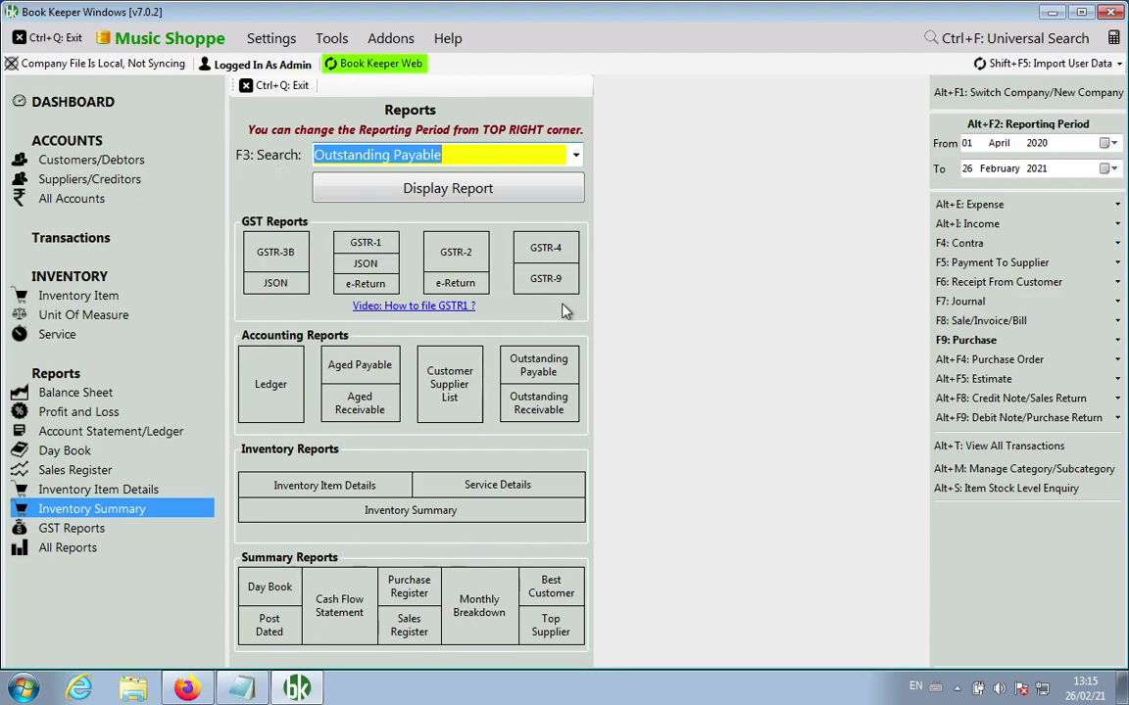
Step: Paste the next notes and delete the empty lines between items 9 back up to item 2
left_click(257, 691)
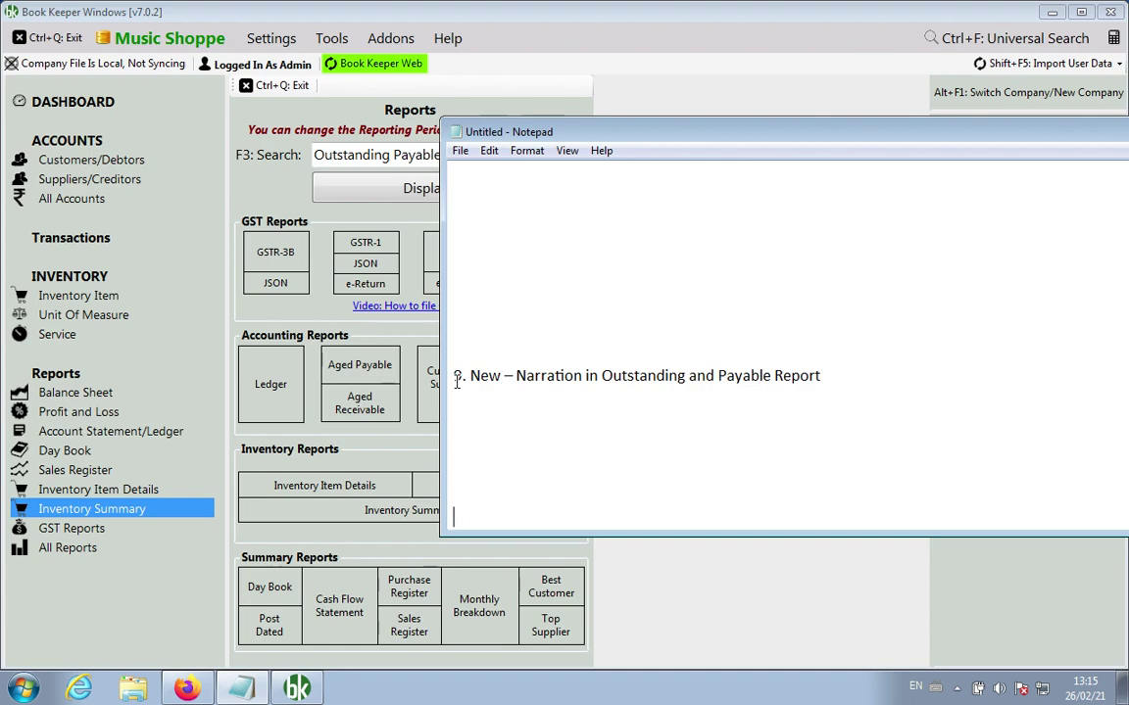
type("8. New – Active Item Filter in Item Summary Report")
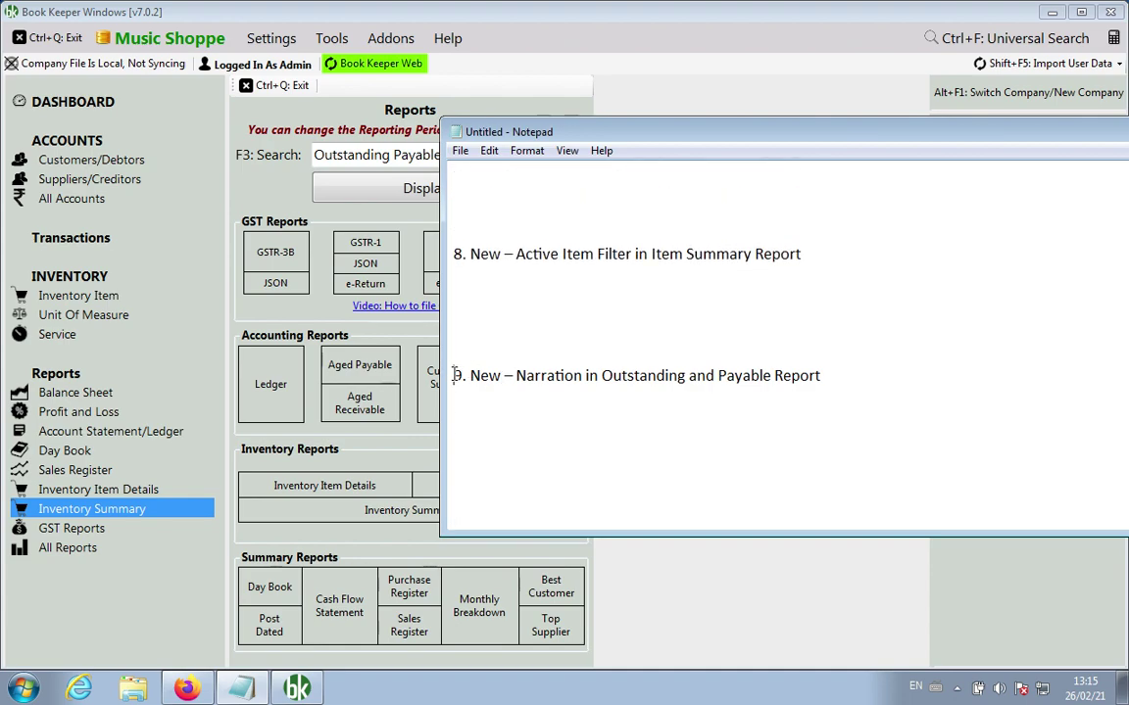
key("BackSpace")
key("Up")
key("BackSpace")
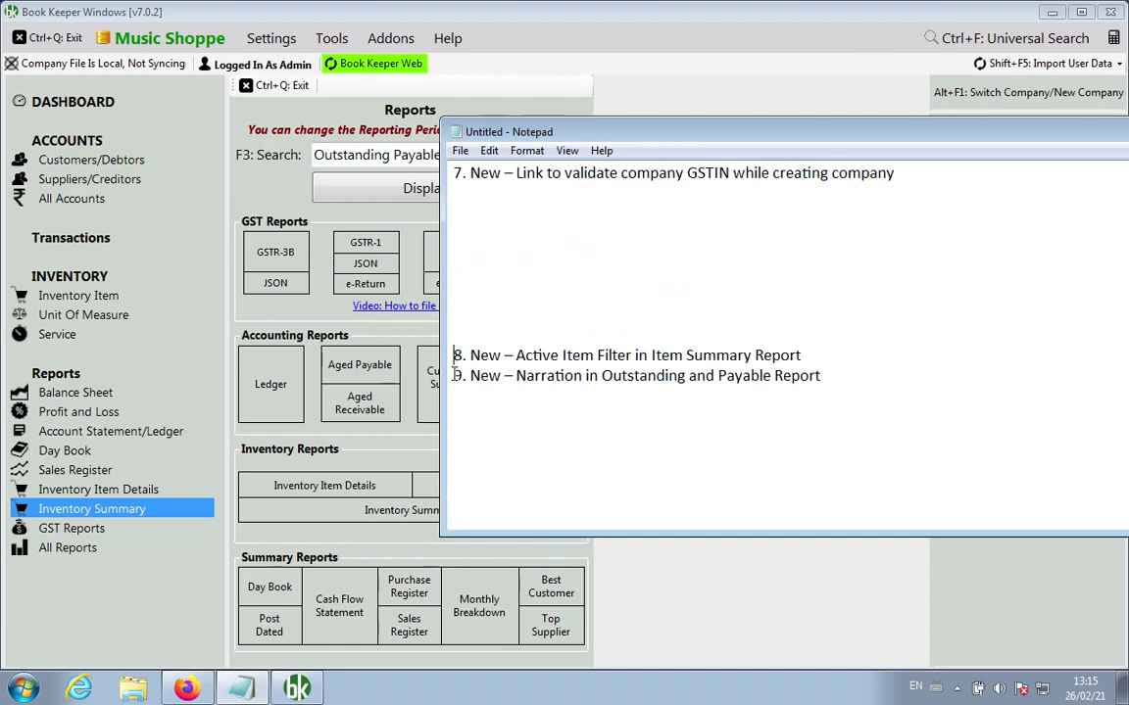
key("BackSpace")
key("BackSpace")
key("BackSpace")
key("BackSpace")
key("BackSpace")
key("BackSpace")
key("BackSpace")
key("BackSpace")
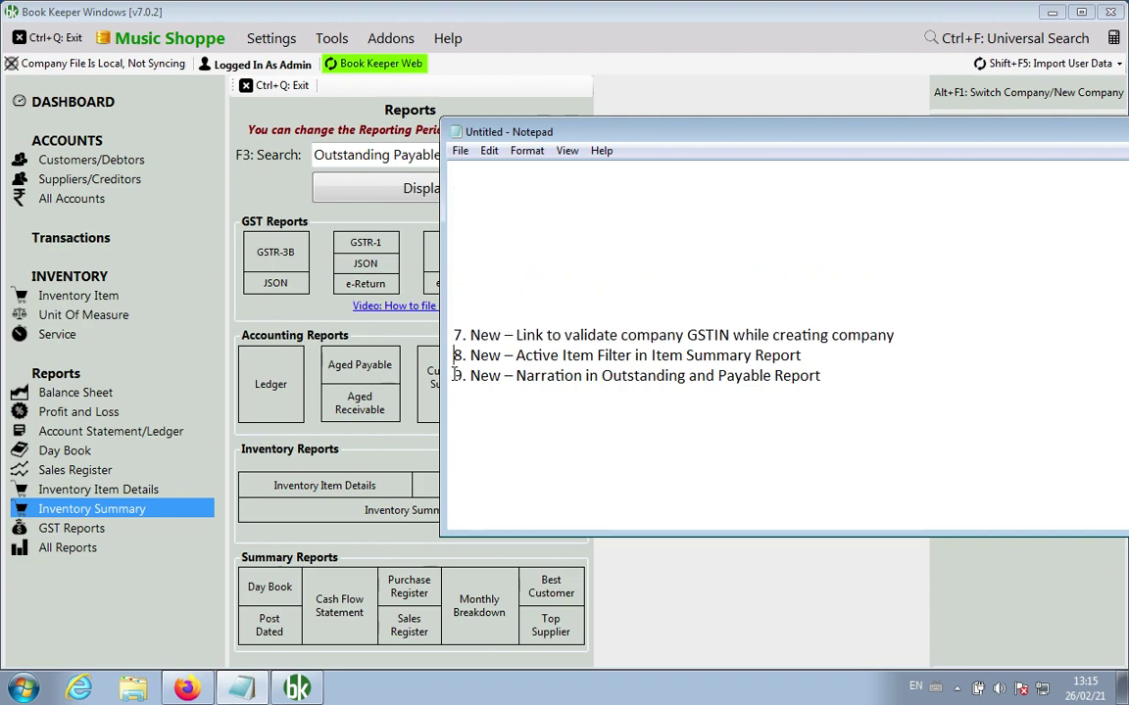
key("Up")
key("BackSpace")
key("BackSpace")
key("BackSpace")
key("BackSpace")
key("BackSpace")
key("BackSpace")
key("BackSpace")
key("BackSpace")
key("BackSpace")
key("Up")
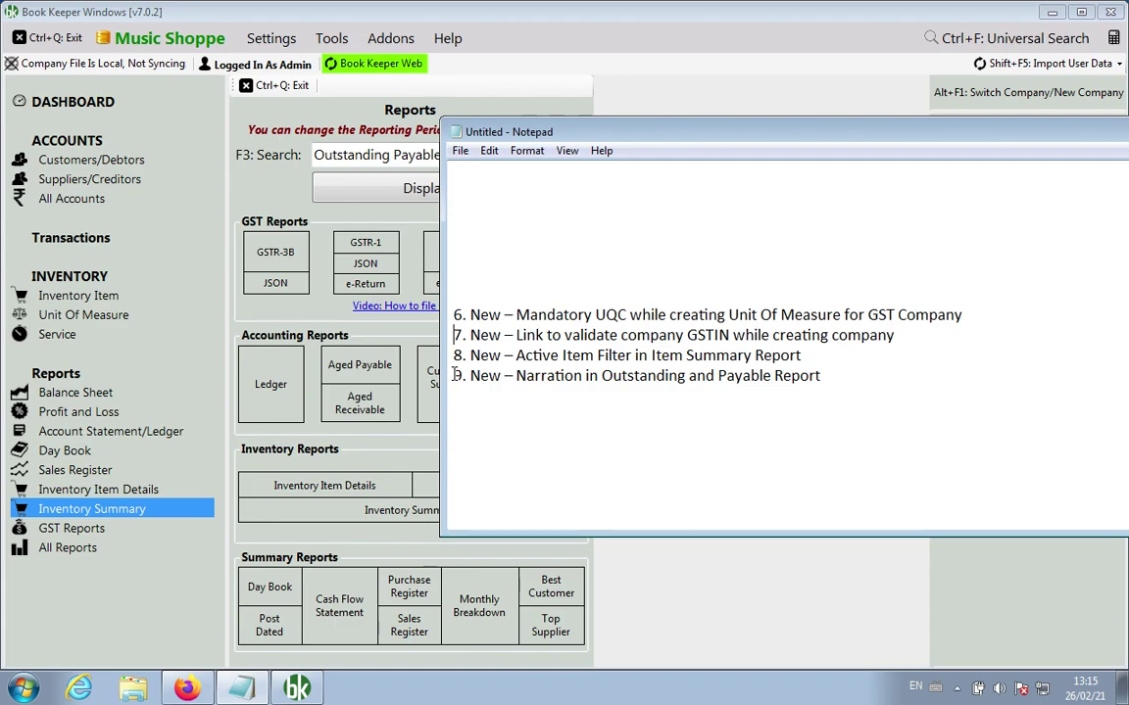
key("BackSpace")
key("BackSpace")
key("BackSpace")
key("BackSpace")
key("BackSpace")
key("BackSpace")
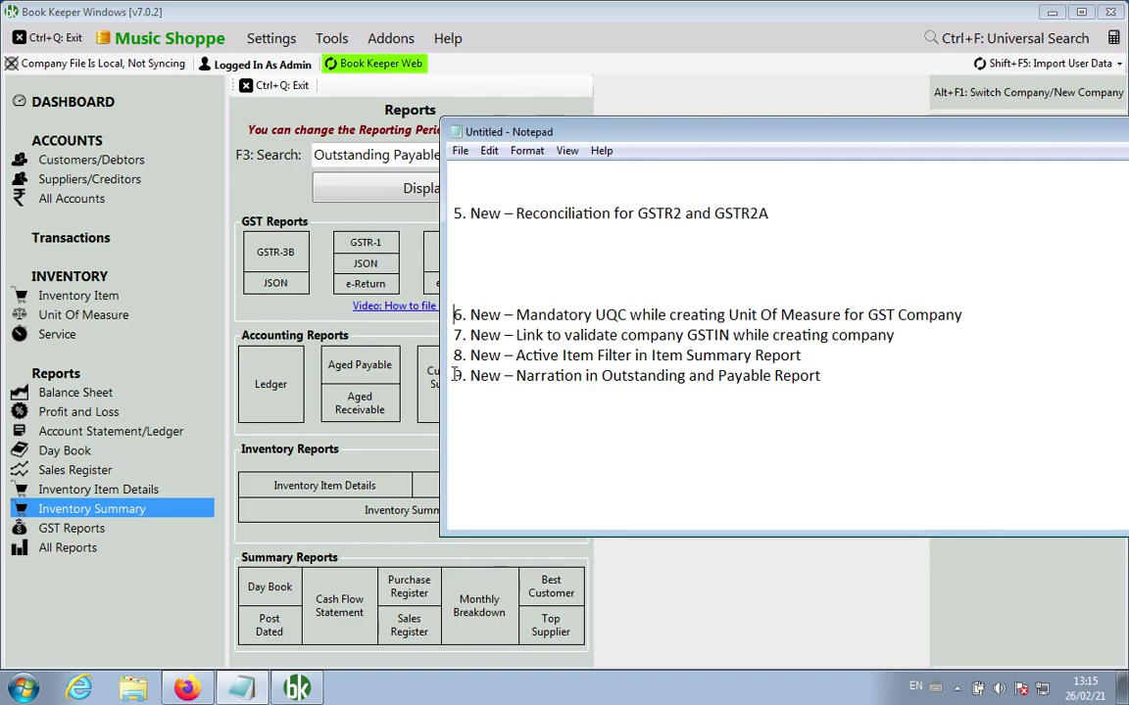
key("BackSpace")
key("Up")
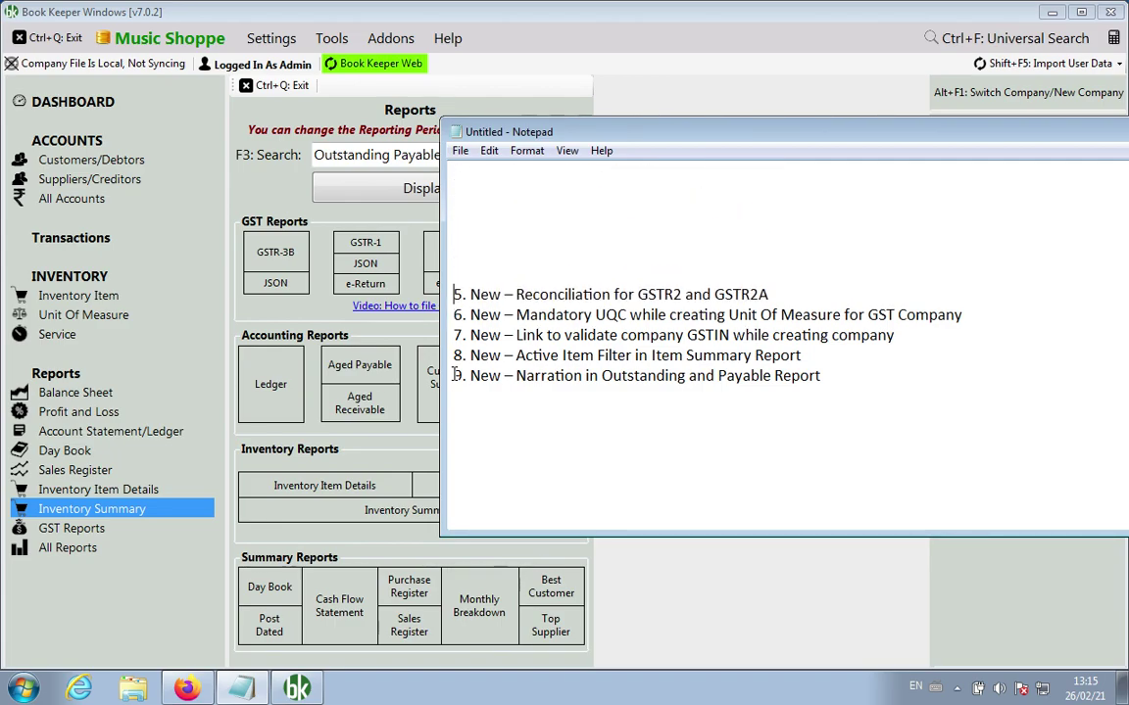
key("BackSpace")
key("BackSpace")
key("BackSpace")
key("BackSpace")
key("BackSpace")
key("BackSpace")
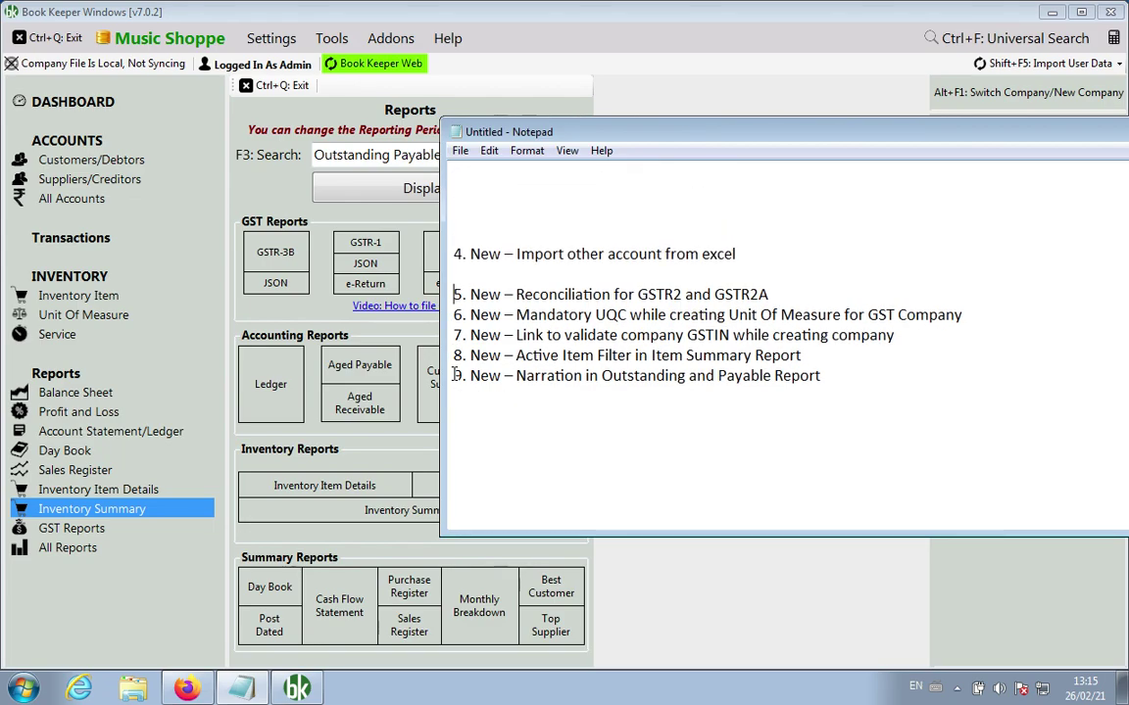
key("Up")
key("BackSpace")
key("BackSpace")
key("BackSpace")
key("BackSpace")
key("BackSpace")
key("BackSpace")
key("Up")
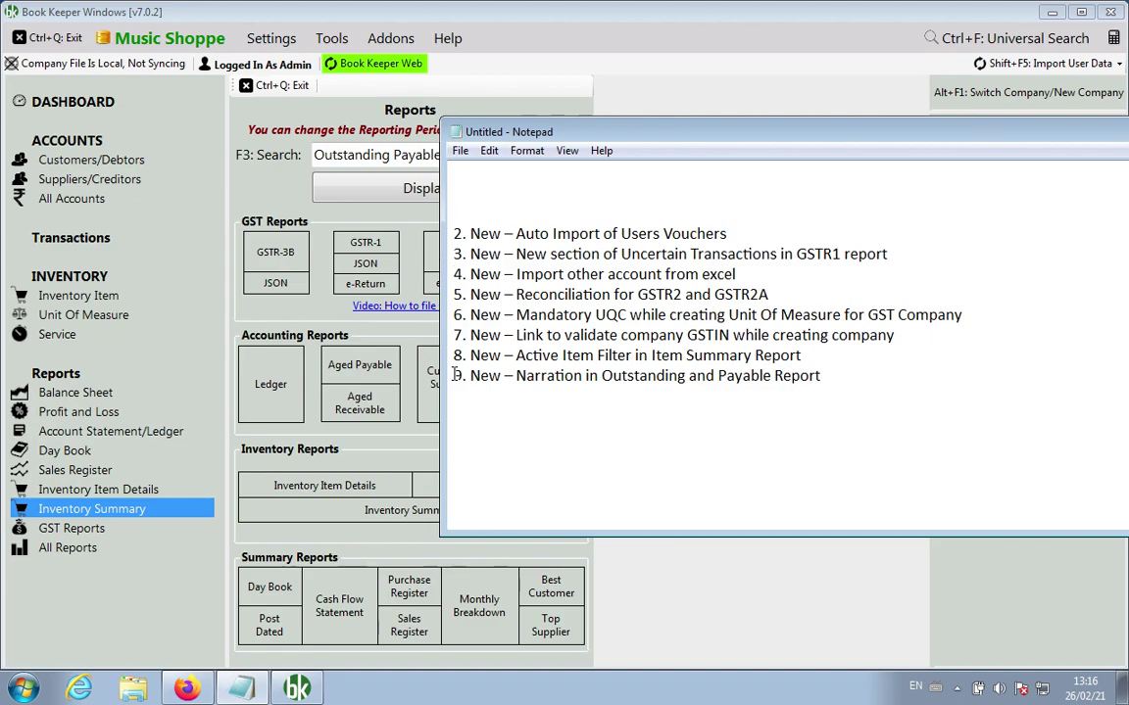
key("Up")
key("ctrl+z")
key("shift+Up")
key("shift+Up")
key("shift+Up")
key("shift+Up")
key("shift+Up")
key("shift+Up")
key("shift+Up")
key("shift+Up")
key("shift+Up")
key("shift+Up")
key("shift+Up")
key("shift+Up")
key("shift+Up")
key("shift+Up")
key("shift+Up")
key("shift+Up")
key("shift+Up")
key("shift+Up")
key("shift+Up")
key("shift+Up")
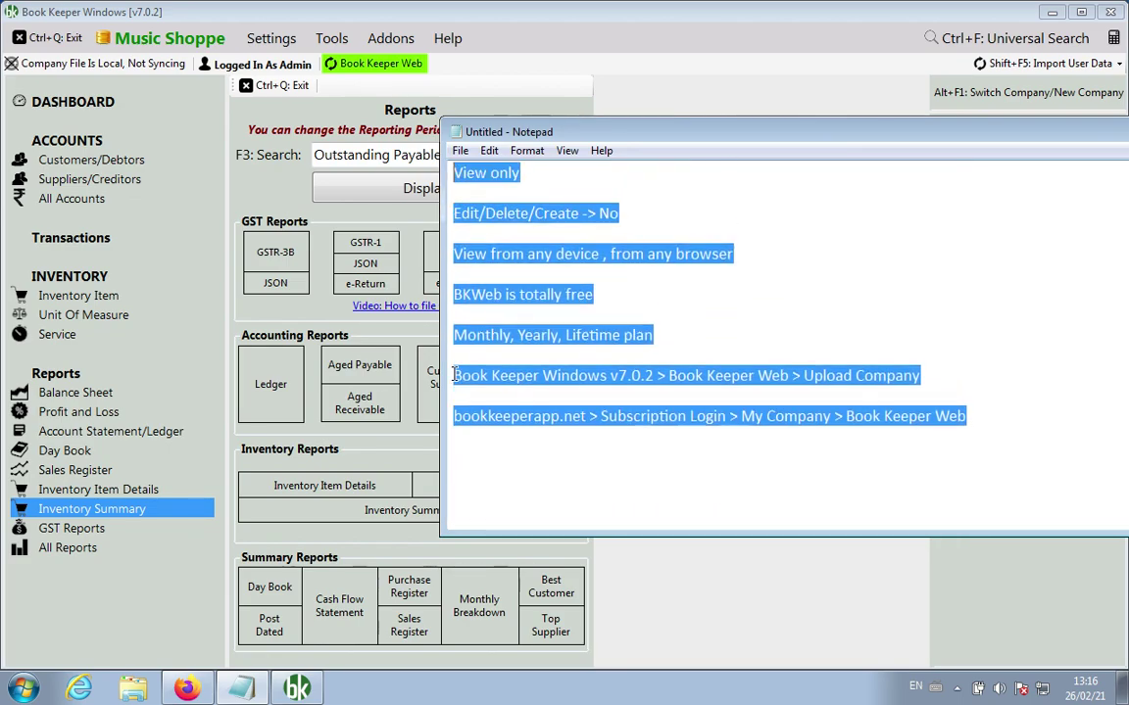
key("shift+Up")
key("shift+Up")
key("shift+Up")
key("shift+Up")
key("shift+Up")
key("shift+Up")
key("shift+Up")
key("shift+Up")
key("shift+Up")
key("shift+Up")
key("shift+Up")
key("shift+Up")
key("shift+Up")
key("shift+Up")
key("shift+Up")
key("shift+Up")
key("shift+Up")
key("shift+Up")
key("shift+Up")
key("shift+Up")
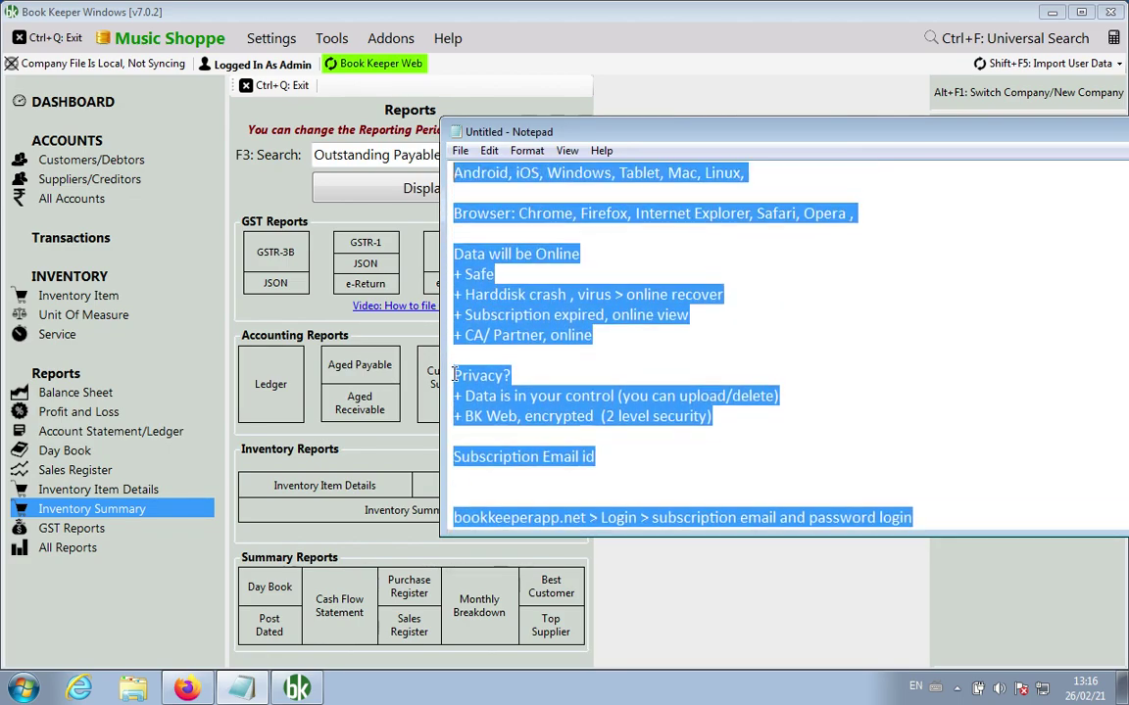
key("Up")
key("Down")
key("Down")
key("Down")
key("Down")
key("Down")
key("Down")
key("Down")
key("Down")
key("Down")
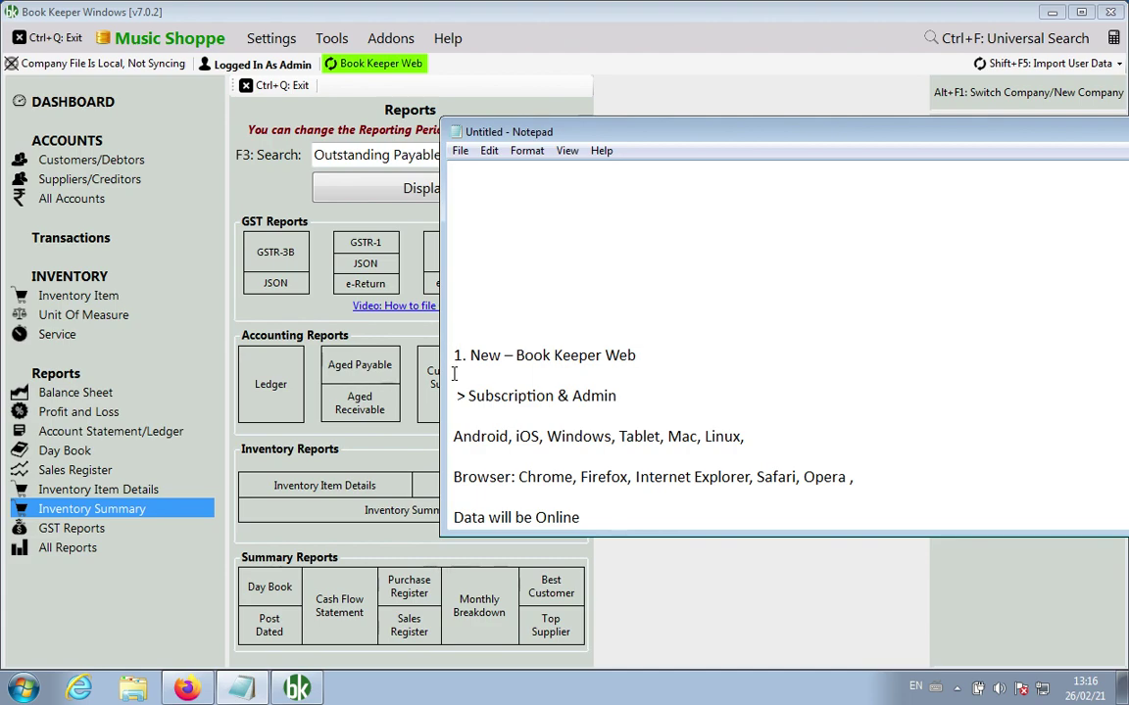
Step: Add the bit.ly/bkbwindowsnew link, the support e-mail address and the support phone number above item 1
key("Up")
key("Up")
key("Up")
key("Up")
type("bit.ly/bkb")
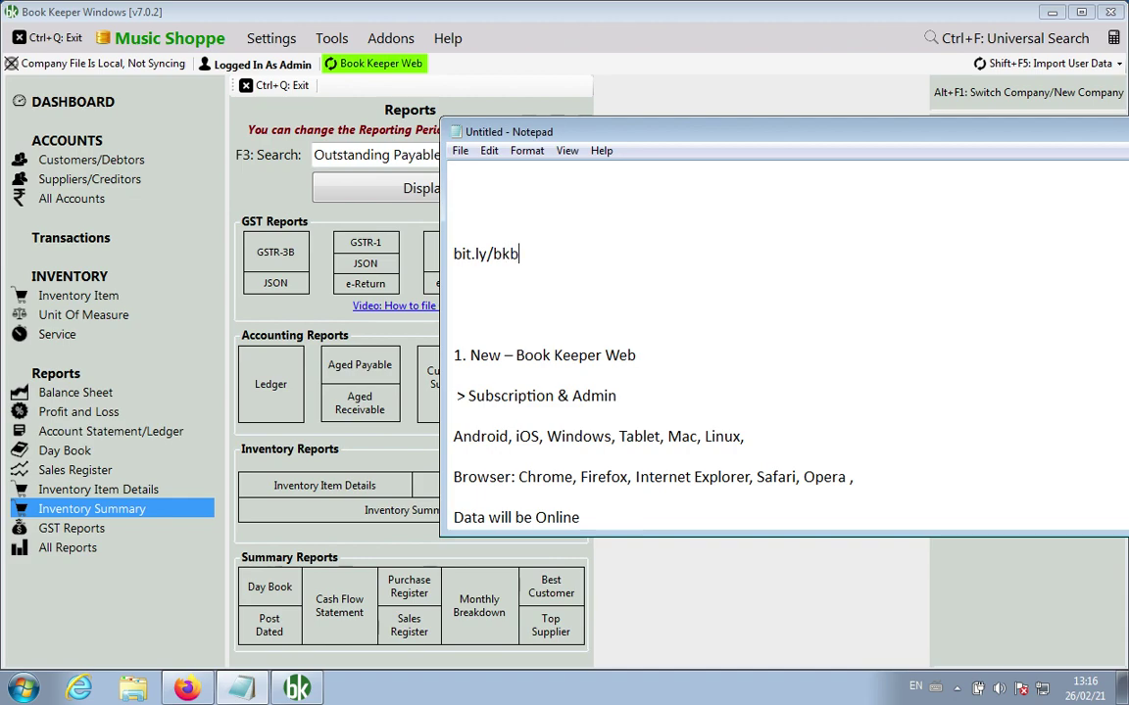
type("windowsnew")
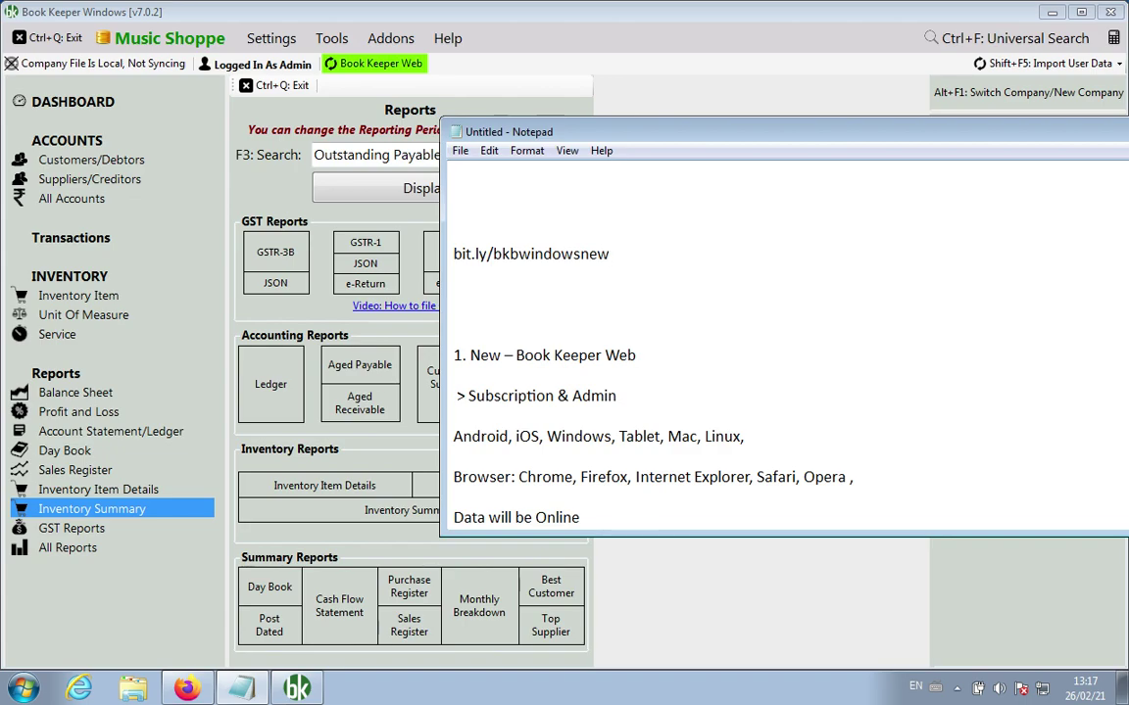
key("Return")
key("Return")
key("Return")
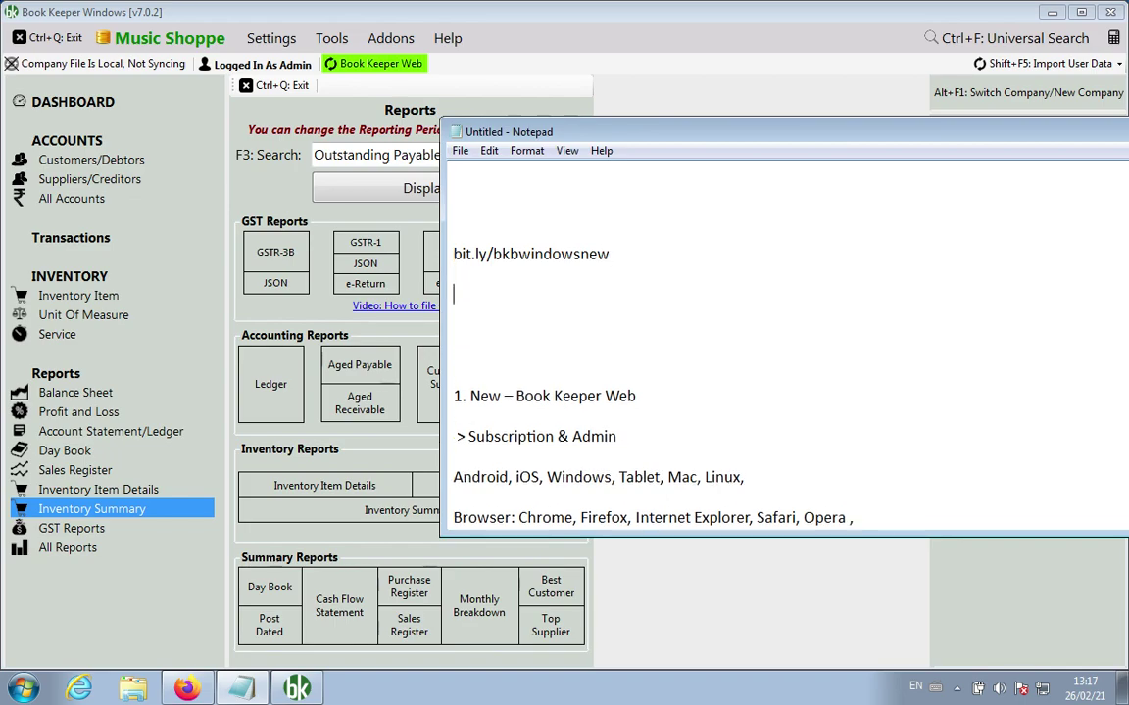
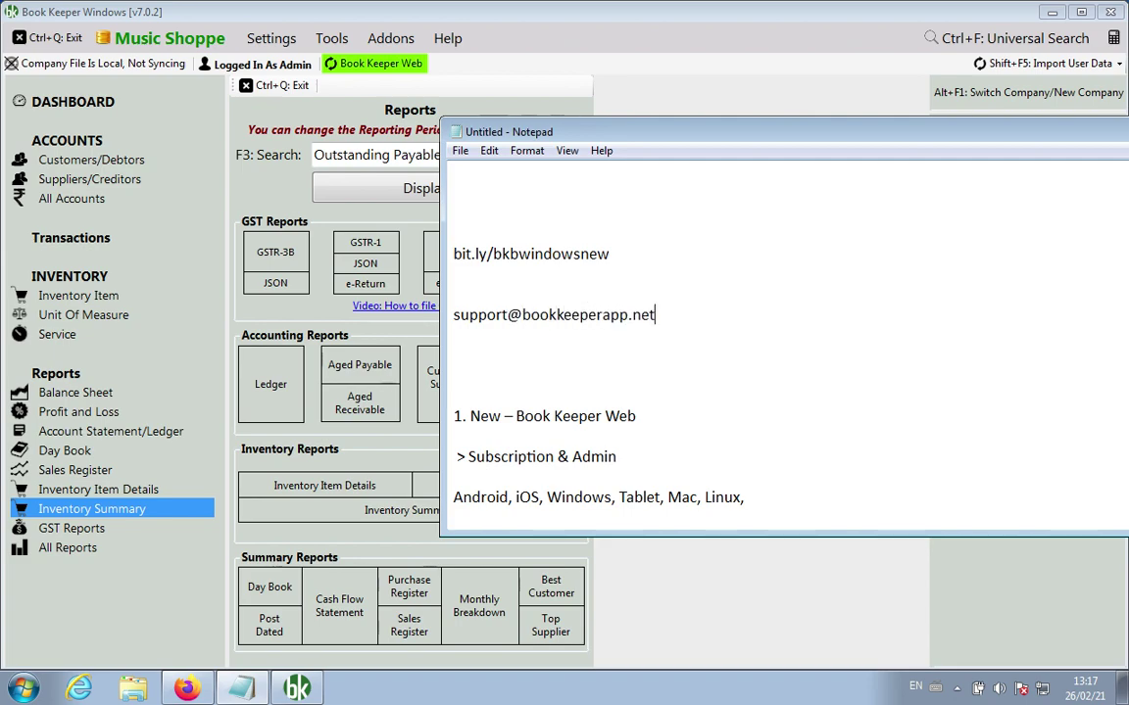
key("Return")
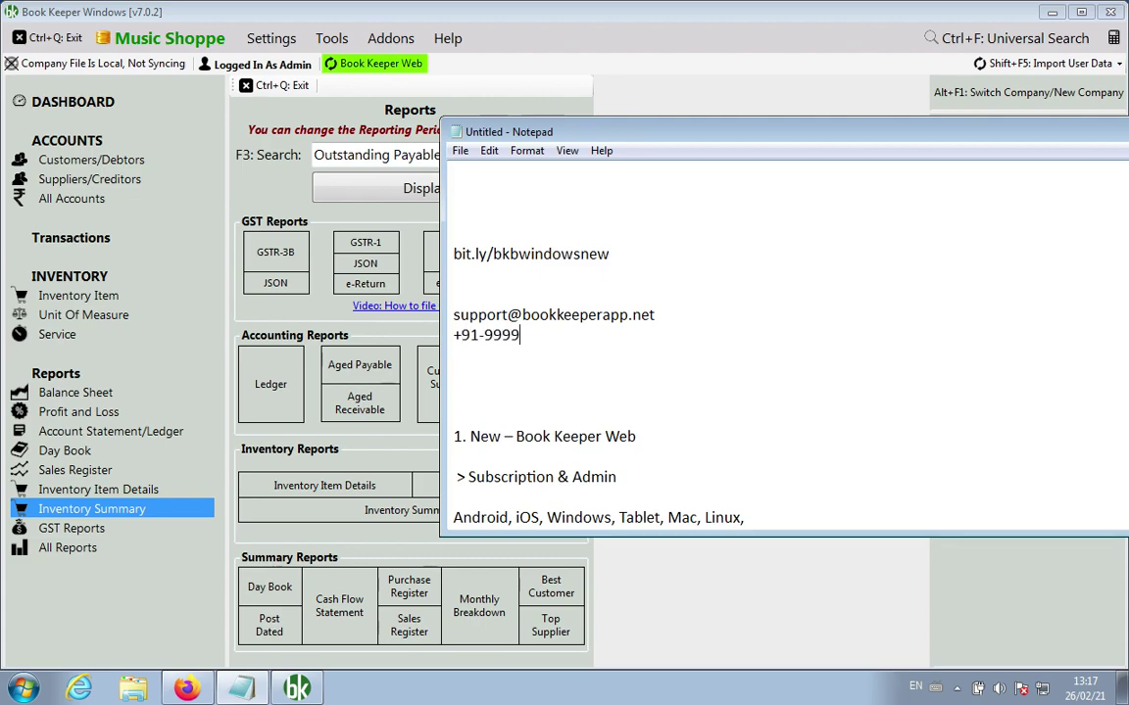
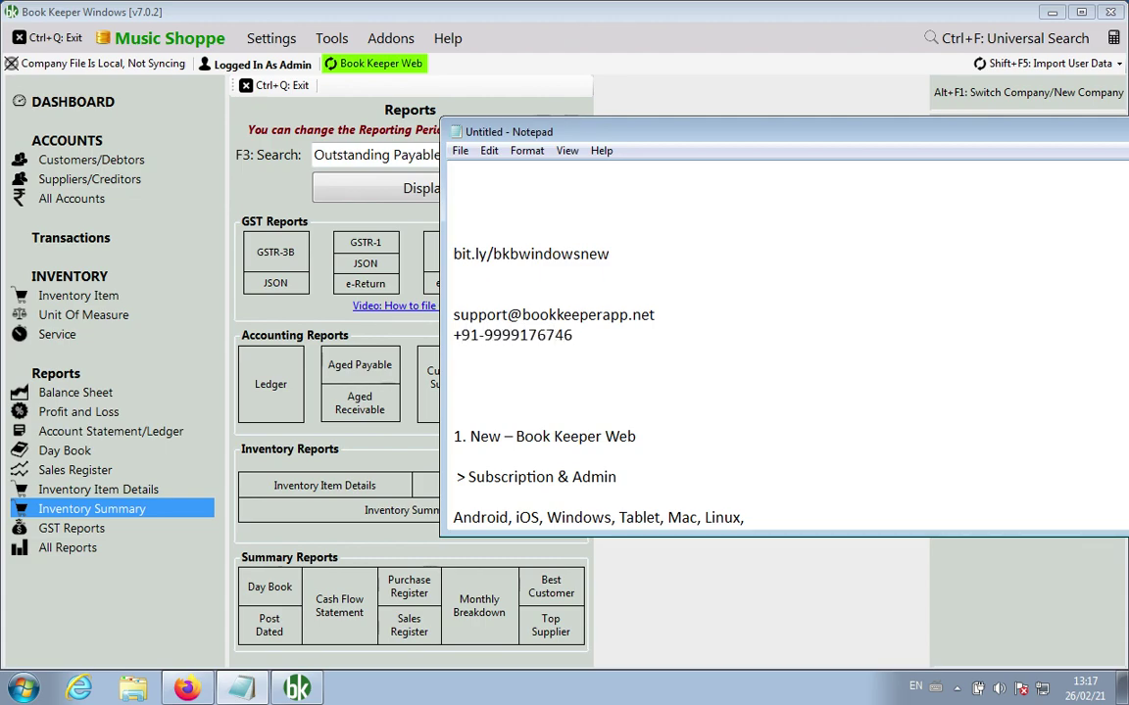